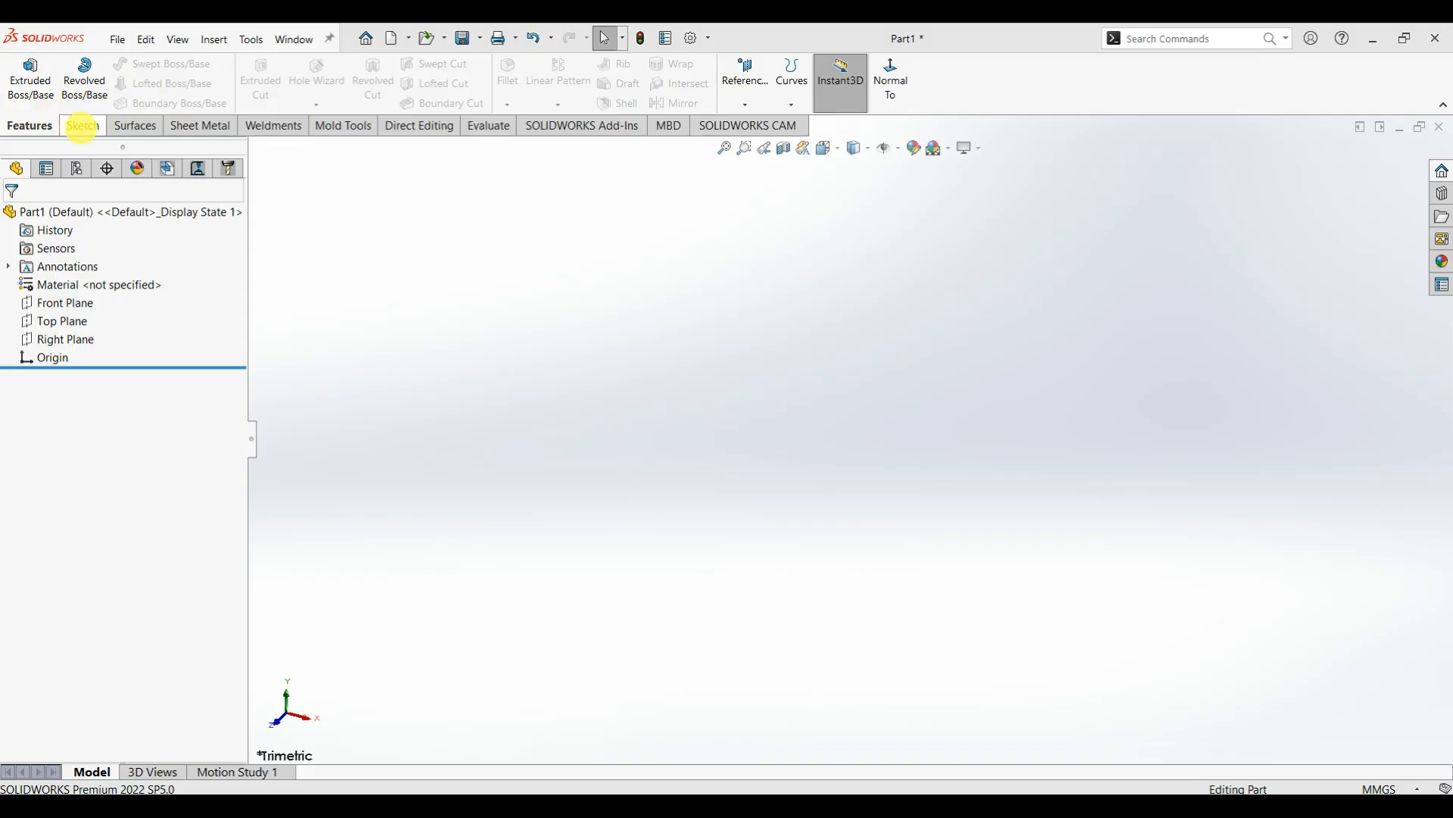
{"action": "left_click", "coordinate": [82, 126]}
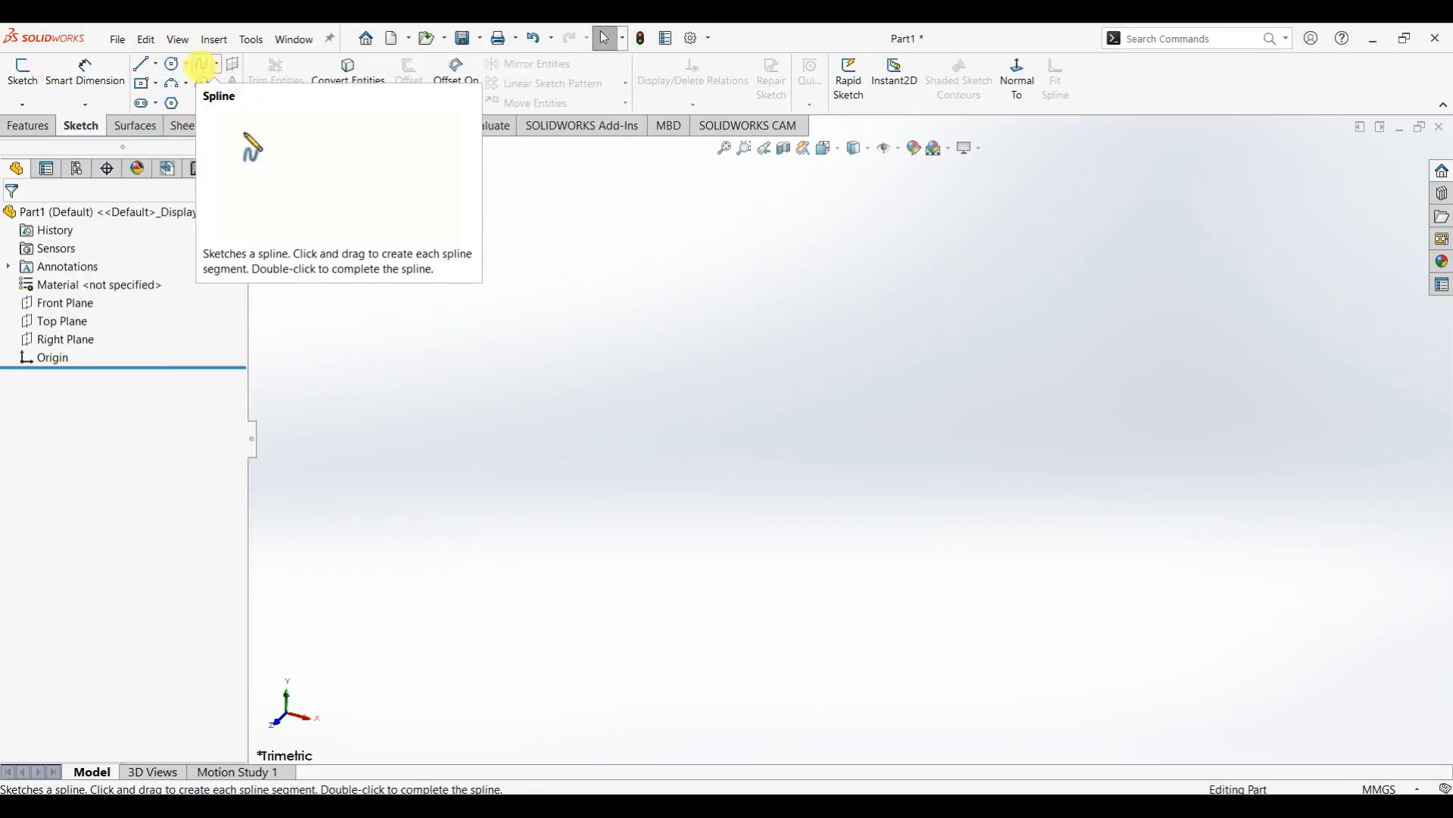
{"action": "left_click", "coordinate": [27, 126]}
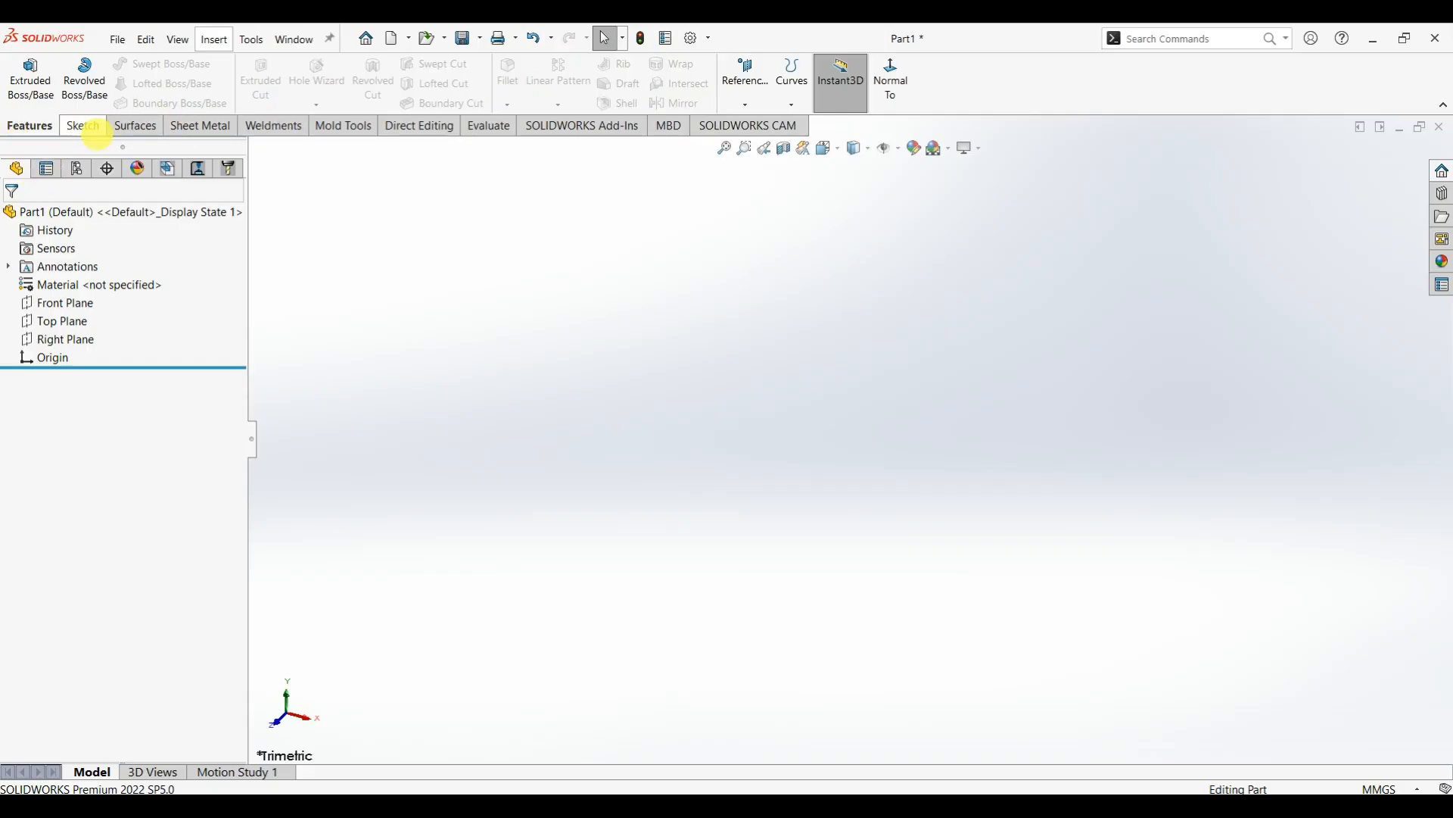
{"action": "left_click", "coordinate": [82, 126]}
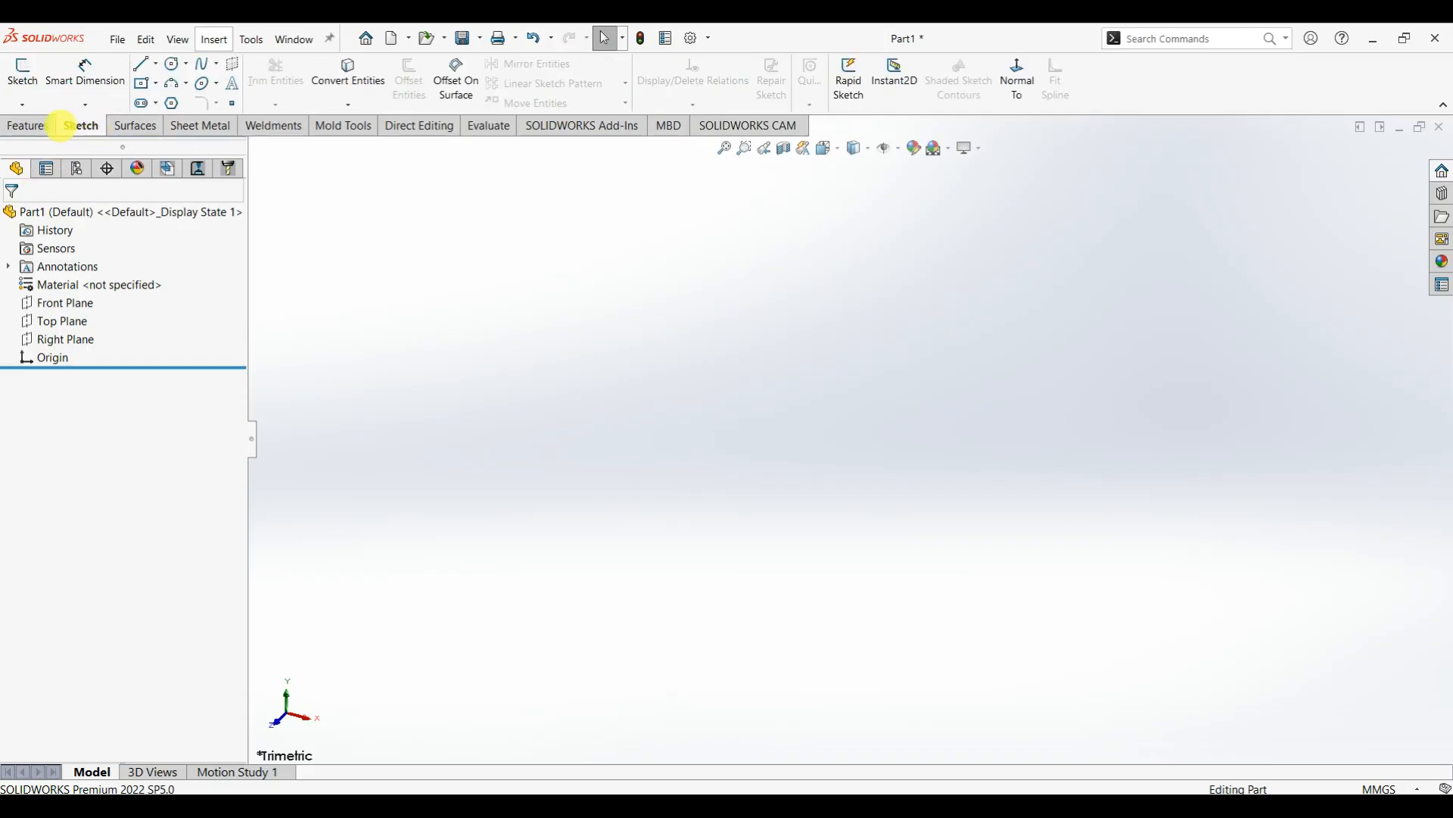
{"action": "left_click", "coordinate": [31, 126]}
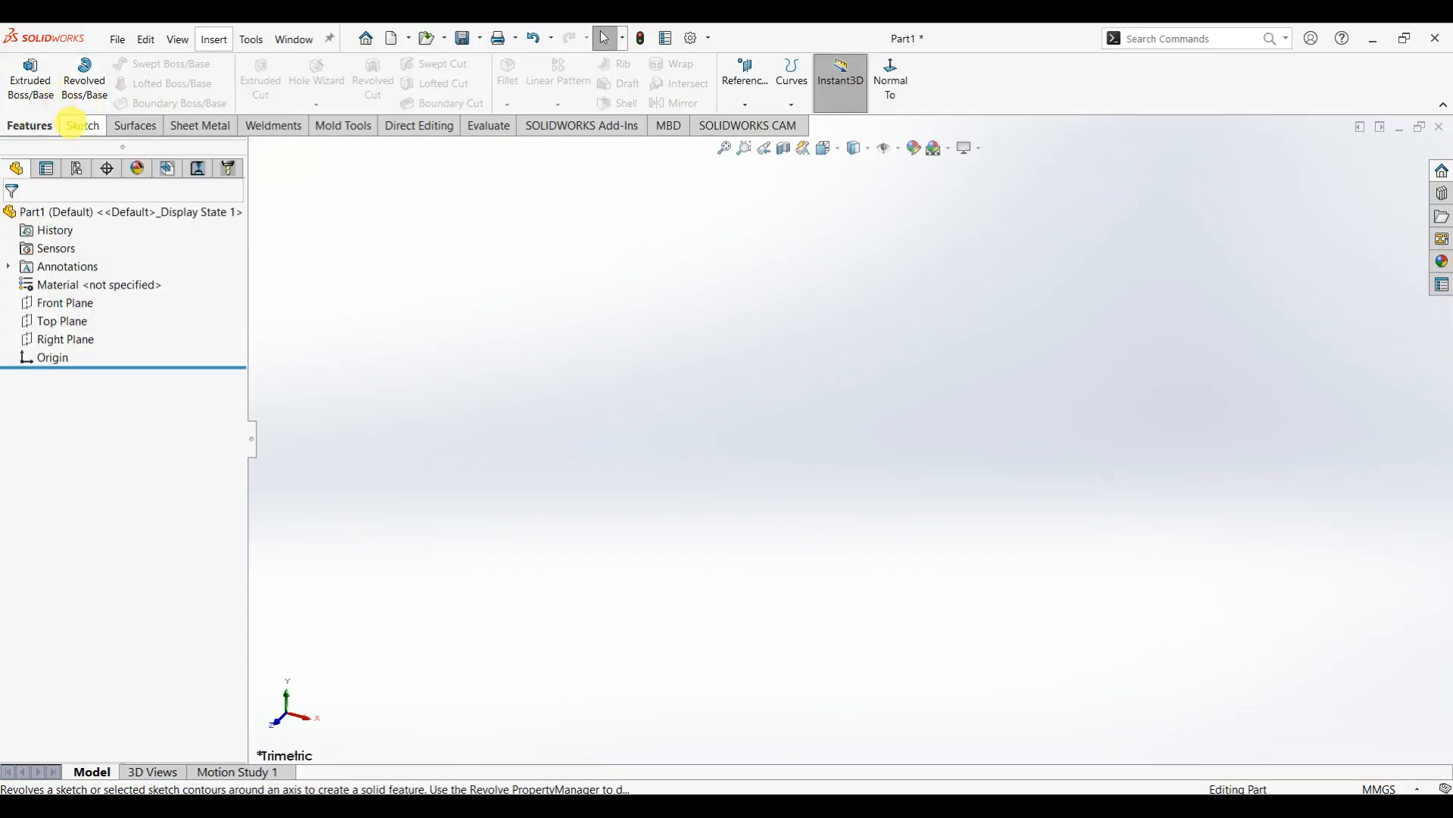
{"action": "left_click", "coordinate": [81, 124]}
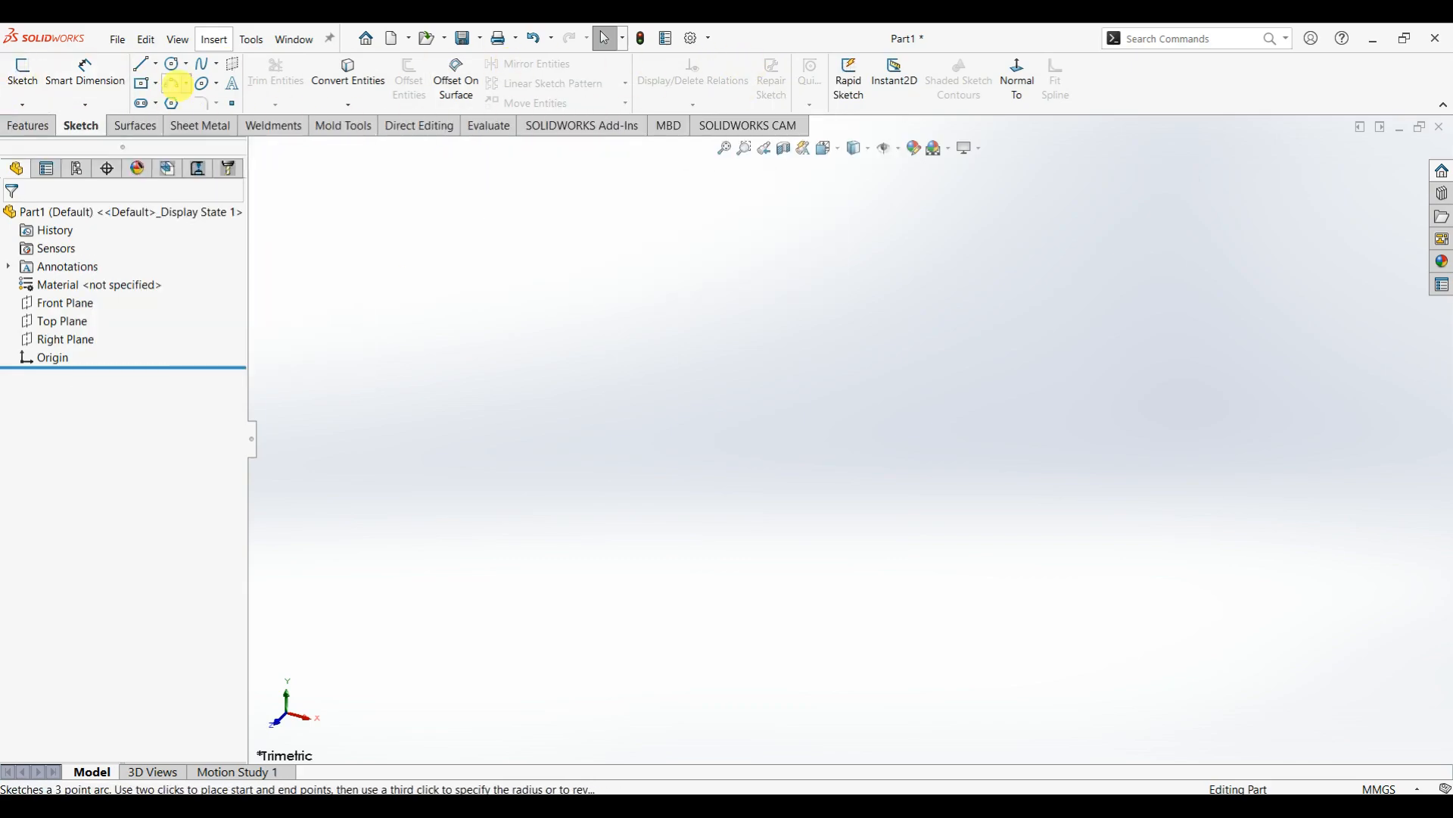
{"action": "left_click", "coordinate": [23, 126]}
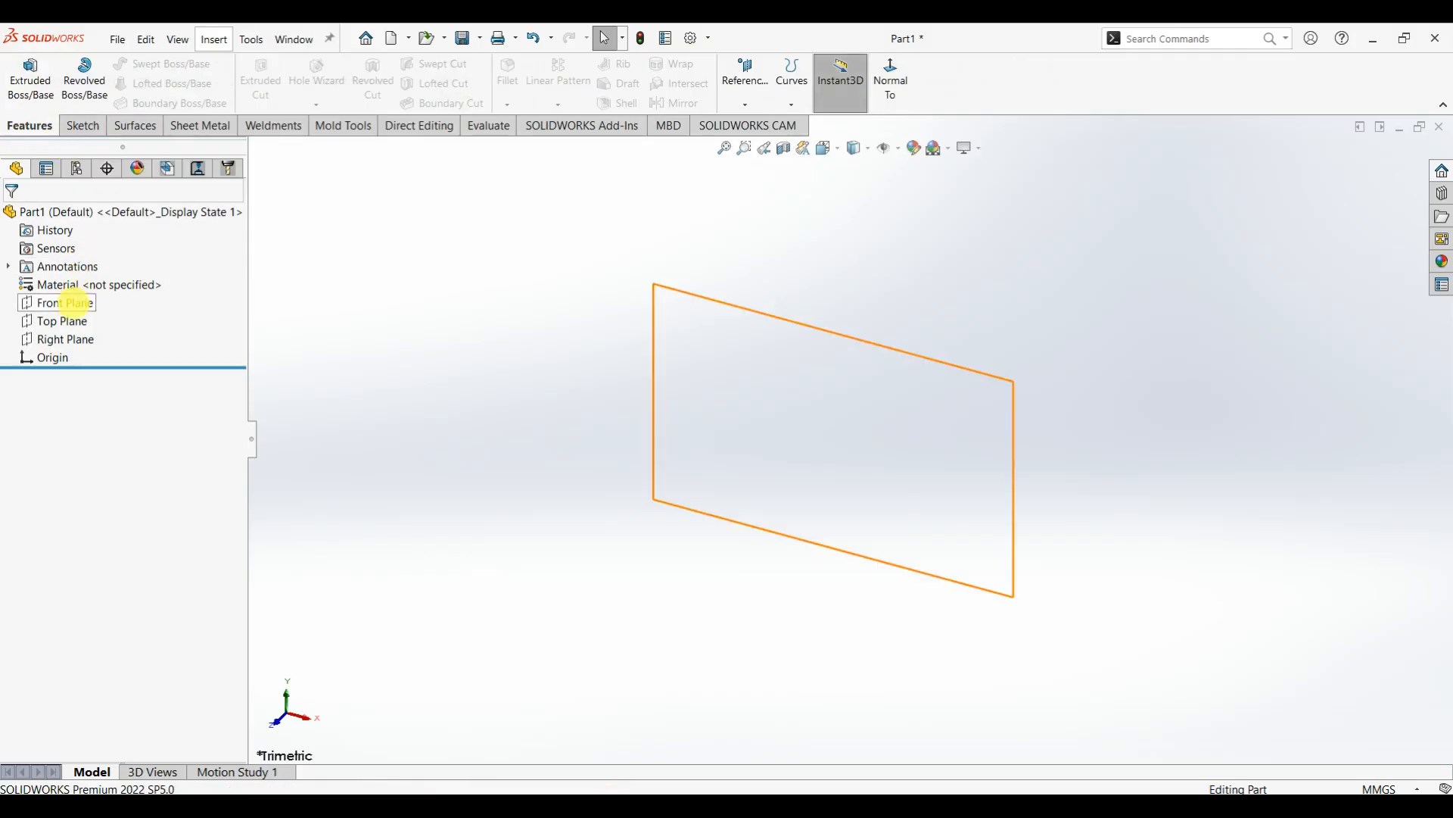
- Sketch a center rectangle about 152 by 148 mm on the Front Plane, centred on the origin
{"action": "left_click", "coordinate": [62, 302]}
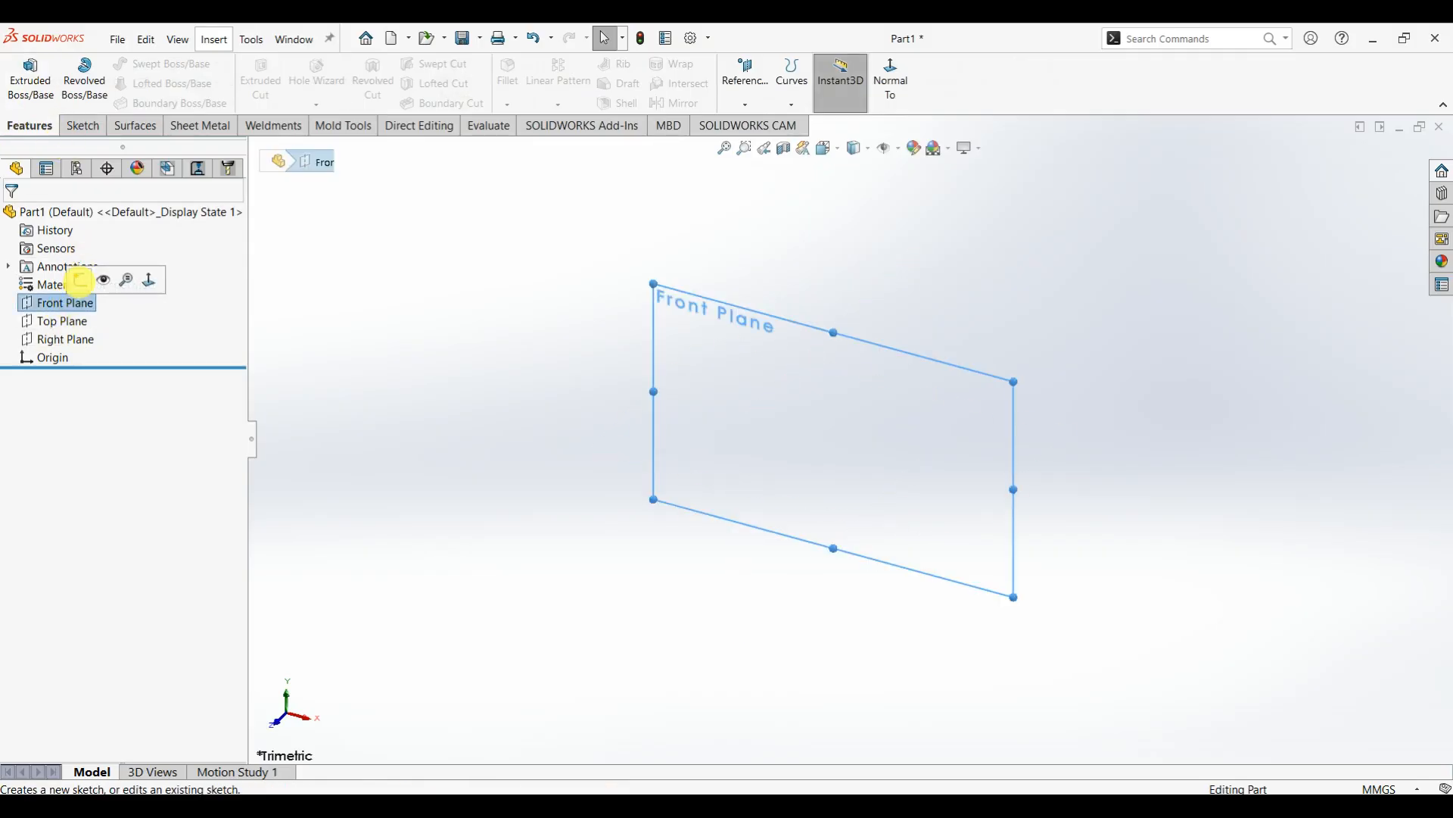
{"action": "left_click", "coordinate": [81, 281]}
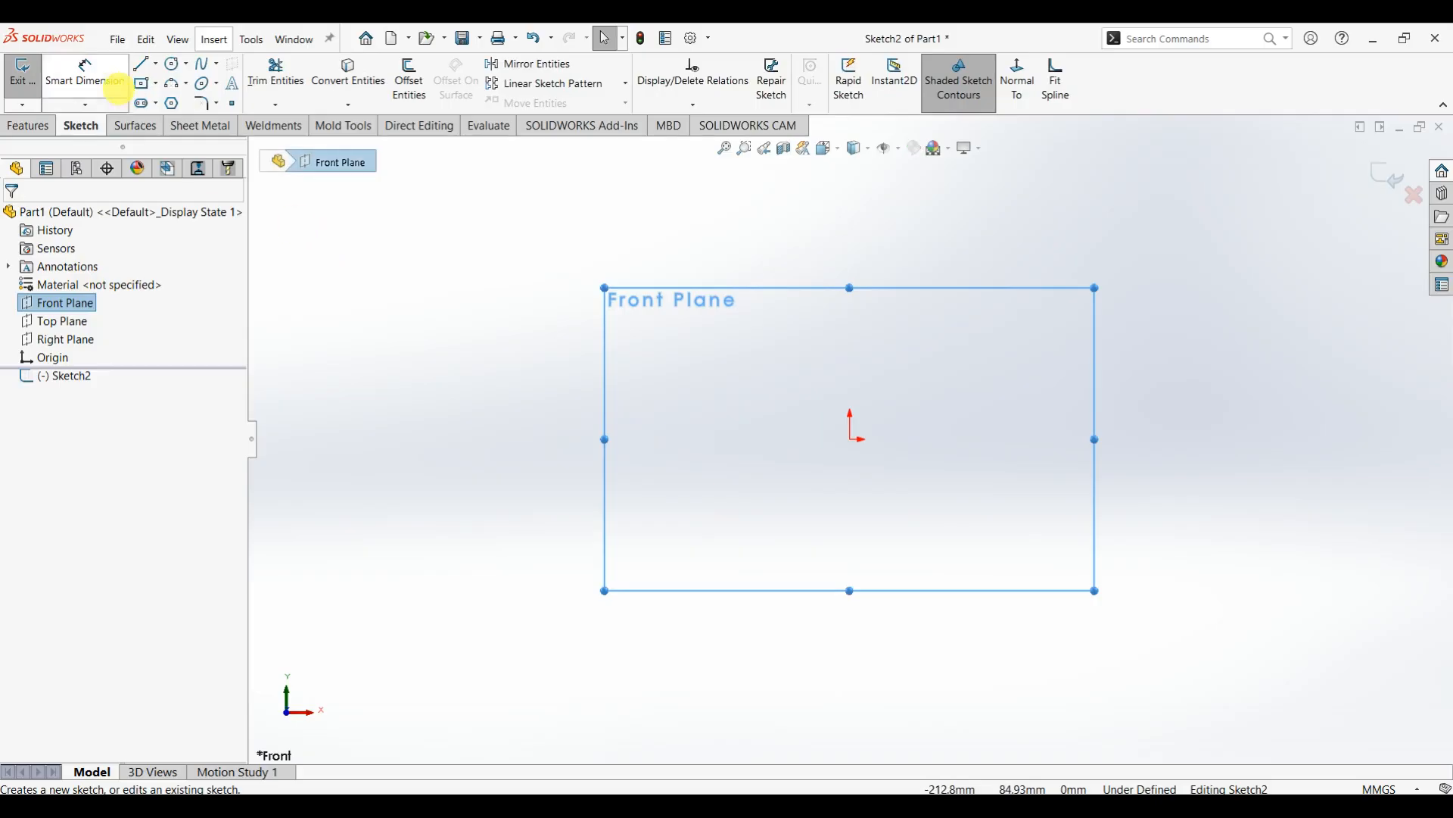
{"action": "left_click", "coordinate": [170, 123]}
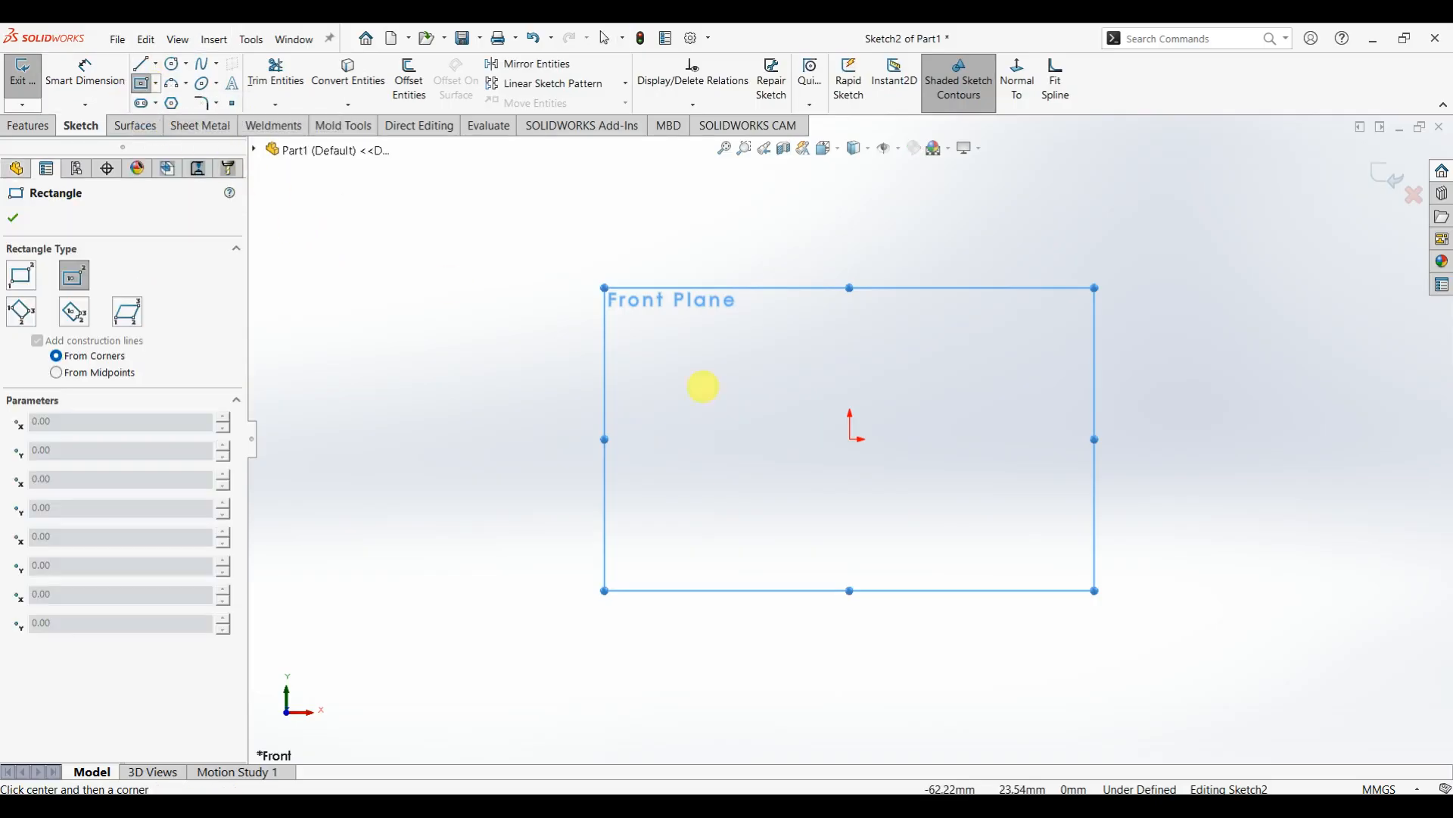
{"action": "left_click", "coordinate": [851, 438]}
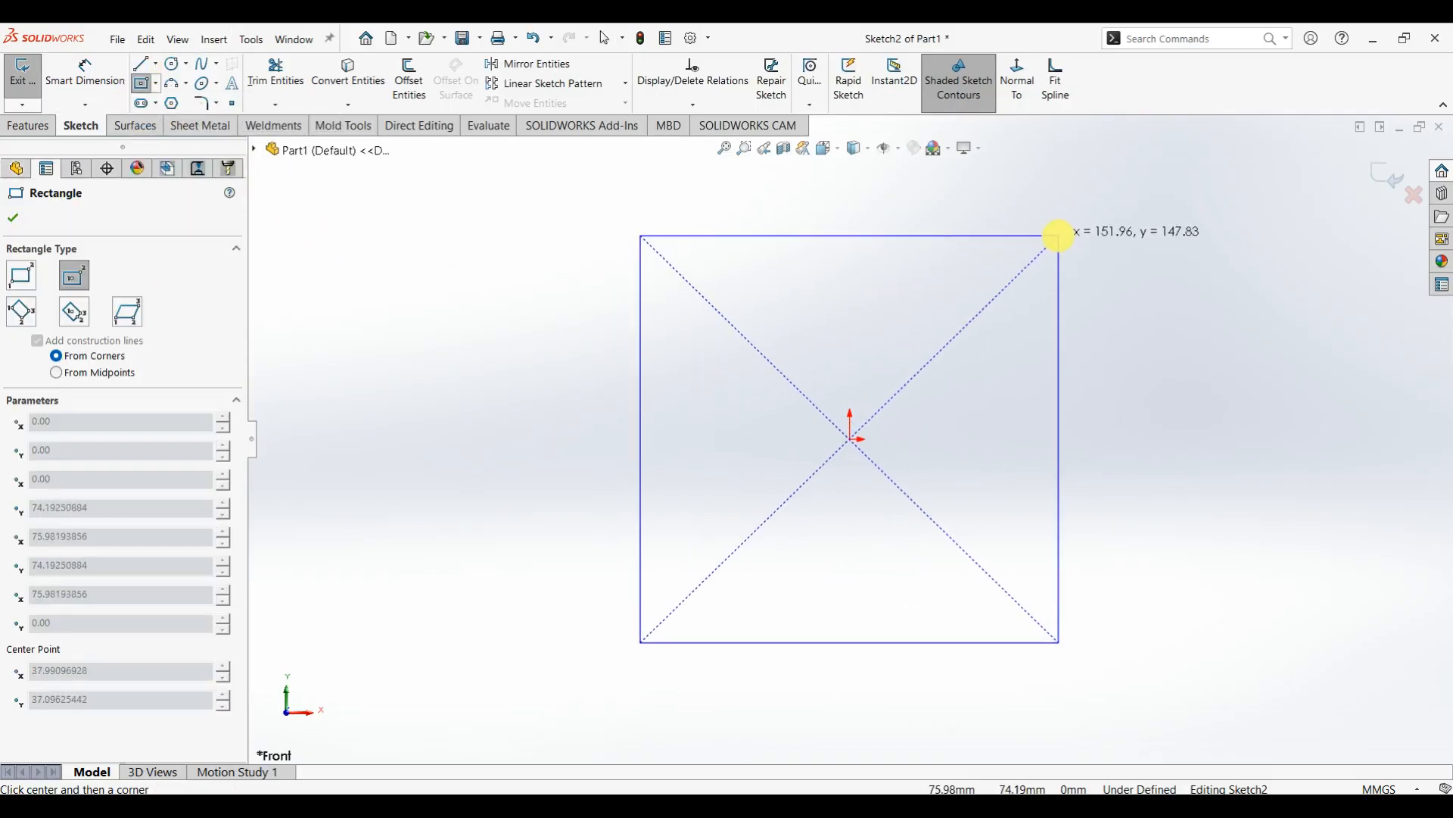
{"action": "left_click", "coordinate": [1061, 234]}
{"action": "left_click", "coordinate": [13, 218]}
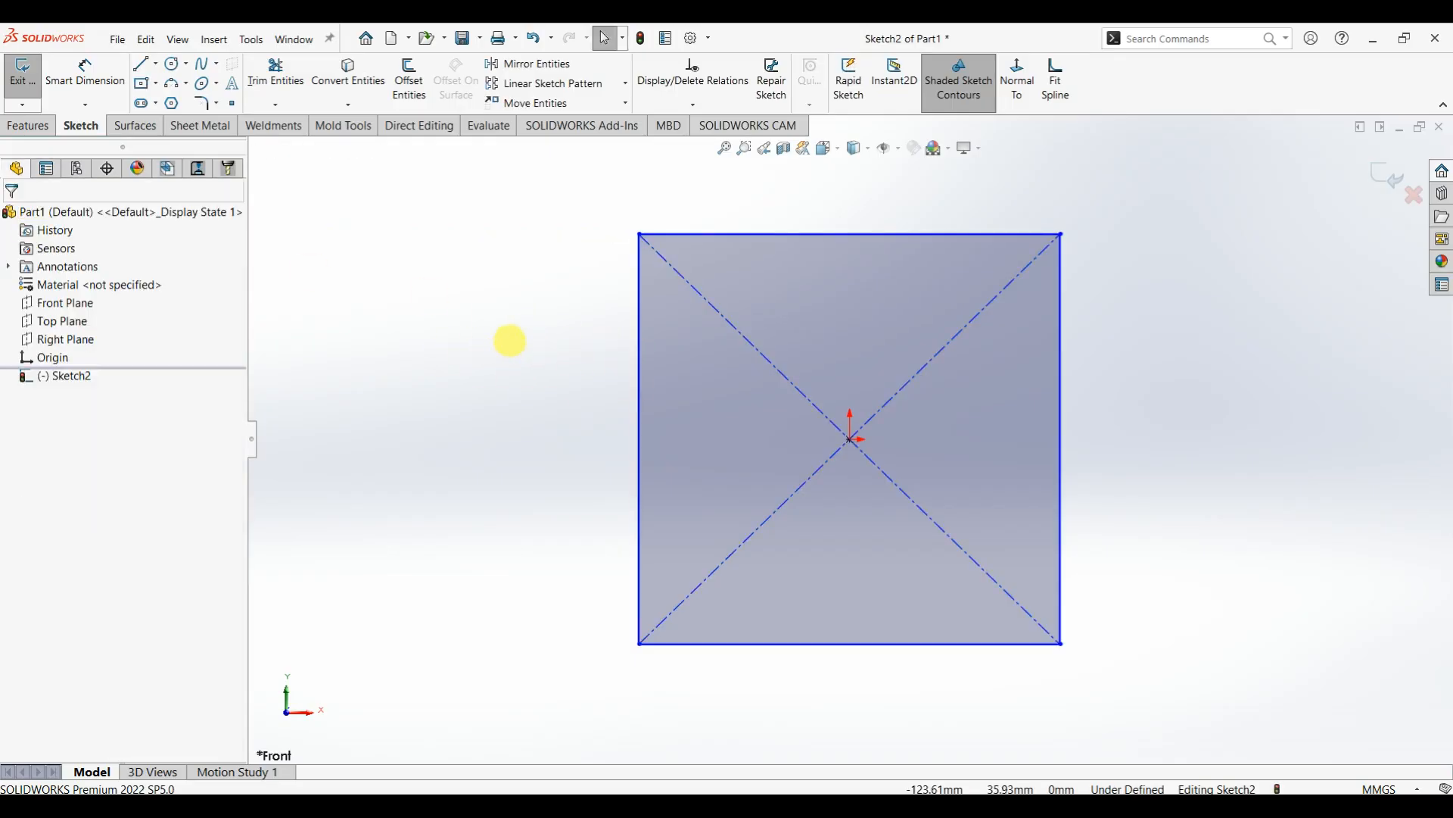
- Start an Extruded Boss/Base from the rectangle, with Sketch Plane as the start condition and Blind as the end condition
{"action": "left_click", "coordinate": [28, 126]}
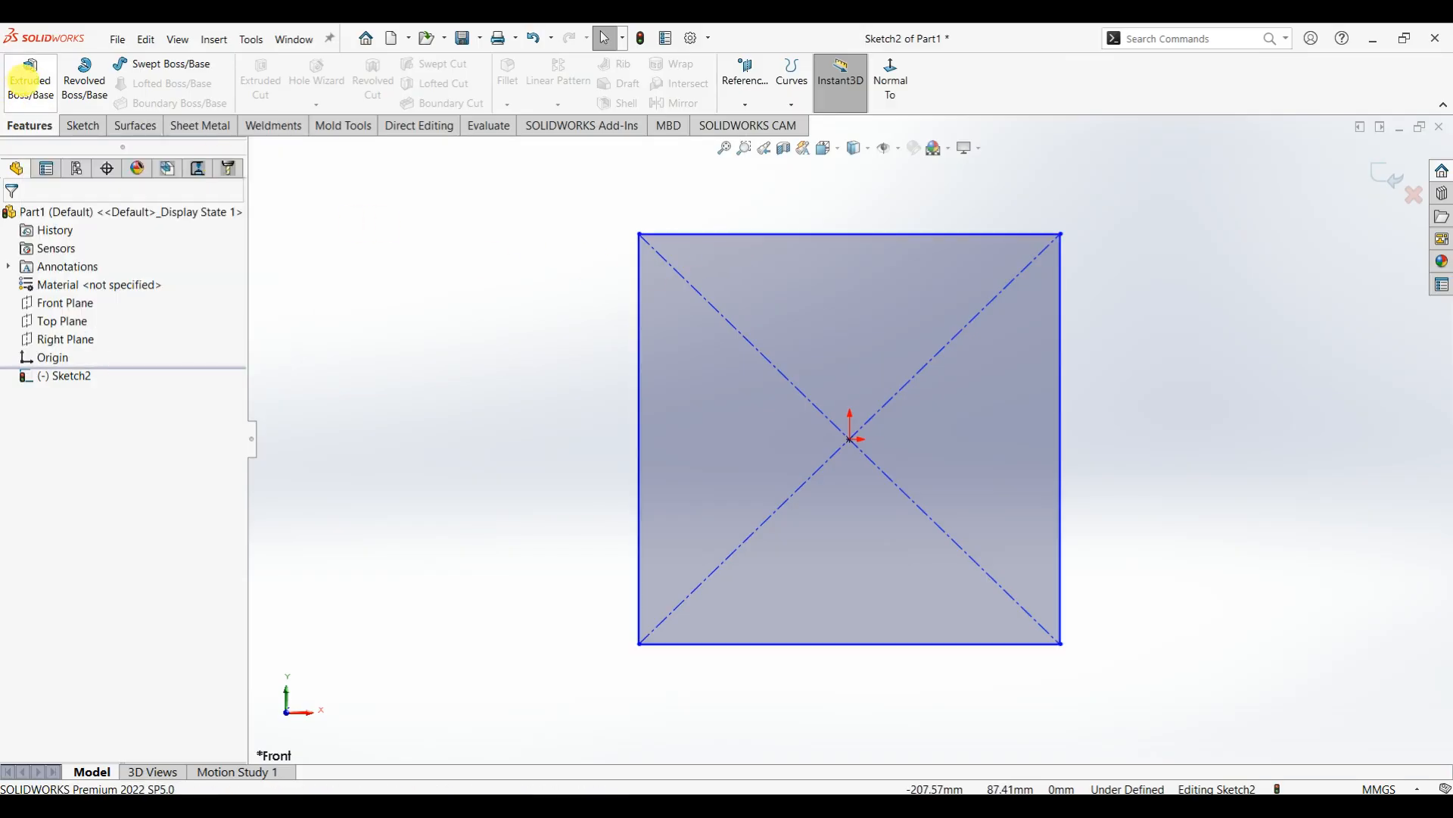
{"action": "left_click", "coordinate": [23, 79]}
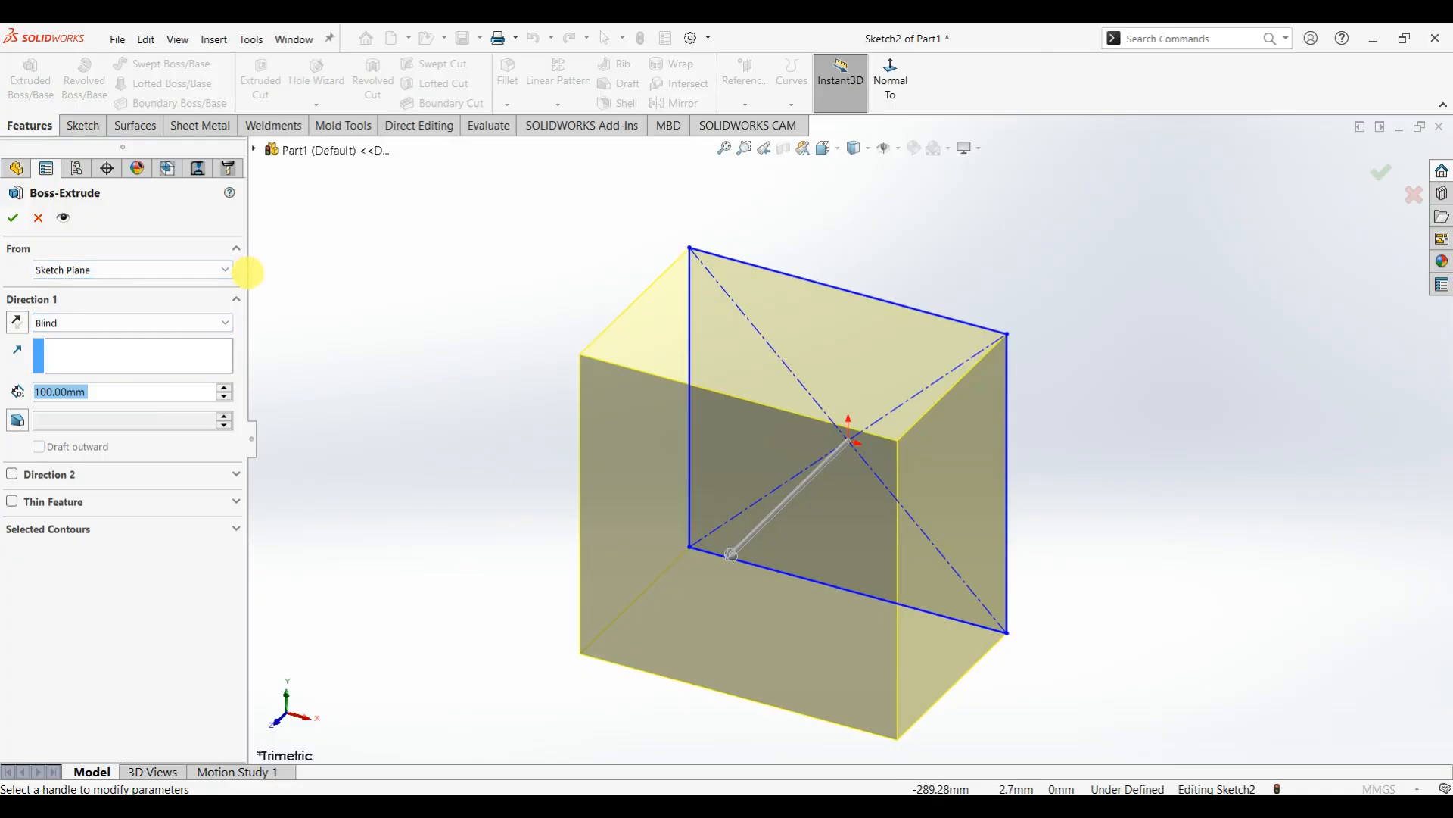
{"action": "mouse_move", "coordinate": [248, 273]}
{"action": "left_mouse_down"}
{"action": "mouse_move", "coordinate": [302, 273]}
{"action": "mouse_move", "coordinate": [218, 272]}
{"action": "mouse_move", "coordinate": [270, 273]}
{"action": "left_mouse_up"}
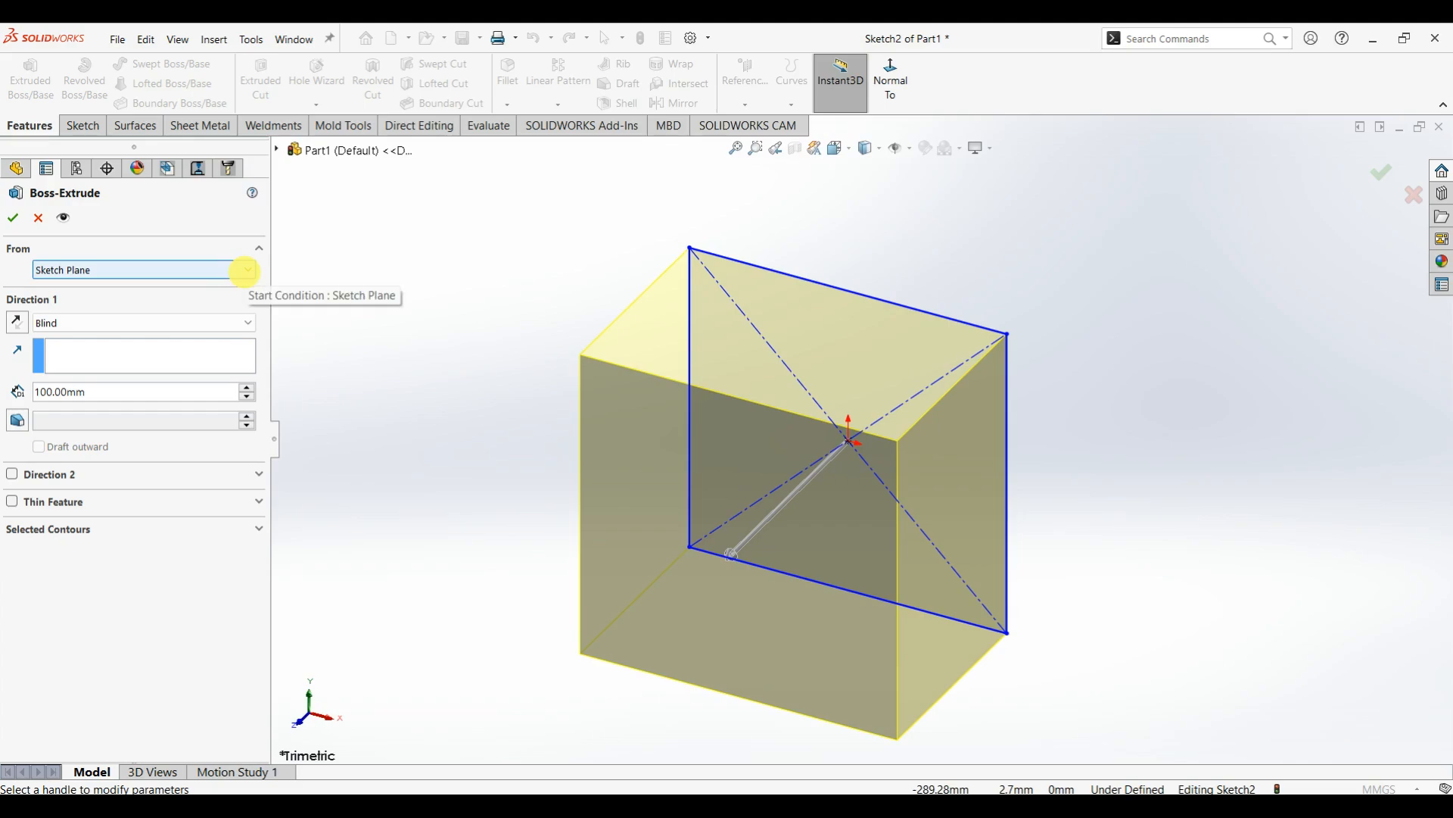
{"action": "left_click", "coordinate": [201, 269]}
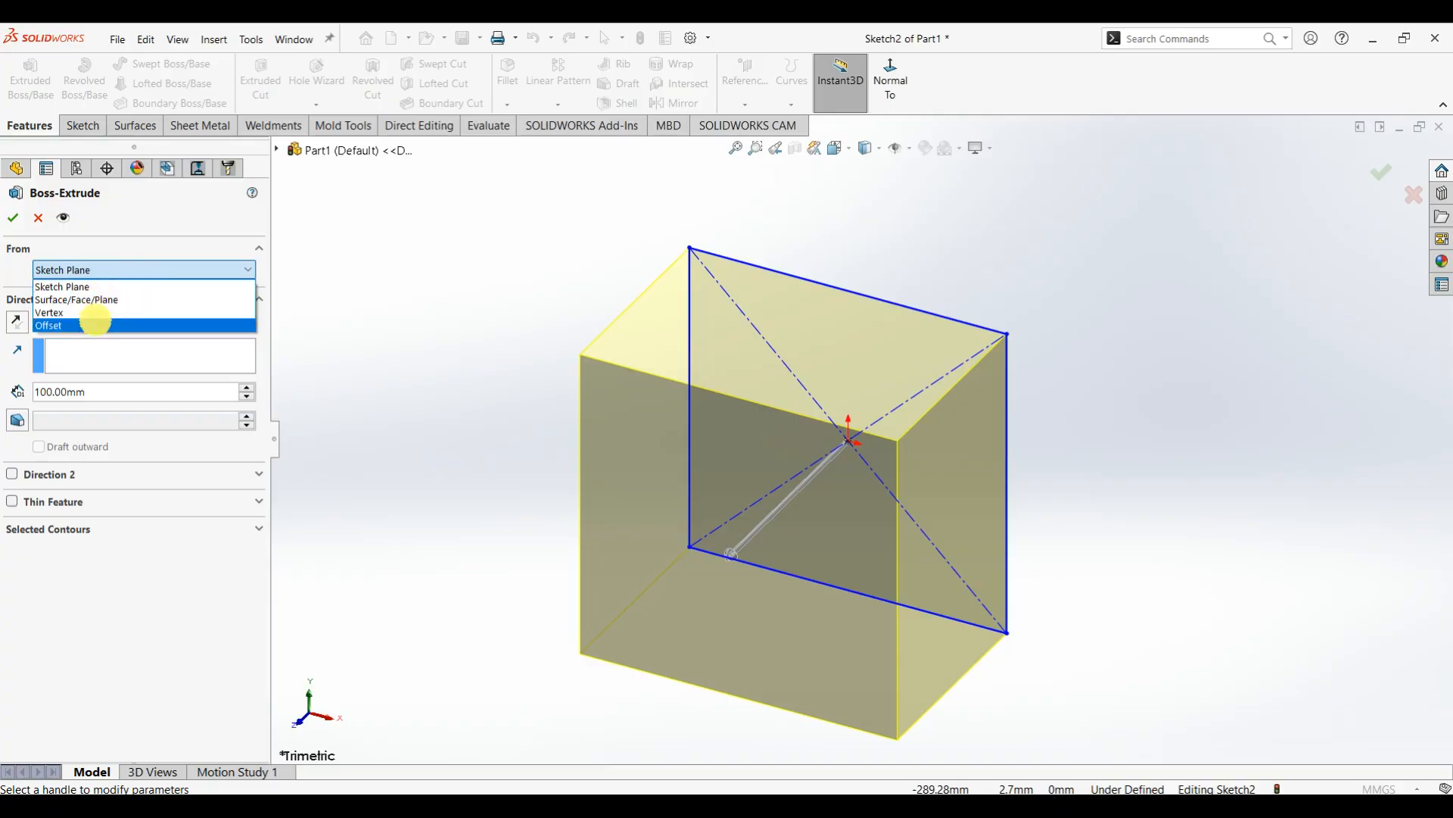
{"action": "left_click", "coordinate": [139, 286]}
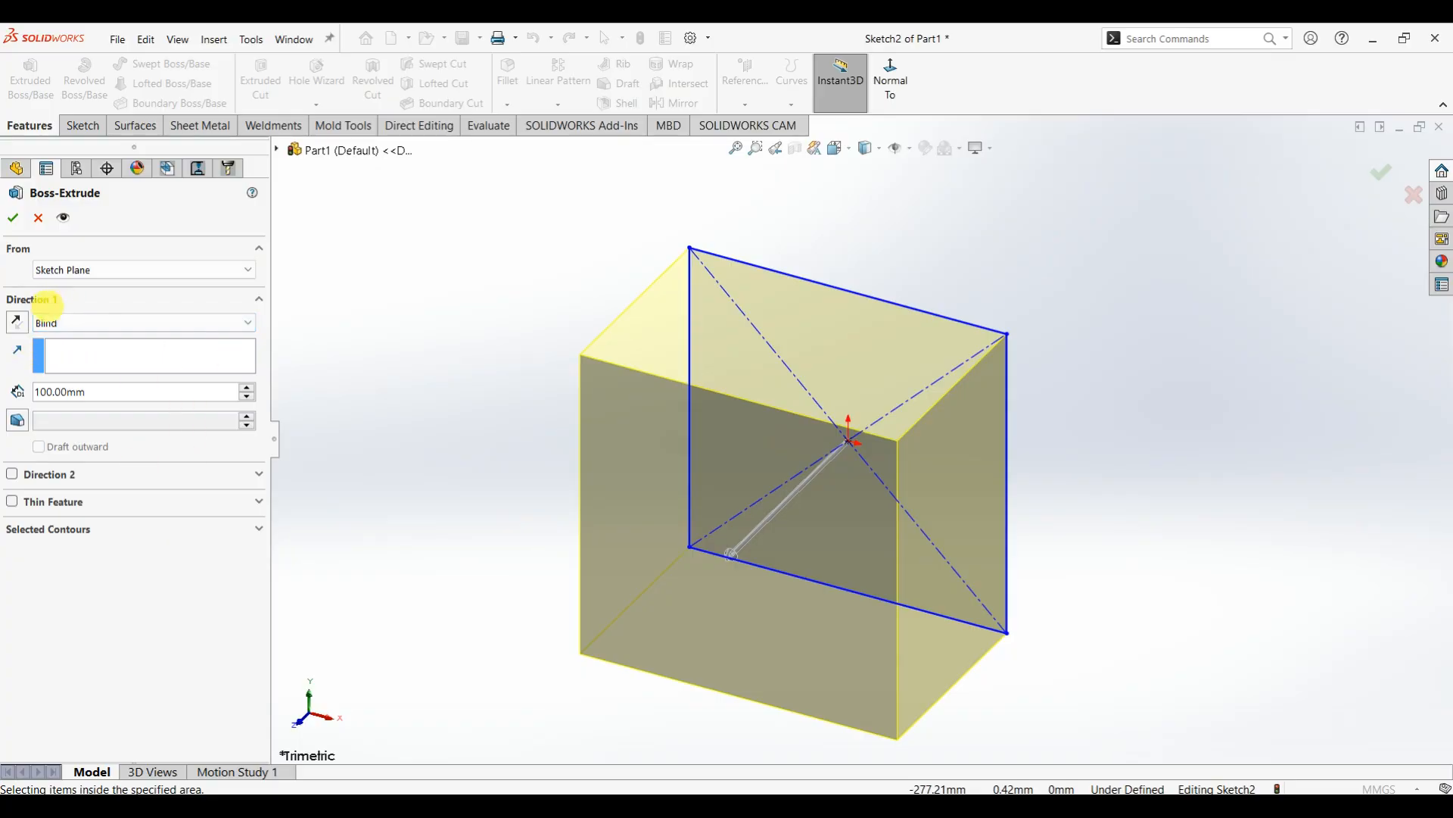
{"action": "left_click", "coordinate": [113, 324]}
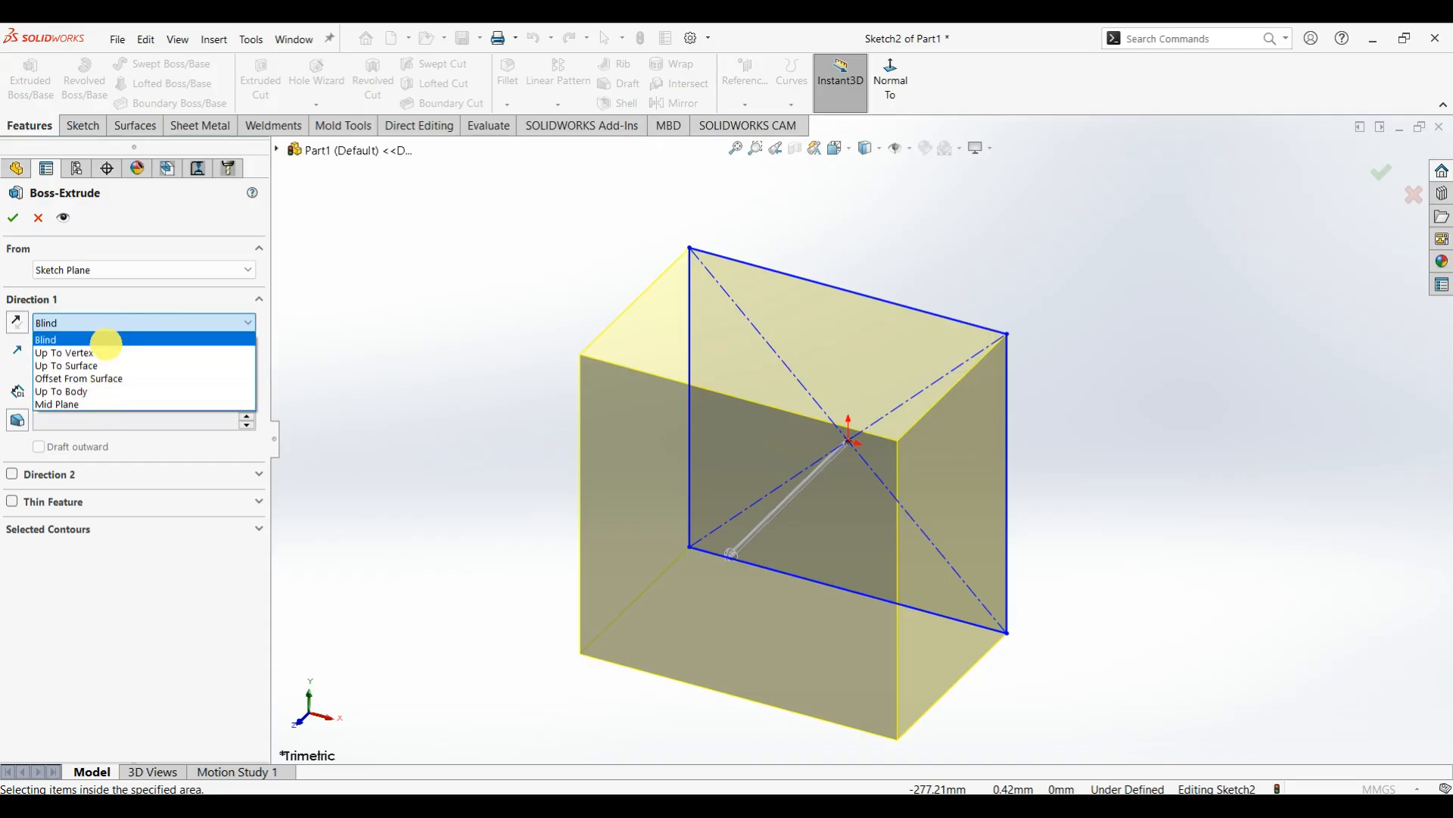
{"action": "left_click", "coordinate": [106, 341]}
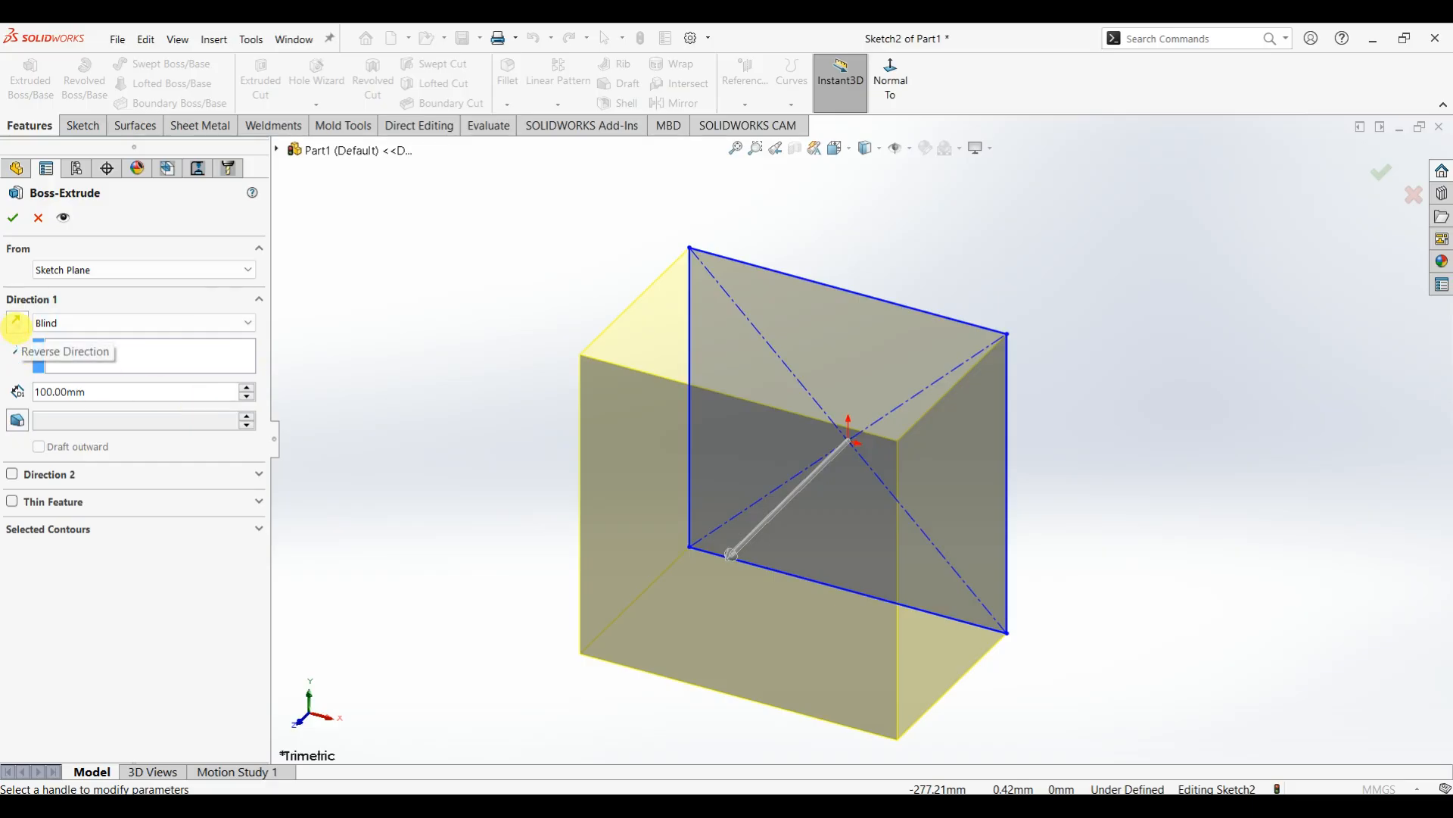
- Reverse the extrusion direction to preview it behind the Front Plane, and restore the original direction
{"action": "left_click", "coordinate": [16, 324]}
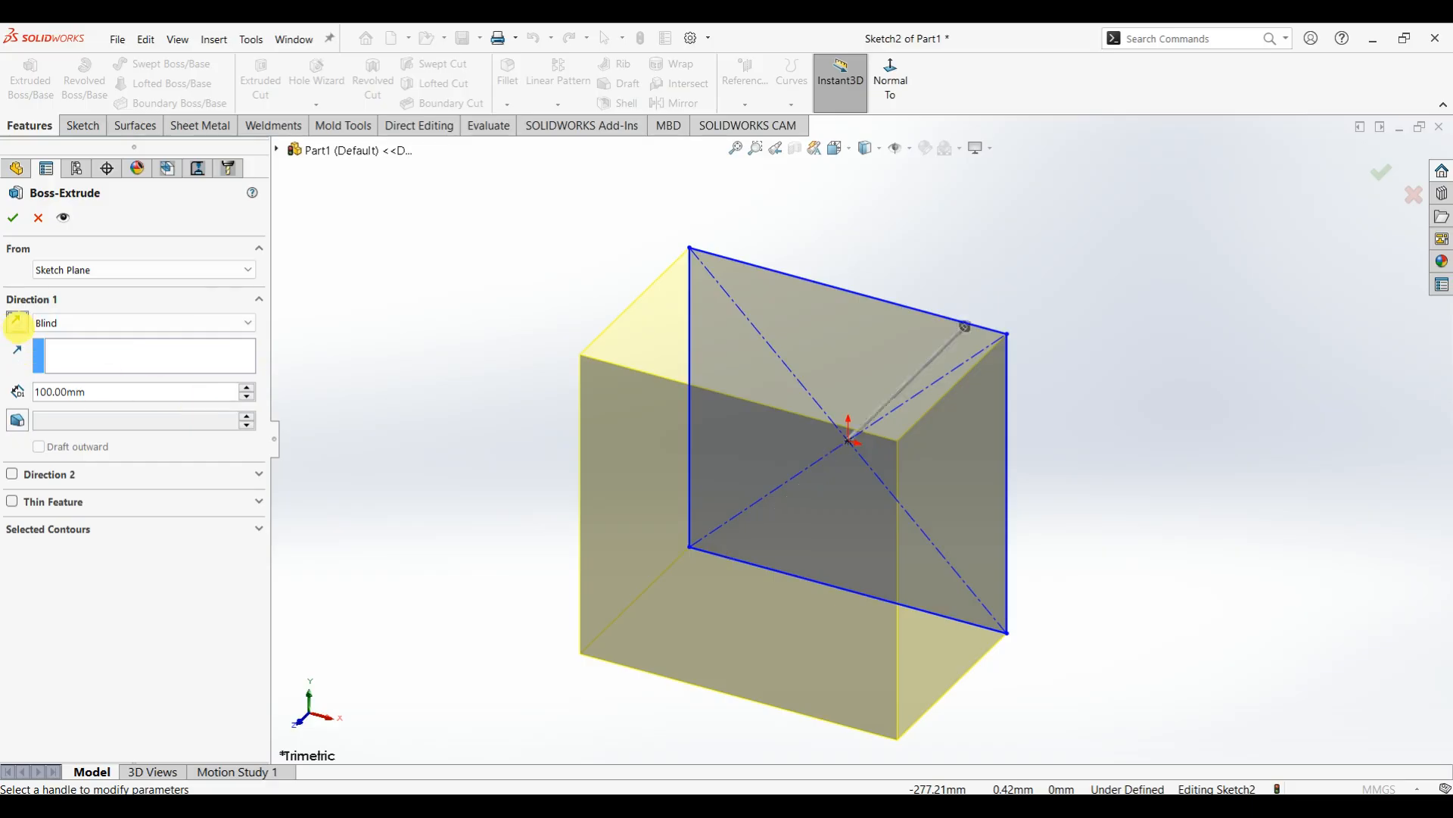
{"action": "key", "text": "z"}
{"action": "scroll", "coordinate": [1116, 316], "scroll_direction": "down", "scroll_amount": 3}
{"action": "scroll", "coordinate": [845, 390], "scroll_direction": "up", "scroll_amount": 3}
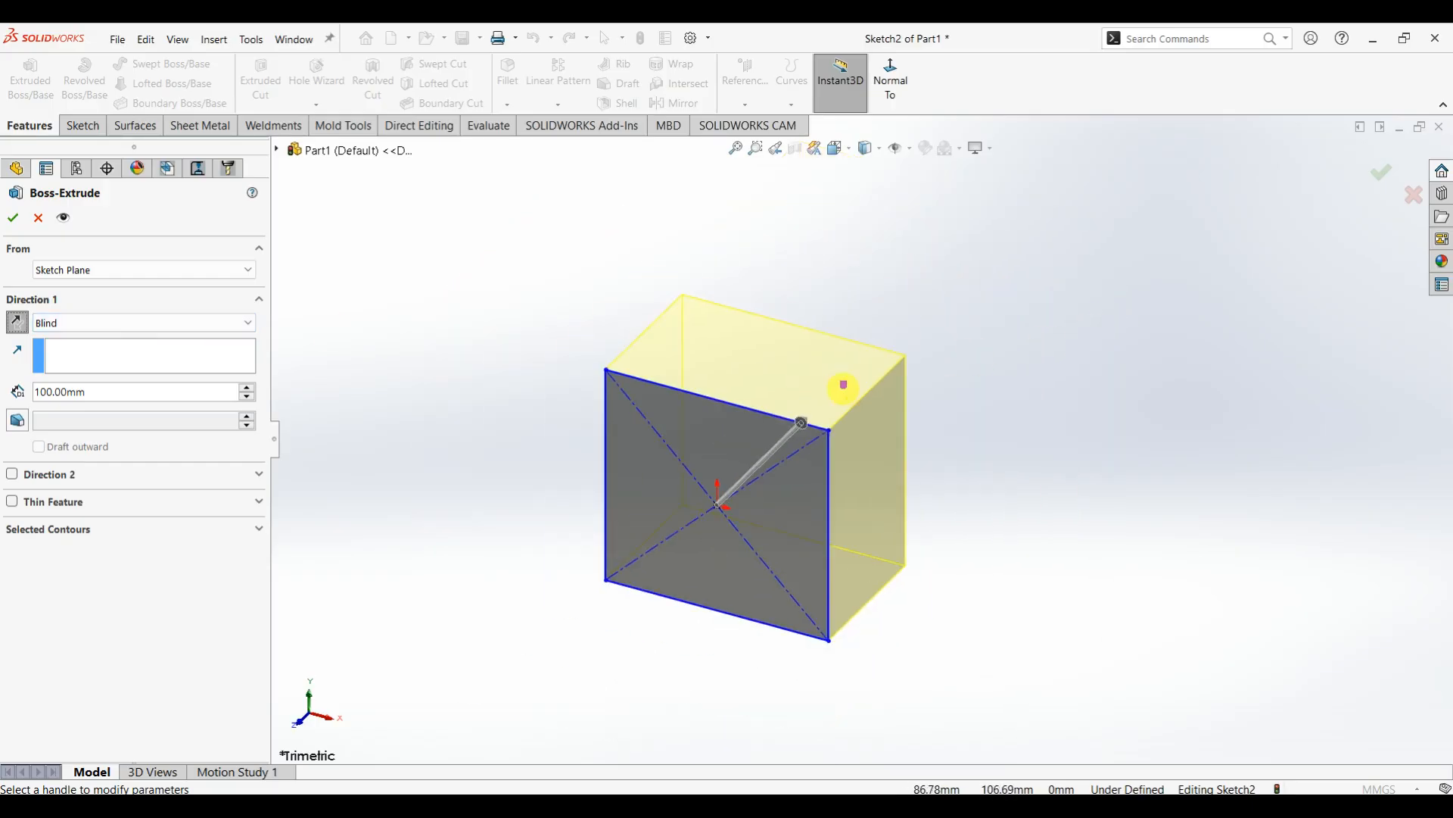
{"action": "scroll", "coordinate": [843, 387], "scroll_direction": "down", "scroll_amount": 3}
{"action": "scroll", "coordinate": [828, 429], "scroll_direction": "up", "scroll_amount": 2}
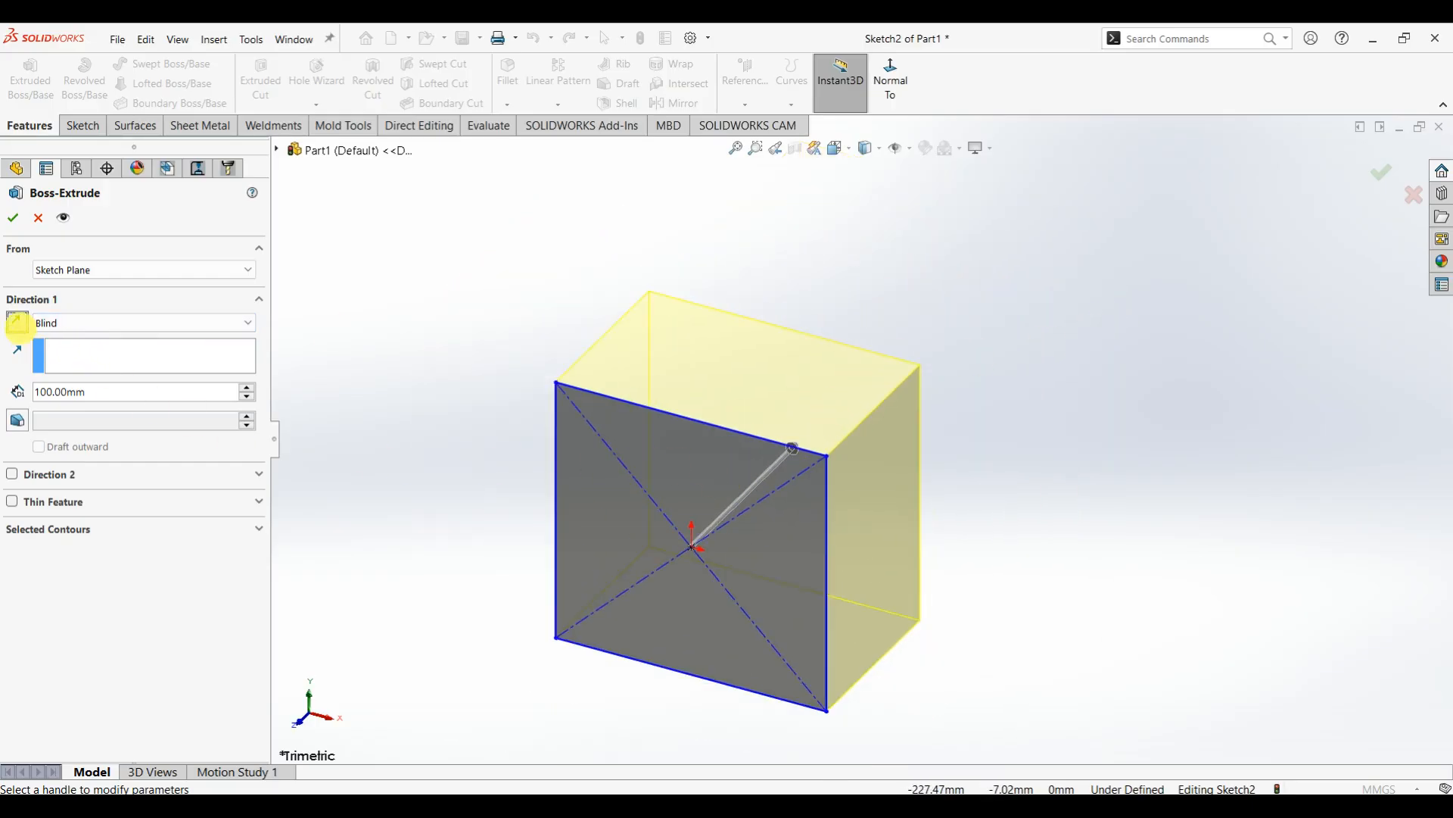
{"action": "left_click", "coordinate": [15, 324]}
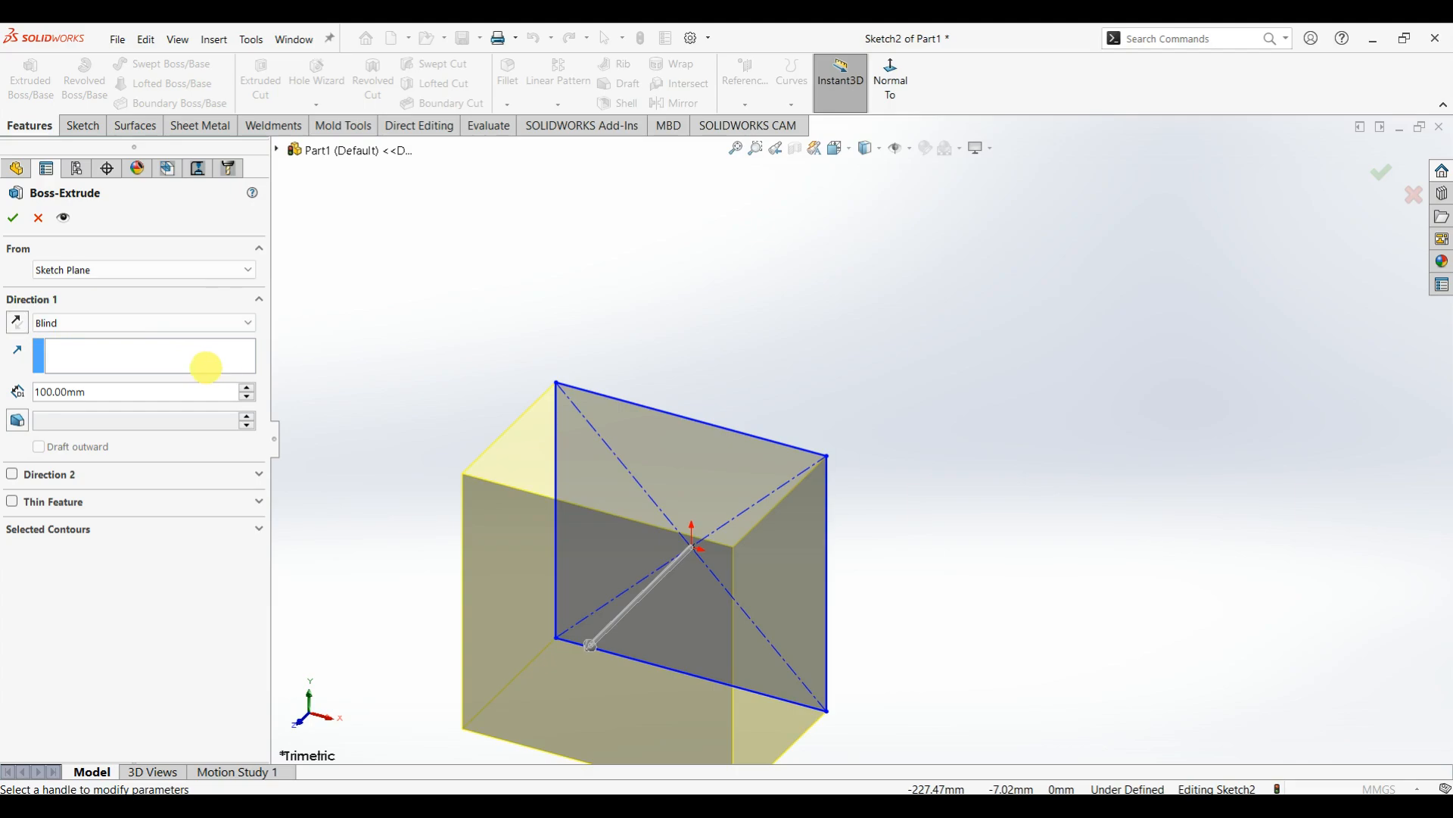
- Step the extrusion depth down to 55 mm and up to 115 mm to preview the change
{"action": "left_click", "coordinate": [86, 356]}
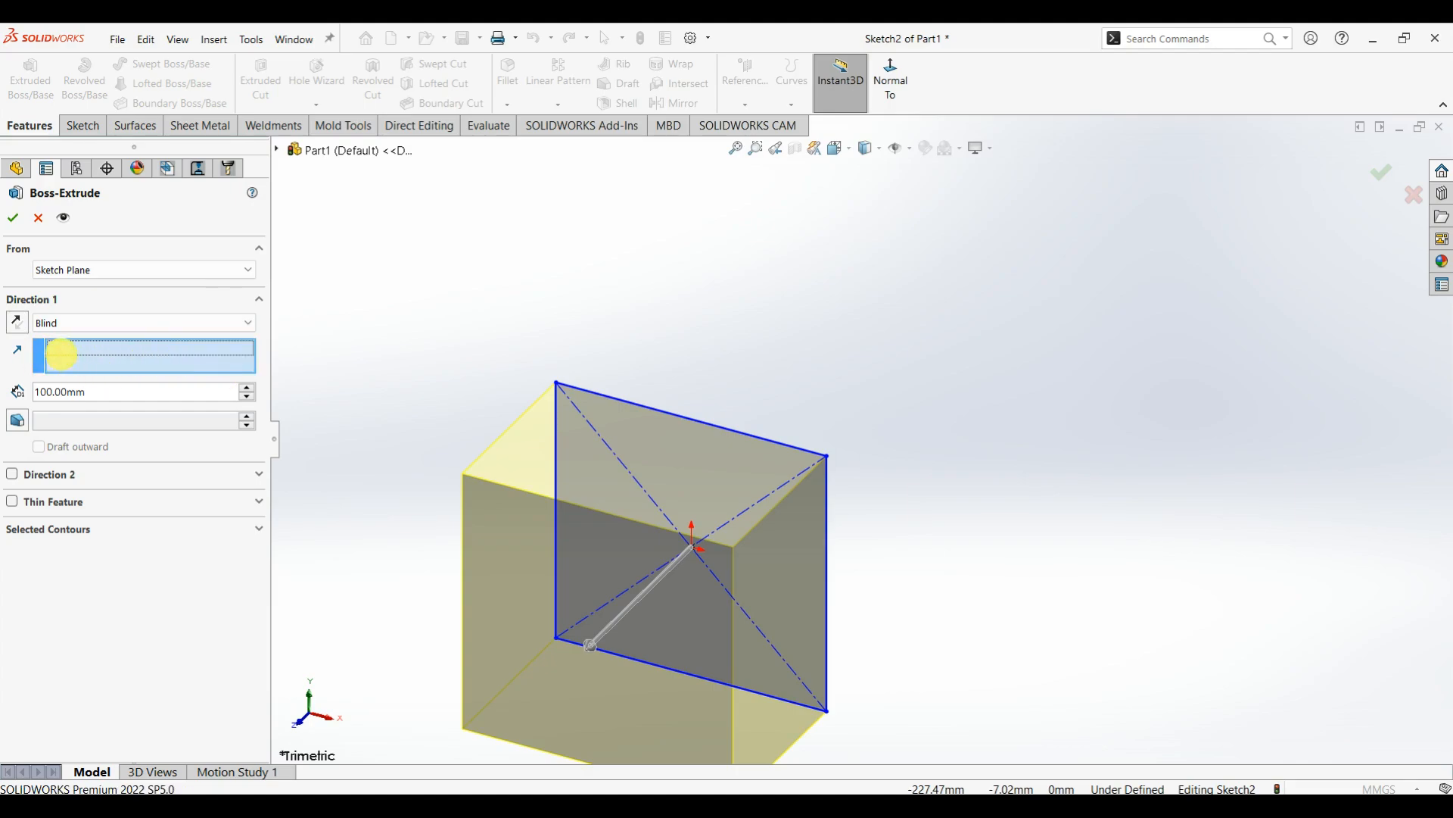
{"action": "left_click", "coordinate": [247, 396]}
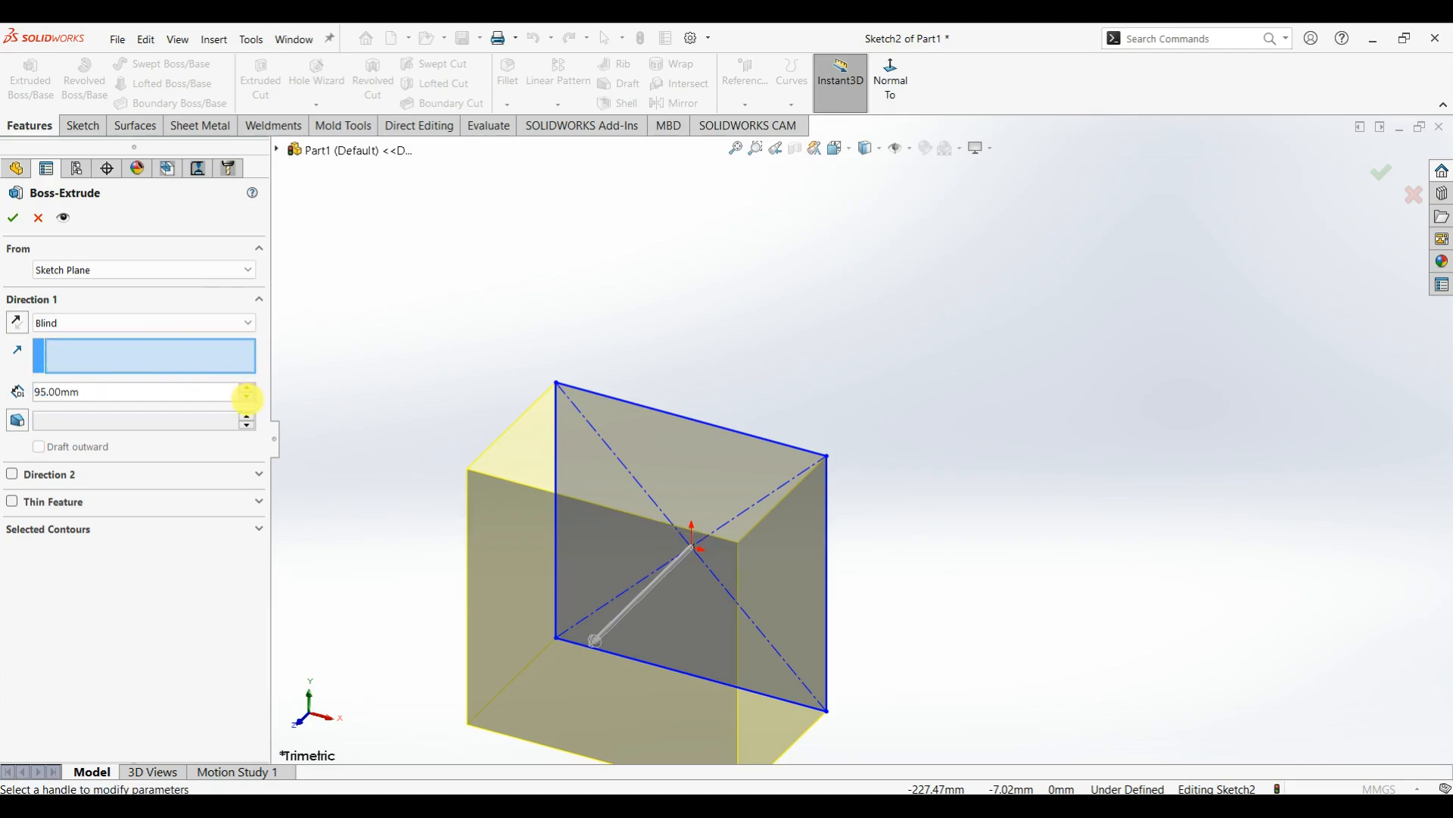
{"action": "left_click", "coordinate": [247, 396]}
{"action": "left_click", "coordinate": [246, 397]}
{"action": "left_click", "coordinate": [247, 397]}
{"action": "left_click", "coordinate": [247, 398]}
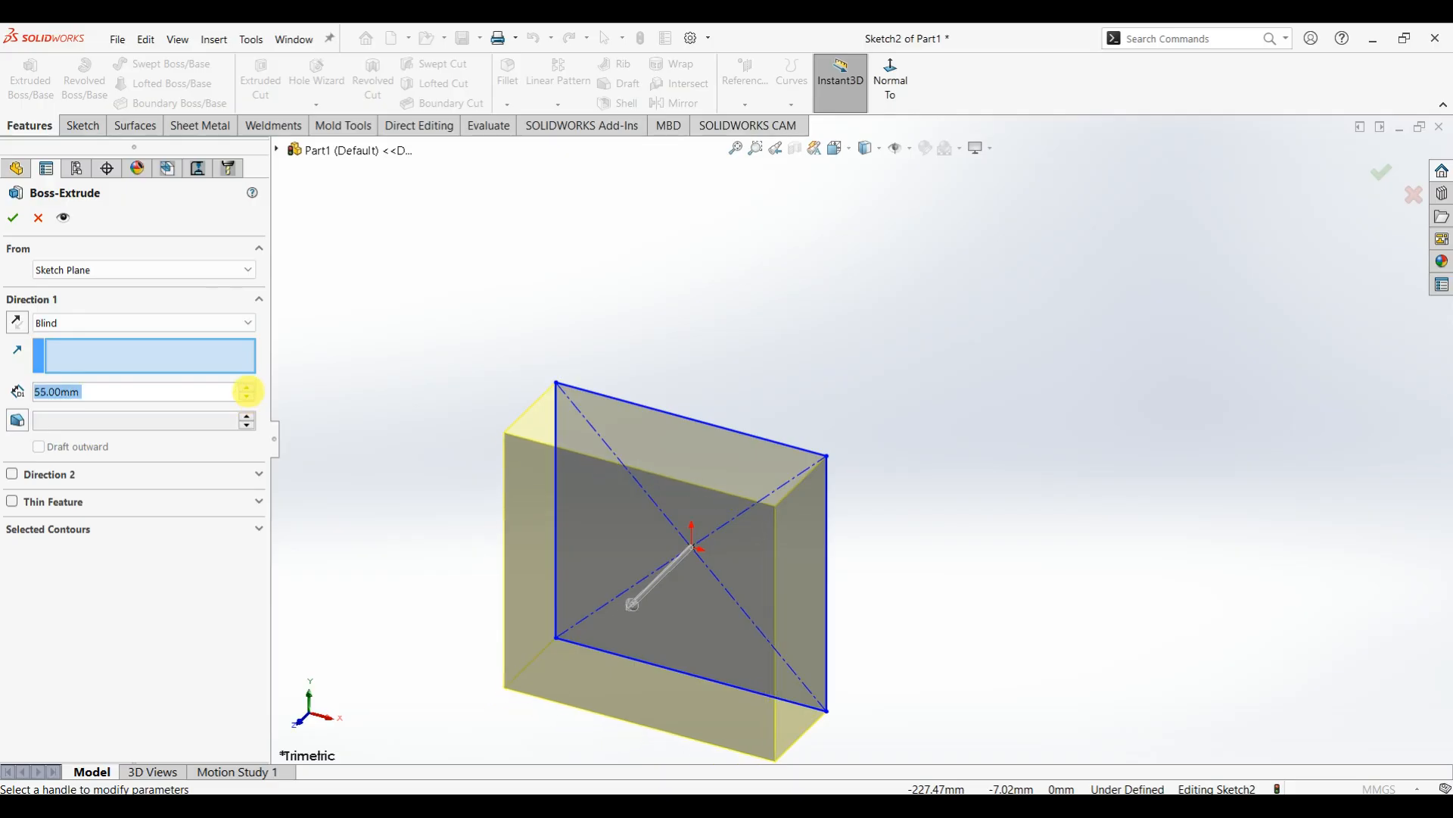
{"action": "left_click", "coordinate": [247, 389]}
{"action": "left_click", "coordinate": [248, 389]}
{"action": "left_click", "coordinate": [248, 389]}
{"action": "left_click", "coordinate": [248, 389]}
{"action": "left_click", "coordinate": [248, 389]}
{"action": "left_click", "coordinate": [247, 390]}
{"action": "left_click", "coordinate": [247, 390]}
{"action": "left_click", "coordinate": [247, 388]}
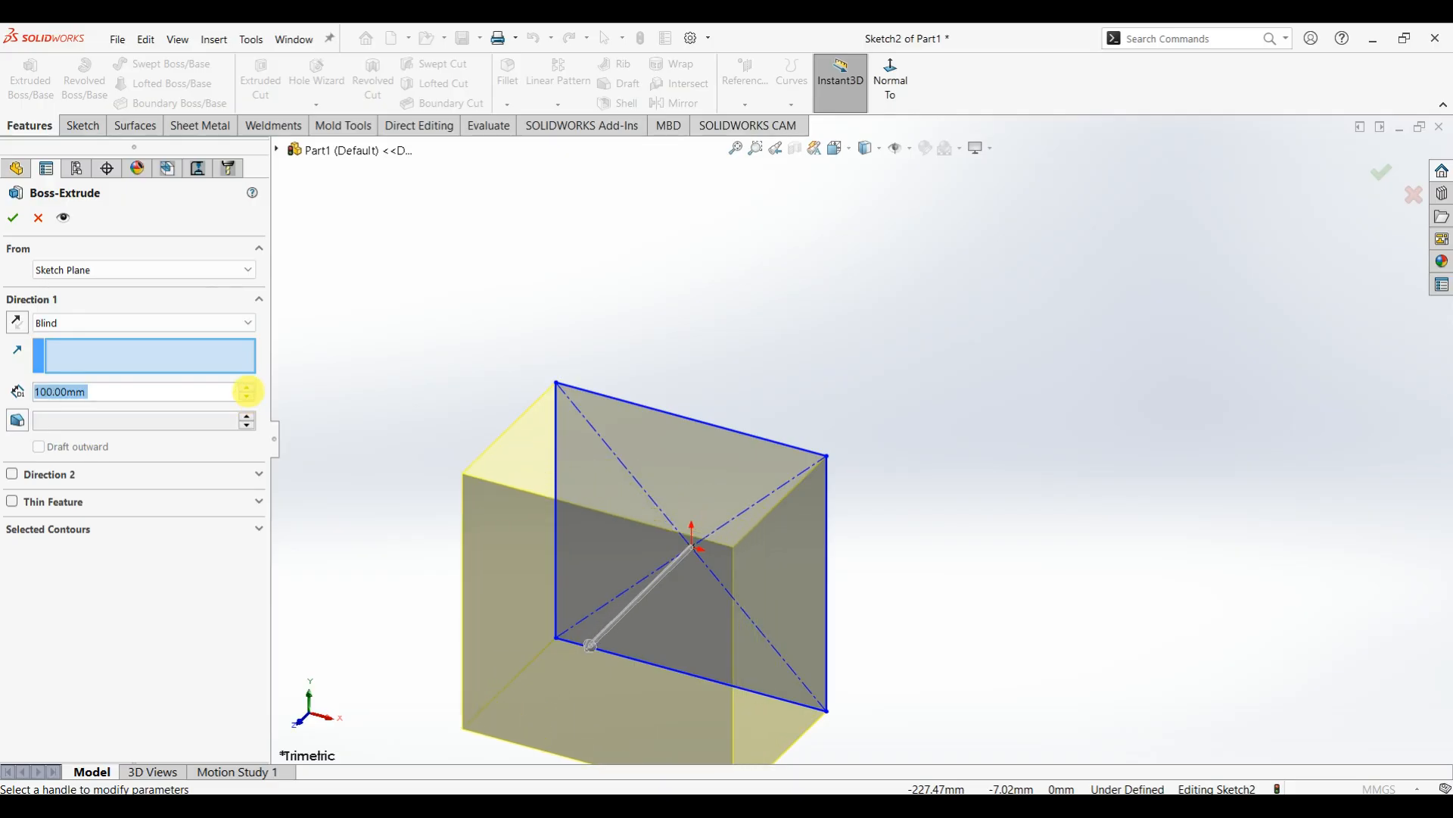
{"action": "left_click", "coordinate": [248, 388]}
{"action": "left_click", "coordinate": [247, 388]}
{"action": "left_click", "coordinate": [248, 387]}
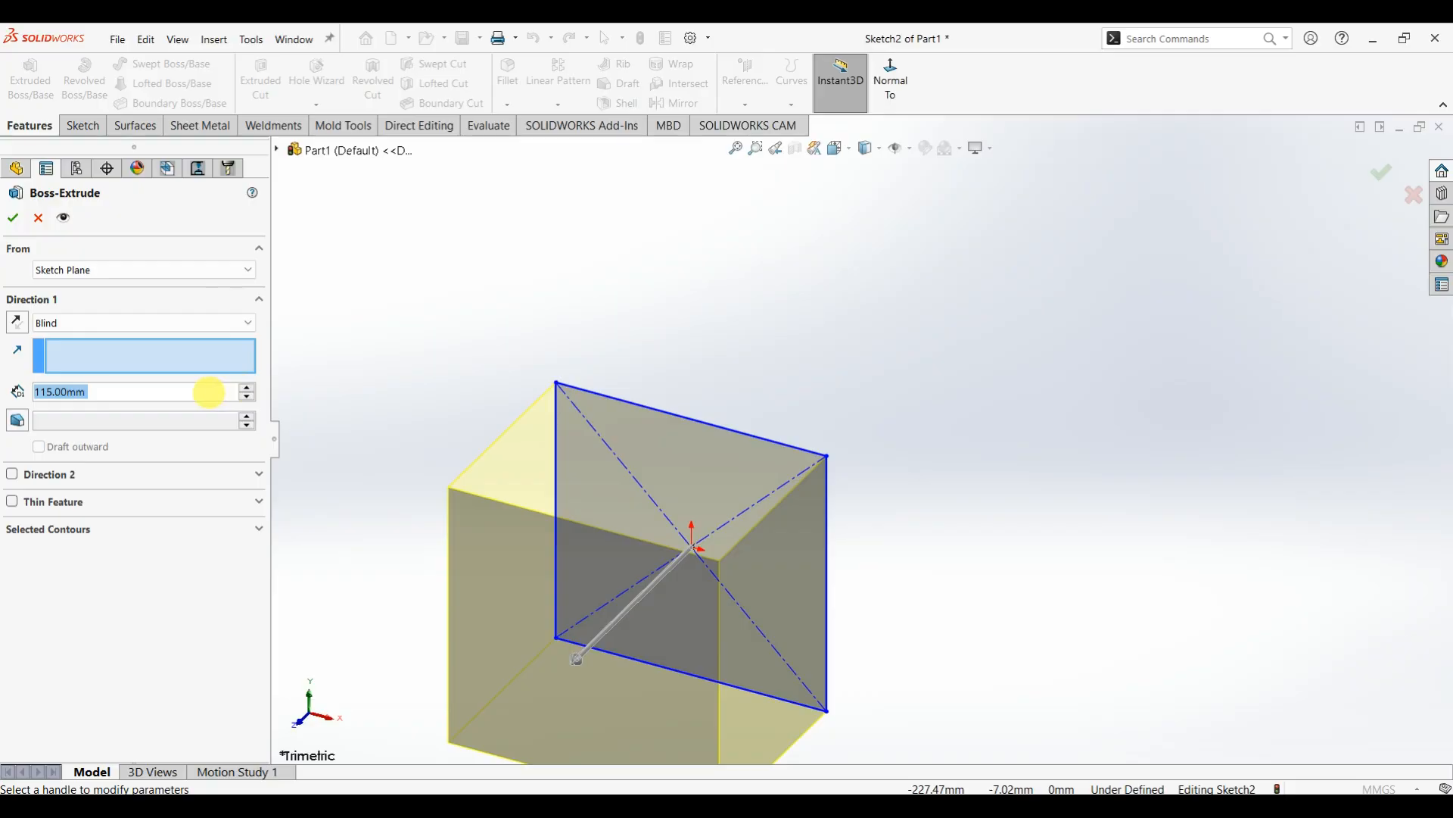
- Set the Direction 1 extrusion depth to 120 mm
{"action": "type", "text": "12"}
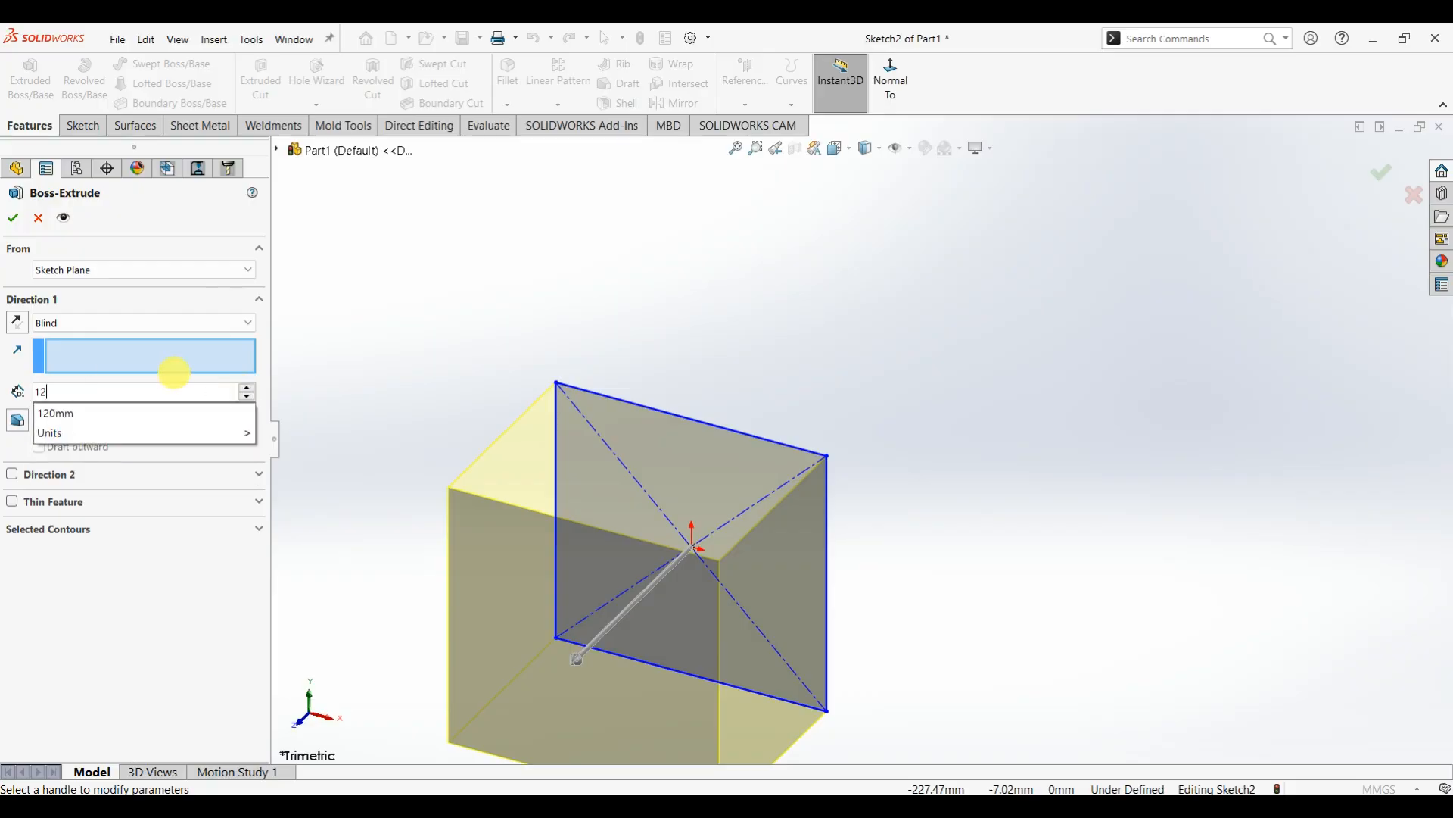
{"action": "type", "text": "0"}
{"action": "key", "text": "Return"}
{"action": "scroll", "coordinate": [646, 616], "scroll_direction": "up", "scroll_amount": 2}
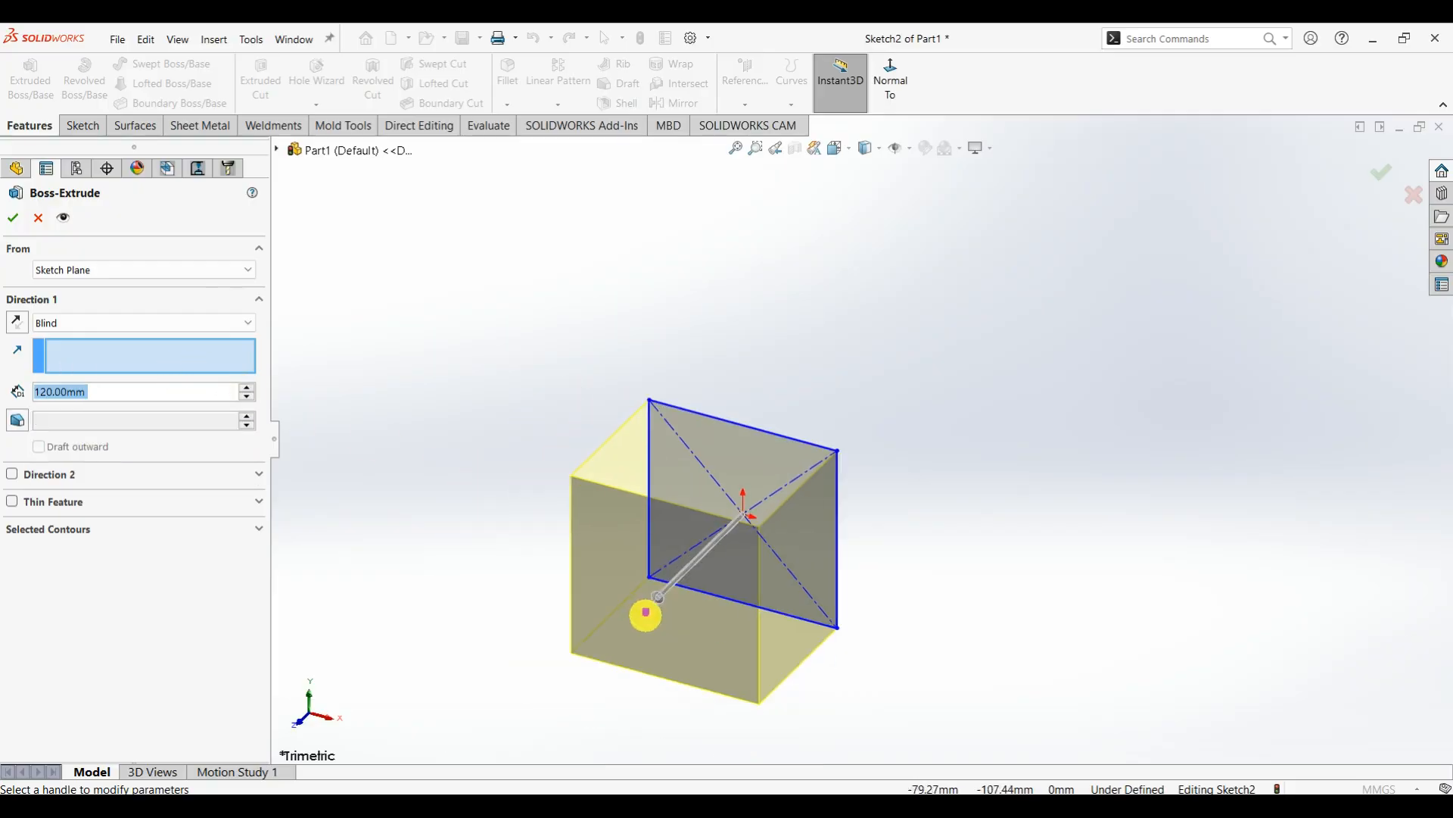
{"action": "scroll", "coordinate": [657, 651], "scroll_direction": "down", "scroll_amount": 1}
{"action": "scroll", "coordinate": [982, 532], "scroll_direction": "down", "scroll_amount": 1}
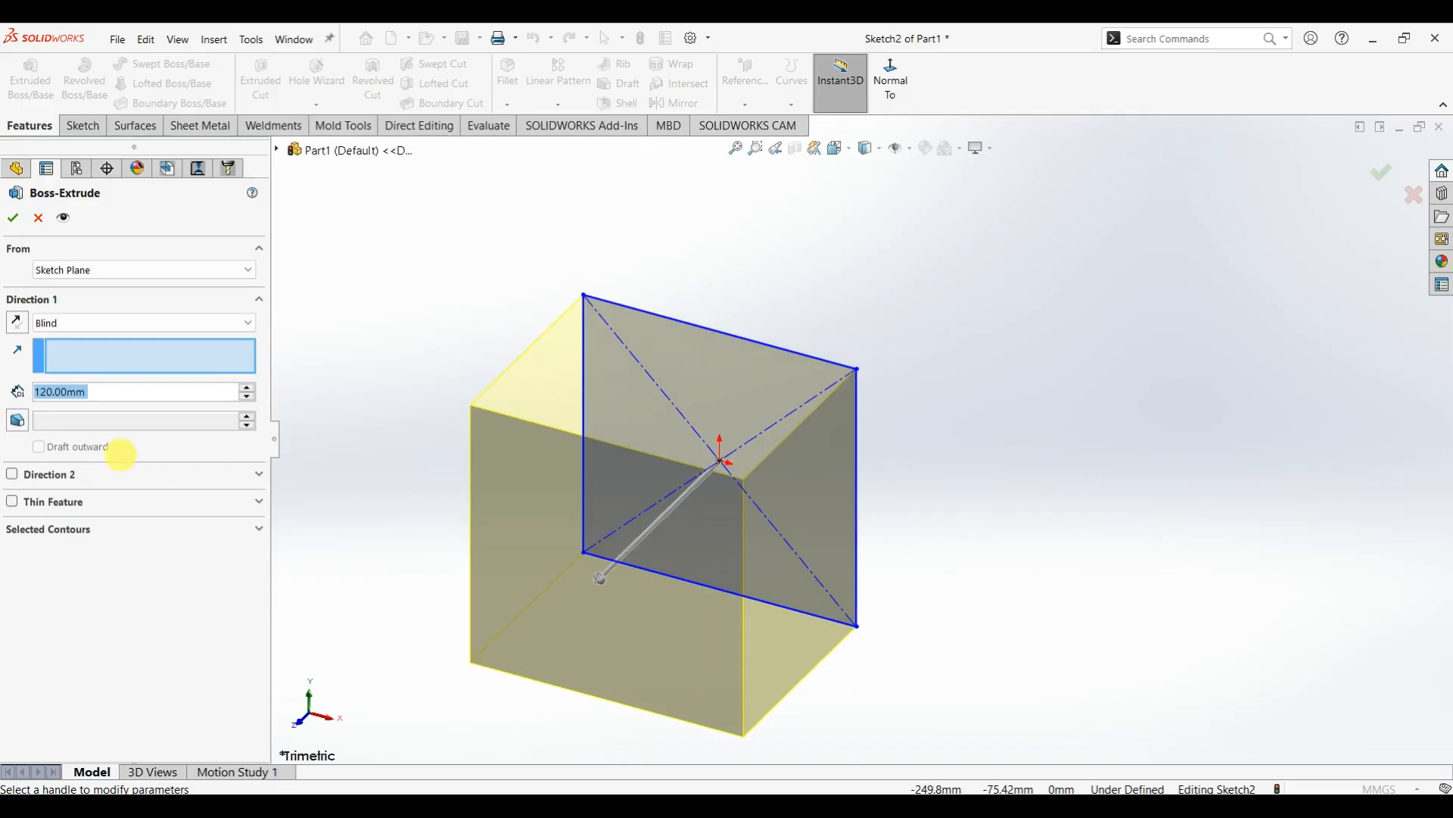
- Preview a 15-degree draft on the extrusion and switch the draft off again
{"action": "left_click", "coordinate": [17, 421]}
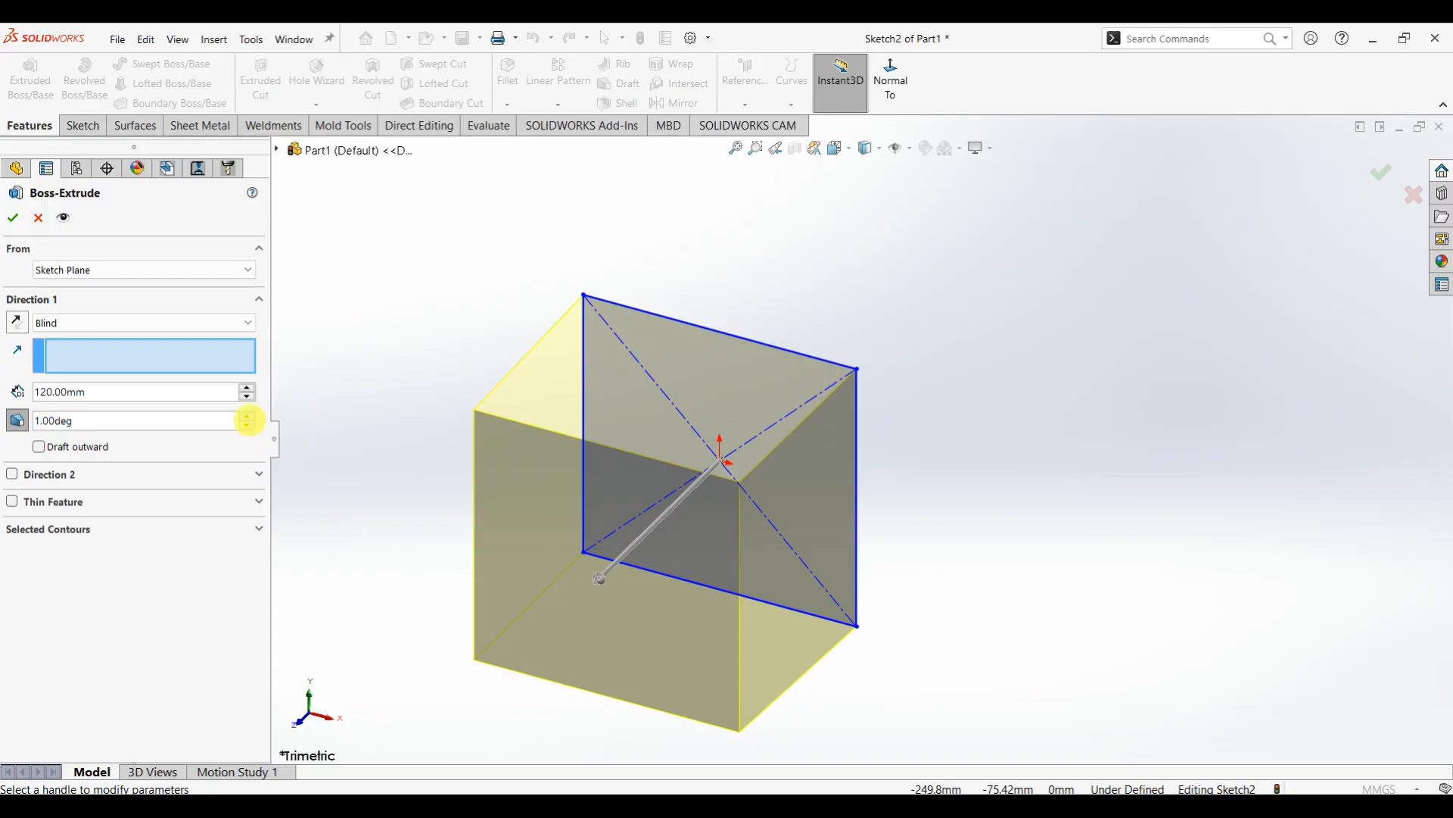
{"action": "left_click", "coordinate": [248, 417]}
{"action": "left_click", "coordinate": [248, 417]}
{"action": "left_click", "coordinate": [248, 417]}
{"action": "left_click", "coordinate": [248, 418]}
{"action": "left_click", "coordinate": [248, 417]}
{"action": "left_click", "coordinate": [248, 417]}
{"action": "left_click", "coordinate": [248, 417]}
{"action": "left_click", "coordinate": [248, 418]}
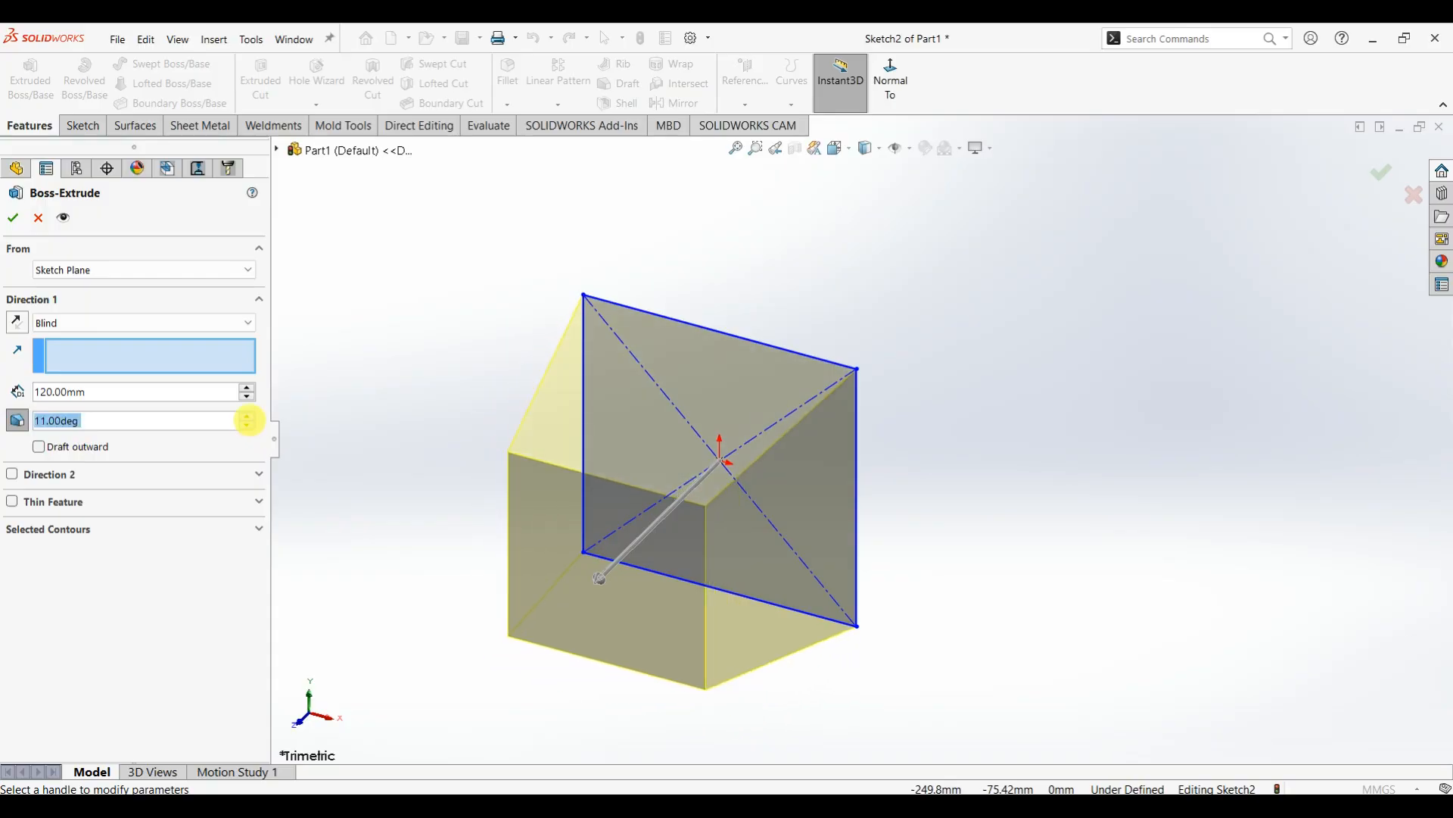
{"action": "left_click", "coordinate": [248, 417]}
{"action": "left_click", "coordinate": [248, 417]}
{"action": "left_click", "coordinate": [248, 417]}
{"action": "left_click", "coordinate": [248, 417]}
{"action": "middle_click_drag", "start_coordinate": [945, 443], "coordinate": [772, 338]}
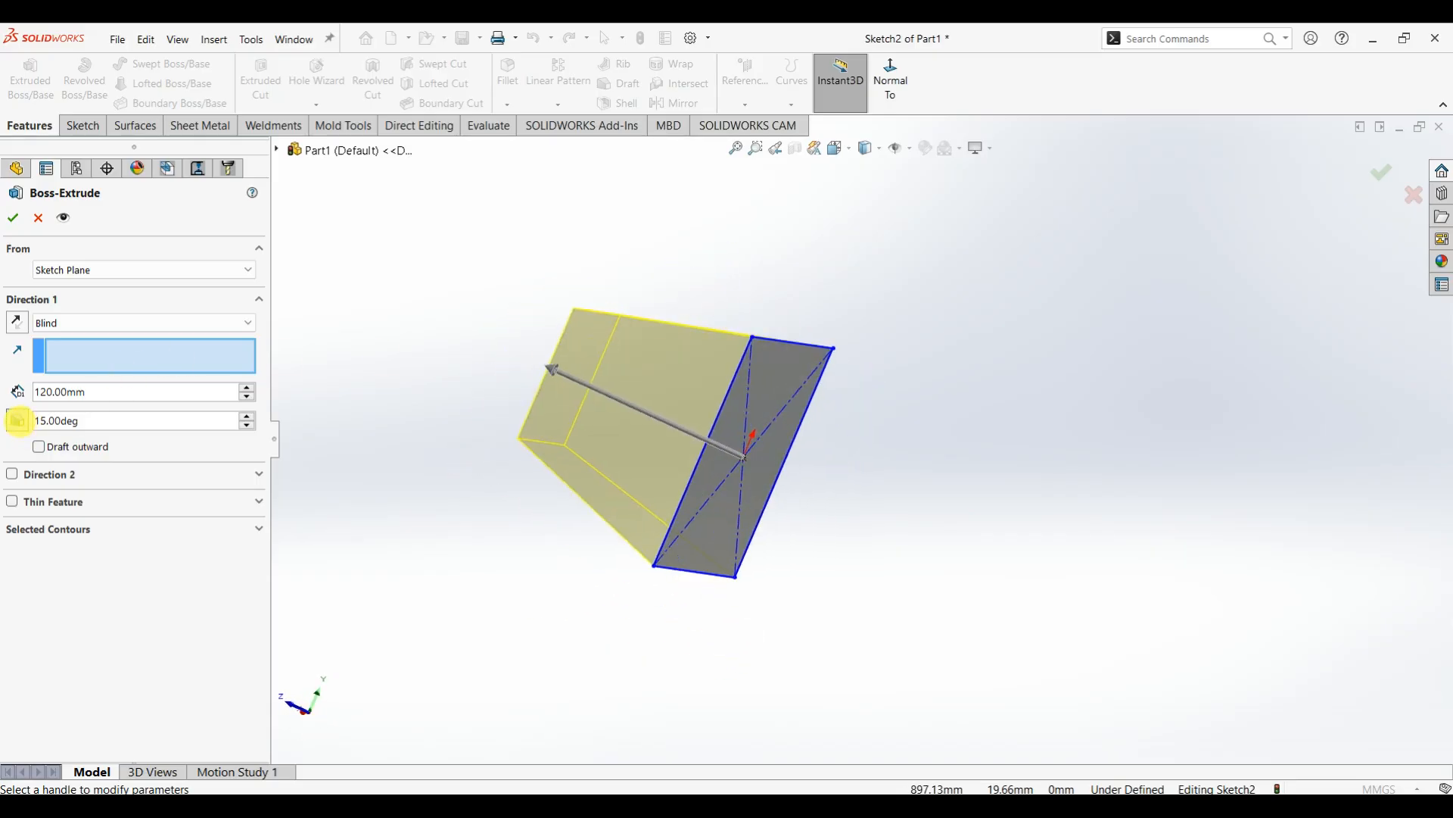
{"action": "left_click", "coordinate": [17, 420]}
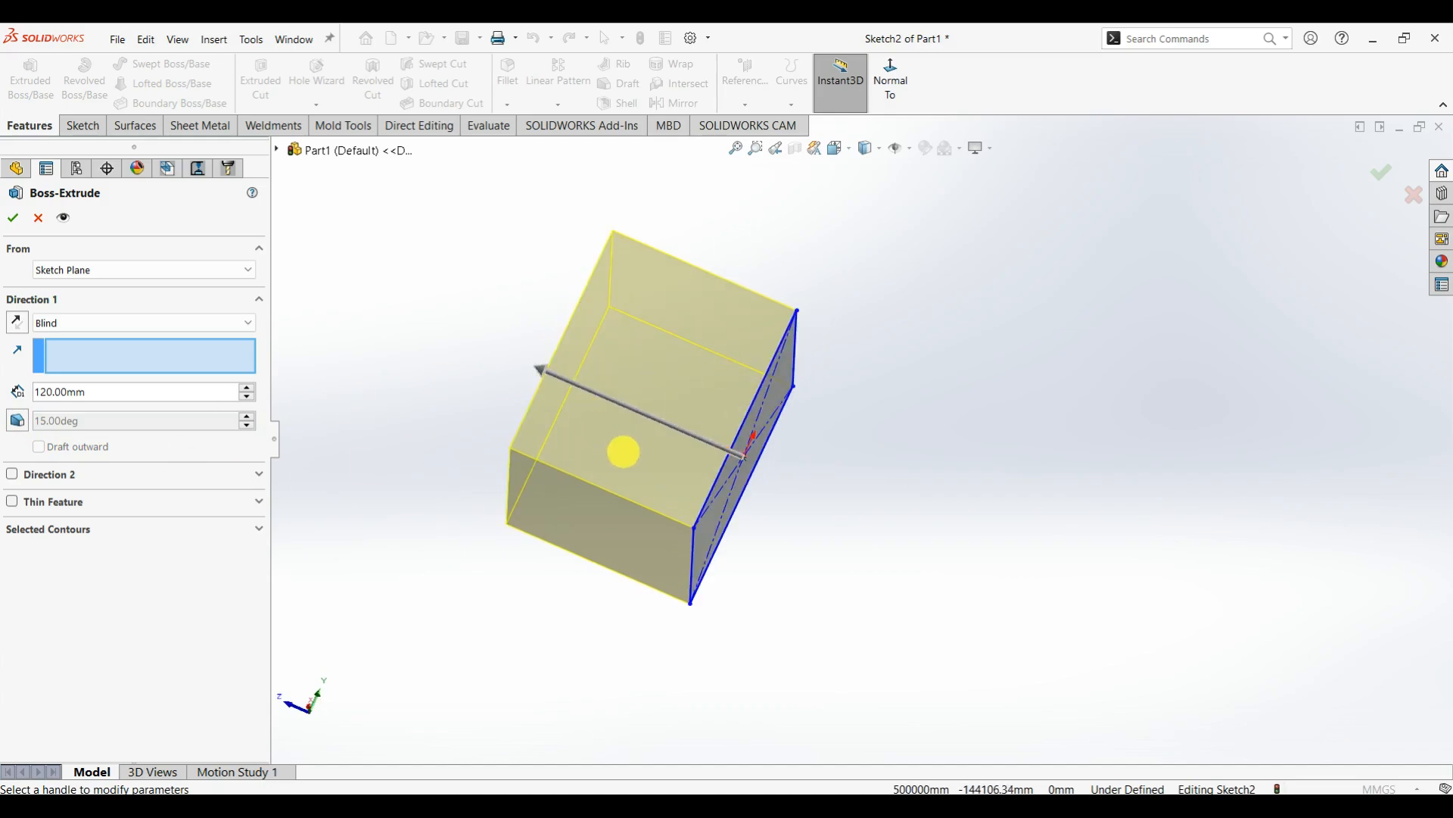
{"action": "middle_click_drag", "start_coordinate": [598, 422], "coordinate": [617, 436]}
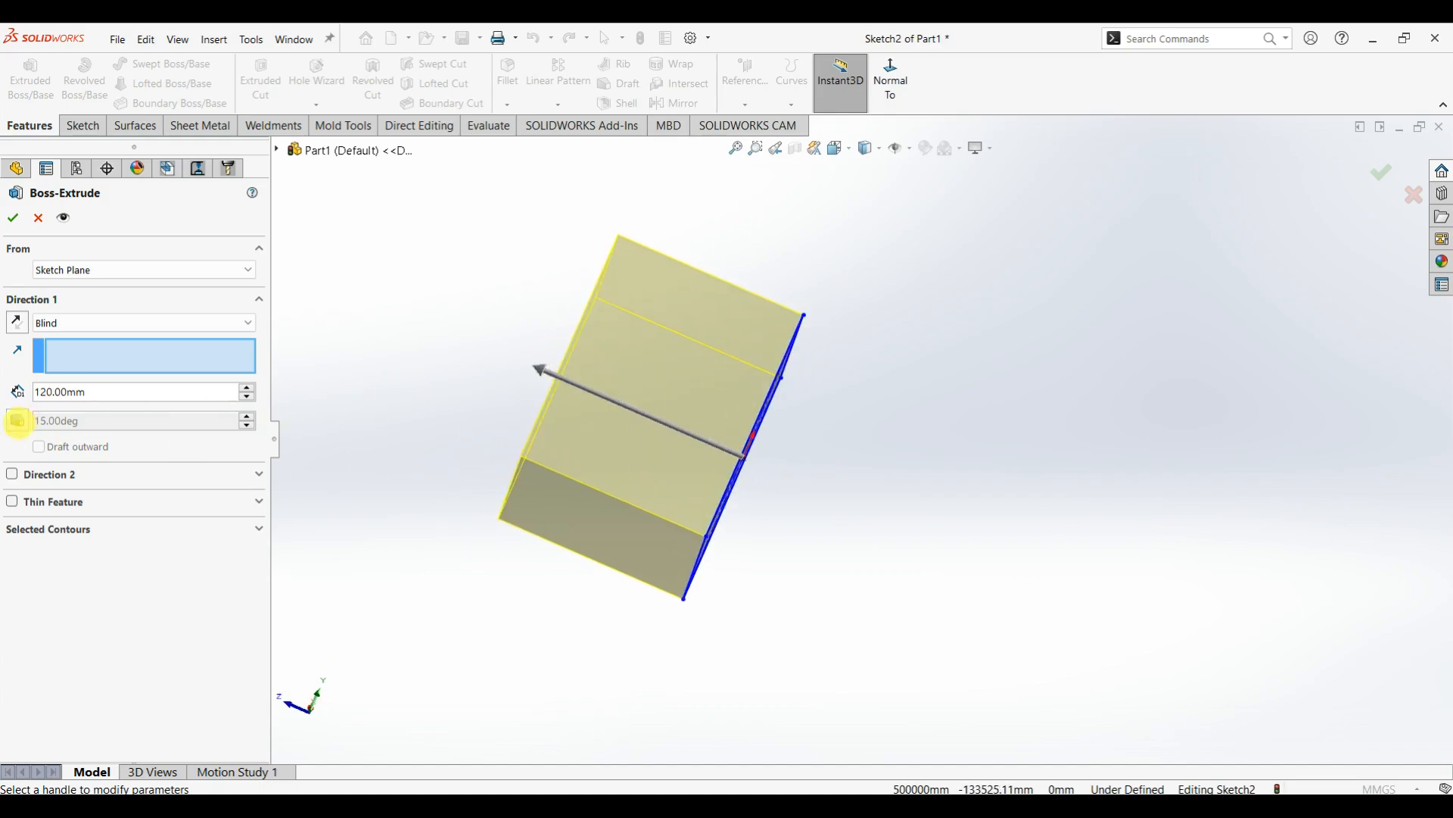
- Switch the draft on with a 0-degree angle and accept the extrusion
{"action": "left_click", "coordinate": [18, 420]}
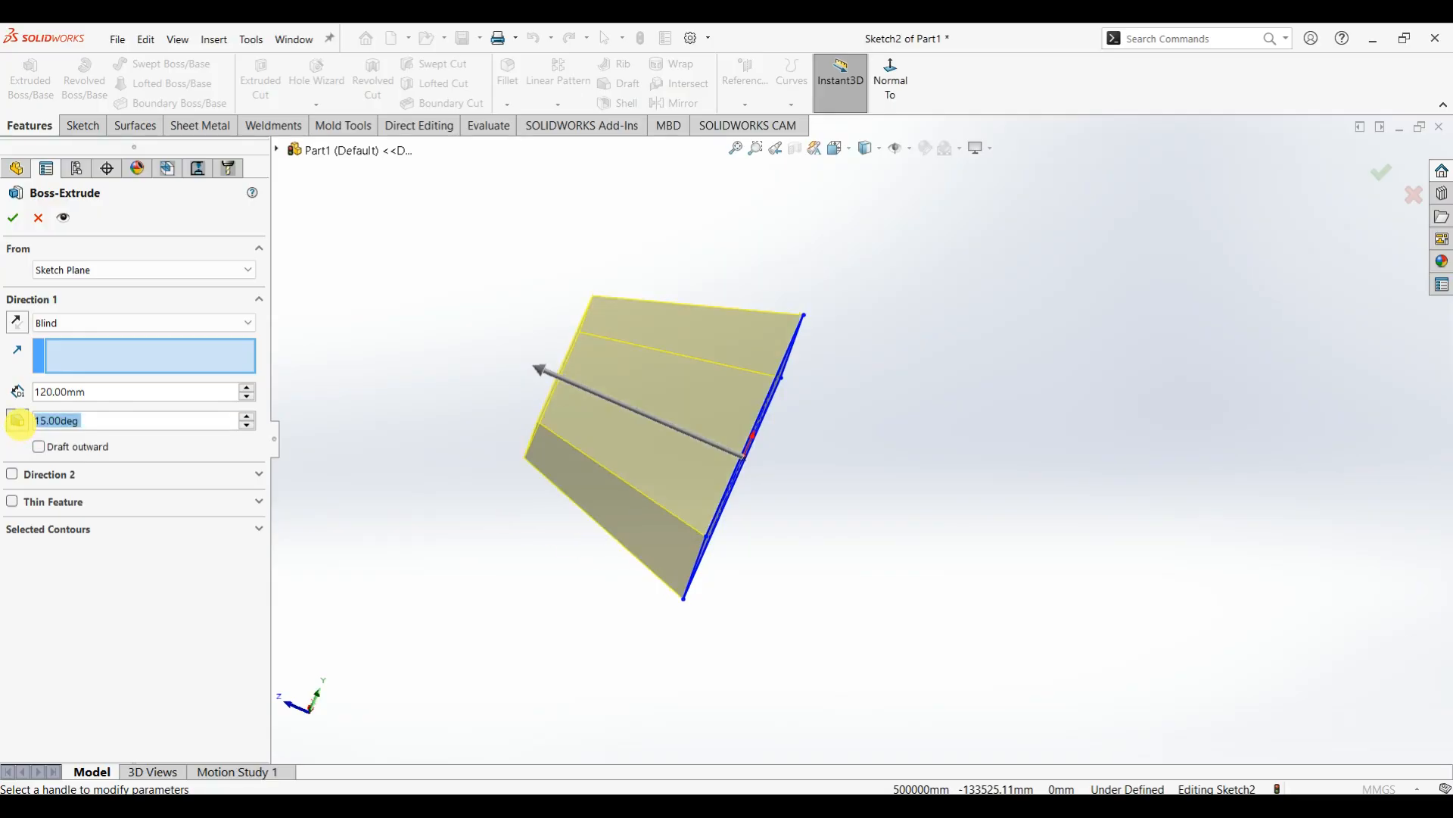
{"action": "left_click", "coordinate": [18, 420]}
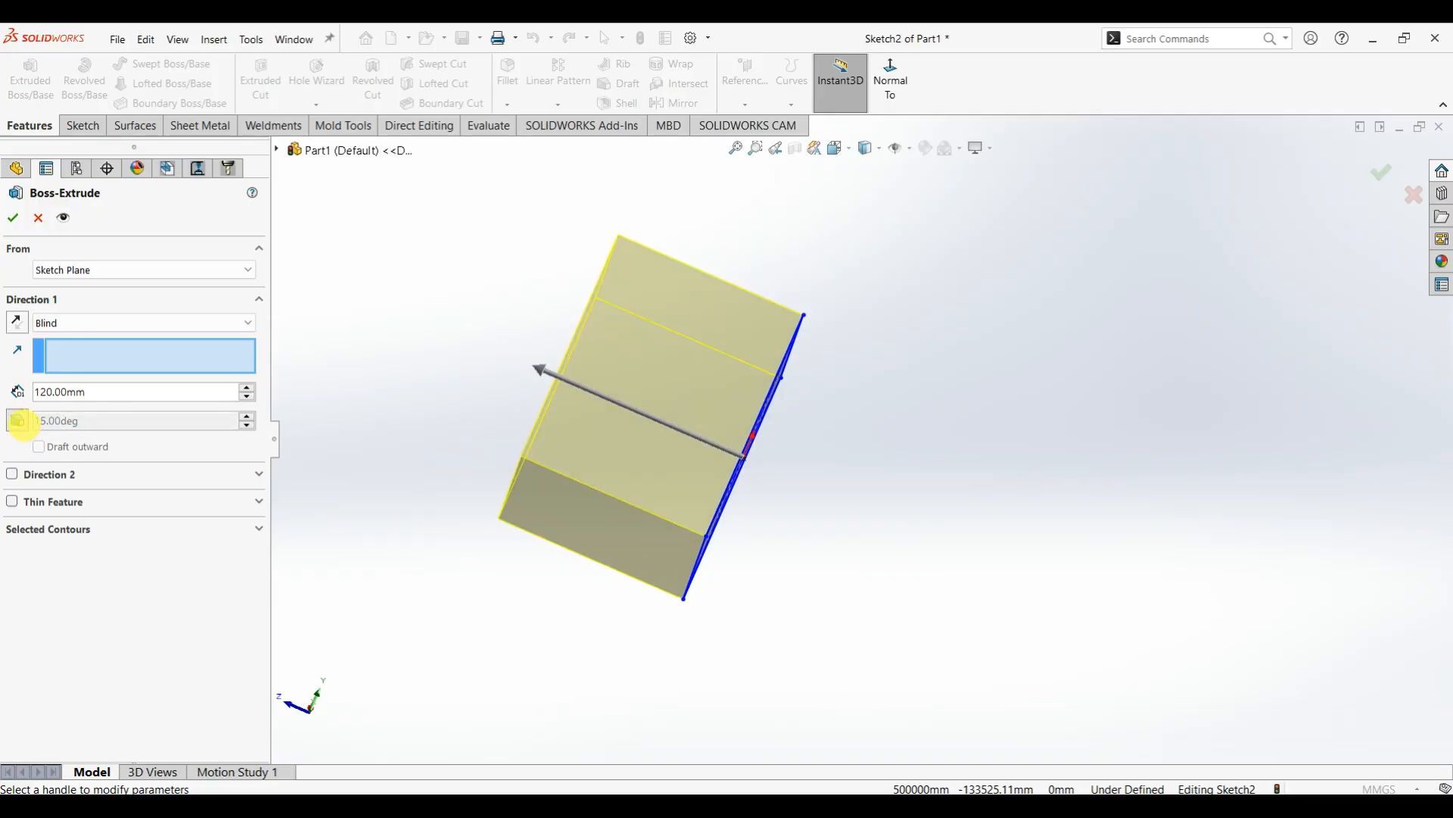
{"action": "left_click", "coordinate": [18, 420]}
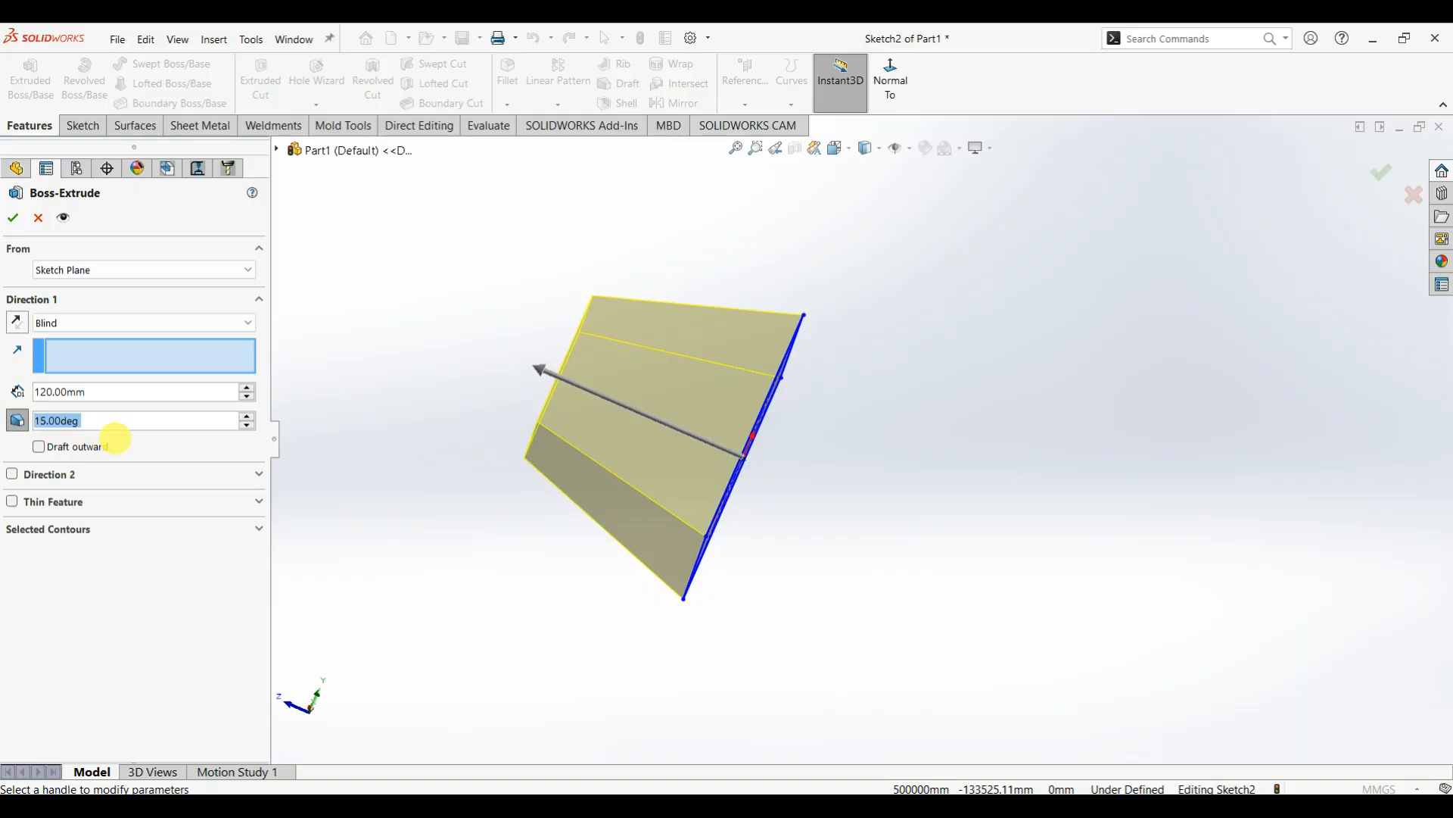
{"action": "type", "text": "0"}
{"action": "key", "text": "Return"}
{"action": "middle_click_drag", "start_coordinate": [334, 451], "coordinate": [570, 468]}
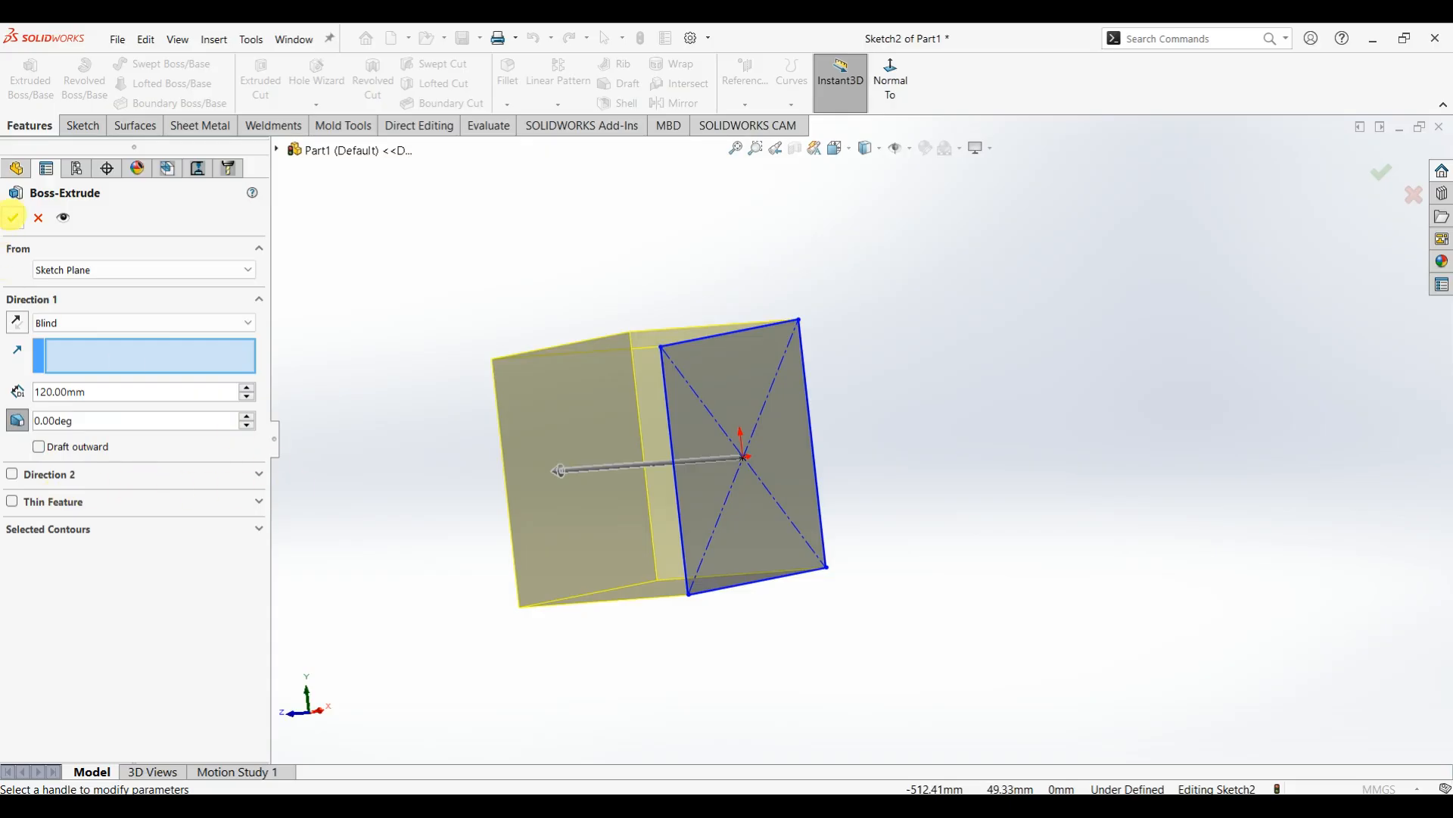
{"action": "left_click", "coordinate": [13, 217]}
{"action": "mouse_move", "coordinate": [720, 396]}
{"action": "middle_mouse_down"}
{"action": "mouse_move", "coordinate": [610, 185]}
{"action": "mouse_move", "coordinate": [539, 421]}
{"action": "mouse_move", "coordinate": [603, 249]}
{"action": "mouse_move", "coordinate": [480, 464]}
{"action": "mouse_move", "coordinate": [654, 462]}
{"action": "mouse_move", "coordinate": [629, 577]}
{"action": "mouse_move", "coordinate": [594, 387]}
{"action": "mouse_move", "coordinate": [639, 354]}
{"action": "mouse_move", "coordinate": [450, 493]}
{"action": "mouse_move", "coordinate": [714, 347]}
{"action": "mouse_move", "coordinate": [146, 438]}
{"action": "middle_mouse_up"}
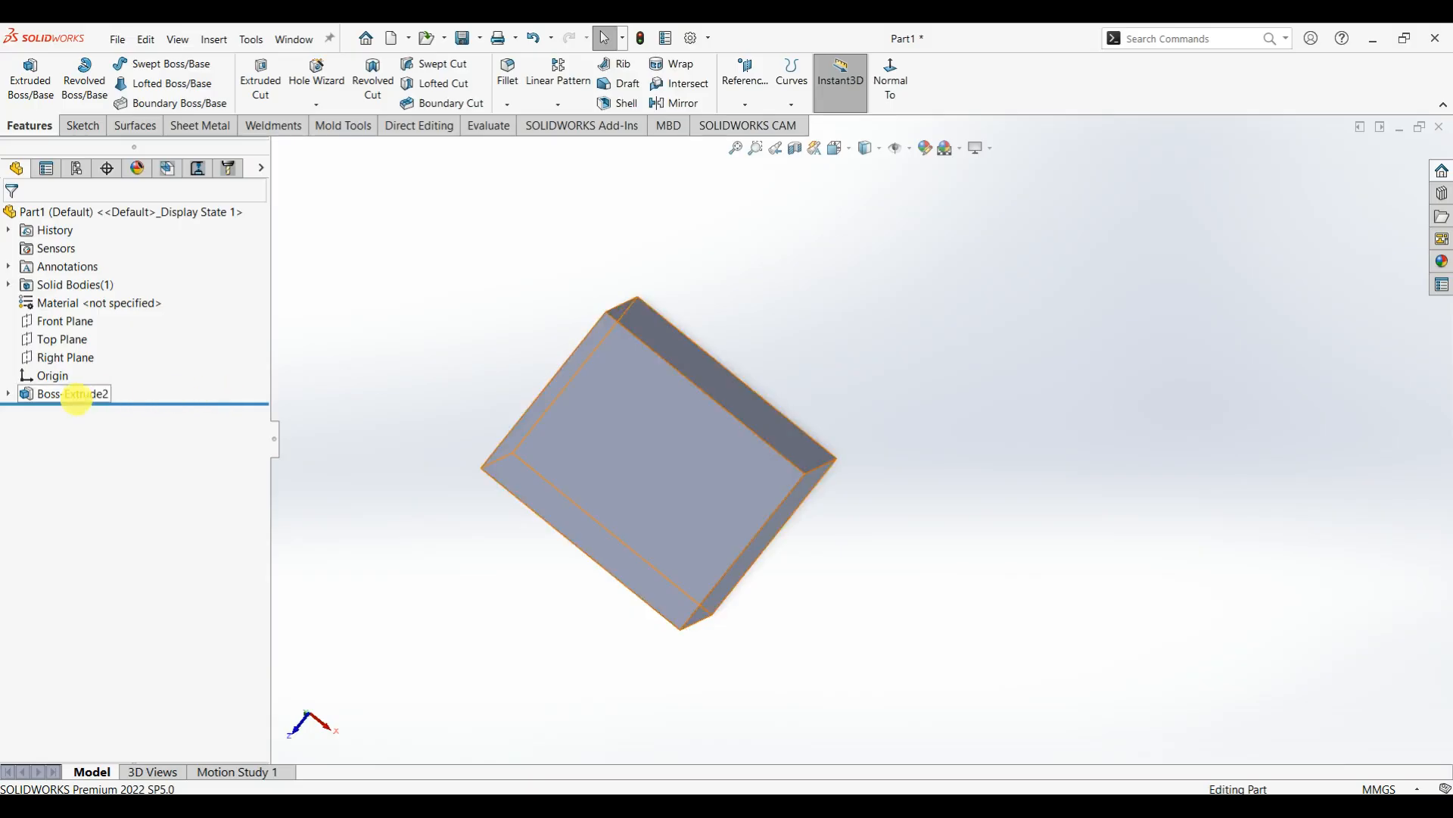
- Reopen the block's extrusion feature for editing and widen its settings pane
{"action": "left_click", "coordinate": [98, 394]}
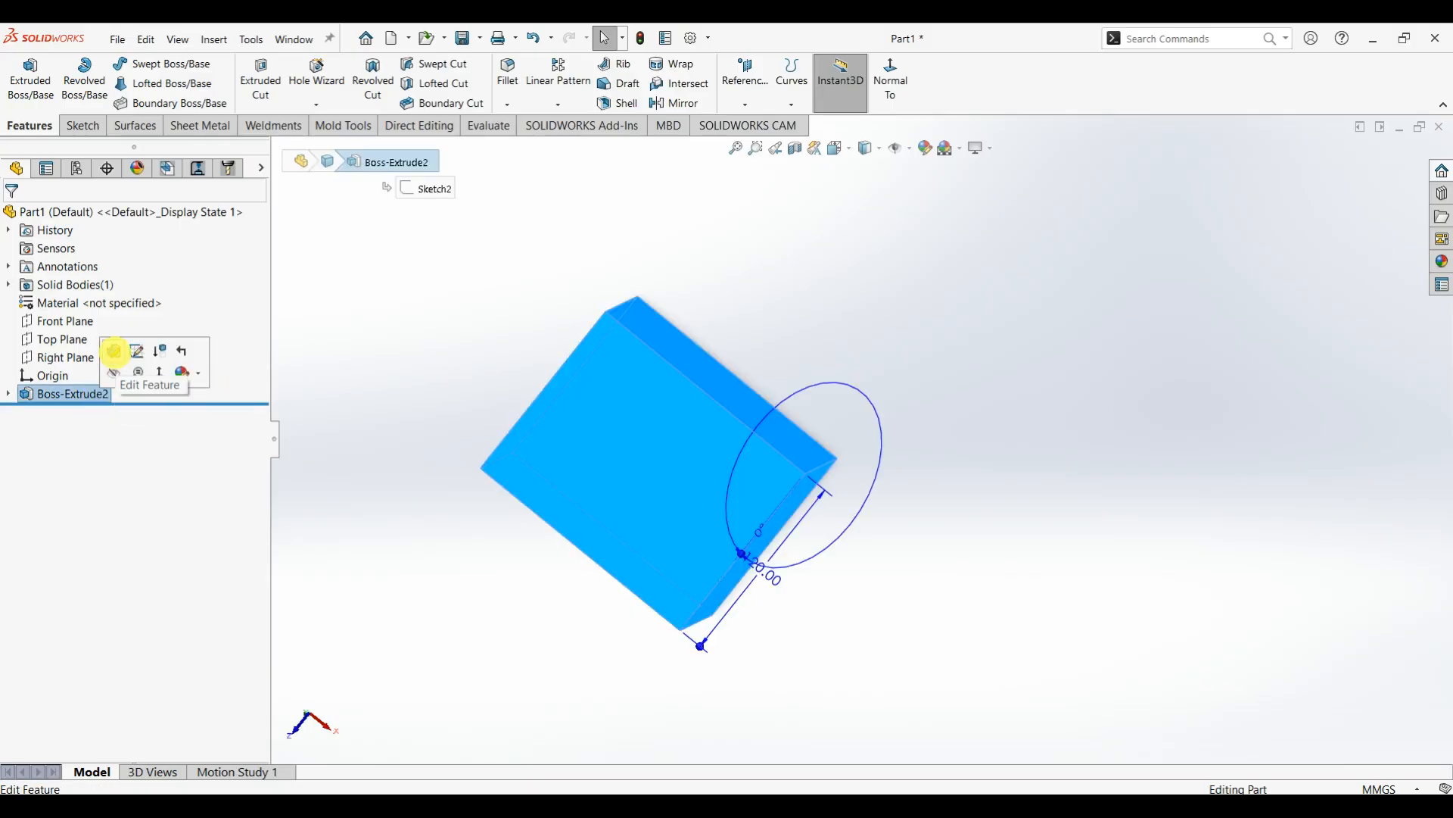
{"action": "left_click", "coordinate": [113, 350]}
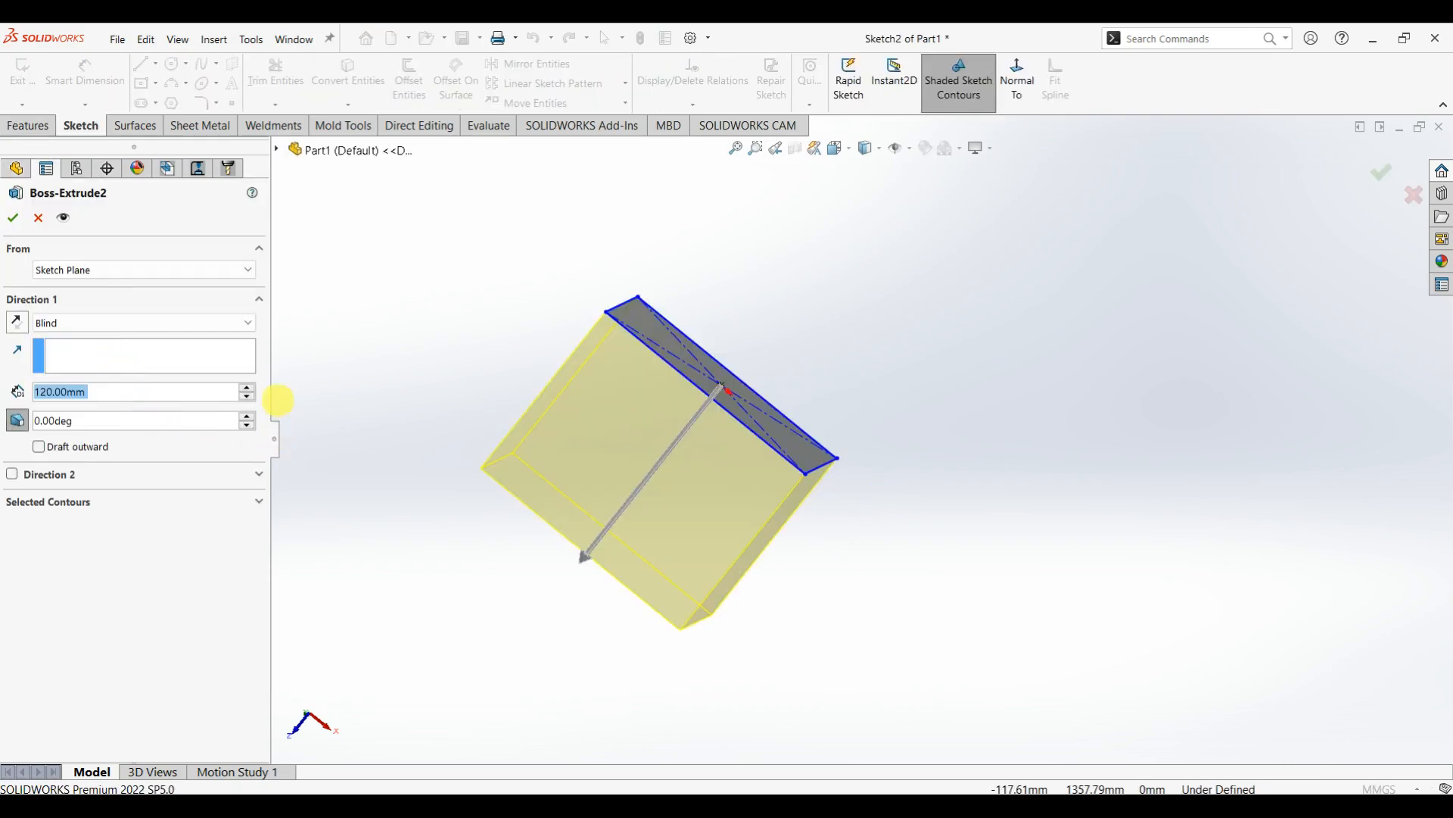
{"action": "left_click_drag", "start_coordinate": [271, 403], "coordinate": [324, 396]}
{"action": "middle_click_drag", "start_coordinate": [409, 401], "coordinate": [513, 247]}
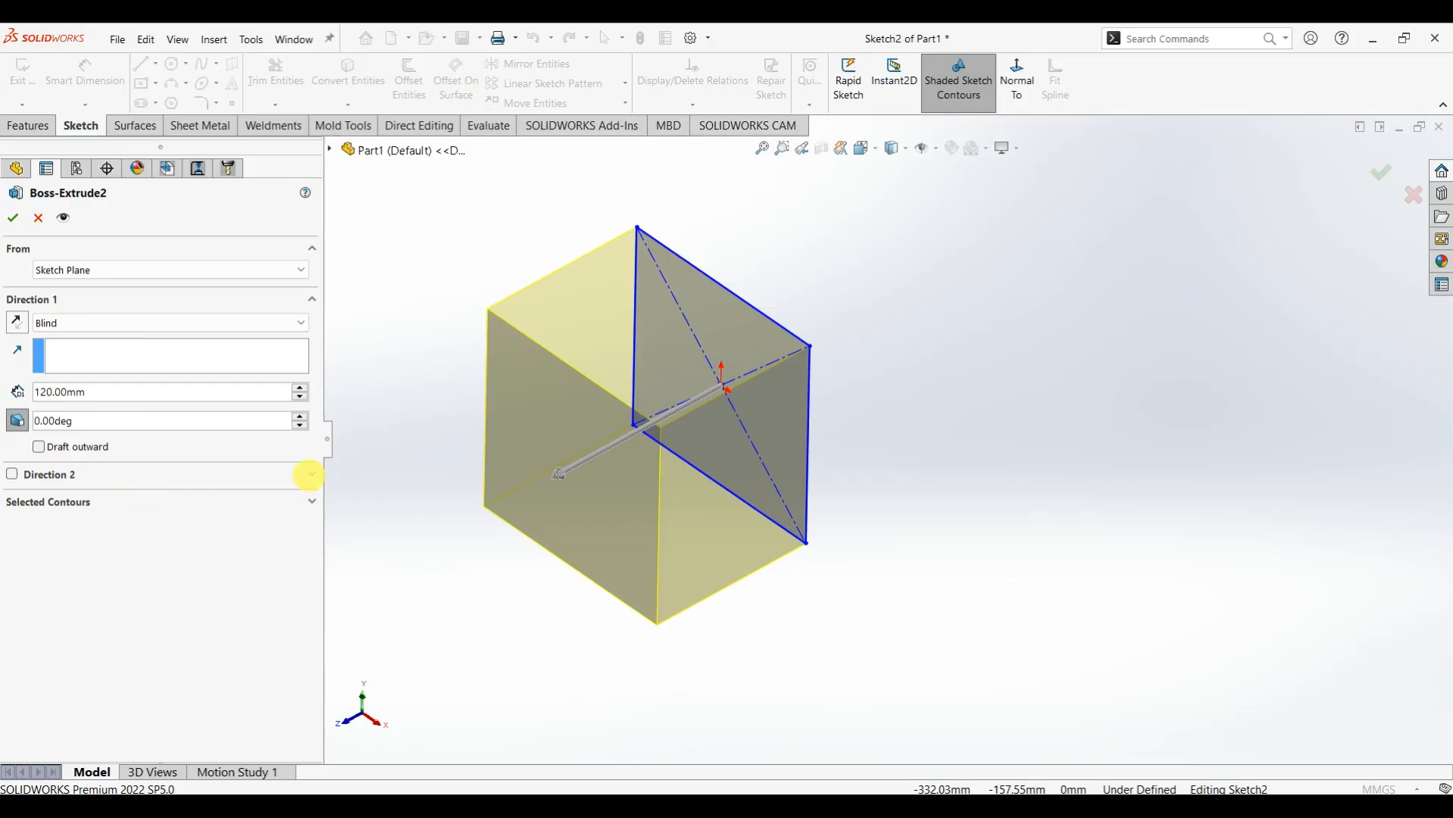
- Enable a Blind Direction 2 for the extrusion and set its depth to 125 mm
{"action": "left_click", "coordinate": [311, 474]}
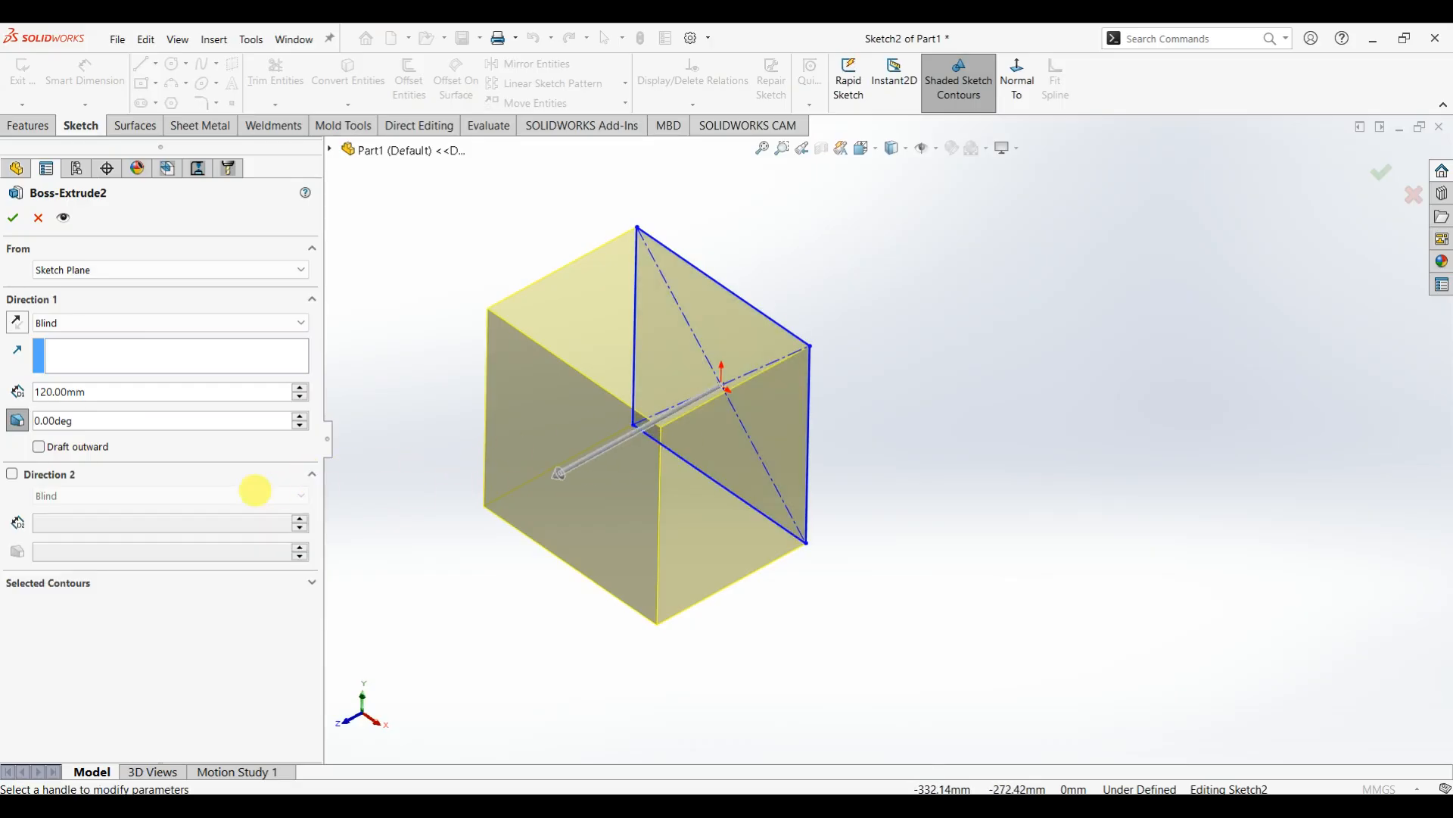
{"action": "left_click", "coordinate": [12, 474]}
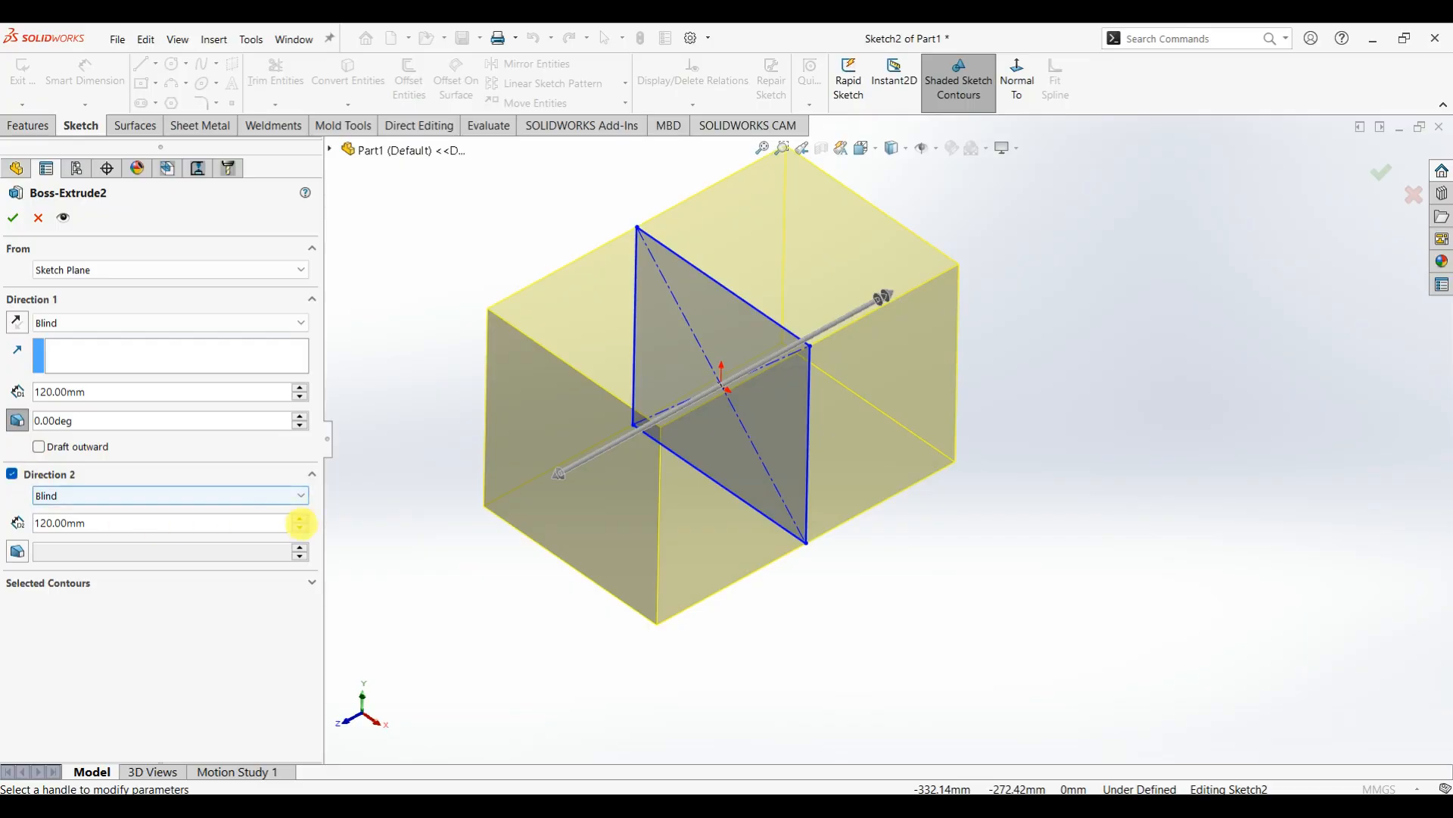
{"action": "left_click", "coordinate": [300, 518]}
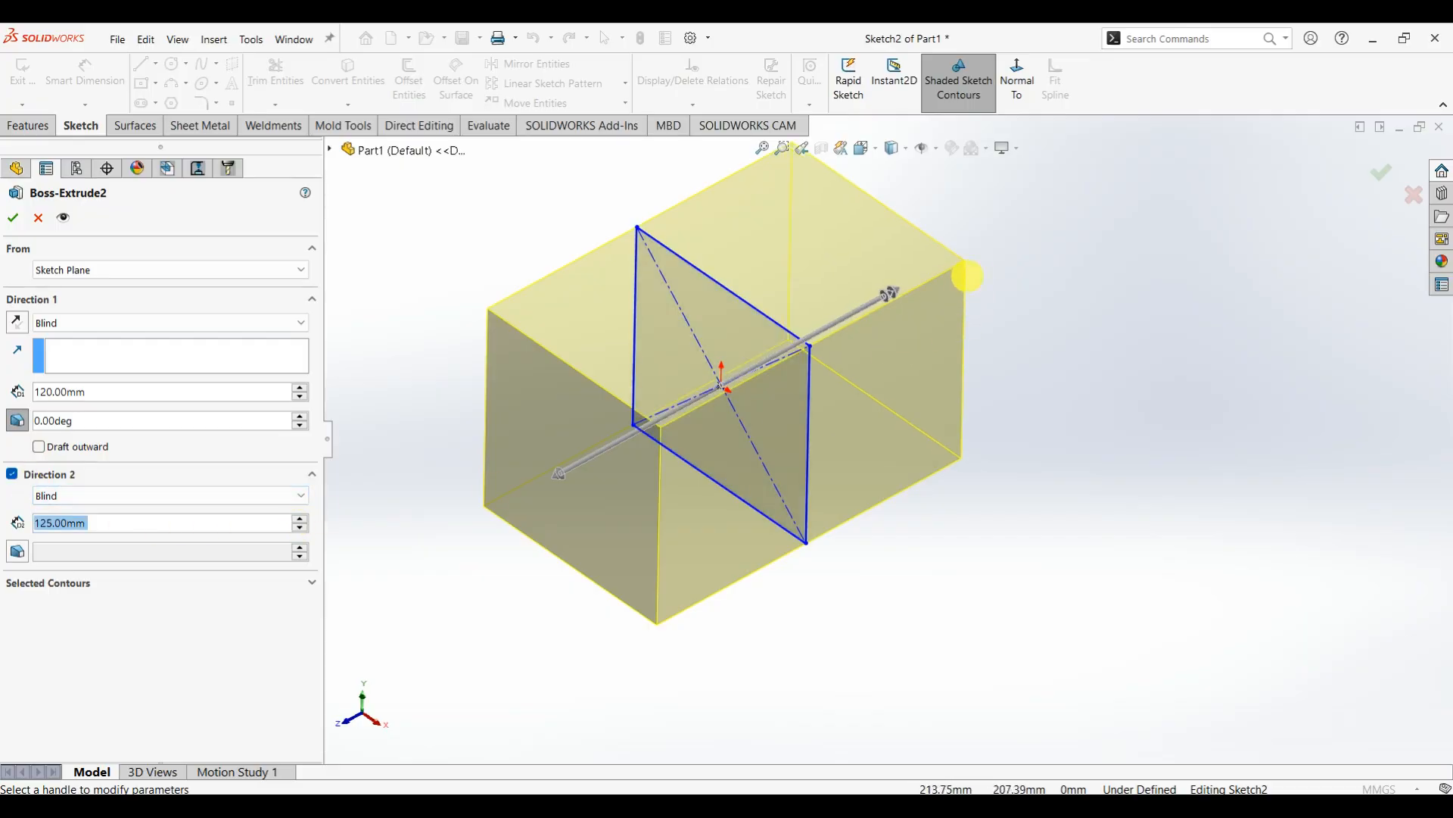
{"action": "mouse_move", "coordinate": [815, 270]}
{"action": "middle_mouse_down"}
{"action": "mouse_move", "coordinate": [821, 301]}
{"action": "mouse_move", "coordinate": [704, 328]}
{"action": "mouse_move", "coordinate": [769, 356]}
{"action": "mouse_move", "coordinate": [845, 334]}
{"action": "mouse_move", "coordinate": [720, 350]}
{"action": "middle_mouse_up"}
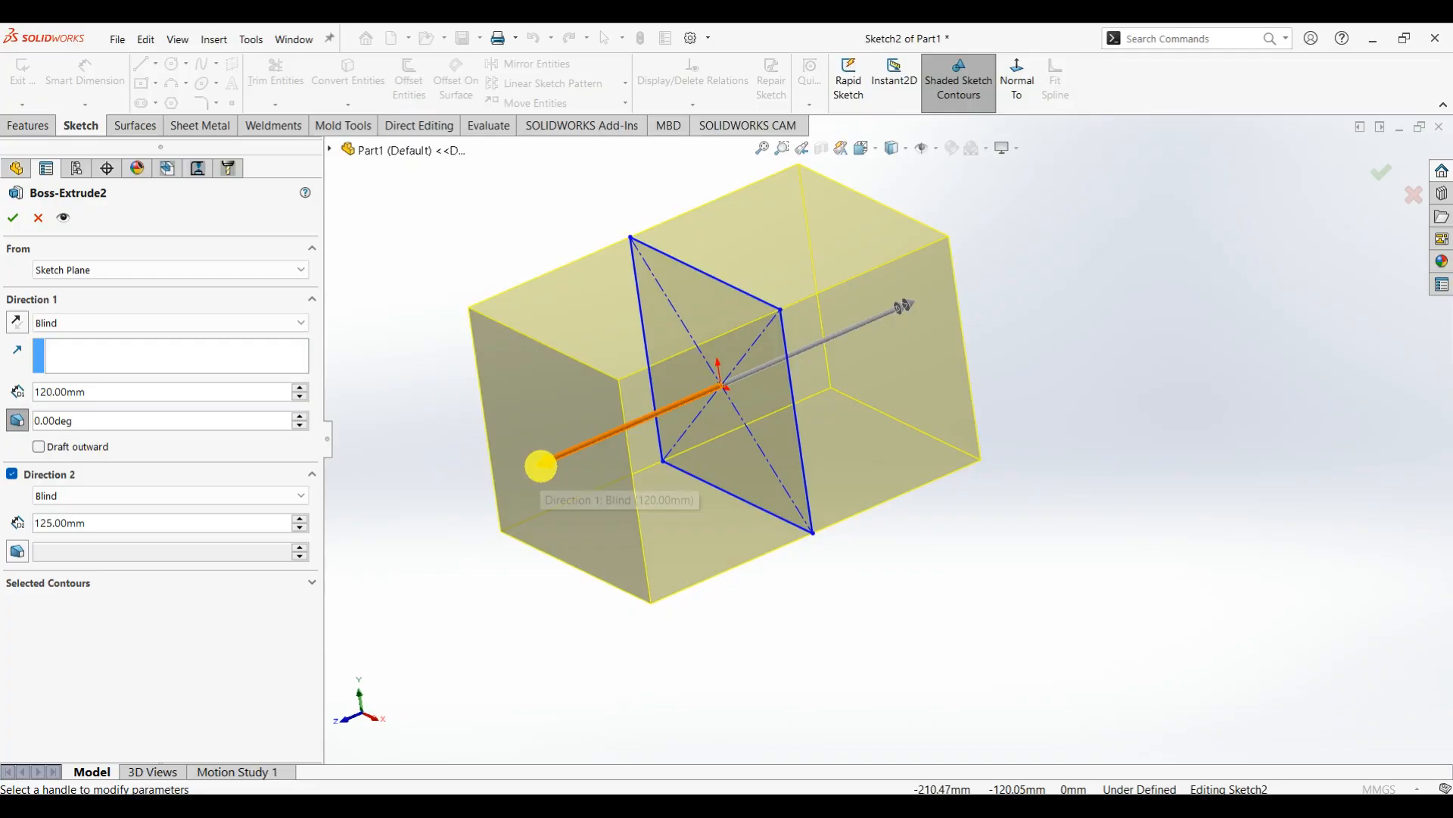
- Adjust the preview handles to 122 mm in Direction 1 and 132.5 mm in Direction 2, and switch Direction 2 off
{"action": "left_click", "coordinate": [539, 466]}
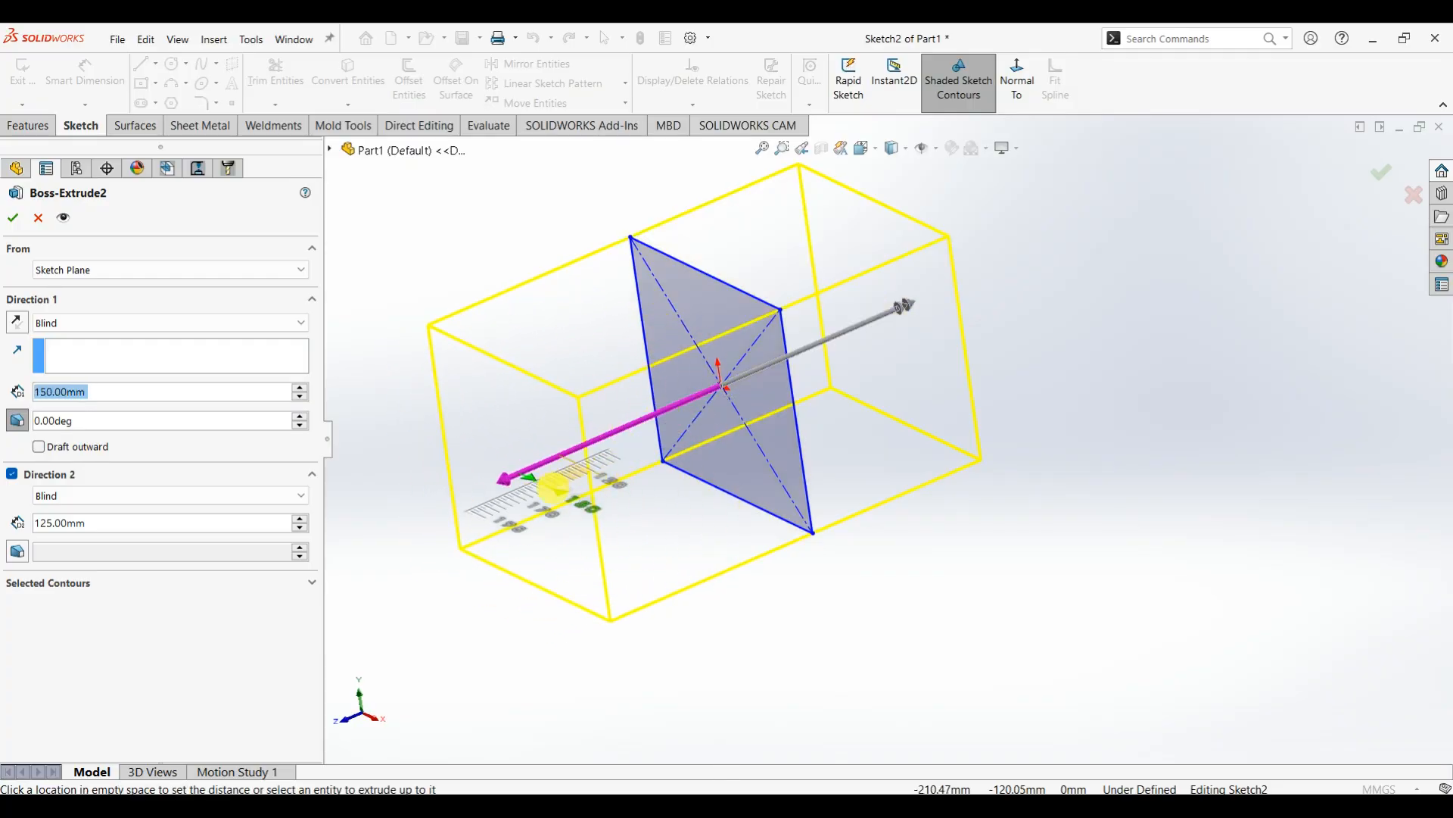
{"action": "left_click", "coordinate": [553, 478]}
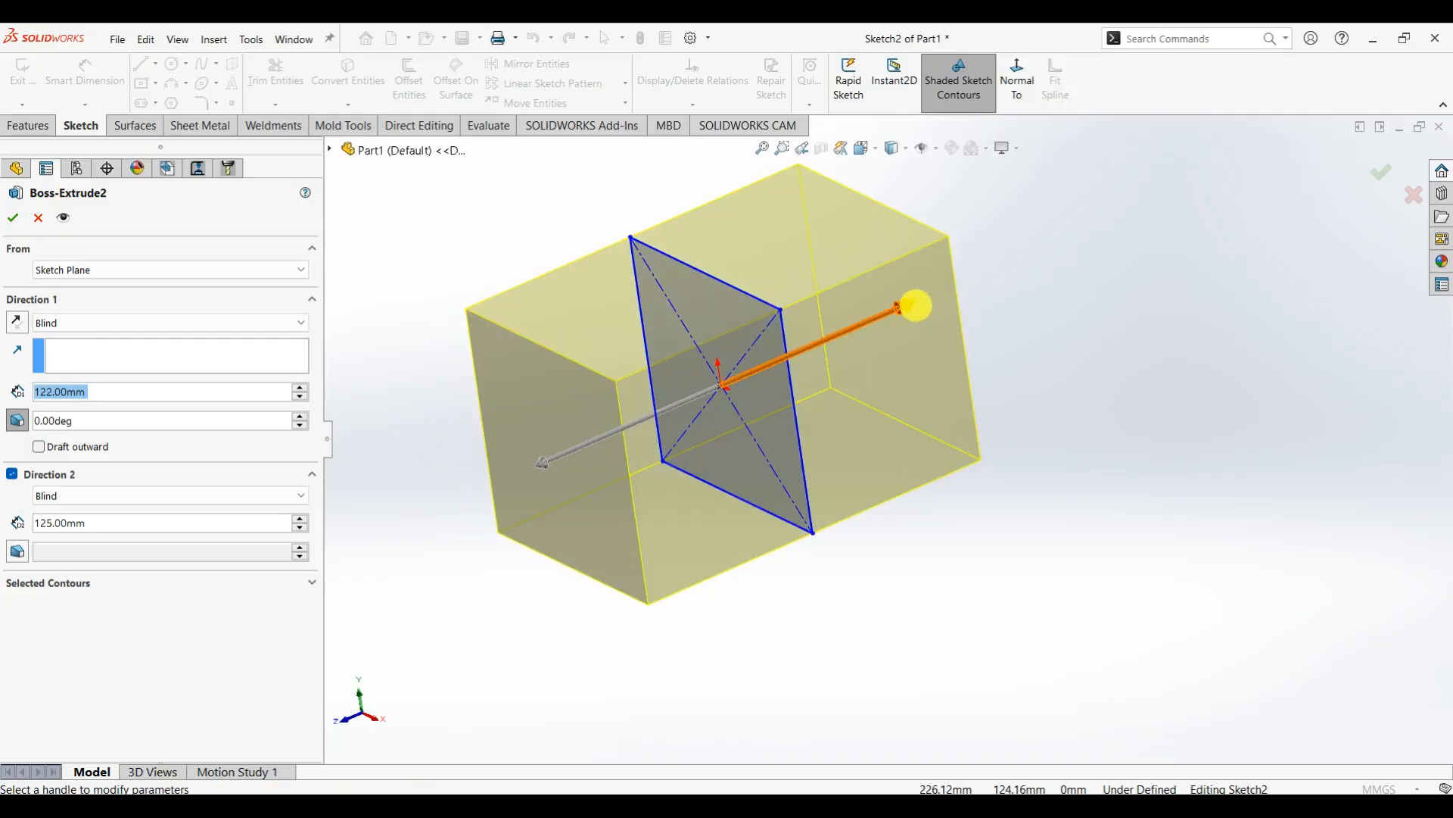
{"action": "left_click", "coordinate": [909, 319]}
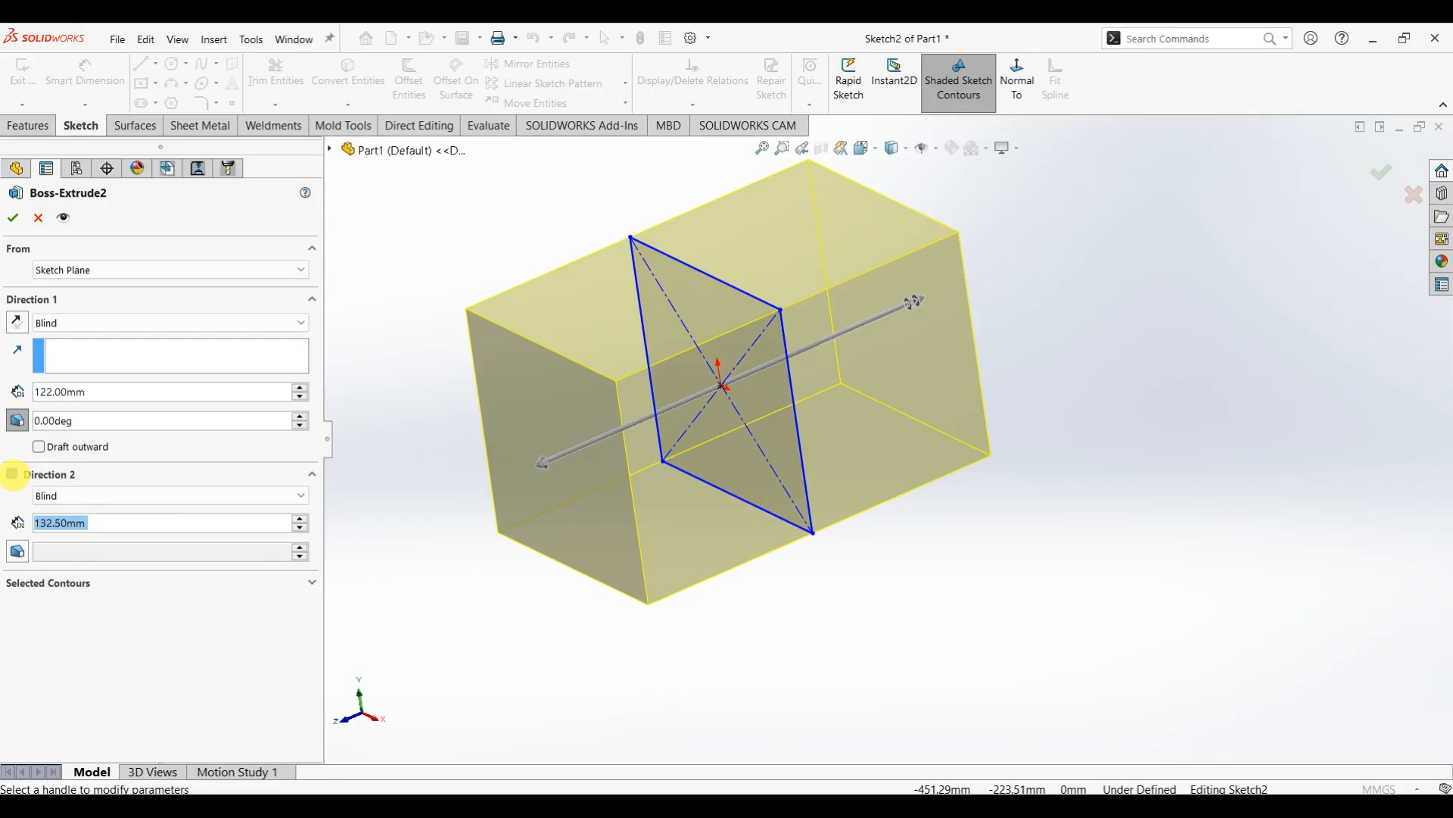
{"action": "left_click", "coordinate": [12, 474]}
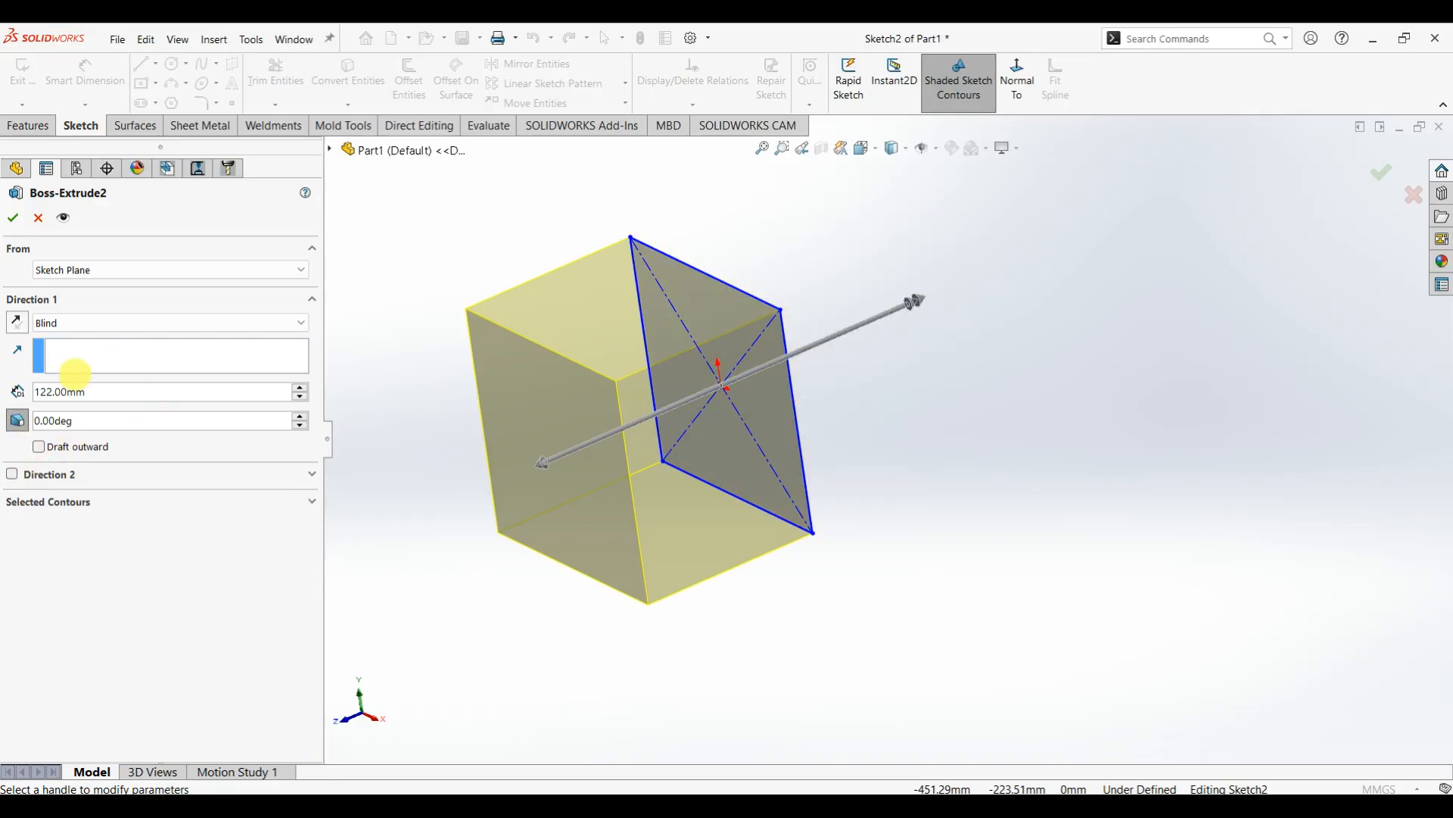
- Change the end condition to Mid Plane and stretch the extrusion to a depth of 334.5 mm
{"action": "left_click", "coordinate": [76, 323]}
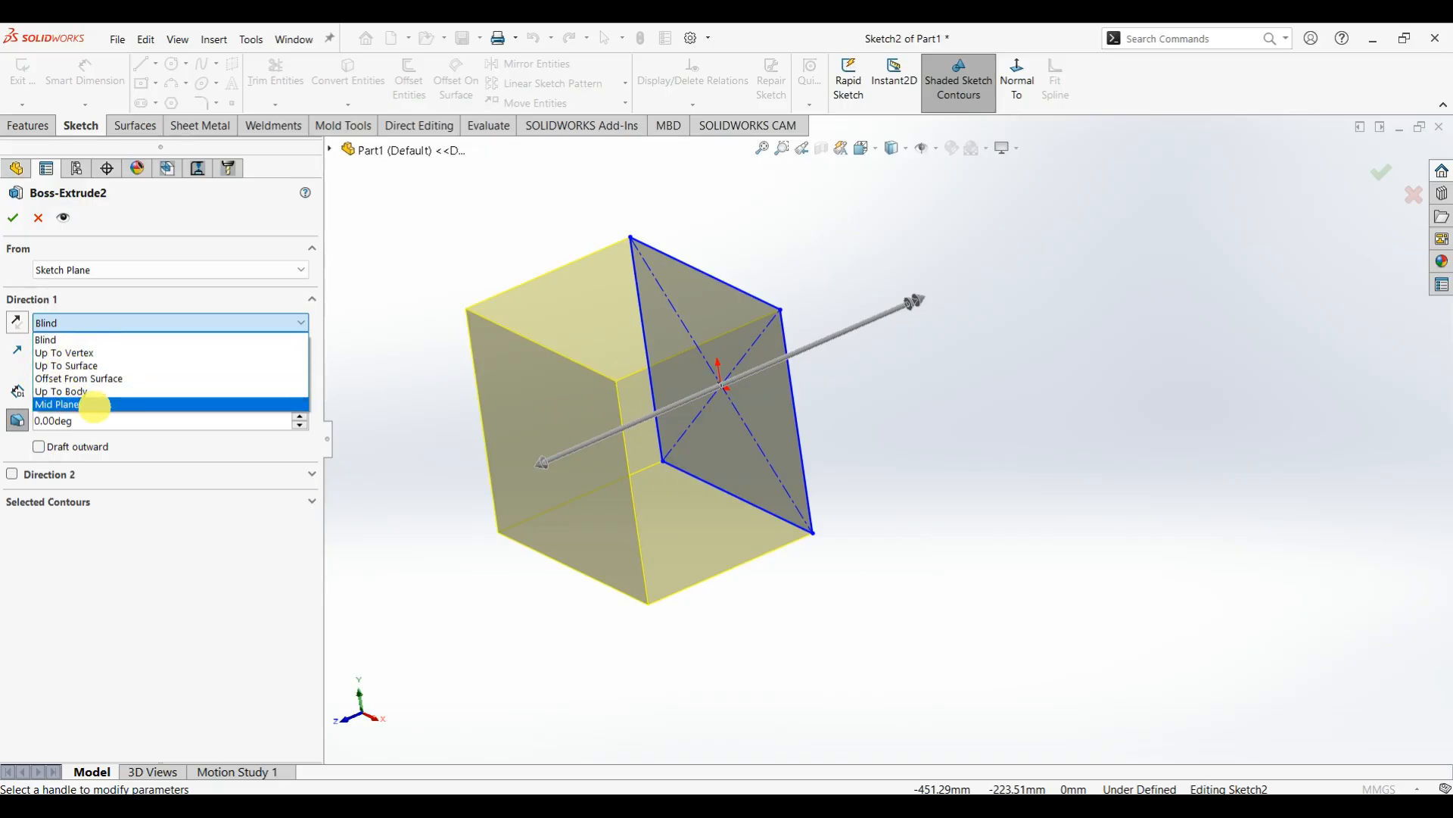
{"action": "left_click", "coordinate": [94, 405]}
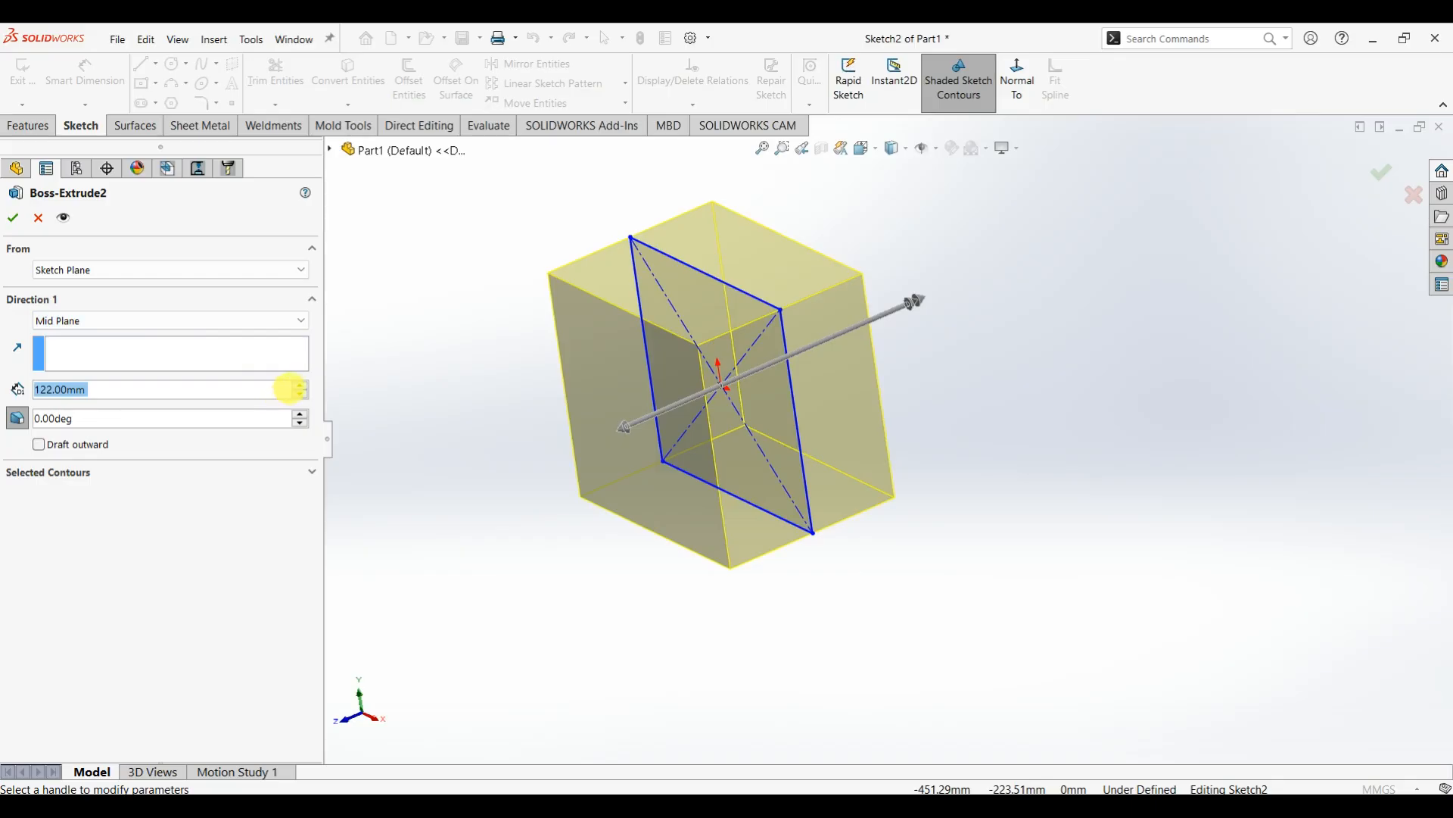
{"action": "middle_click_drag", "start_coordinate": [658, 376], "coordinate": [893, 364]}
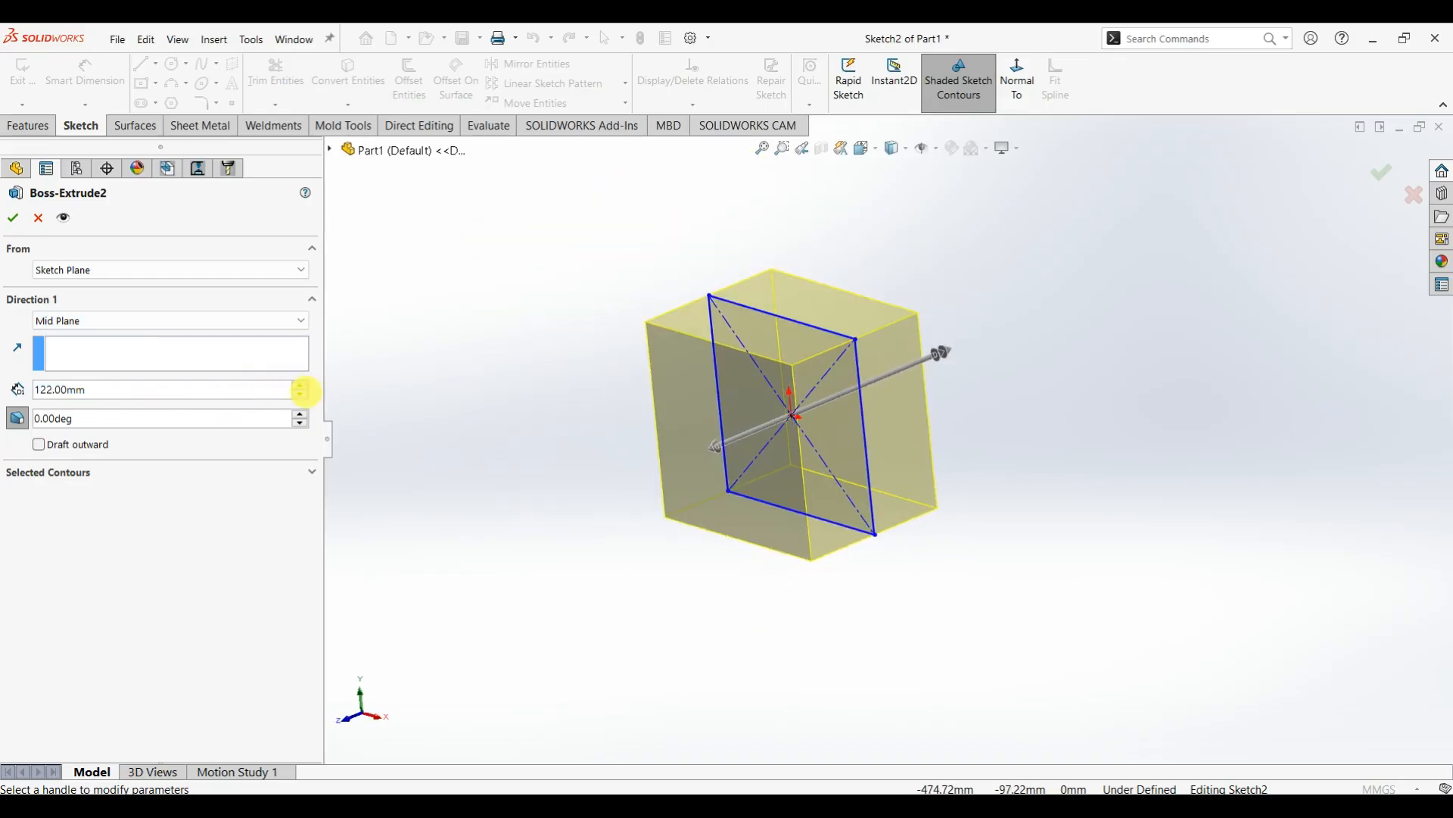
{"action": "left_click", "coordinate": [301, 387]}
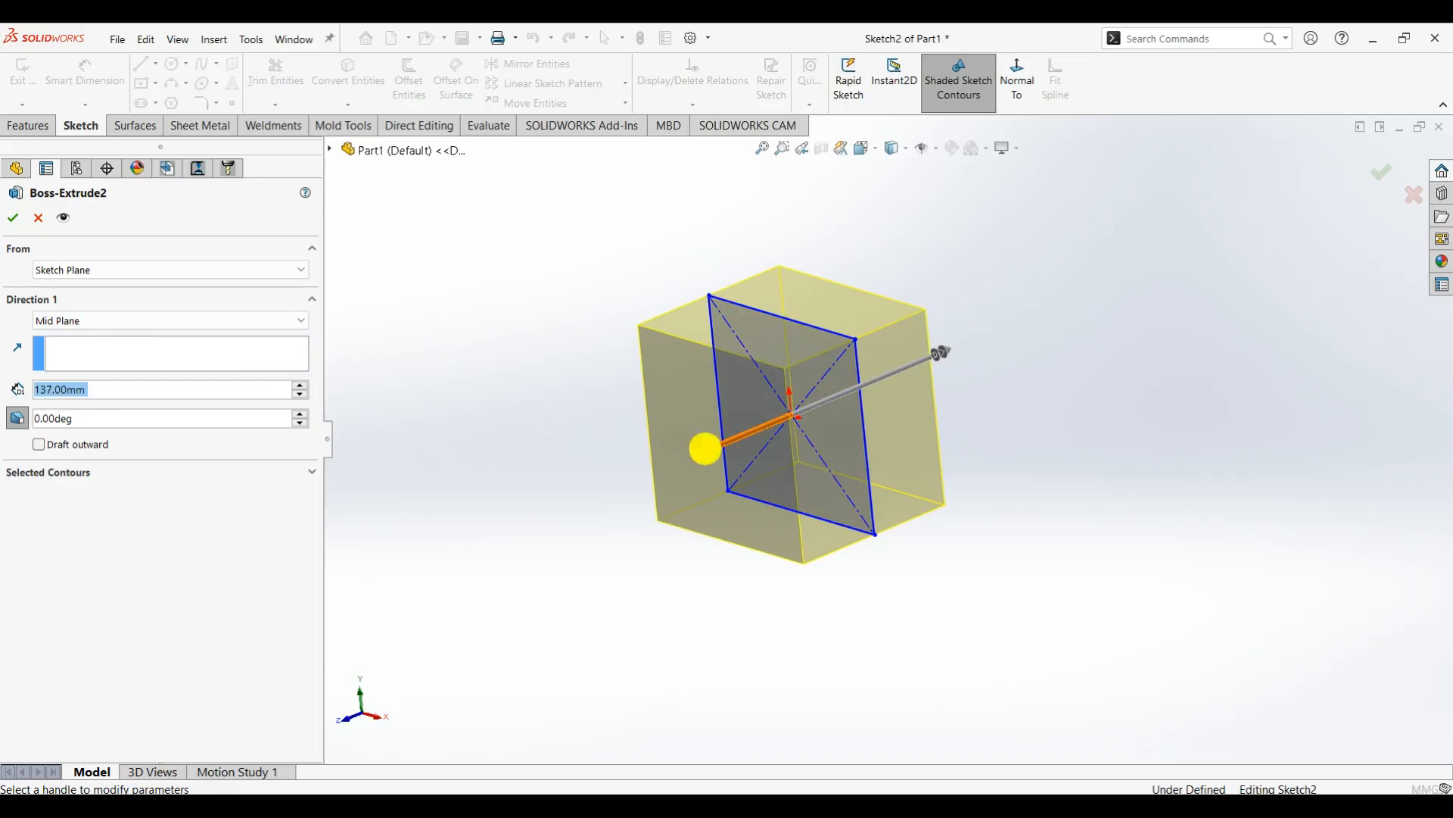
{"action": "mouse_move", "coordinate": [705, 447]}
{"action": "left_mouse_down"}
{"action": "mouse_move", "coordinate": [558, 487]}
{"action": "mouse_move", "coordinate": [594, 454]}
{"action": "mouse_move", "coordinate": [672, 438]}
{"action": "mouse_move", "coordinate": [588, 480]}
{"action": "mouse_move", "coordinate": [614, 493]}
{"action": "mouse_move", "coordinate": [665, 458]}
{"action": "mouse_move", "coordinate": [610, 477]}
{"action": "mouse_move", "coordinate": [693, 435]}
{"action": "mouse_move", "coordinate": [594, 480]}
{"action": "left_mouse_up"}
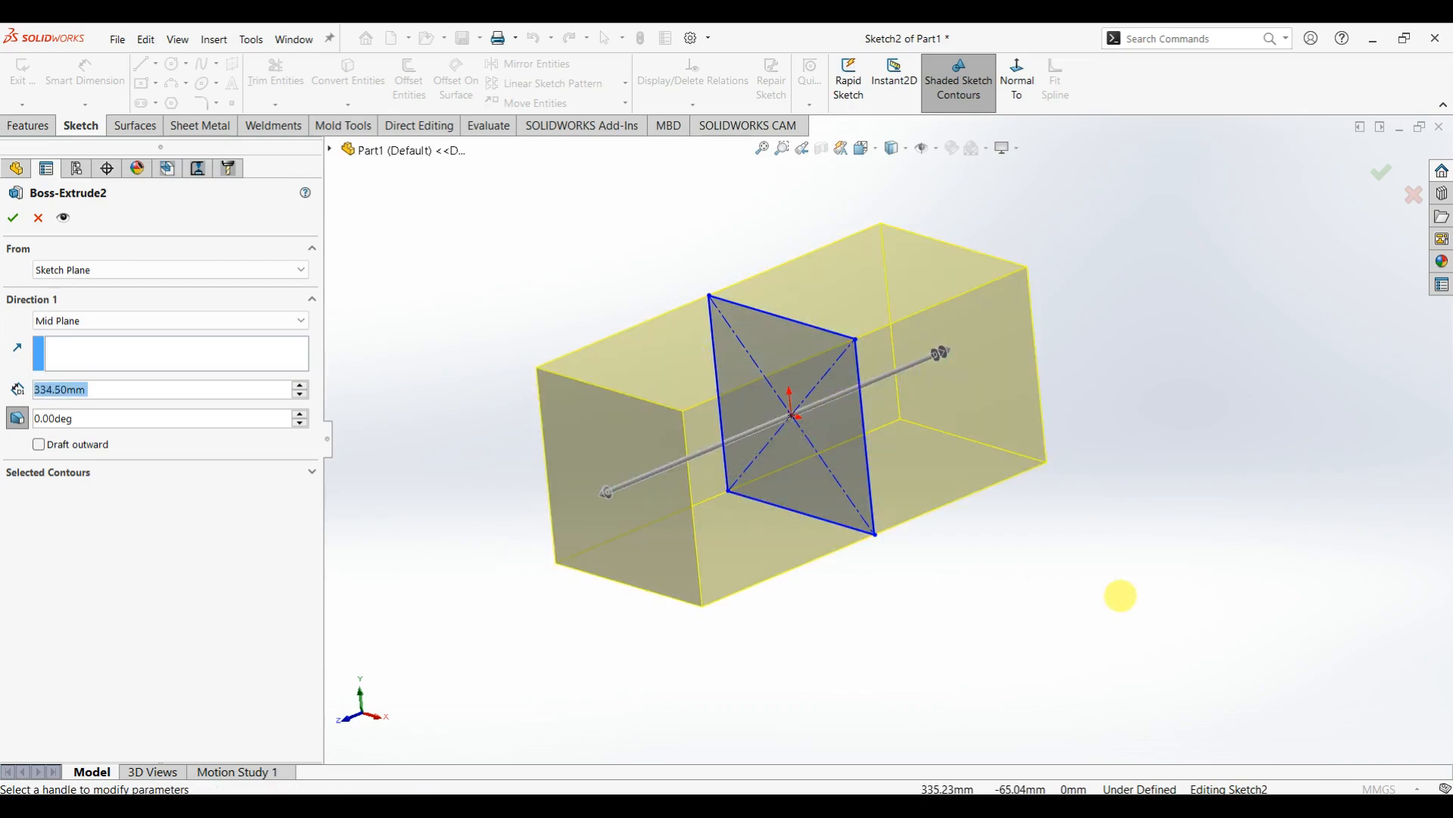
{"action": "middle_click_drag", "start_coordinate": [1082, 600], "coordinate": [1077, 599]}
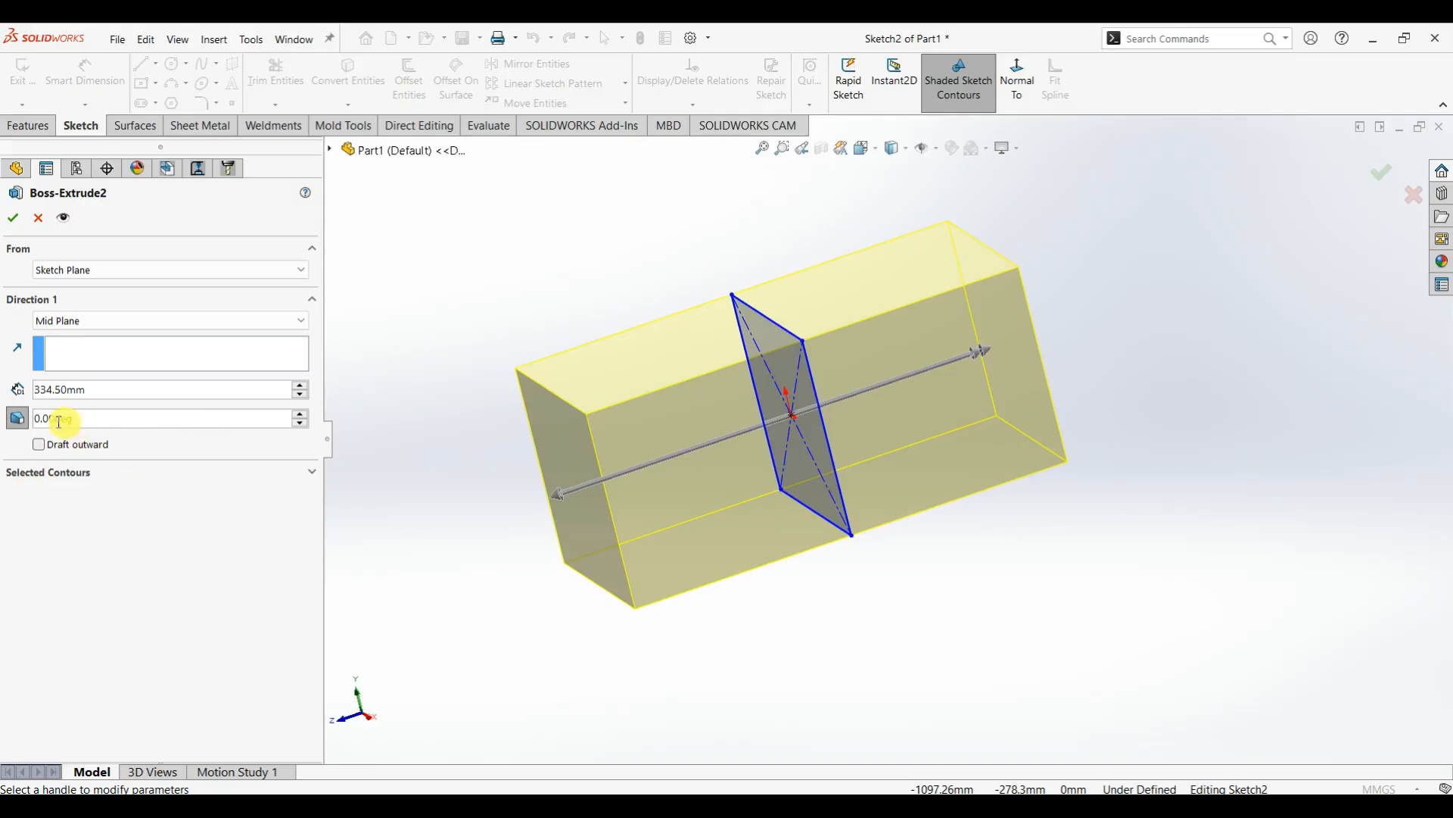
- Return the Direction 1 end condition to Blind and enable Direction 2 again
{"action": "left_click", "coordinate": [82, 319]}
{"action": "left_click", "coordinate": [68, 335]}
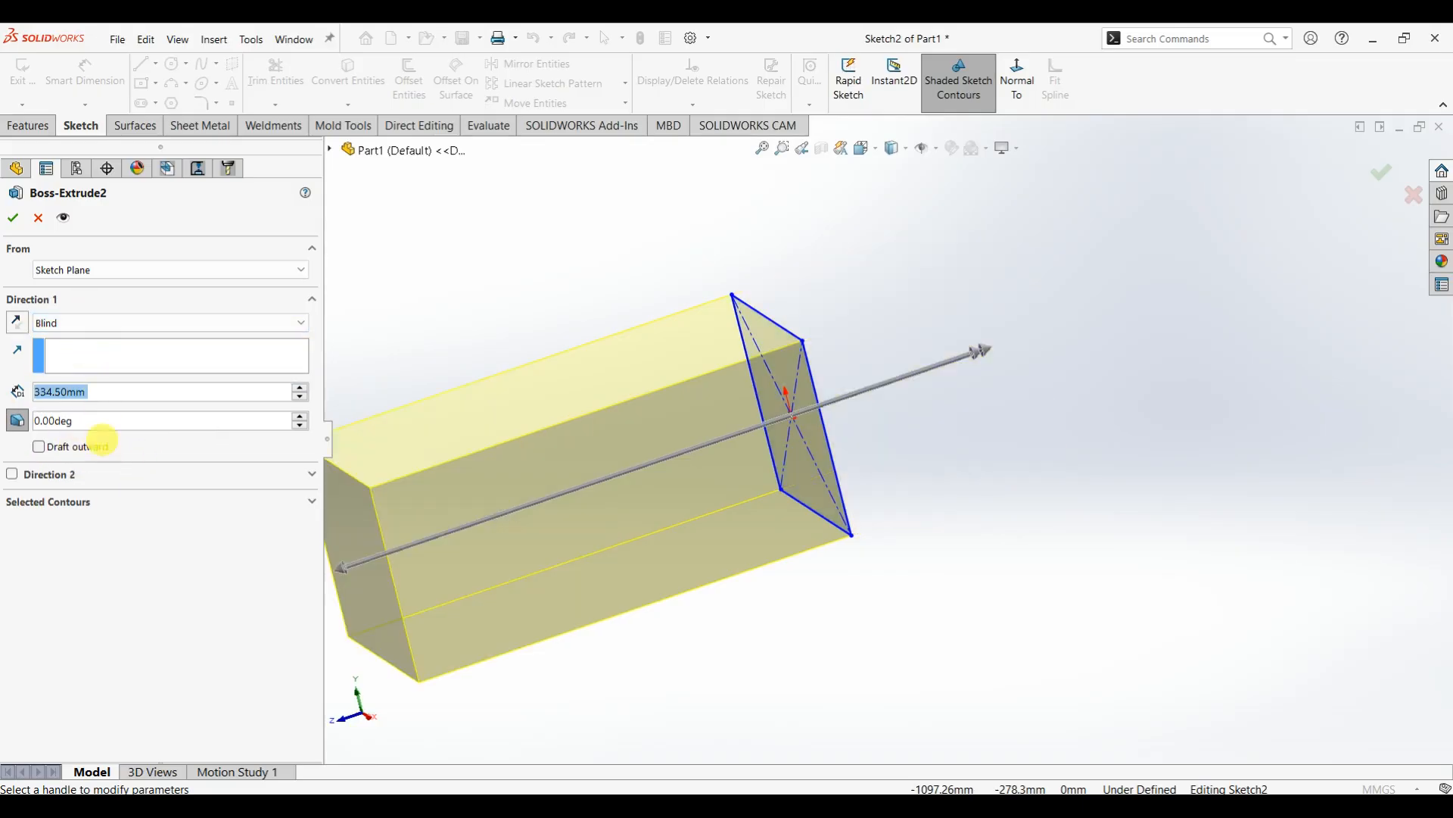
{"action": "left_click", "coordinate": [36, 475]}
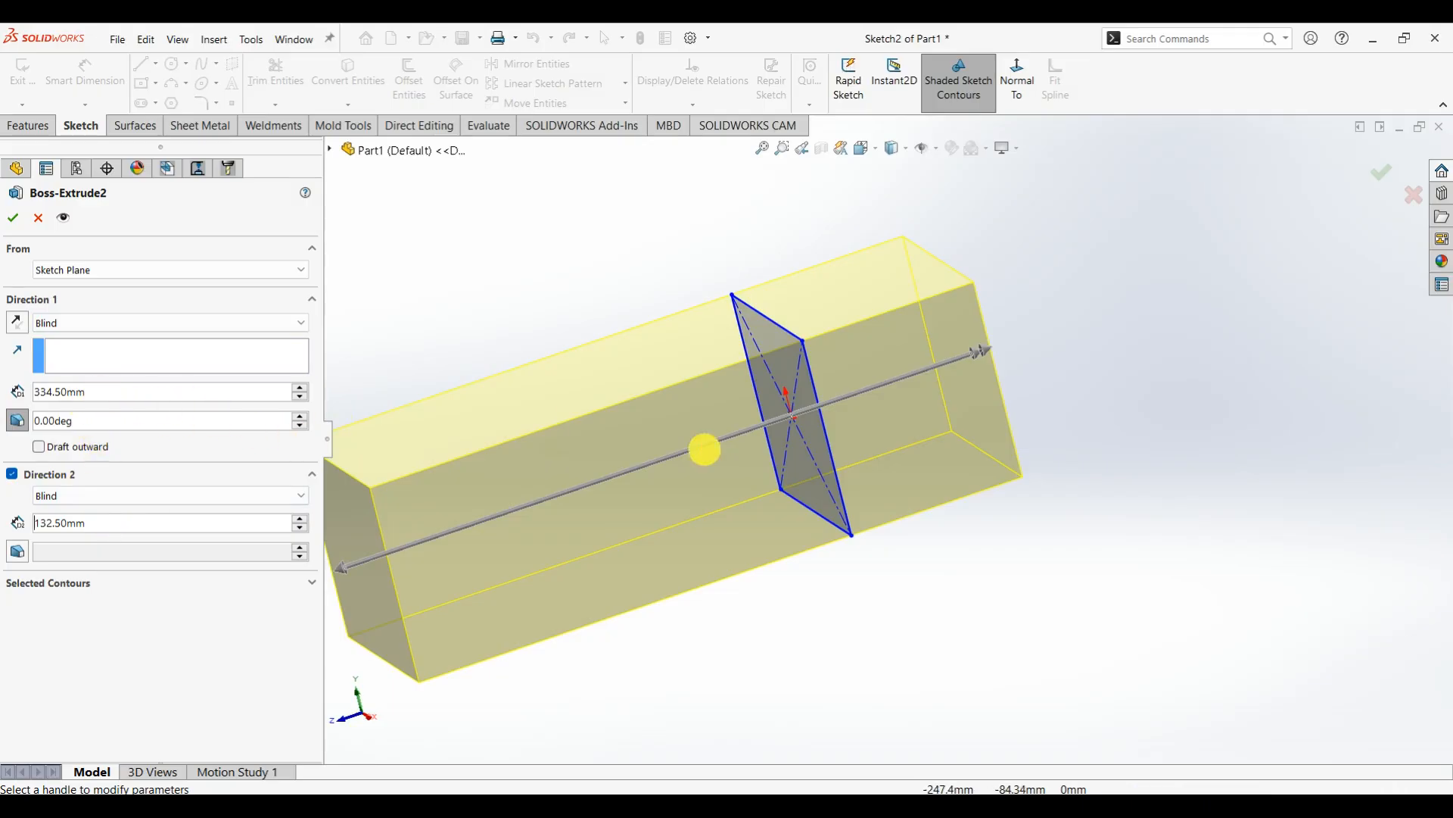
{"action": "scroll", "coordinate": [704, 451], "scroll_direction": "up", "scroll_amount": 3}
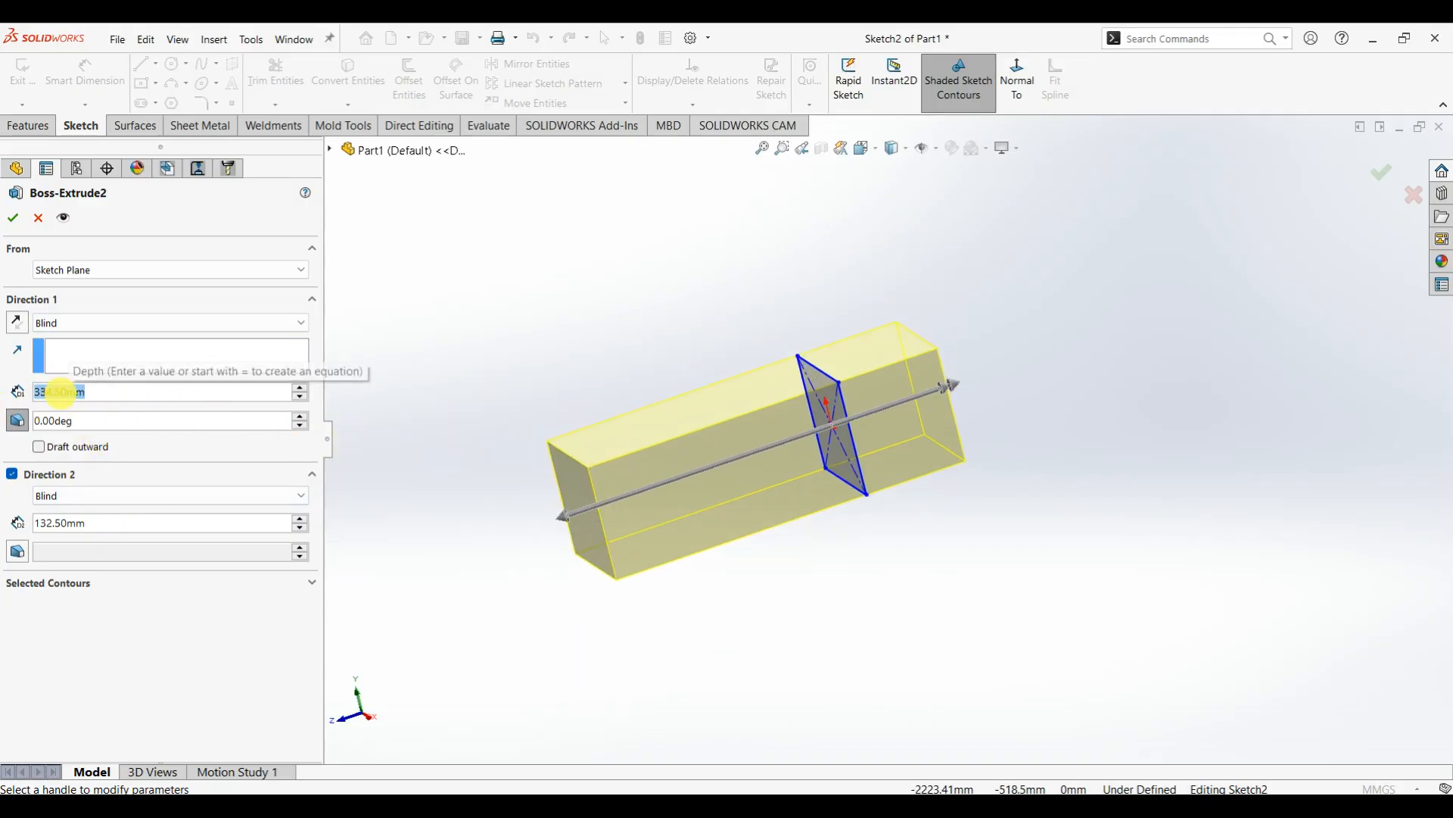
- Set the Direction 1 depth to 100 mm and the Direction 2 depth to 200 mm
{"action": "type", "text": "100"}
{"action": "key", "text": "Return"}
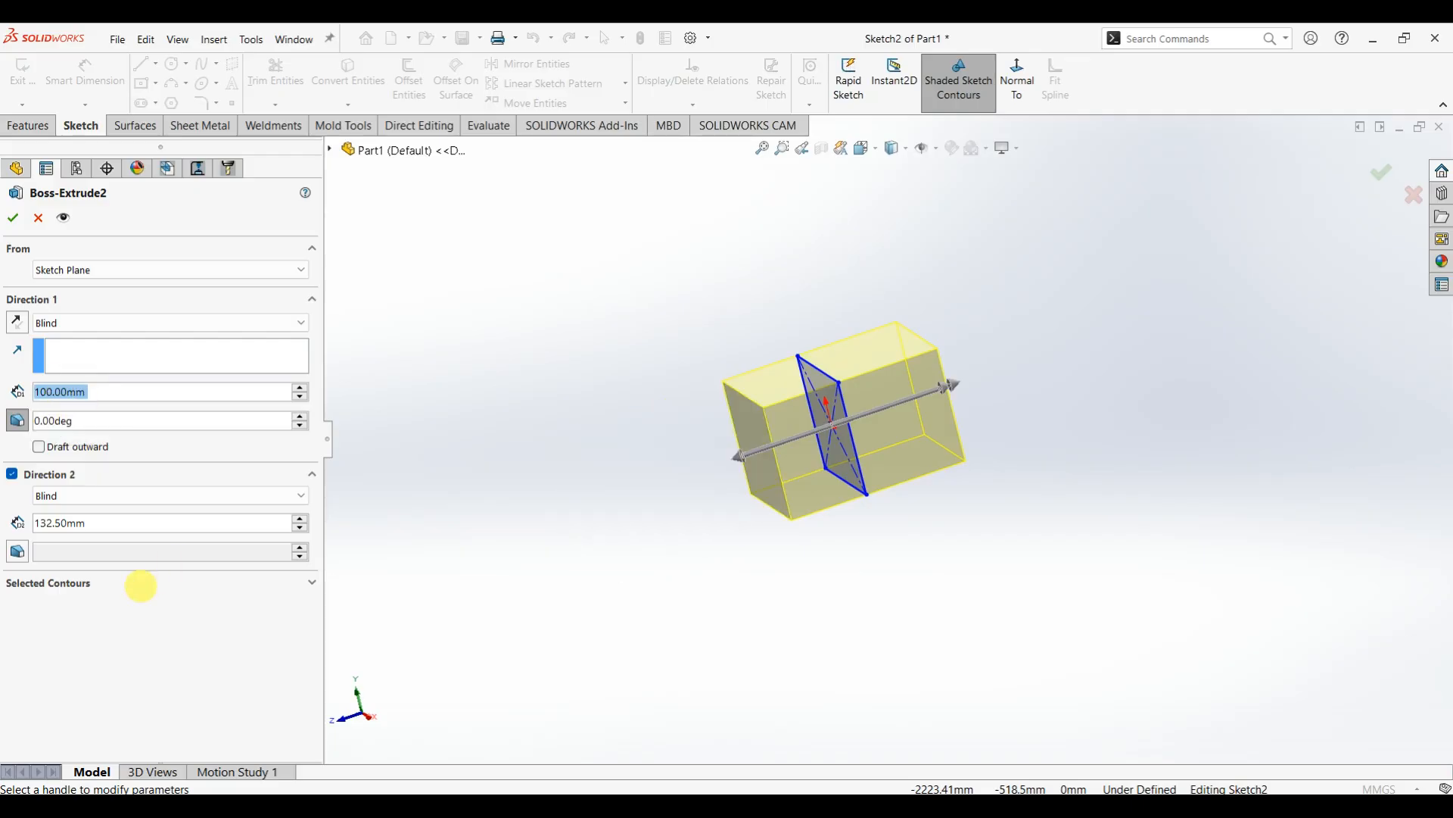
{"action": "double_click", "coordinate": [47, 523]}
{"action": "type", "text": "1"}
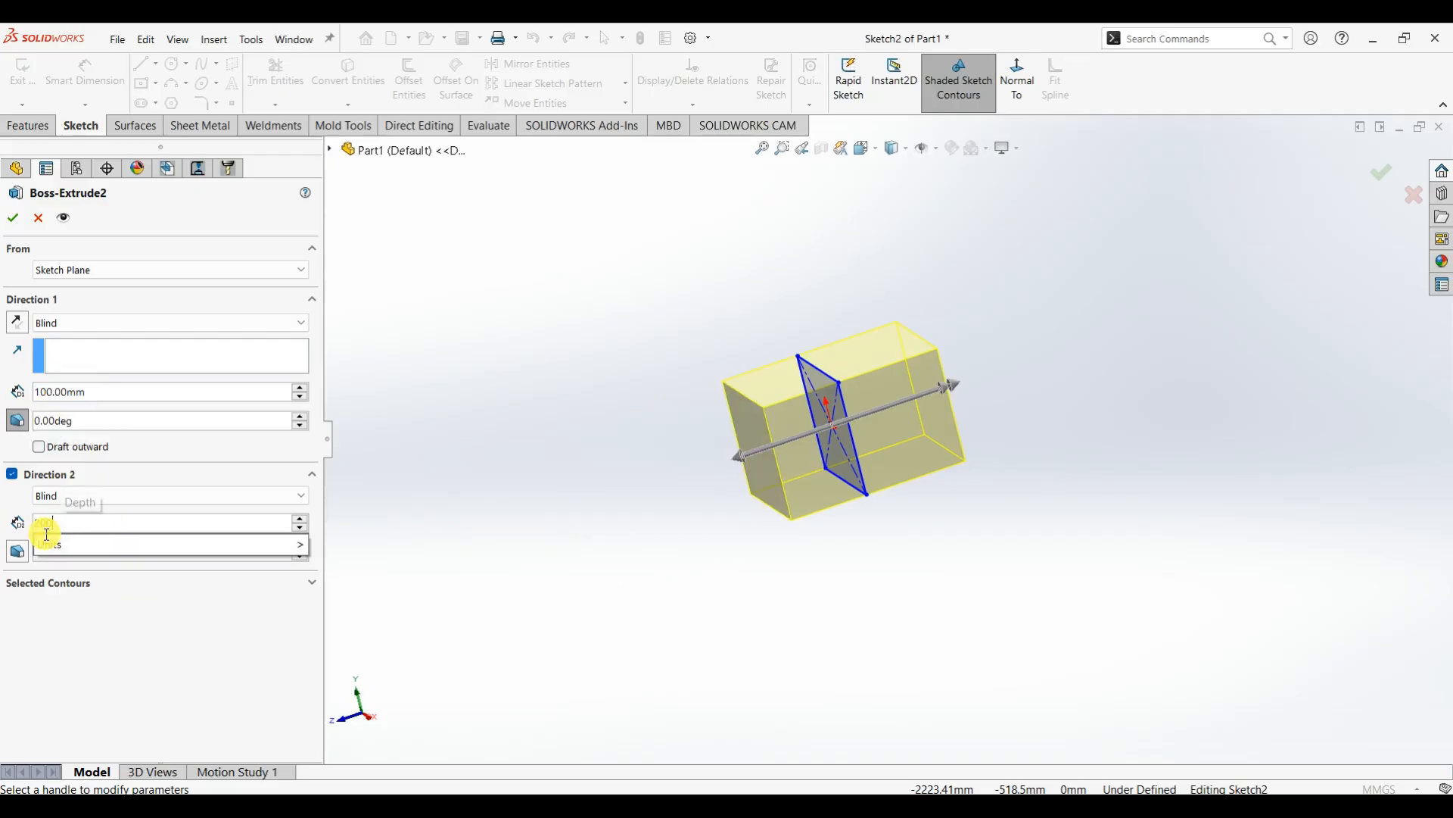
{"action": "key", "text": "Return"}
- Change the end condition to Mid Plane and set the total extrusion depth to 200 mm
{"action": "left_click", "coordinate": [303, 323]}
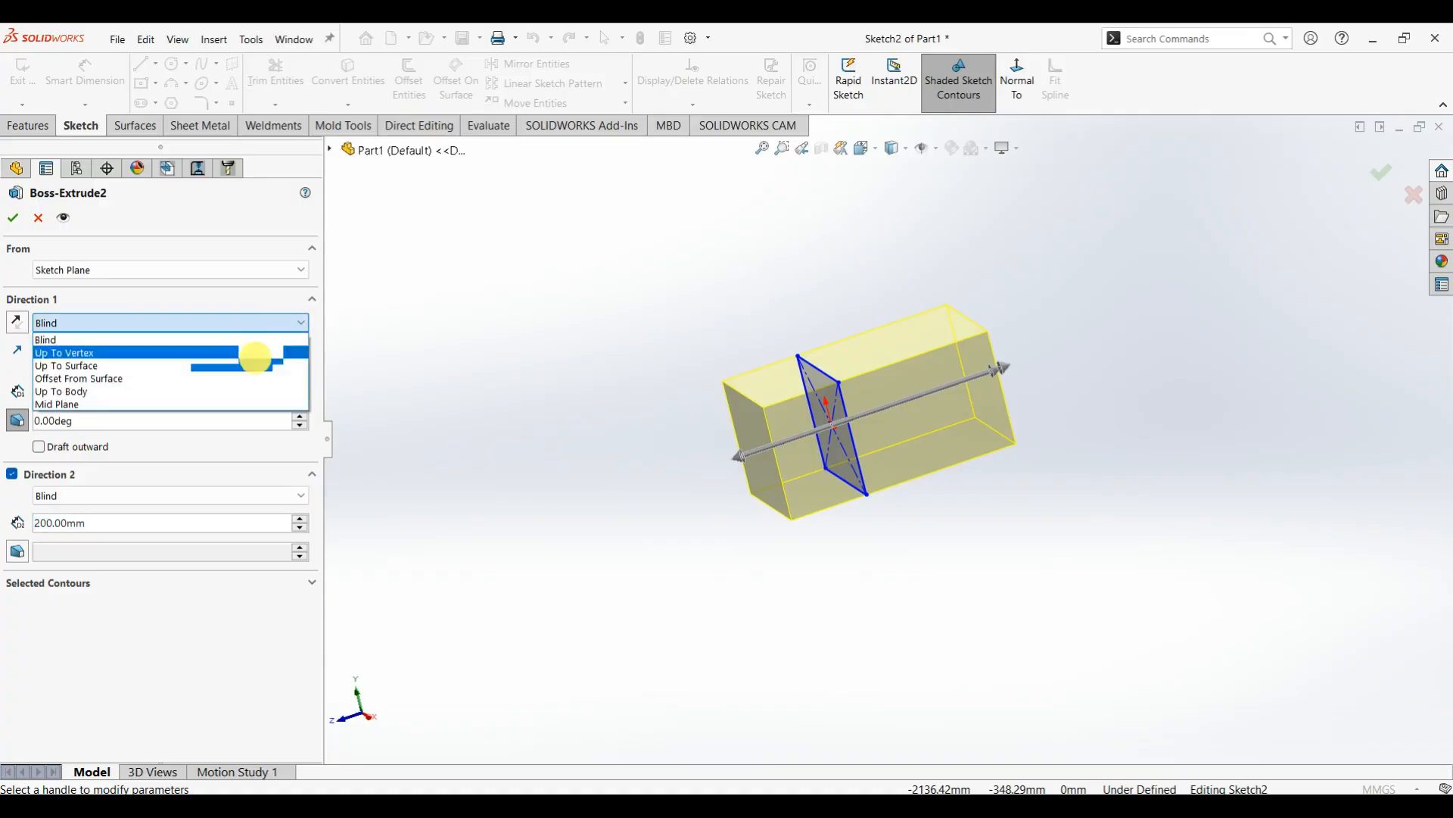
{"action": "left_click", "coordinate": [179, 405]}
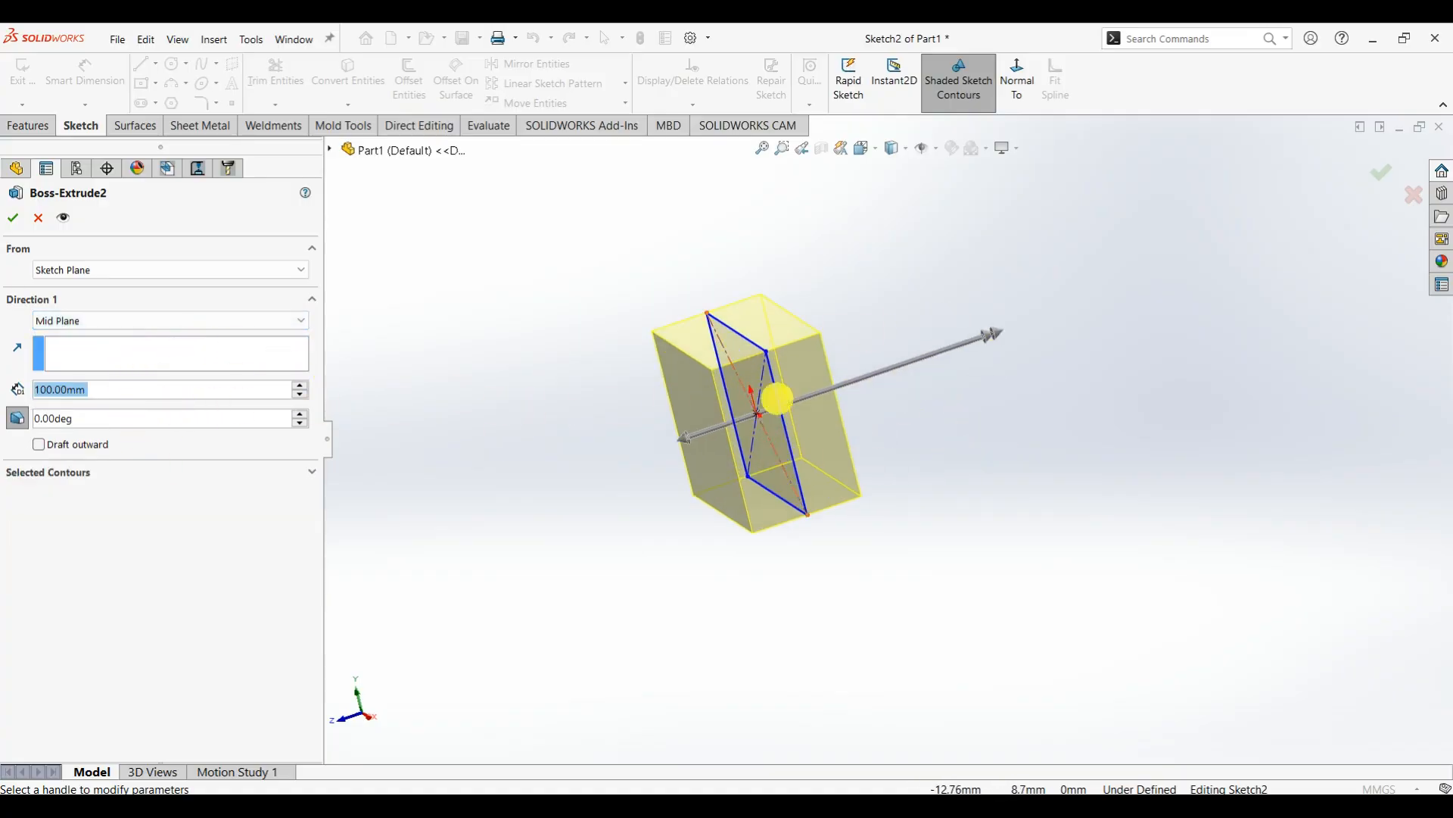
{"action": "scroll", "coordinate": [775, 396], "scroll_direction": "down", "scroll_amount": 2}
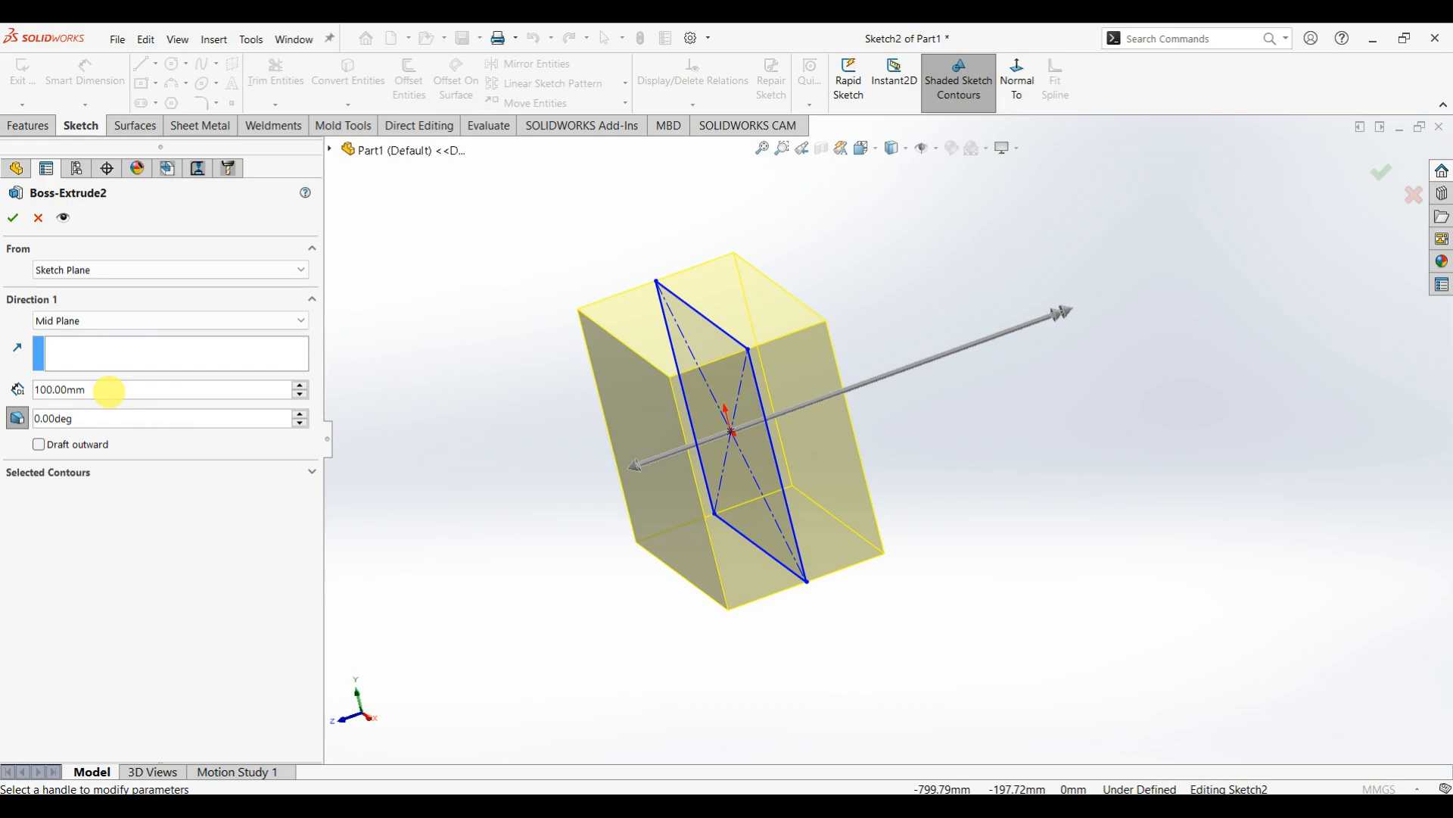
{"action": "left_click_drag", "start_coordinate": [199, 390], "coordinate": [21, 392]}
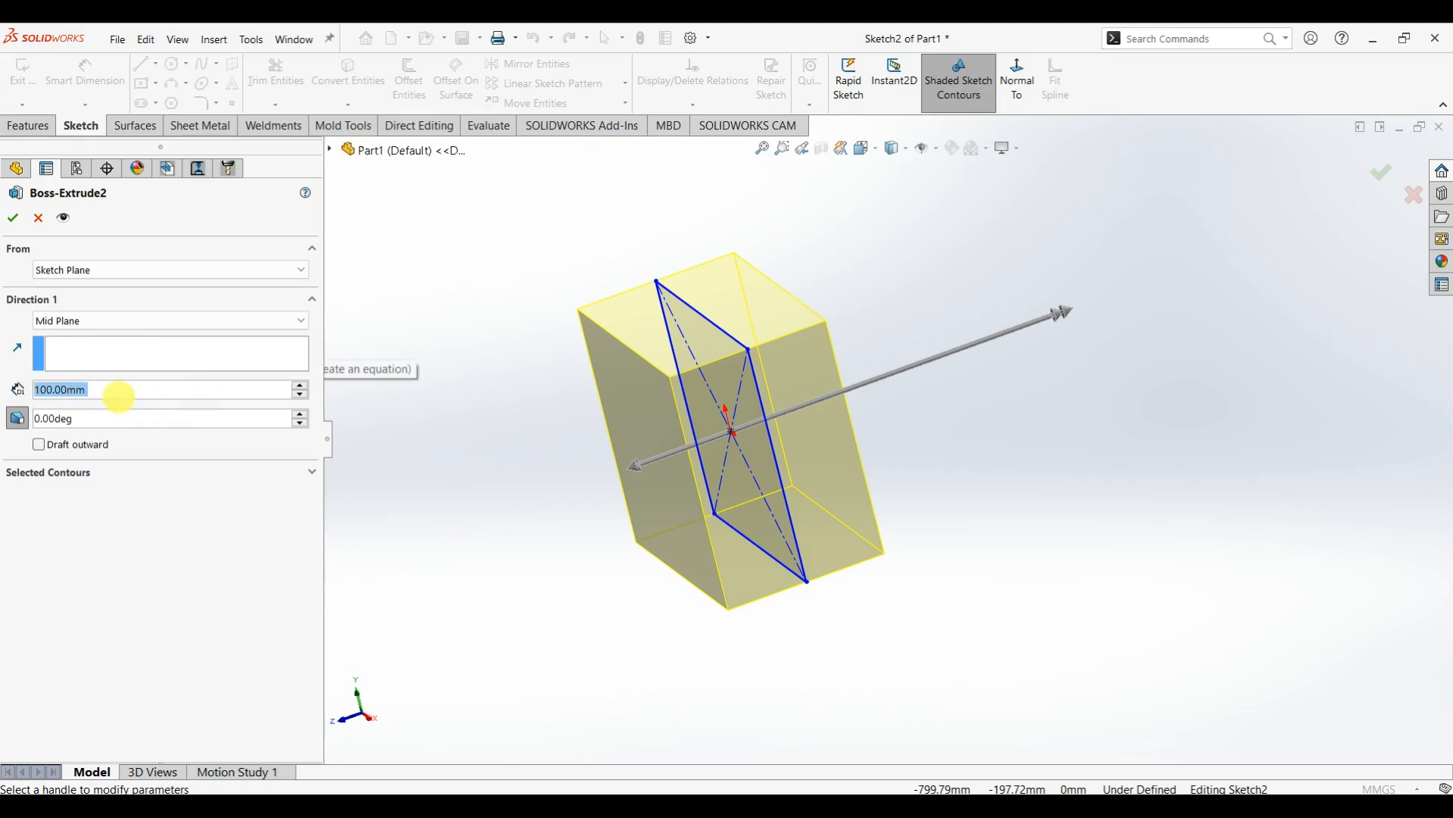
{"action": "type", "text": "200"}
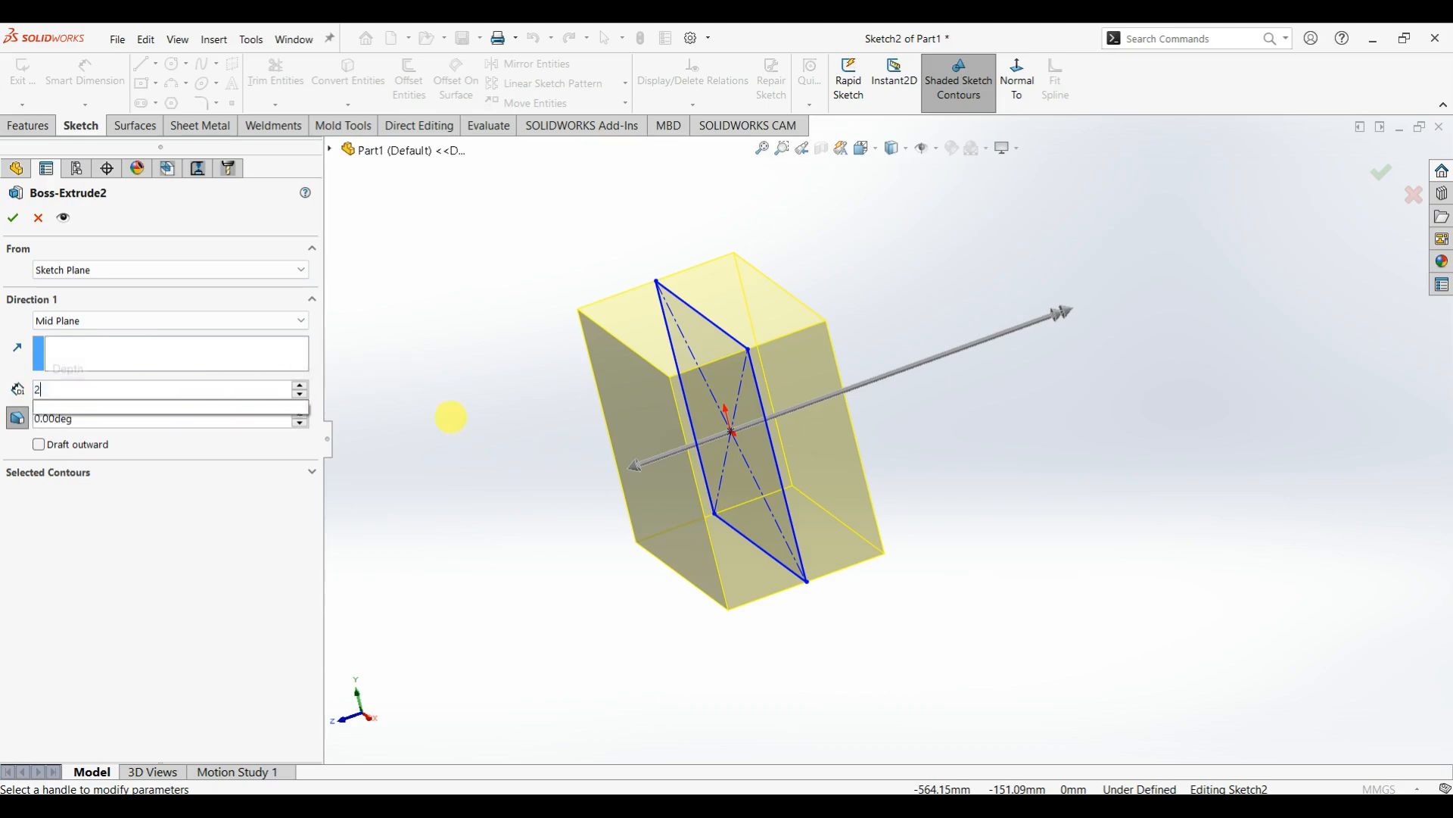
{"action": "key", "text": "Return"}
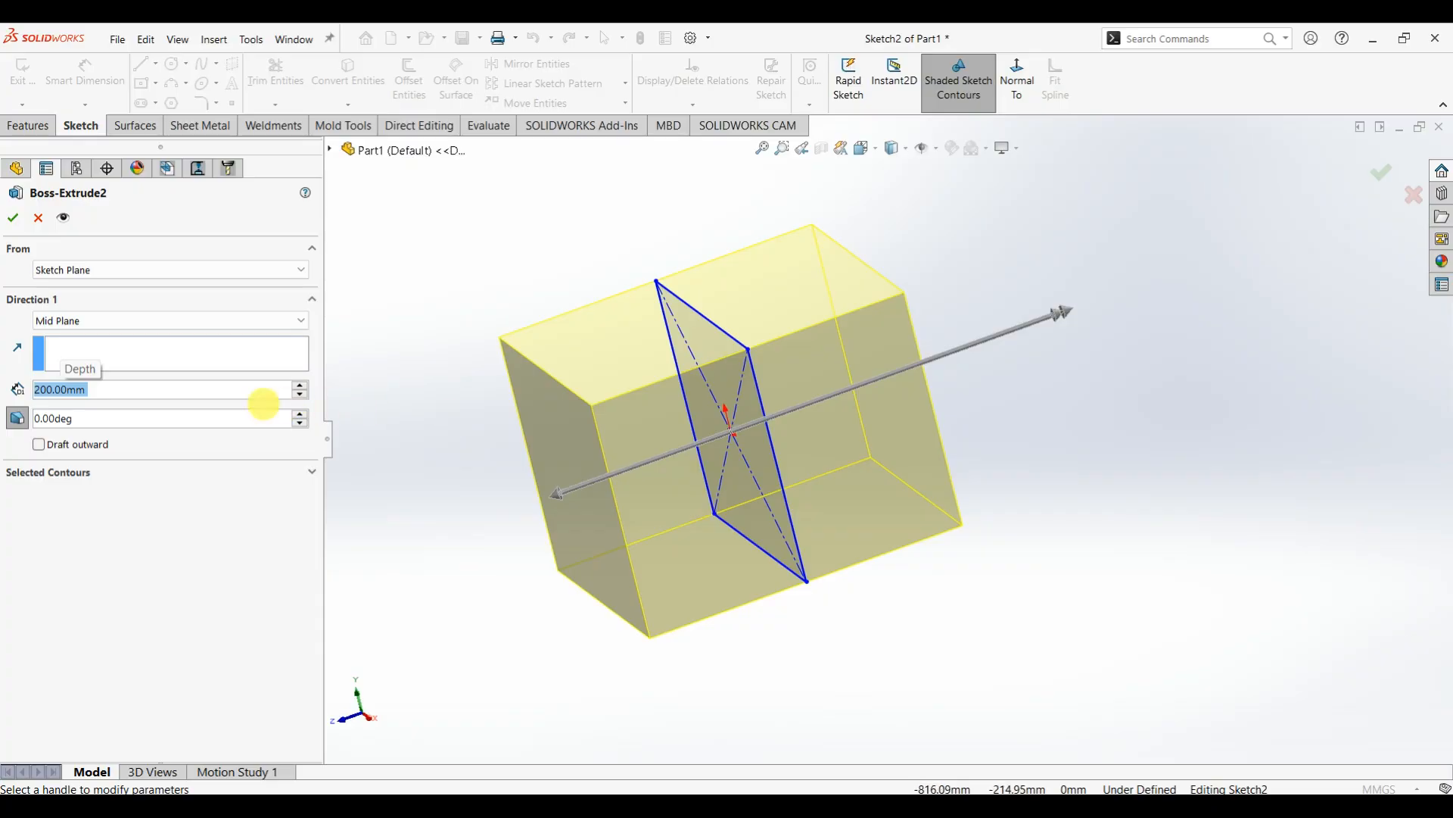
- Accept the edited extrusion and inspect the solid block from several angles, selecting its top face
{"action": "middle_click_drag", "start_coordinate": [691, 399], "coordinate": [779, 447]}
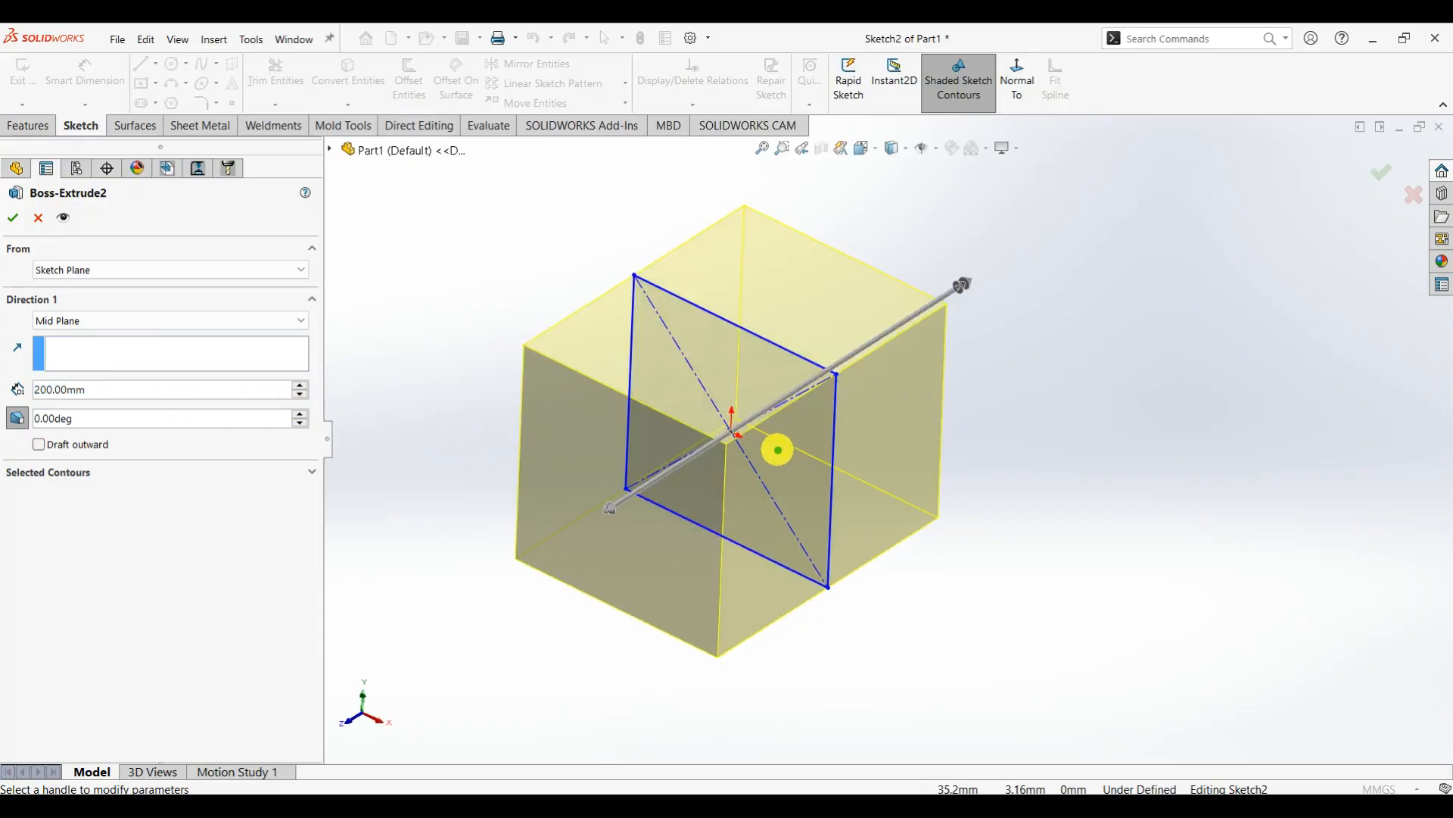
{"action": "left_click", "coordinate": [13, 218]}
{"action": "middle_click_drag", "start_coordinate": [520, 234], "coordinate": [422, 288]}
{"action": "middle_click_drag", "start_coordinate": [643, 545], "coordinate": [782, 315]}
{"action": "left_click", "coordinate": [782, 315]}
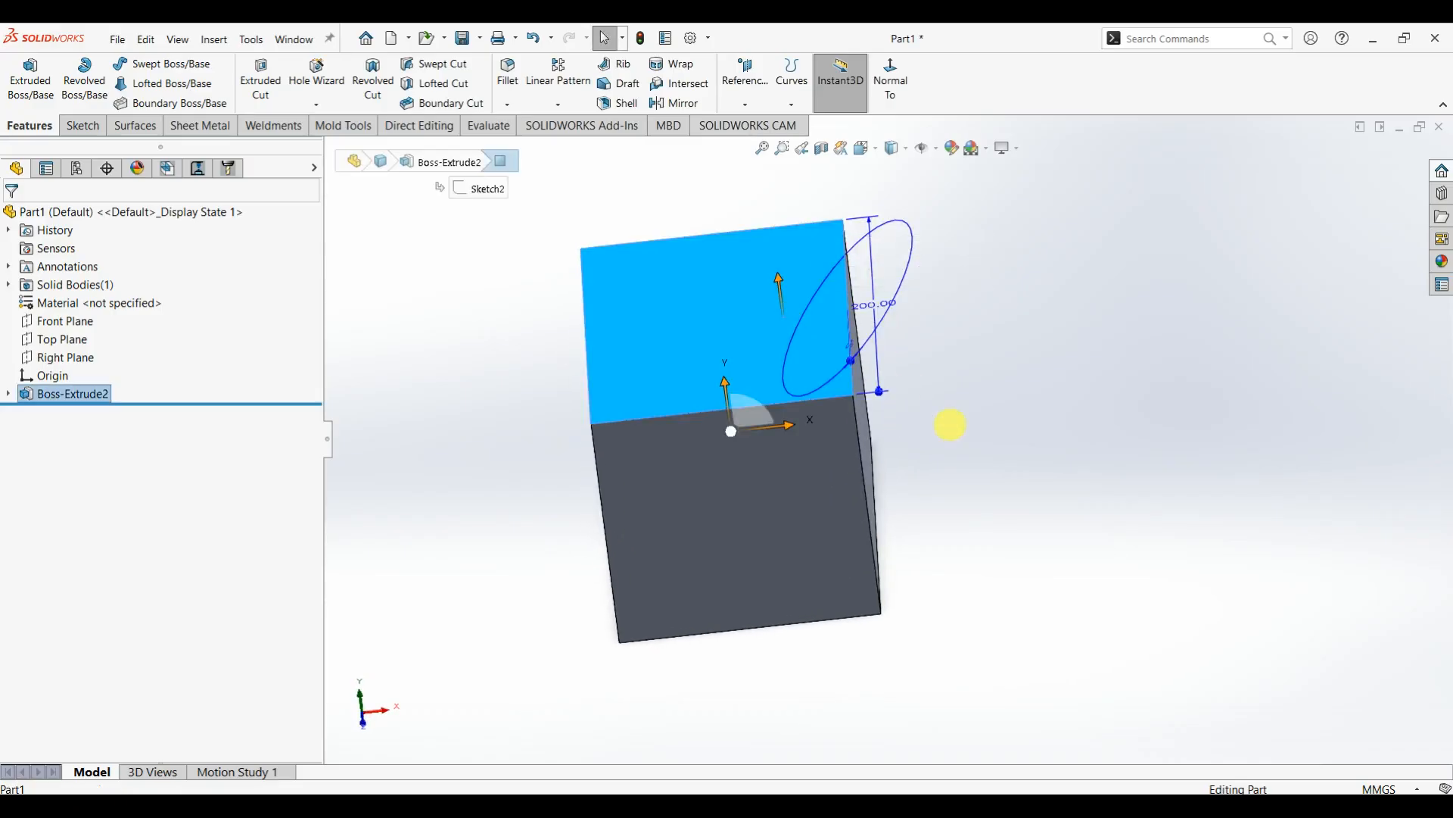
- Start a new sketch on the top face of the solid block and clear the face selection
{"action": "mouse_move", "coordinate": [951, 424]}
{"action": "middle_mouse_down"}
{"action": "mouse_move", "coordinate": [876, 431]}
{"action": "mouse_move", "coordinate": [931, 415]}
{"action": "middle_mouse_up"}
{"action": "key", "text": "Escape"}
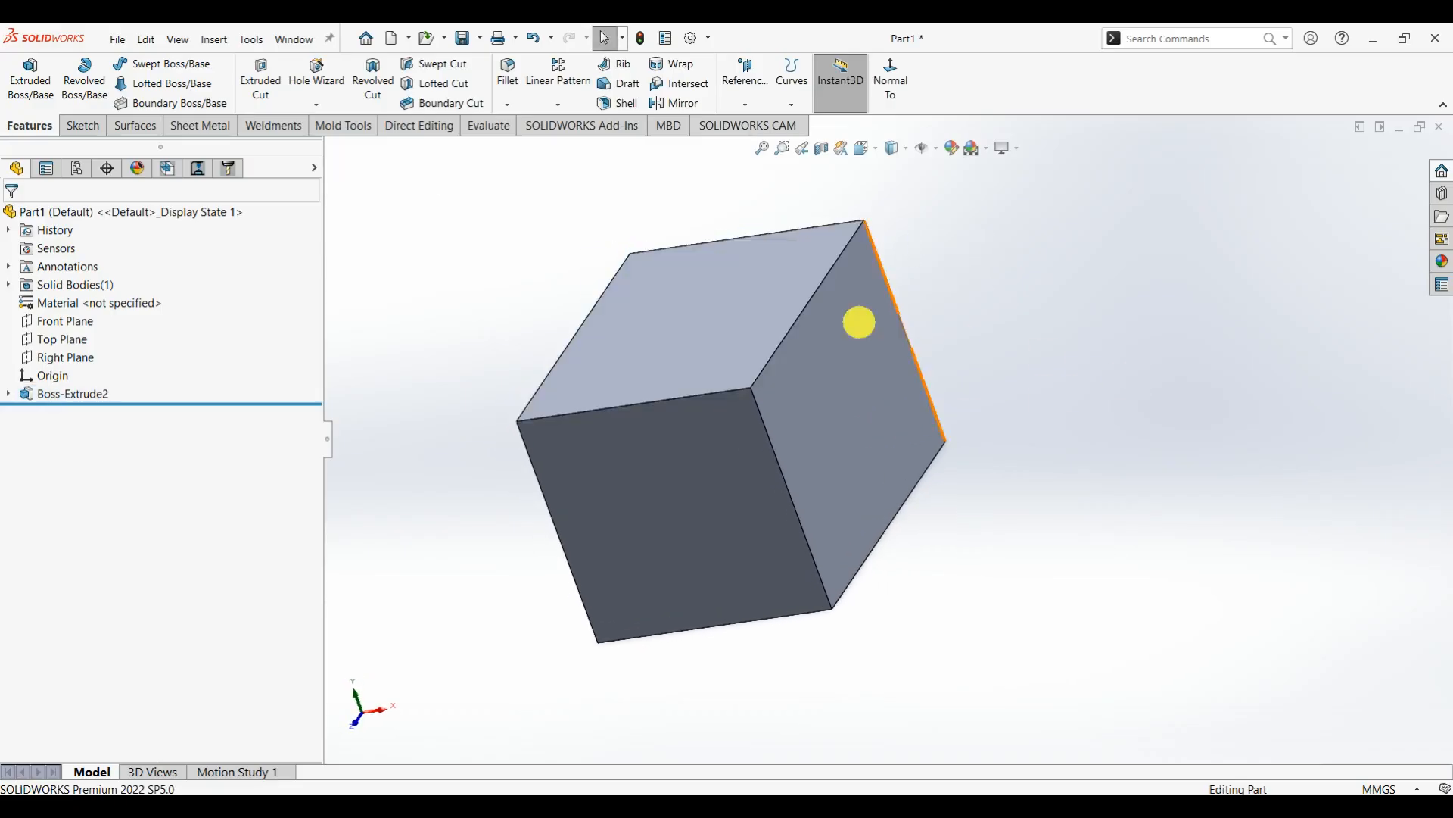
{"action": "left_click", "coordinate": [746, 299]}
{"action": "left_click", "coordinate": [75, 125]}
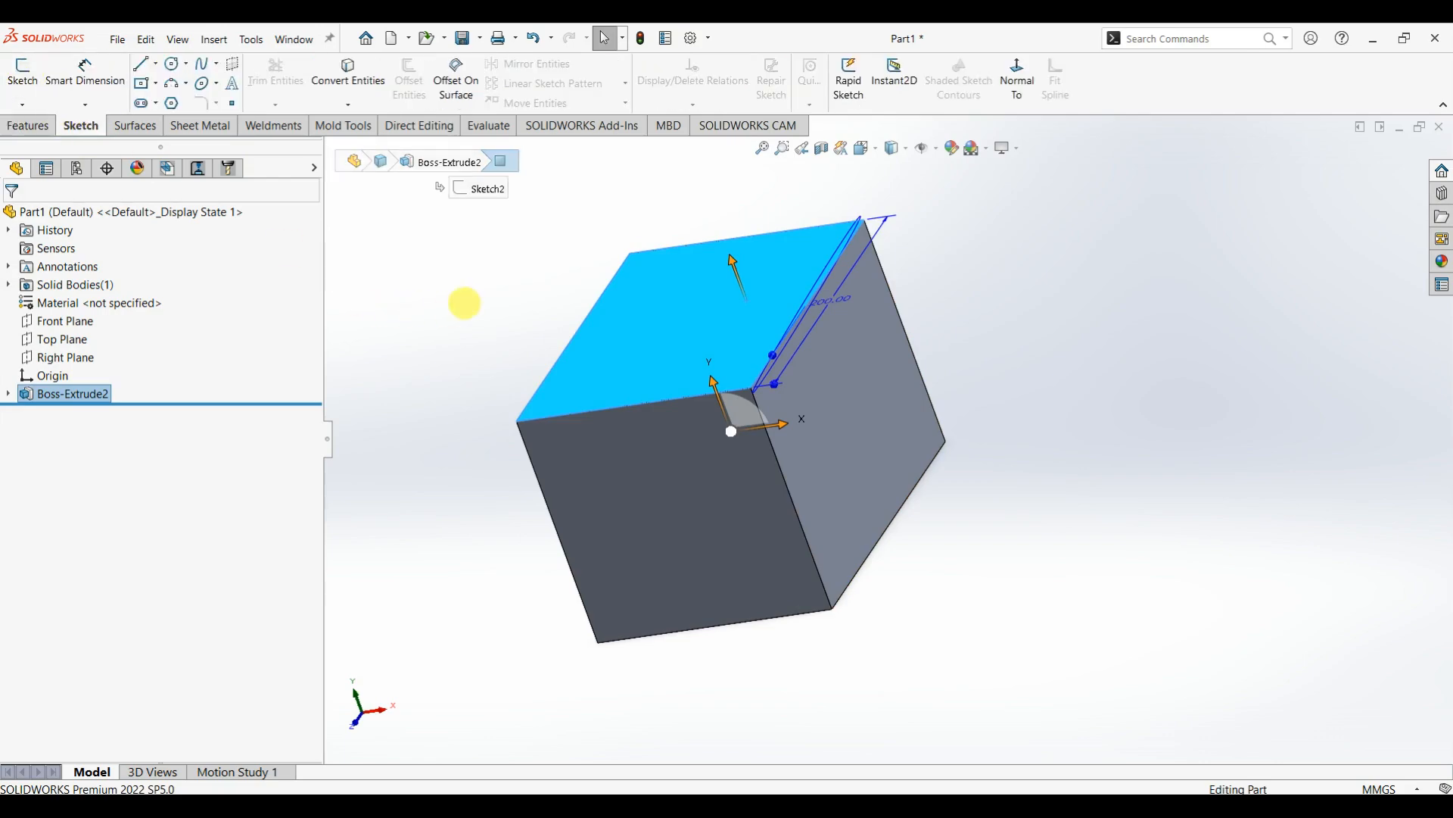
{"action": "left_click", "coordinate": [722, 317]}
{"action": "left_click", "coordinate": [768, 314]}
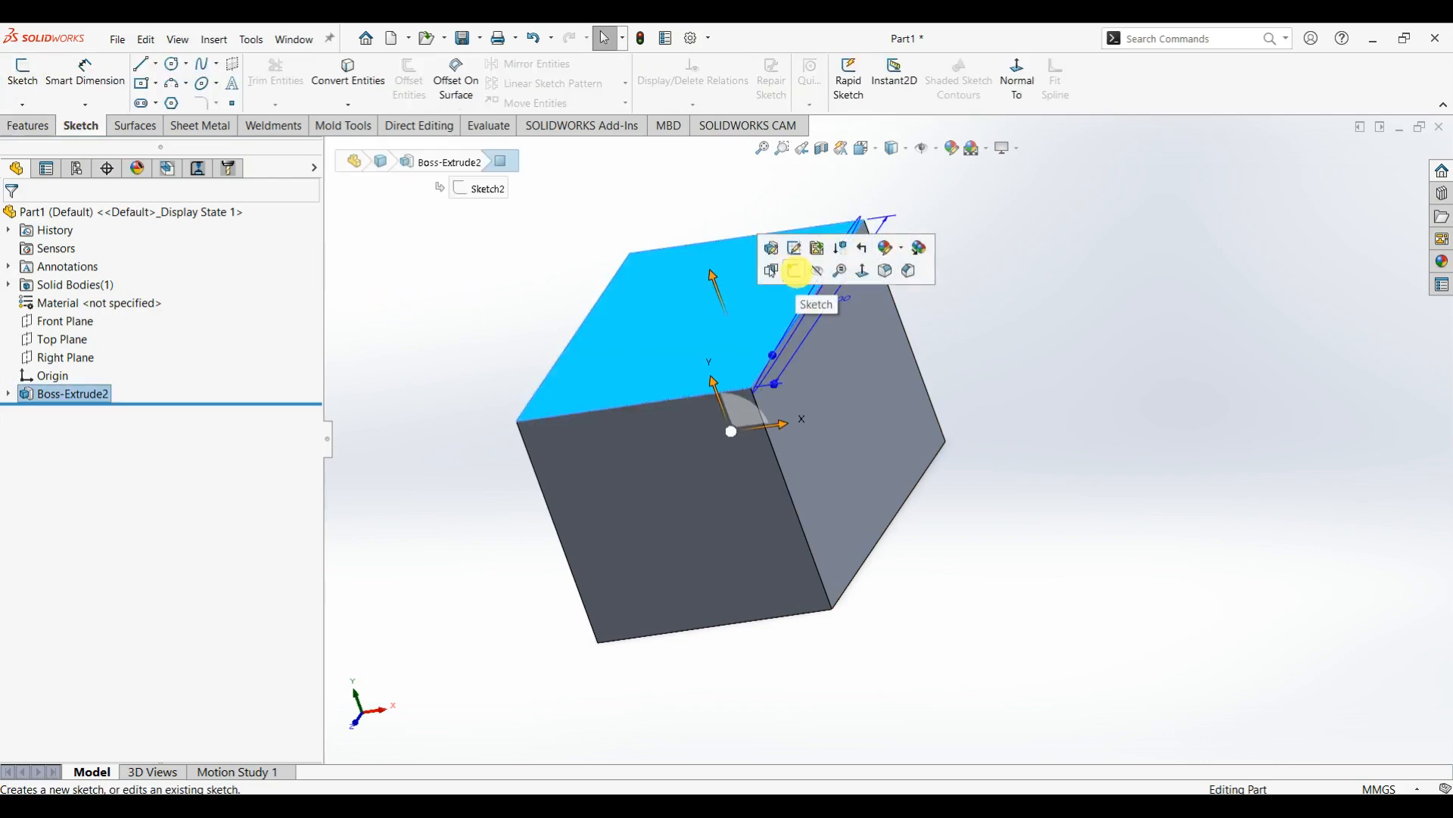
{"action": "left_click", "coordinate": [795, 271]}
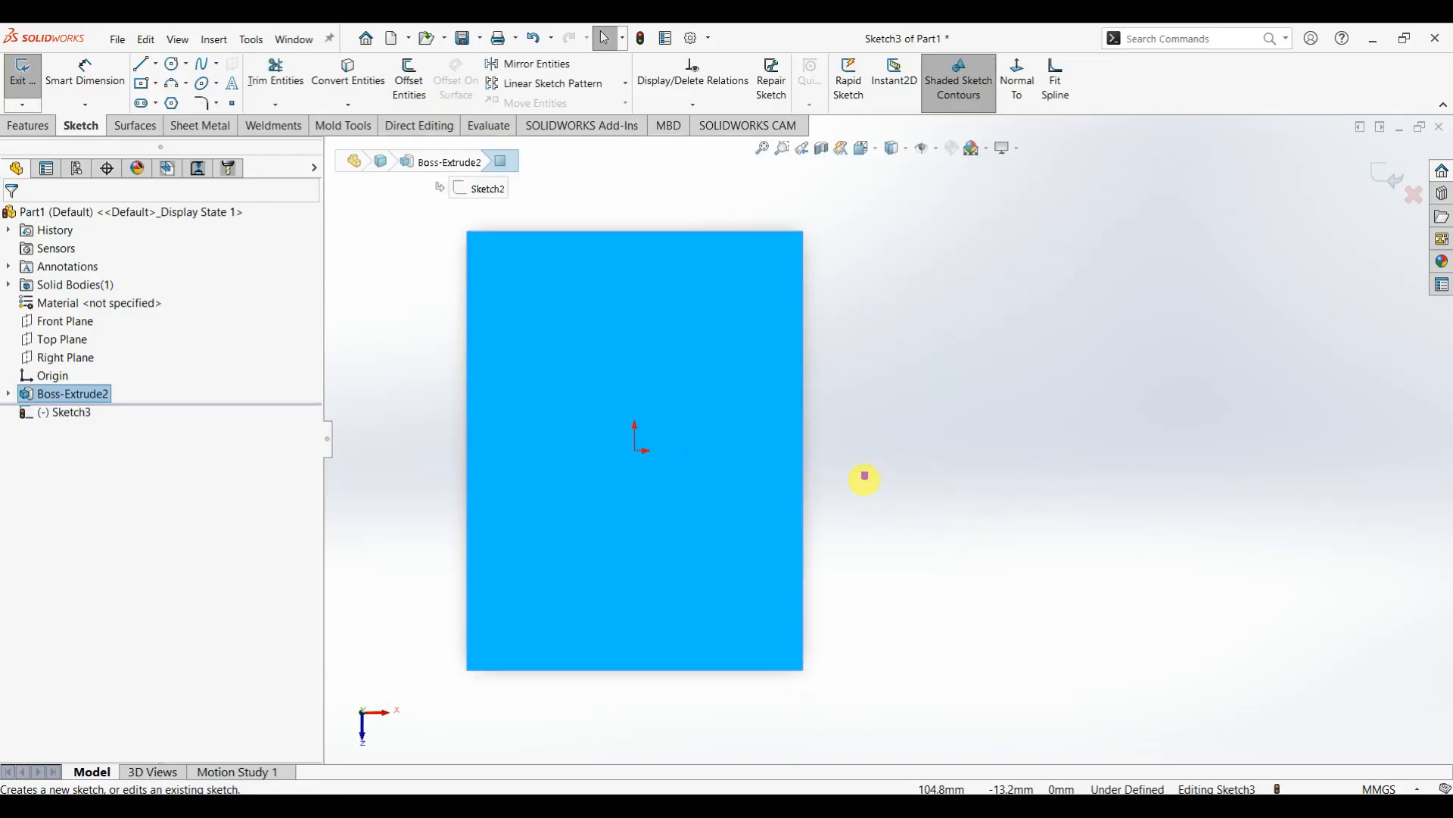
{"action": "left_click", "coordinate": [999, 412]}
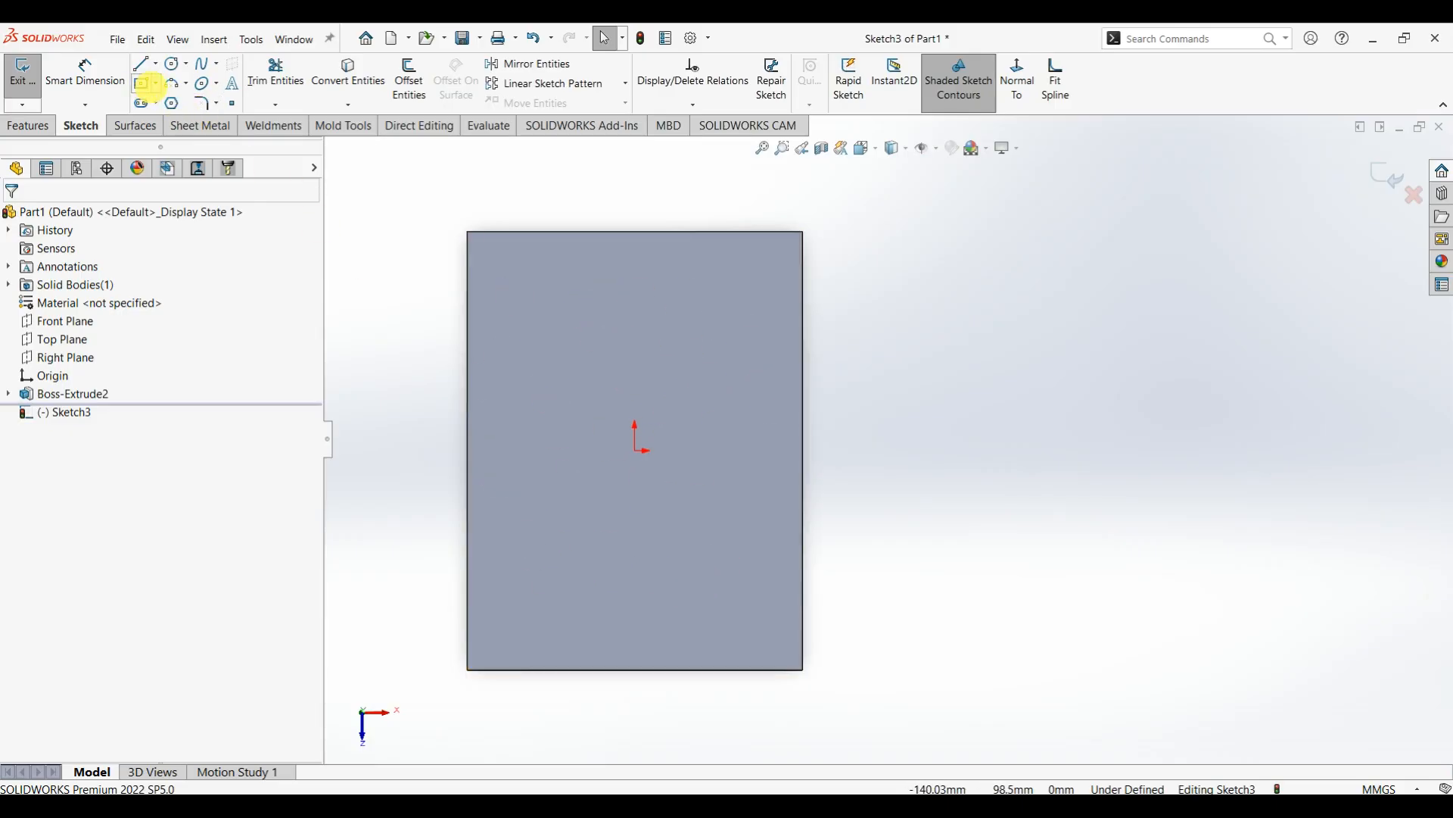
- Sketch a small corner rectangle, about 26 mm long, inward from the top face's right-hand edge, replacing the Center Rectangle tool with Corner Rectangle
{"action": "left_click", "coordinate": [155, 83]}
{"action": "left_click", "coordinate": [193, 121]}
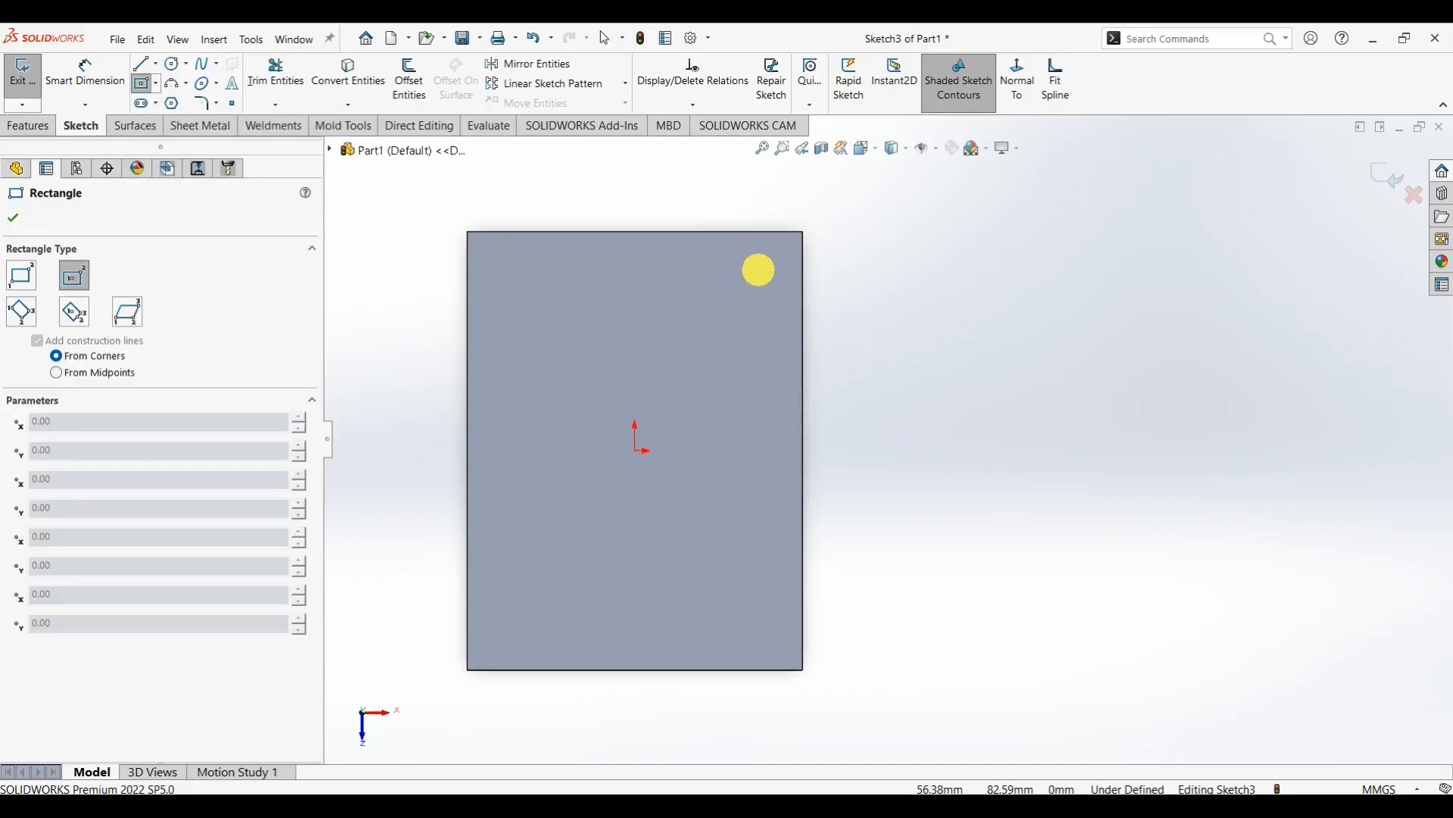
{"action": "left_click", "coordinate": [155, 84]}
{"action": "left_click", "coordinate": [193, 100]}
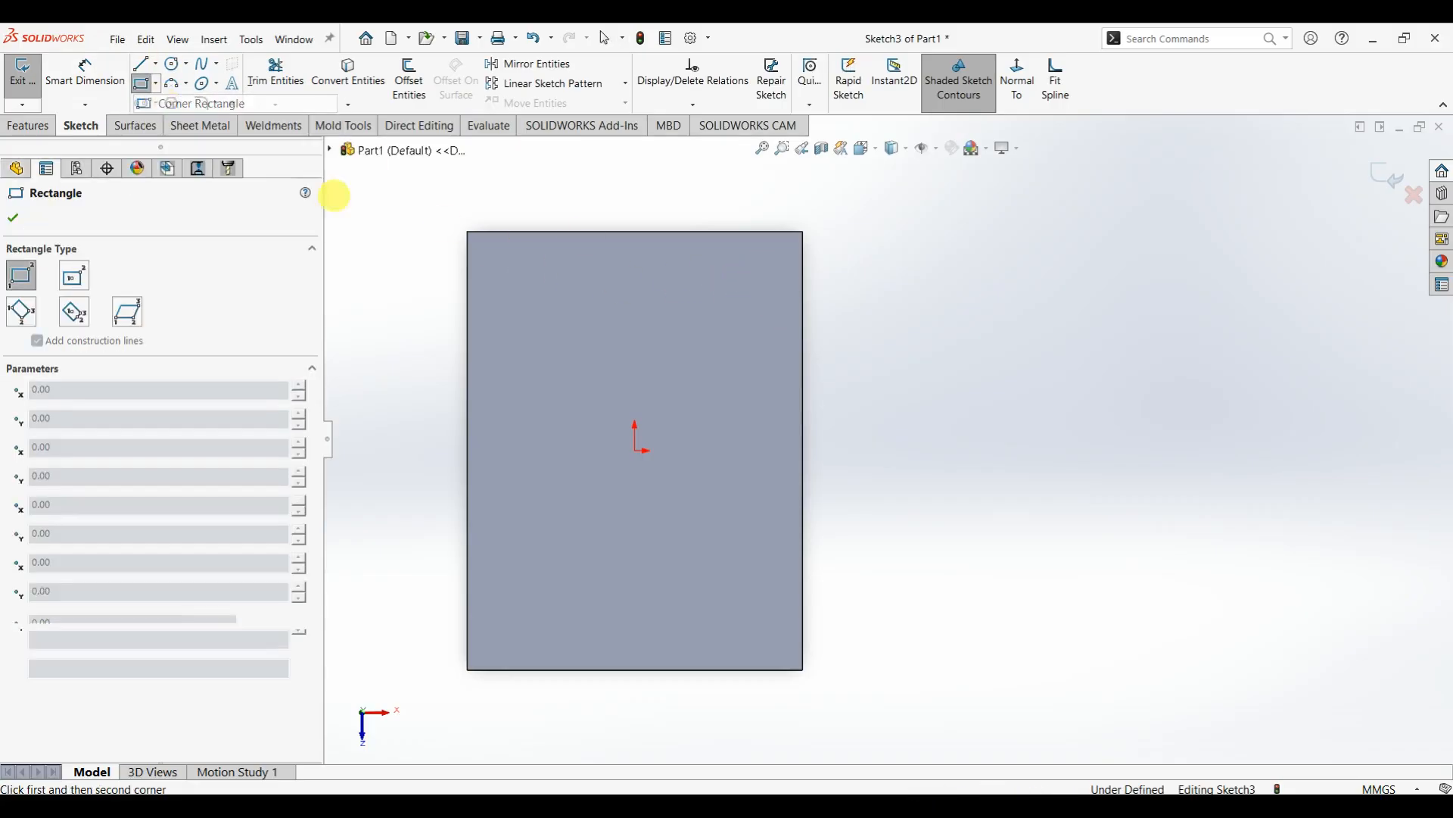
{"action": "left_click", "coordinate": [804, 311]}
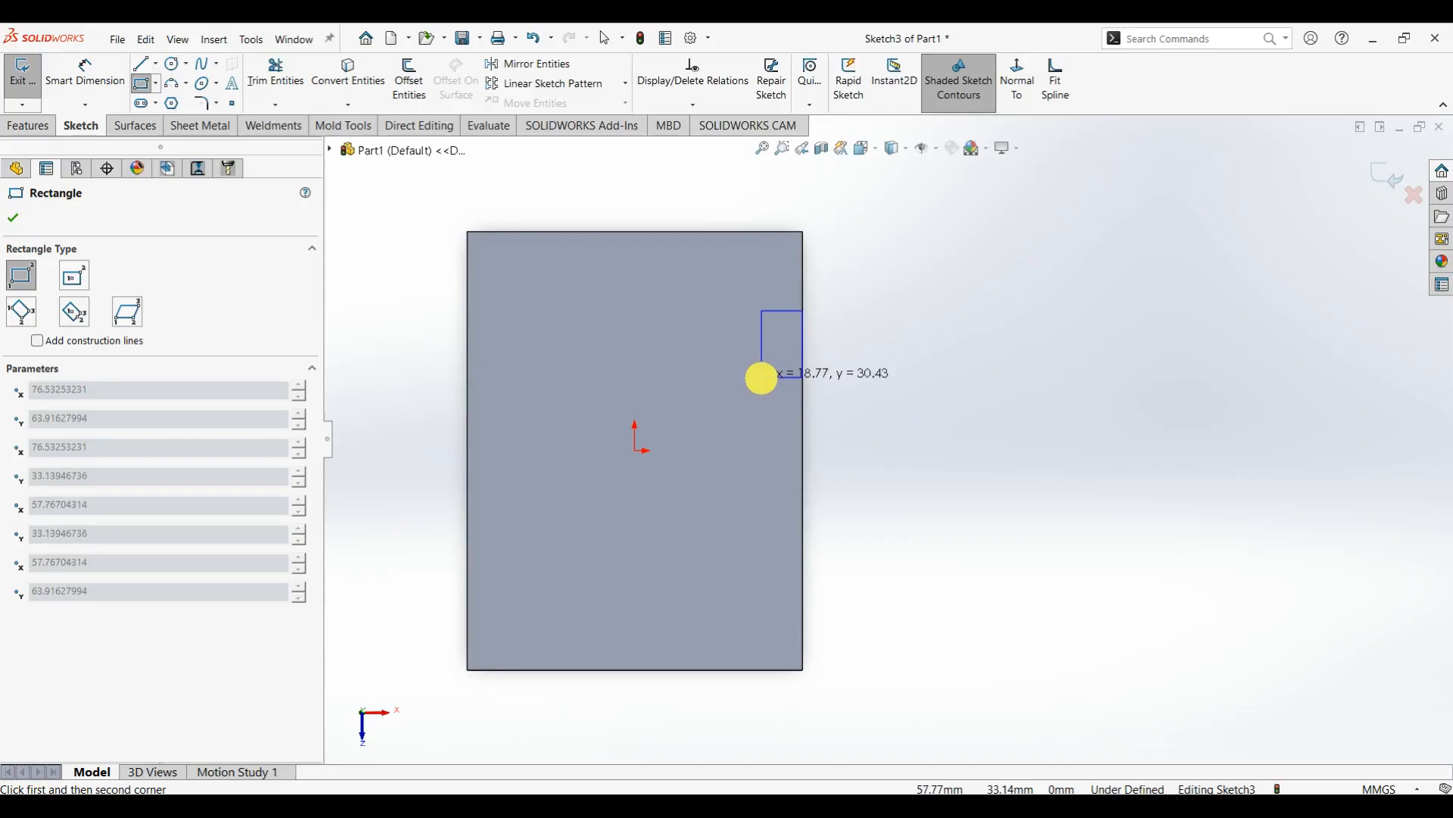
{"action": "left_click", "coordinate": [755, 369]}
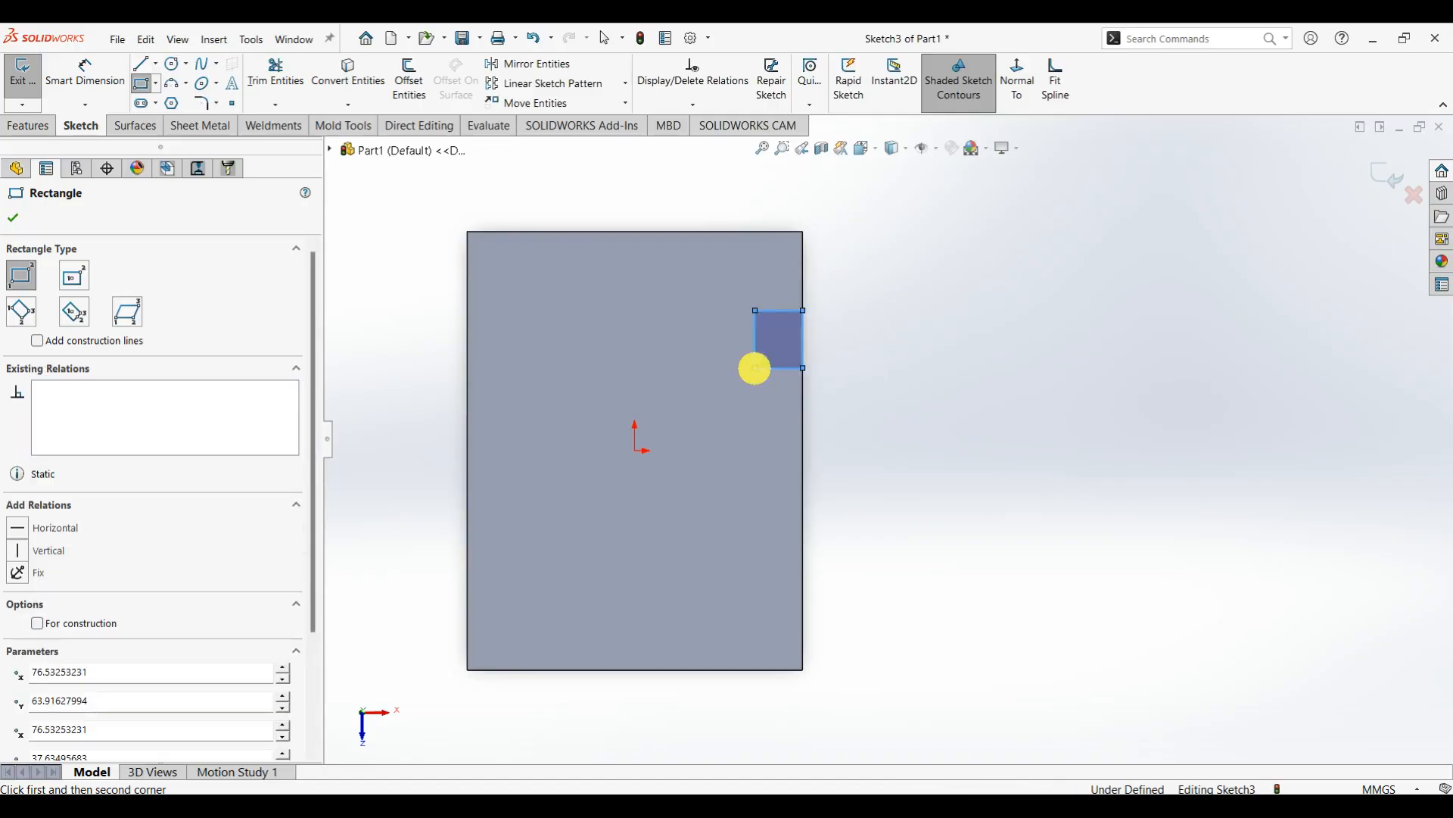
{"action": "left_click", "coordinate": [13, 216]}
- Extrude the small rectangle upward from the block as a Blind boss 85 mm high with Merge result enabled
{"action": "left_click", "coordinate": [24, 126]}
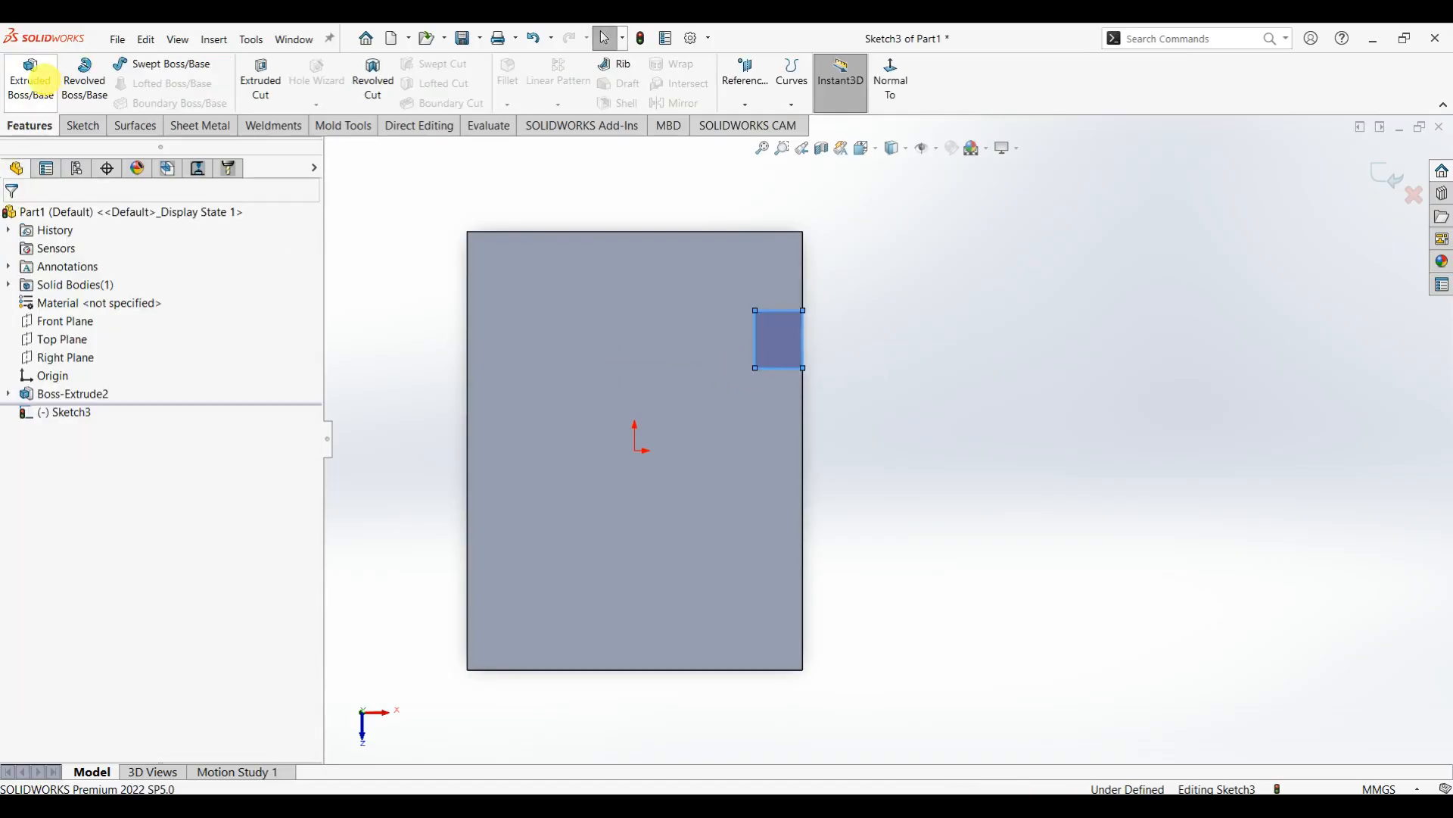
{"action": "left_click", "coordinate": [31, 87]}
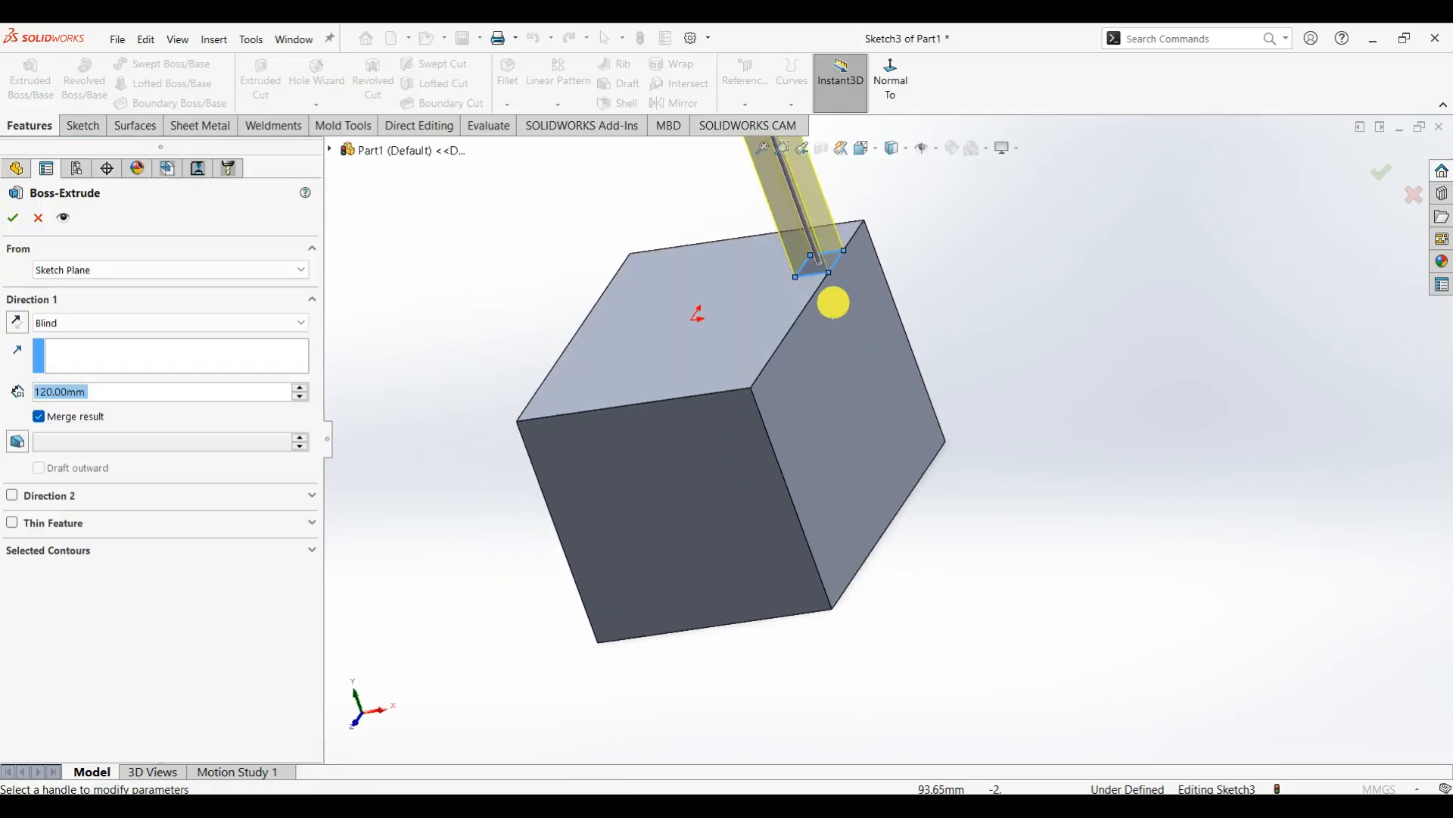
{"action": "scroll", "coordinate": [750, 265], "scroll_direction": "down", "scroll_amount": 5}
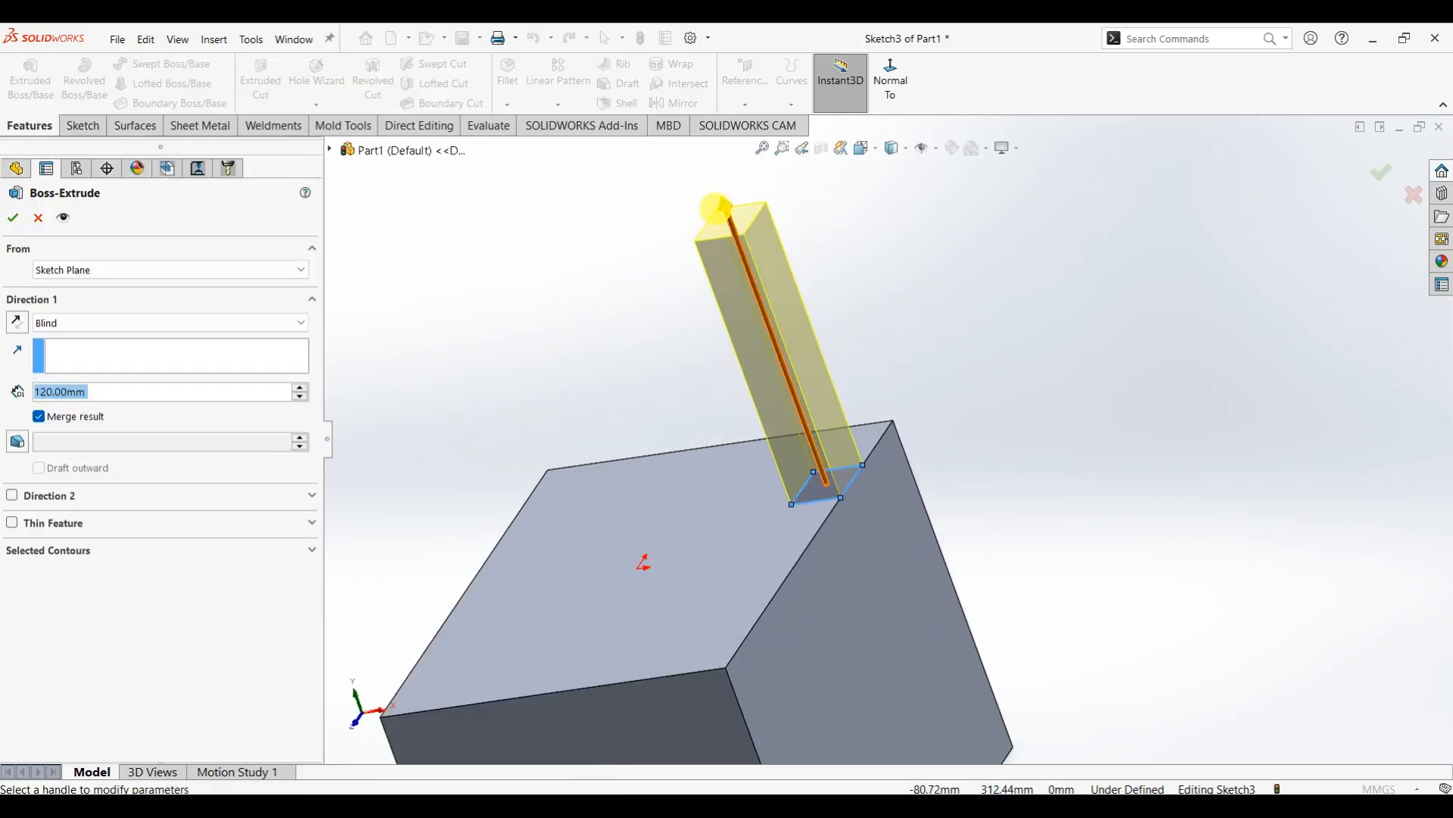
{"action": "mouse_move", "coordinate": [715, 206]}
{"action": "left_mouse_down"}
{"action": "mouse_move", "coordinate": [750, 278]}
{"action": "mouse_move", "coordinate": [717, 301]}
{"action": "left_mouse_up"}
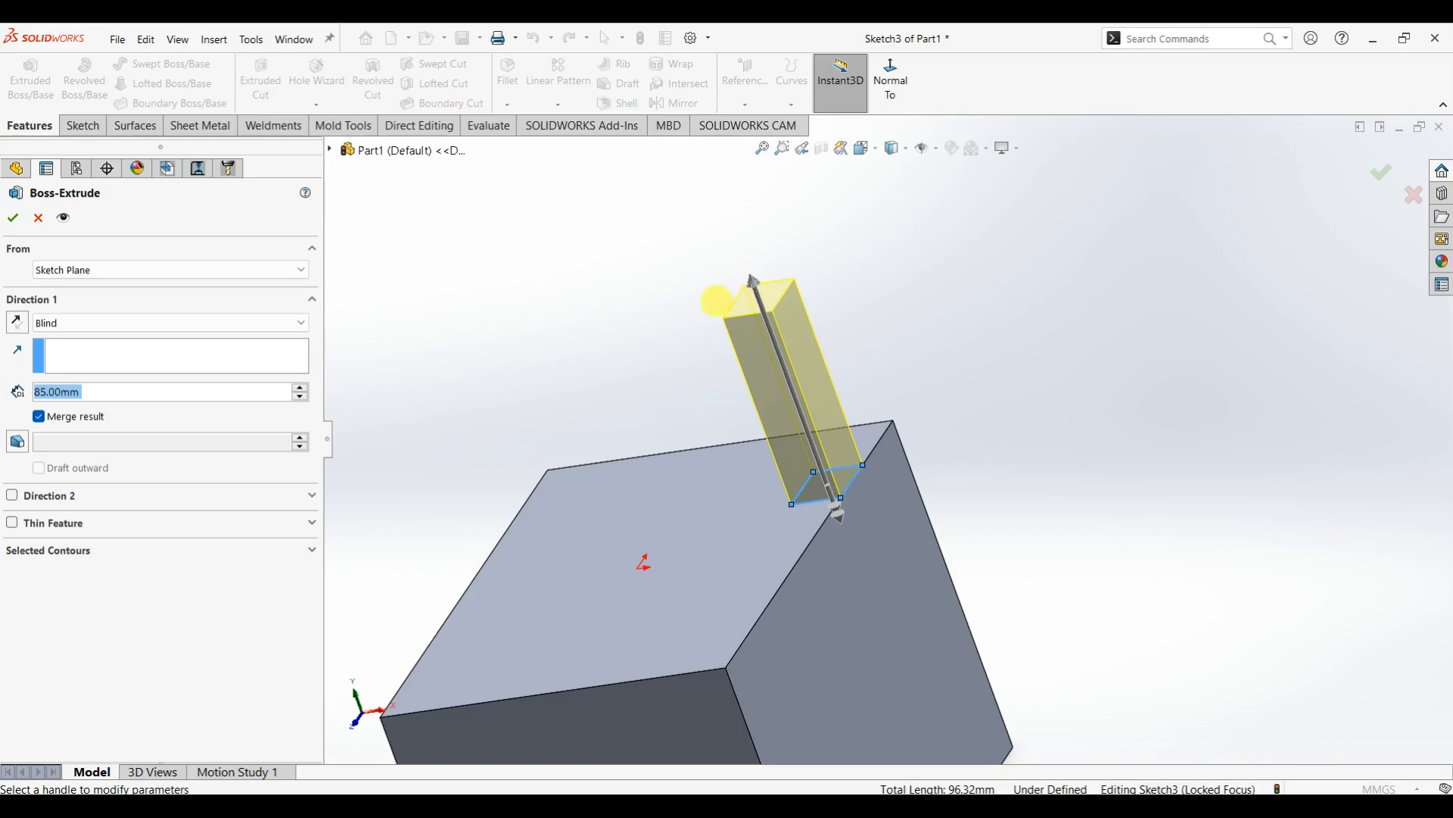
{"action": "left_click", "coordinate": [13, 218]}
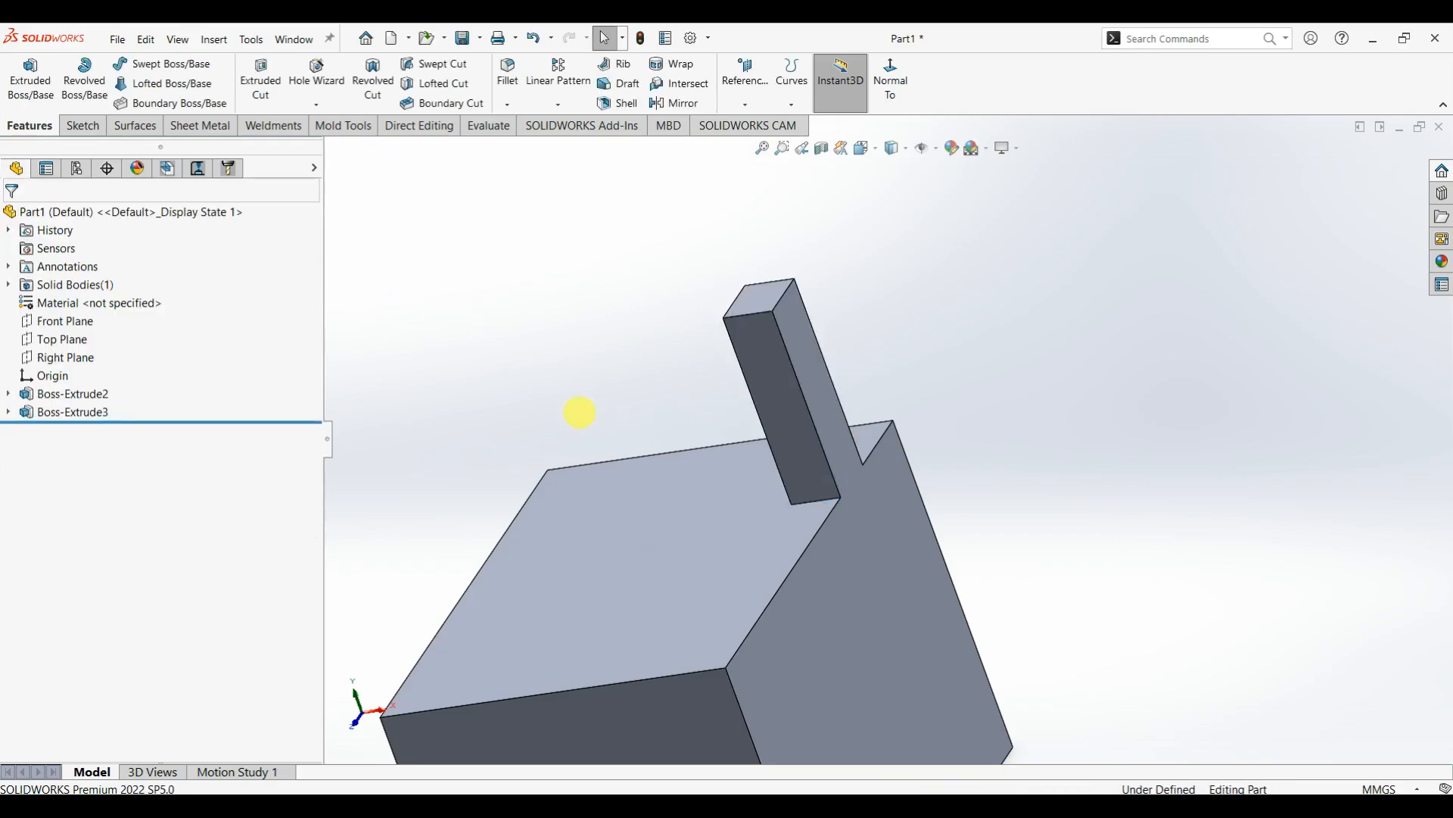
- Review the small boss's extrusion settings, including Merge result, and examine where the boss meets the block
{"action": "middle_click_drag", "start_coordinate": [577, 411], "coordinate": [131, 433]}
{"action": "left_click", "coordinate": [72, 412]}
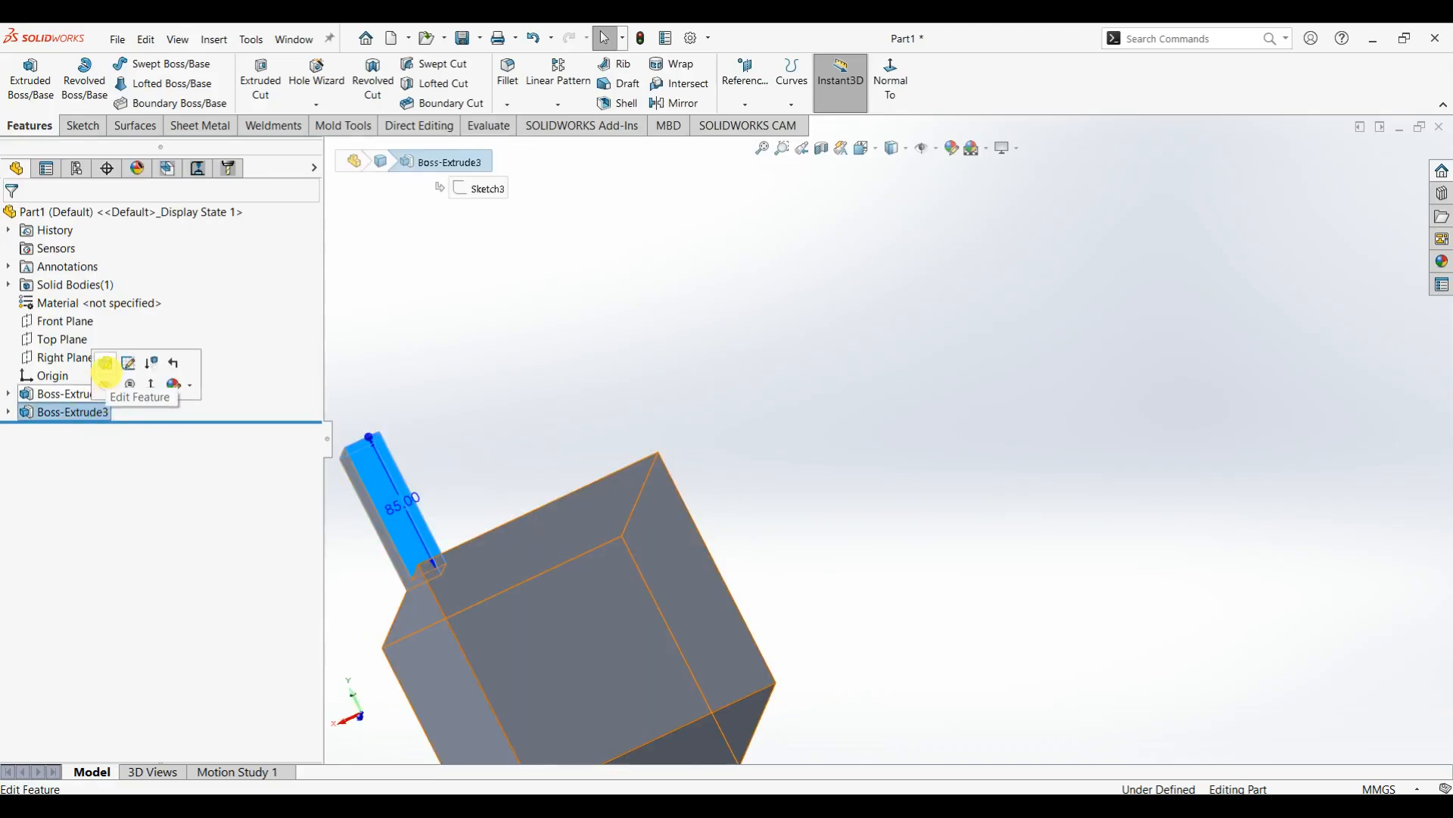
{"action": "left_click", "coordinate": [106, 369]}
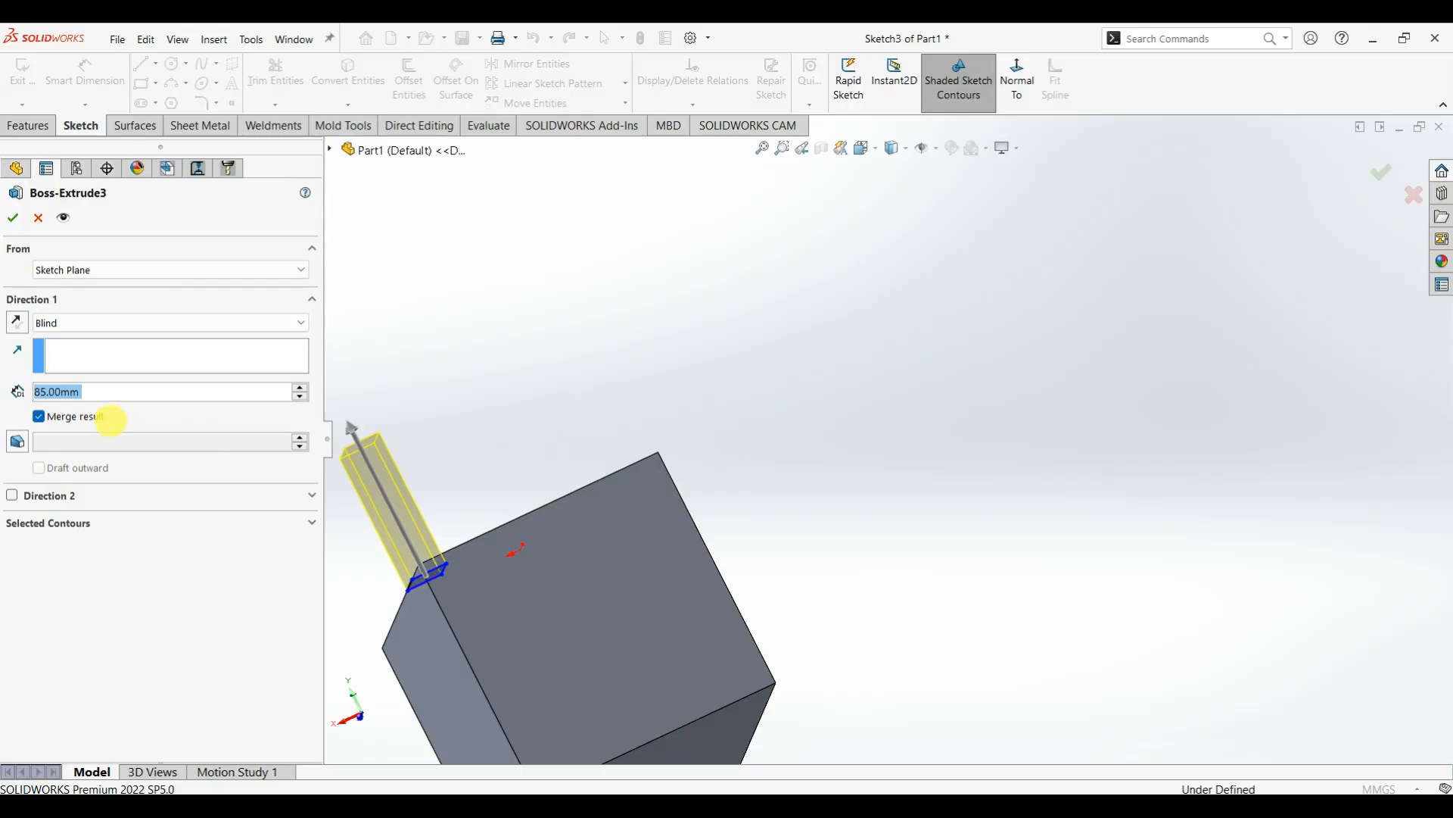
{"action": "middle_click_drag", "start_coordinate": [498, 393], "coordinate": [689, 490]}
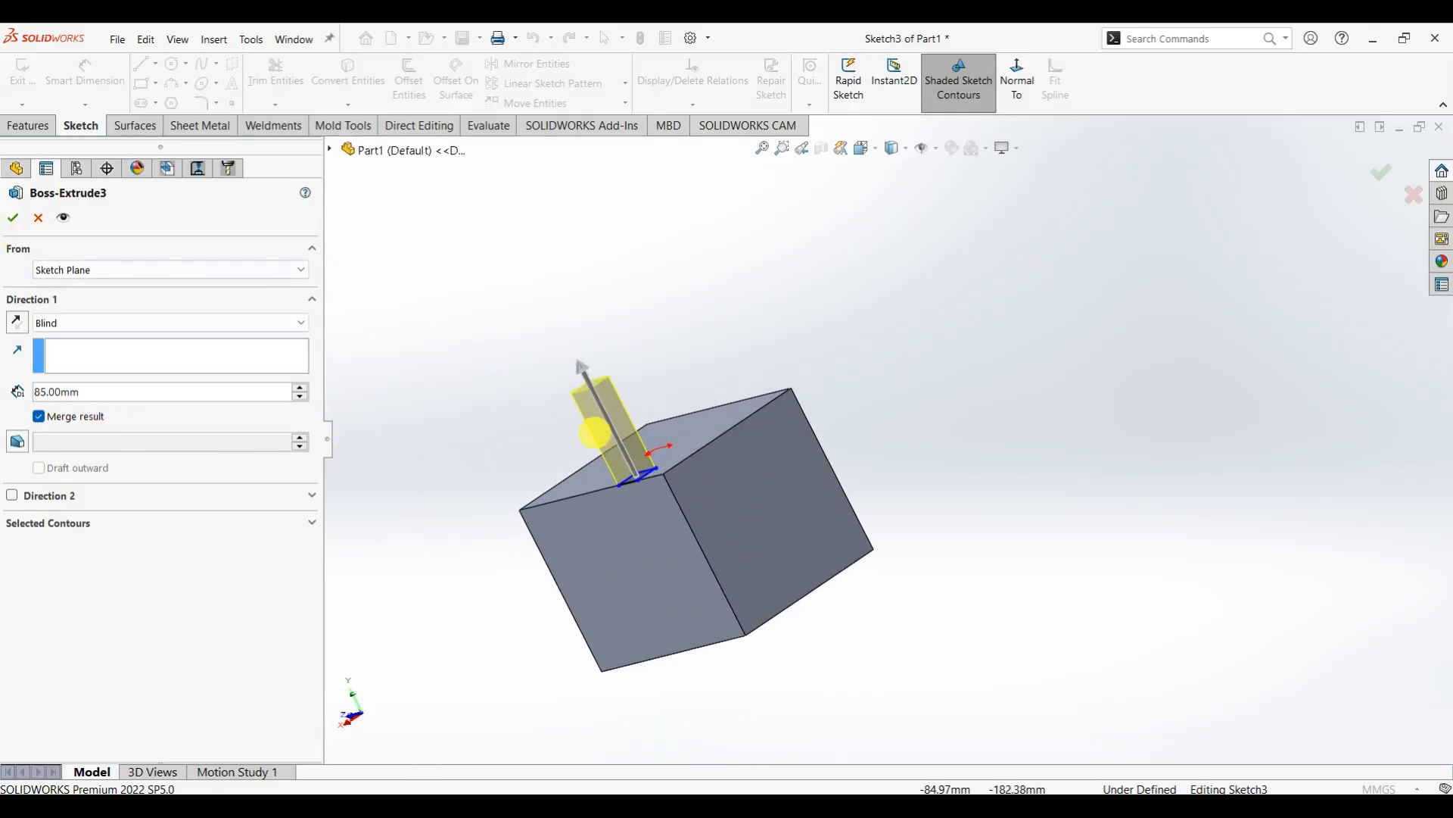
{"action": "scroll", "coordinate": [605, 427], "scroll_direction": "down", "scroll_amount": 2}
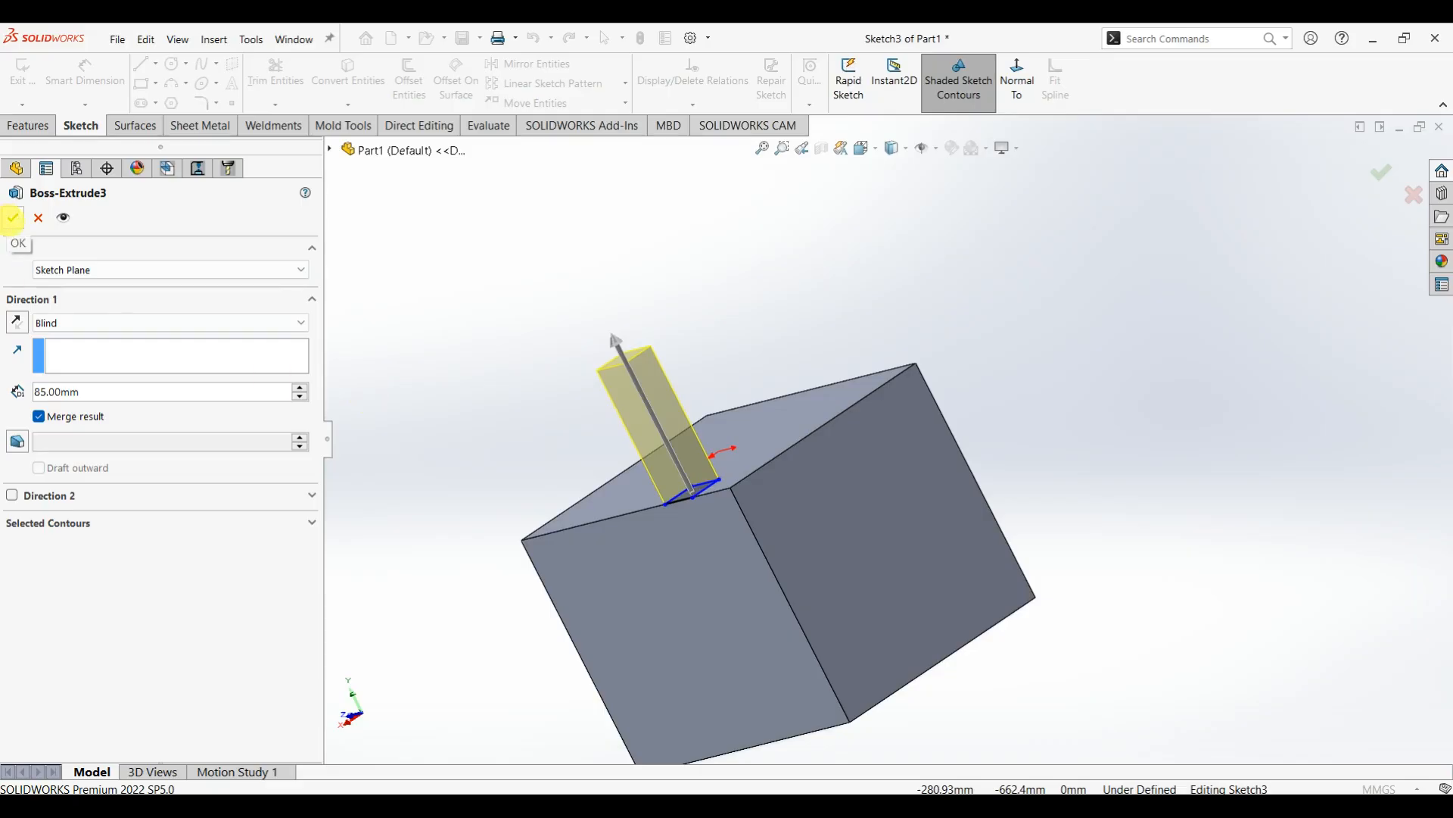
{"action": "left_click", "coordinate": [12, 217]}
{"action": "scroll", "coordinate": [687, 435], "scroll_direction": "down", "scroll_amount": 1}
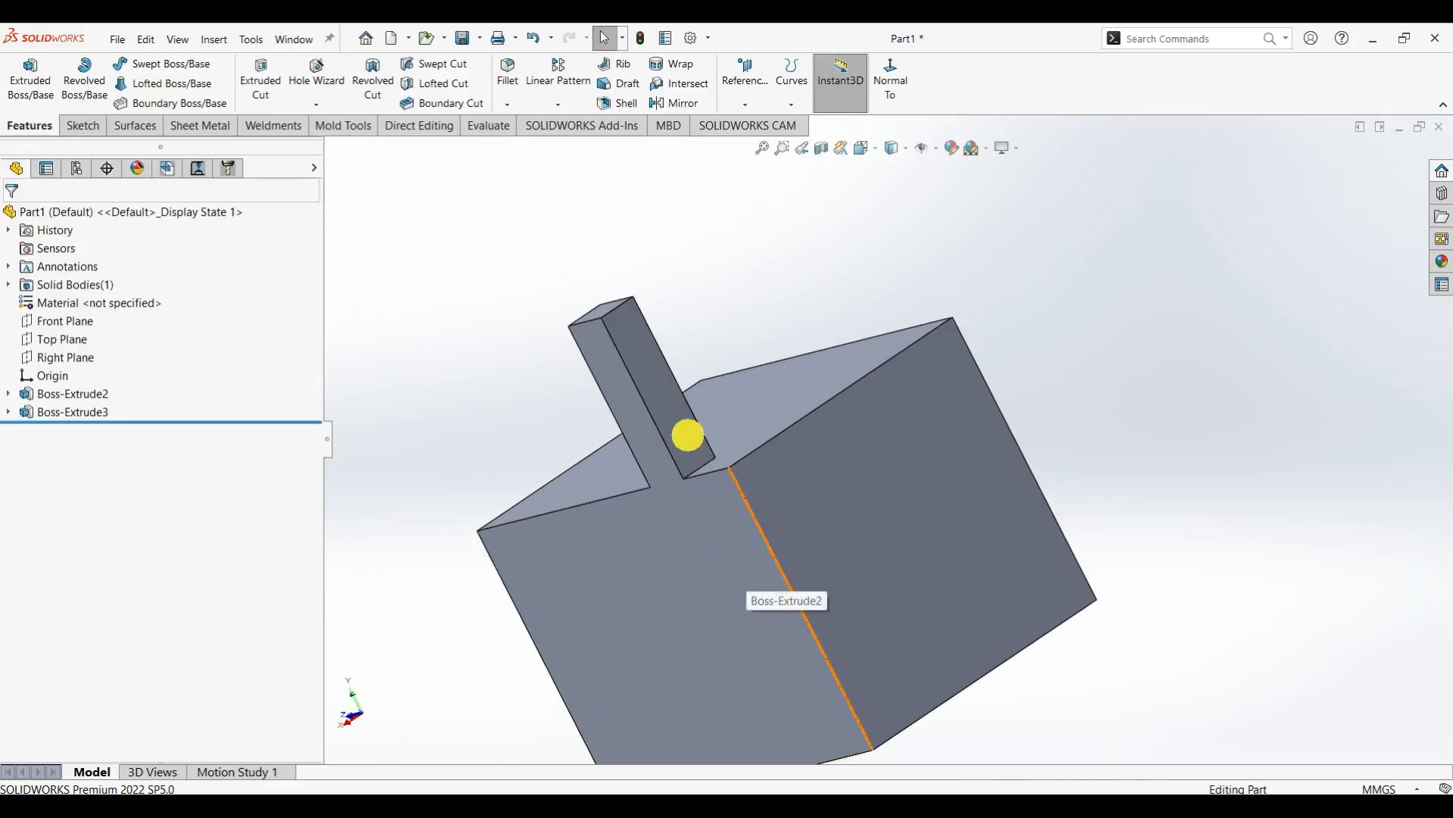
{"action": "scroll", "coordinate": [711, 496], "scroll_direction": "down", "scroll_amount": 1}
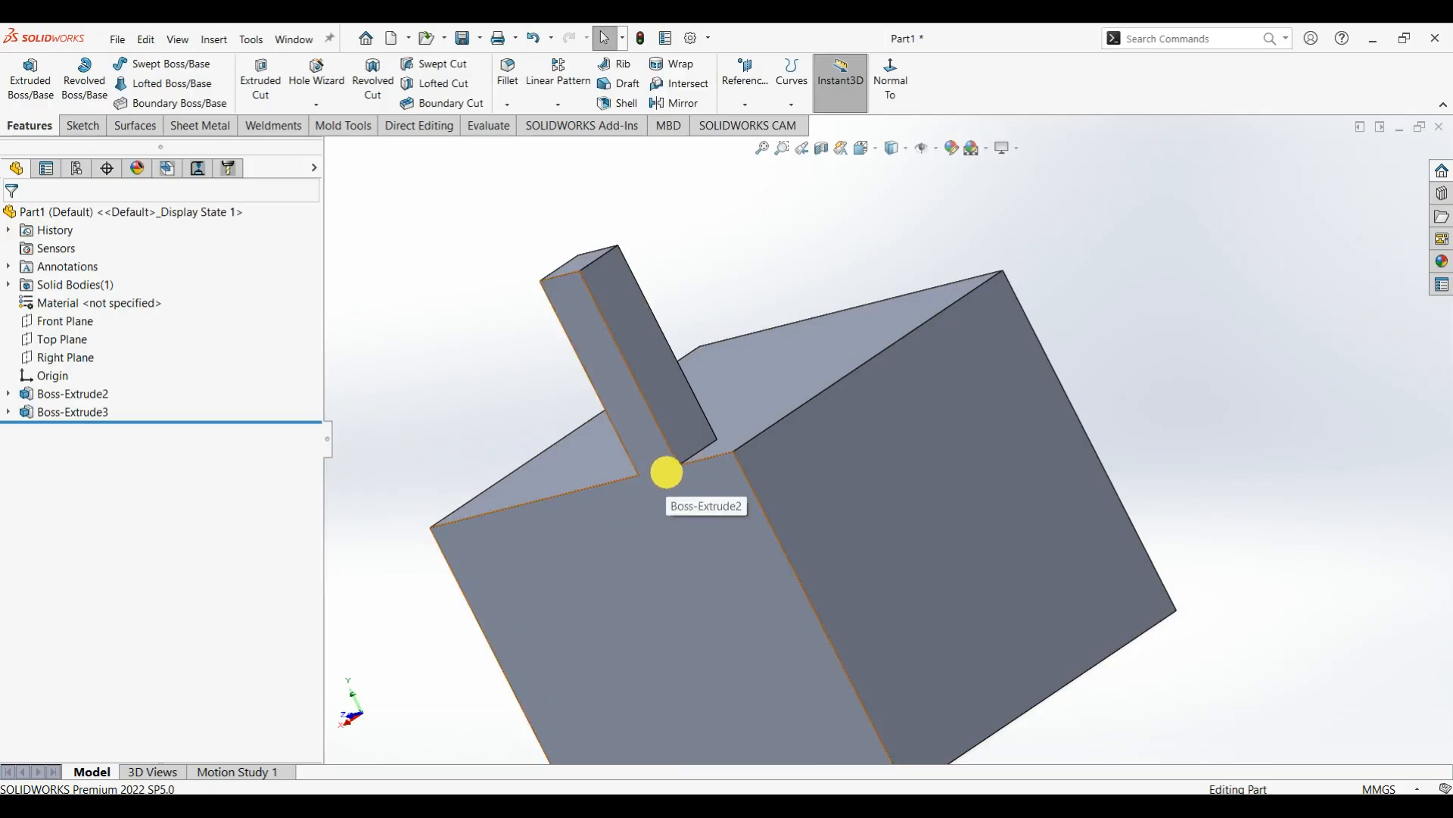
- Turn off Merge result for the small boss and inspect the boundary between it and the block
{"action": "middle_click_drag", "start_coordinate": [831, 520], "coordinate": [178, 454]}
{"action": "left_click", "coordinate": [67, 411]}
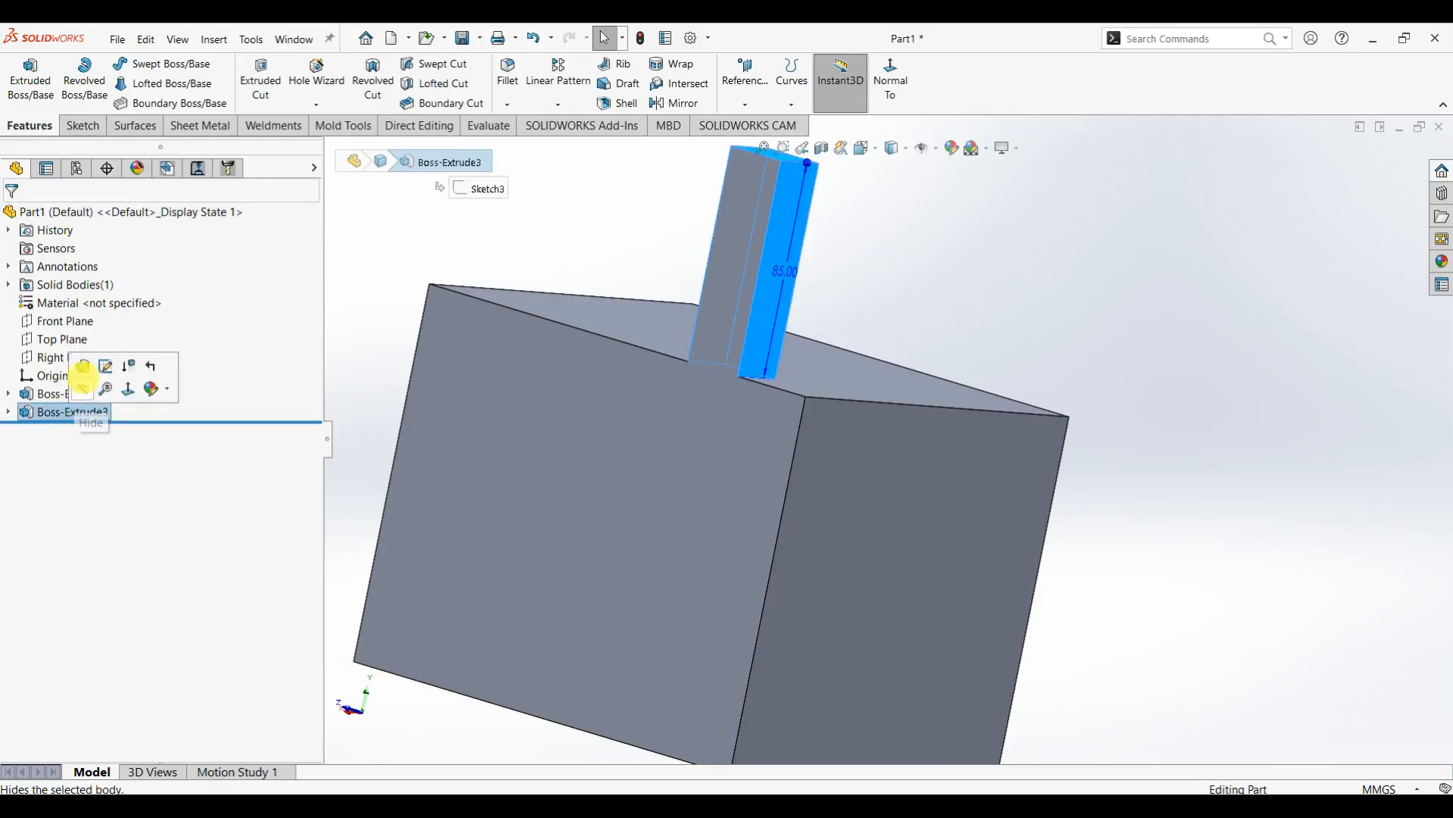
{"action": "left_click", "coordinate": [84, 366]}
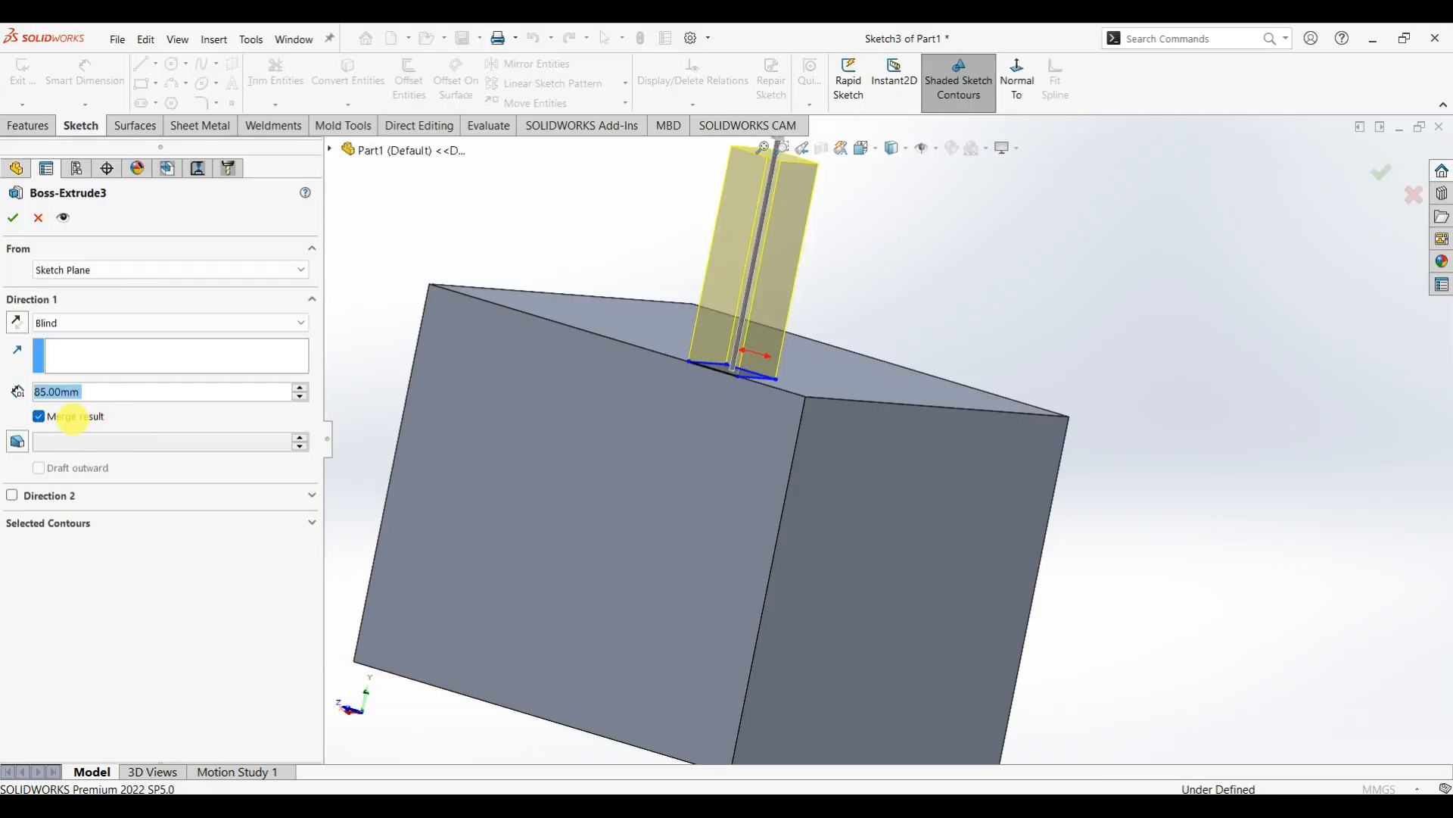
{"action": "left_click", "coordinate": [72, 418]}
{"action": "left_click", "coordinate": [13, 217]}
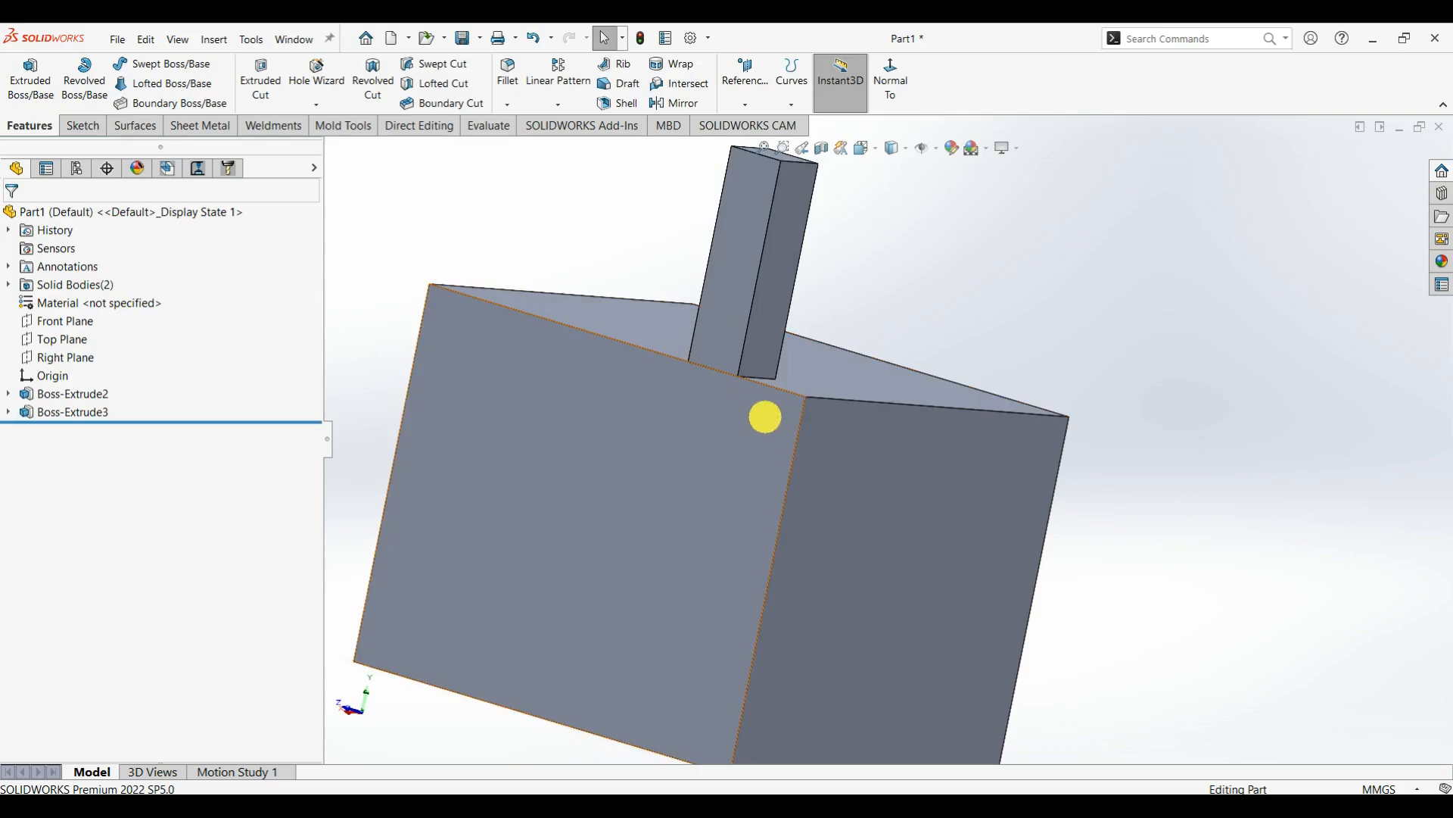
{"action": "scroll", "coordinate": [757, 409], "scroll_direction": "down", "scroll_amount": 5}
{"action": "scroll", "coordinate": [727, 409], "scroll_direction": "up", "scroll_amount": 5}
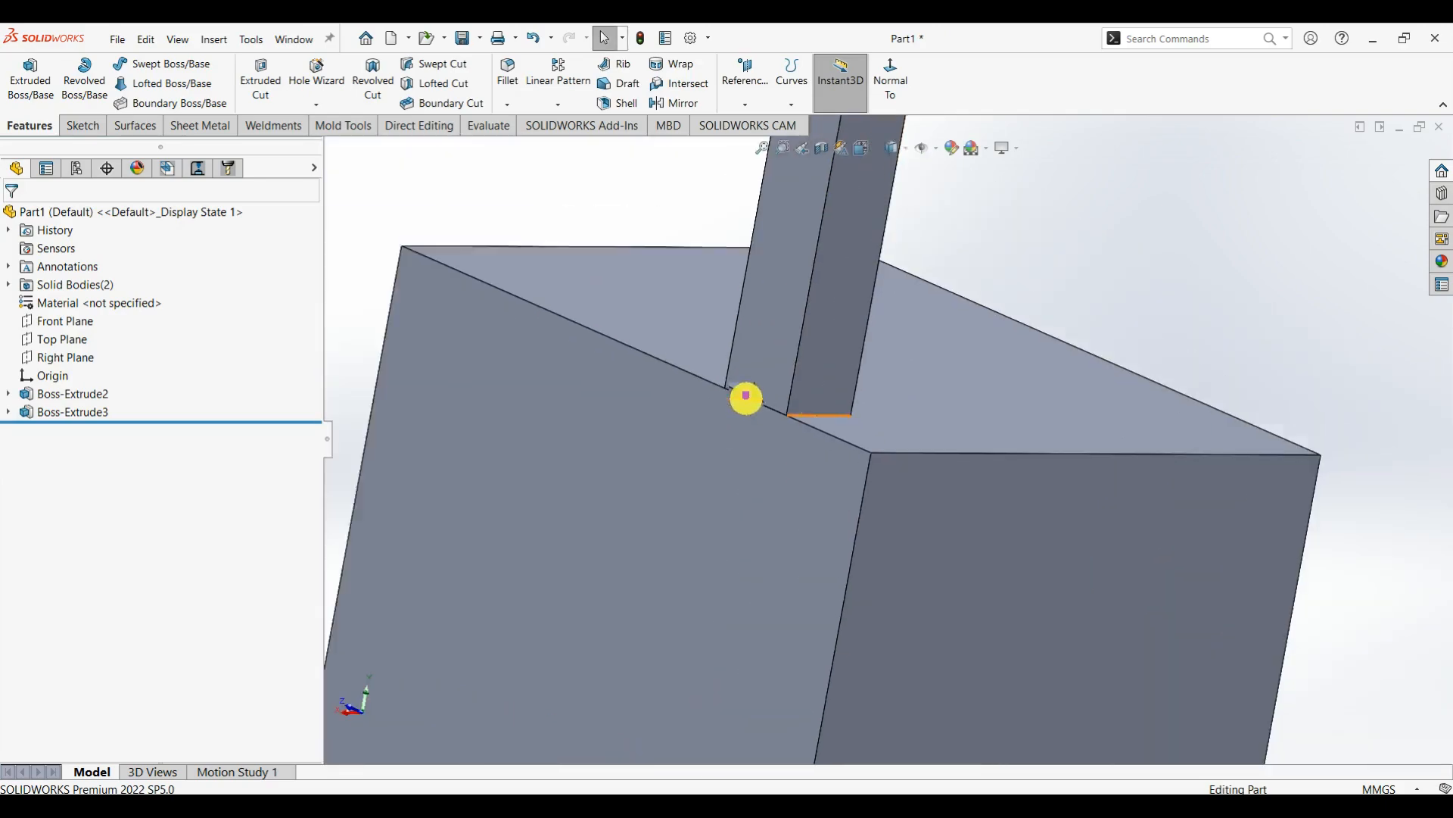
{"action": "left_click", "coordinate": [839, 542]}
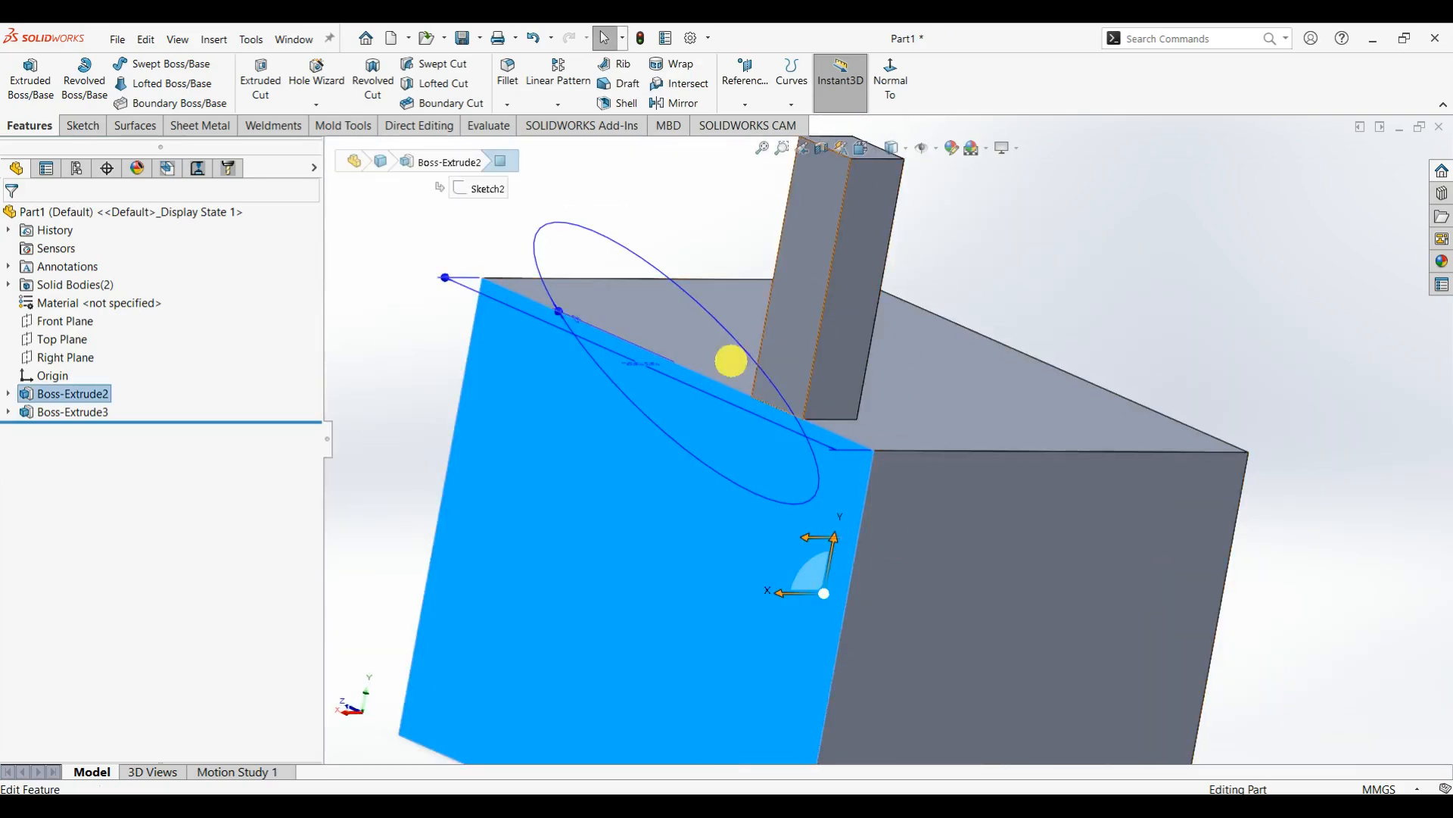
{"action": "left_click", "coordinate": [582, 211]}
- Turn Merge result back on for the small boss and inspect the model from several angles
{"action": "left_click", "coordinate": [97, 412]}
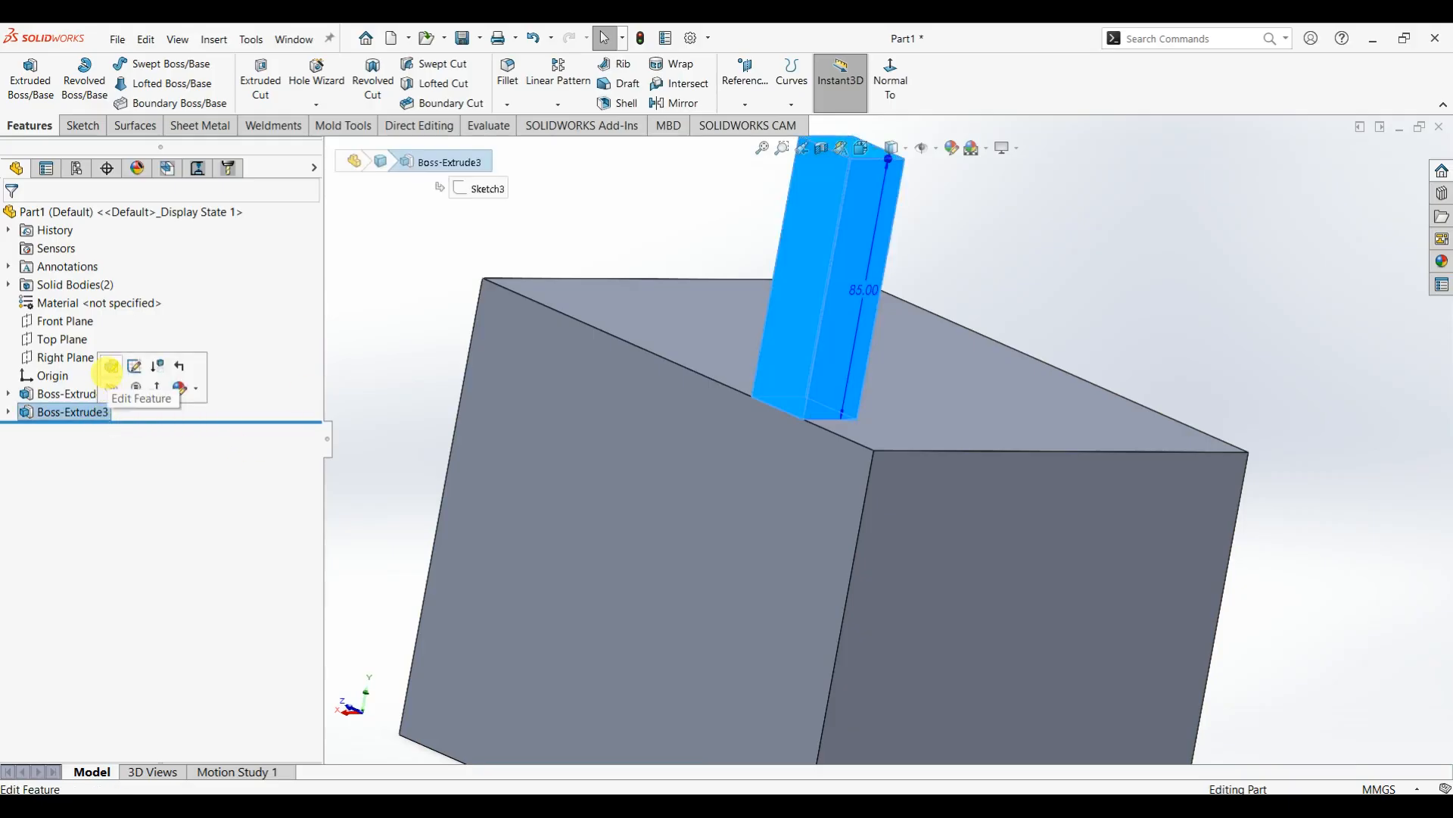
{"action": "left_click", "coordinate": [124, 366]}
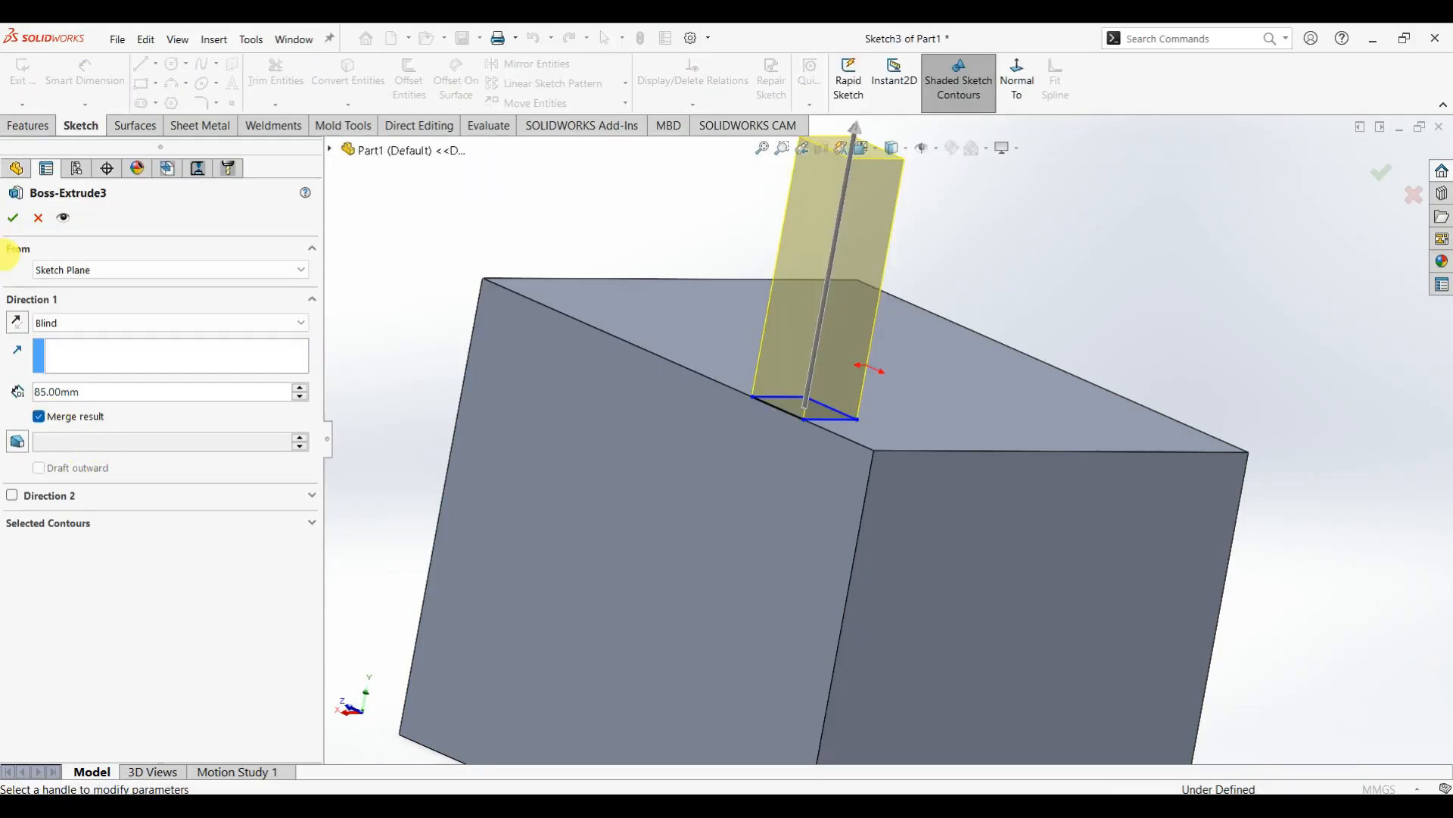
{"action": "left_click", "coordinate": [13, 217]}
{"action": "middle_click_drag", "start_coordinate": [471, 368], "coordinate": [678, 448]}
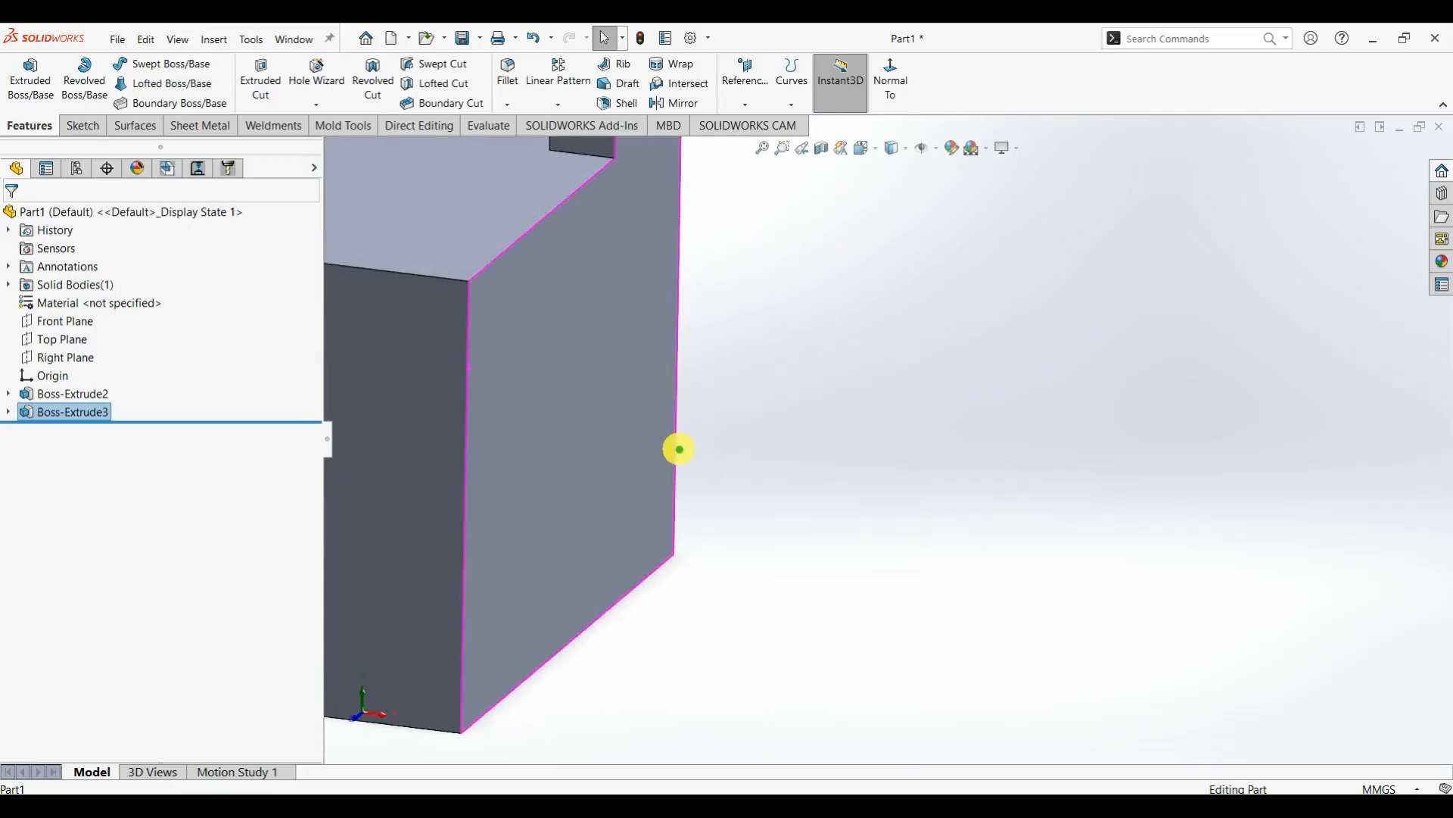
{"action": "scroll", "coordinate": [641, 410], "scroll_direction": "up", "scroll_amount": 5}
{"action": "middle_click_drag", "start_coordinate": [639, 366], "coordinate": [608, 492]}
{"action": "scroll", "coordinate": [641, 321], "scroll_direction": "down", "scroll_amount": 3}
{"action": "scroll", "coordinate": [634, 377], "scroll_direction": "down", "scroll_amount": 3}
{"action": "scroll", "coordinate": [656, 452], "scroll_direction": "up", "scroll_amount": 4}
{"action": "middle_click_drag", "start_coordinate": [782, 419], "coordinate": [811, 435]}
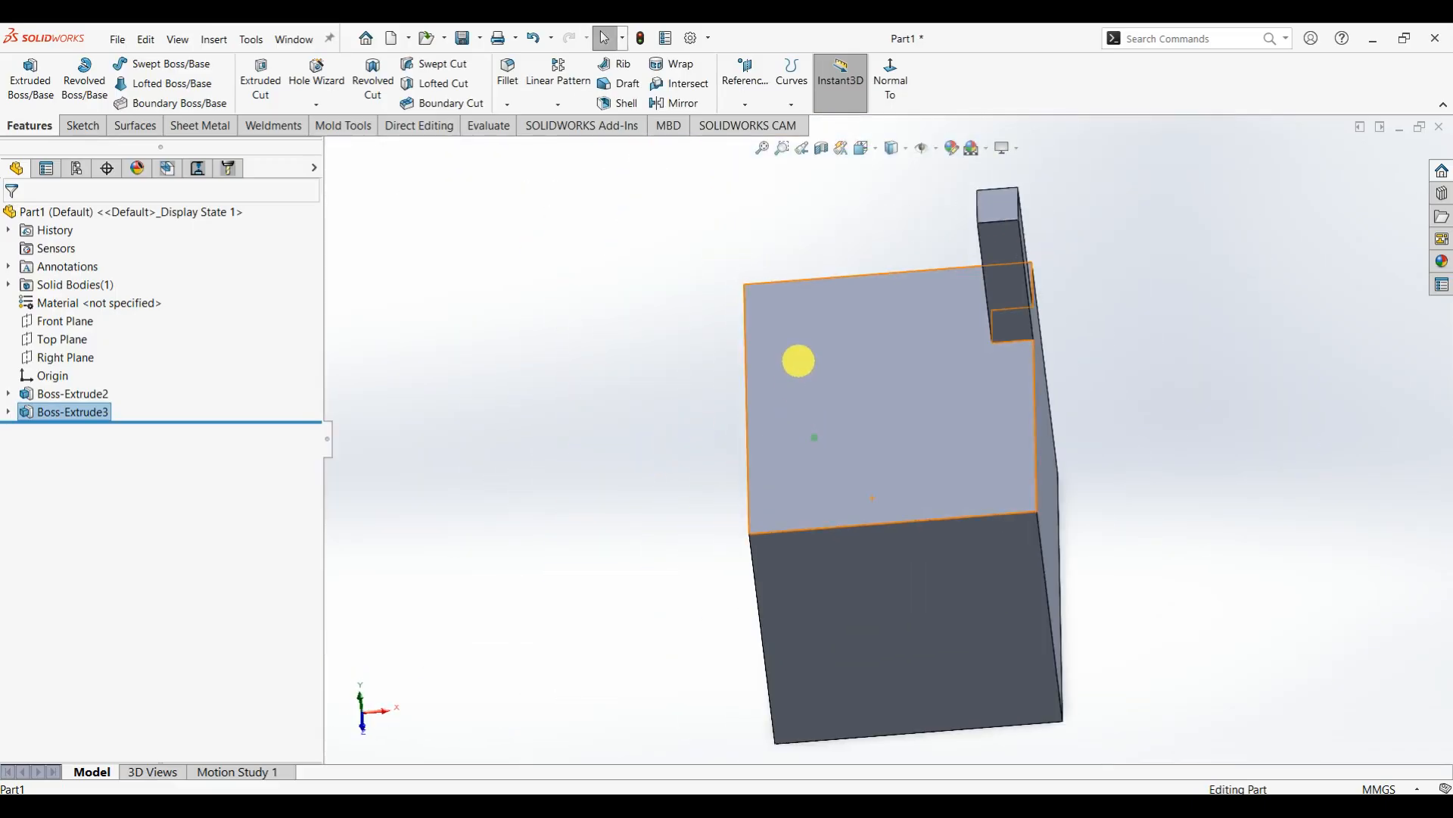
{"action": "left_click", "coordinate": [798, 360]}
{"action": "left_click", "coordinate": [864, 317]}
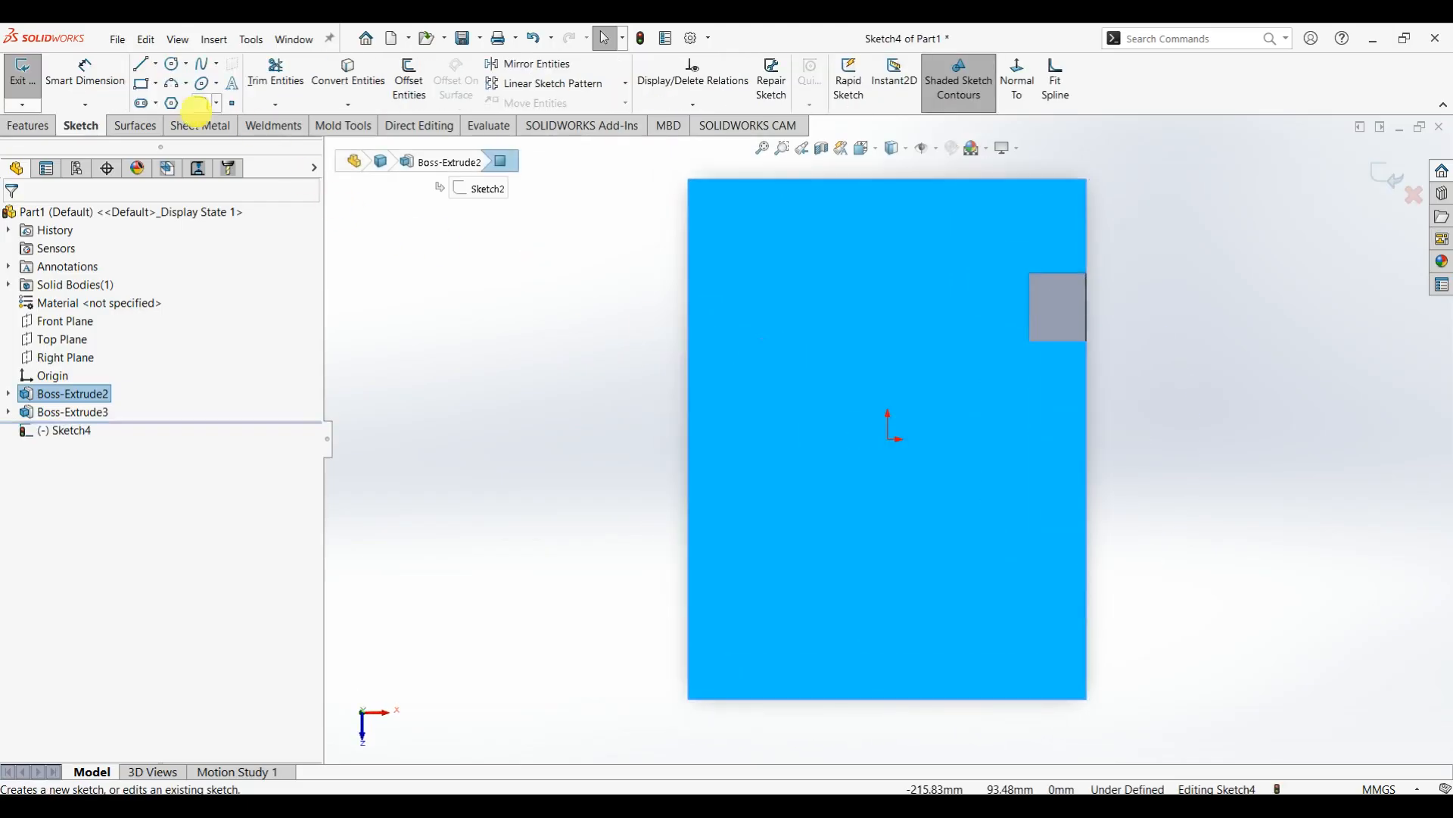
{"action": "left_click", "coordinate": [155, 83]}
{"action": "left_click", "coordinate": [193, 102]}
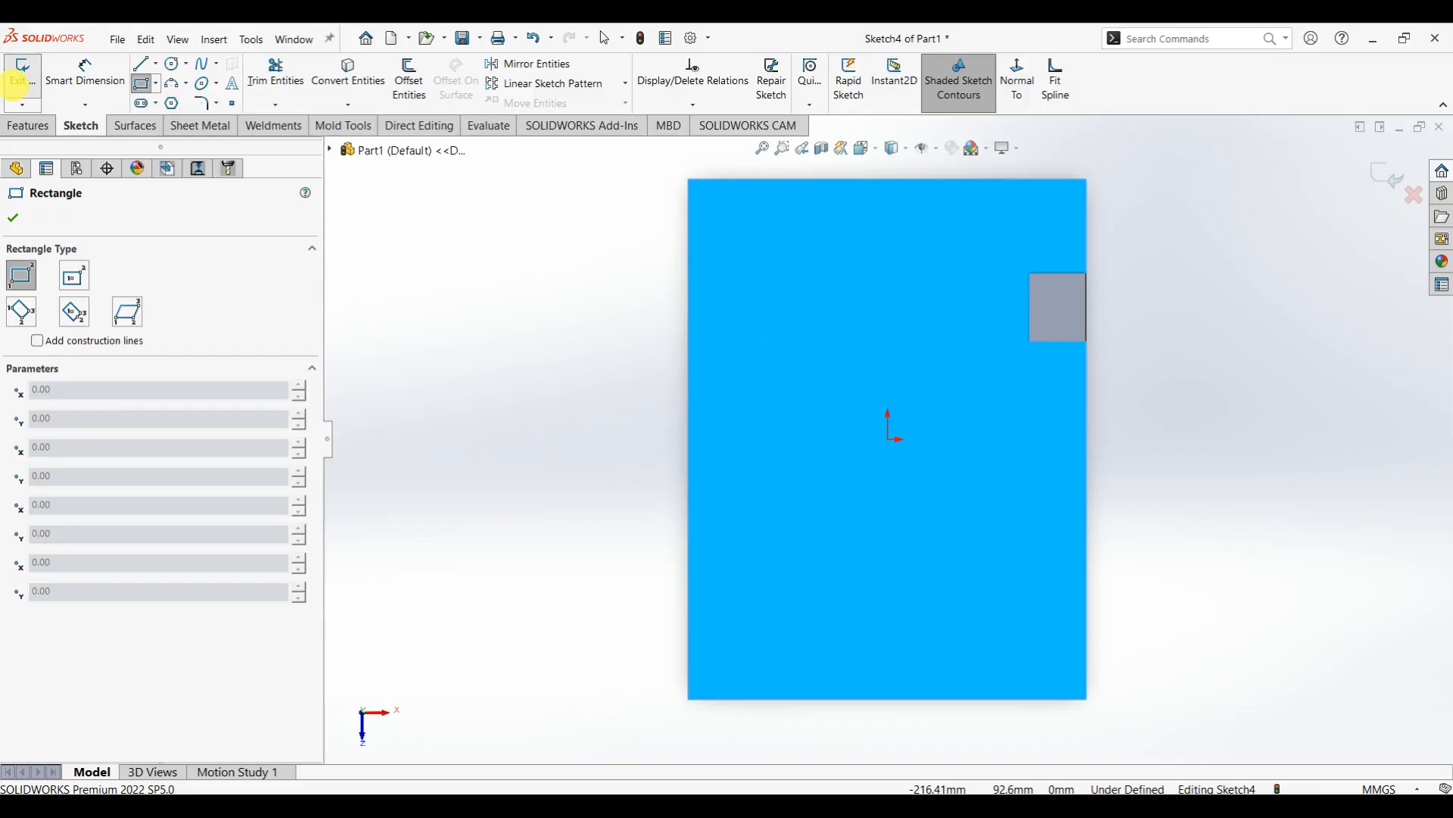
{"action": "left_click", "coordinate": [16, 82]}
- Start a sketch on the small boss's inner side face and draw a circle of about 8.9 mm radius near the face's middle
{"action": "mouse_move", "coordinate": [496, 464]}
{"action": "middle_mouse_down"}
{"action": "mouse_move", "coordinate": [704, 467]}
{"action": "mouse_move", "coordinate": [882, 350]}
{"action": "mouse_move", "coordinate": [941, 353]}
{"action": "middle_mouse_up"}
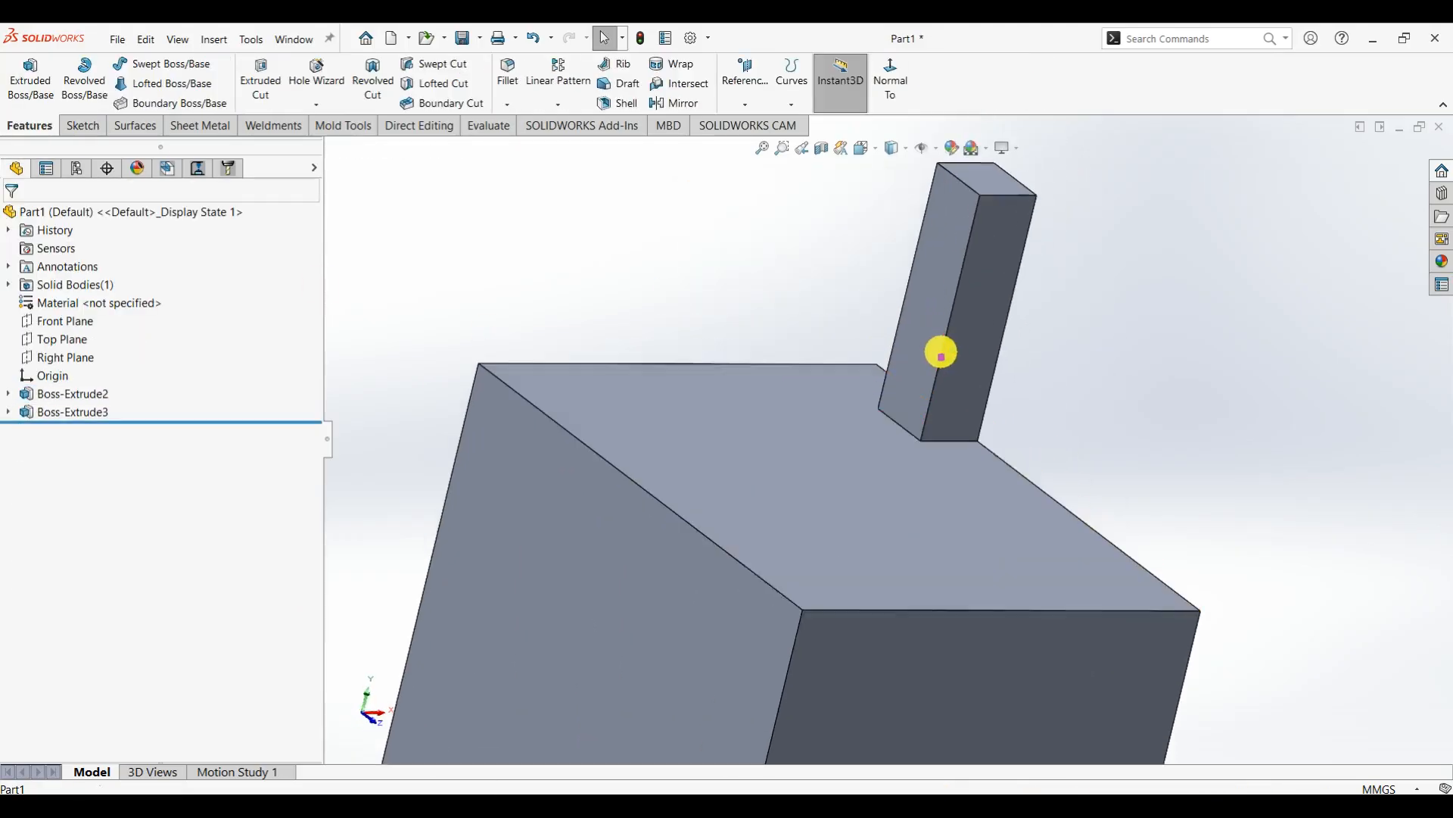
{"action": "left_click", "coordinate": [929, 341]}
{"action": "left_click", "coordinate": [992, 303]}
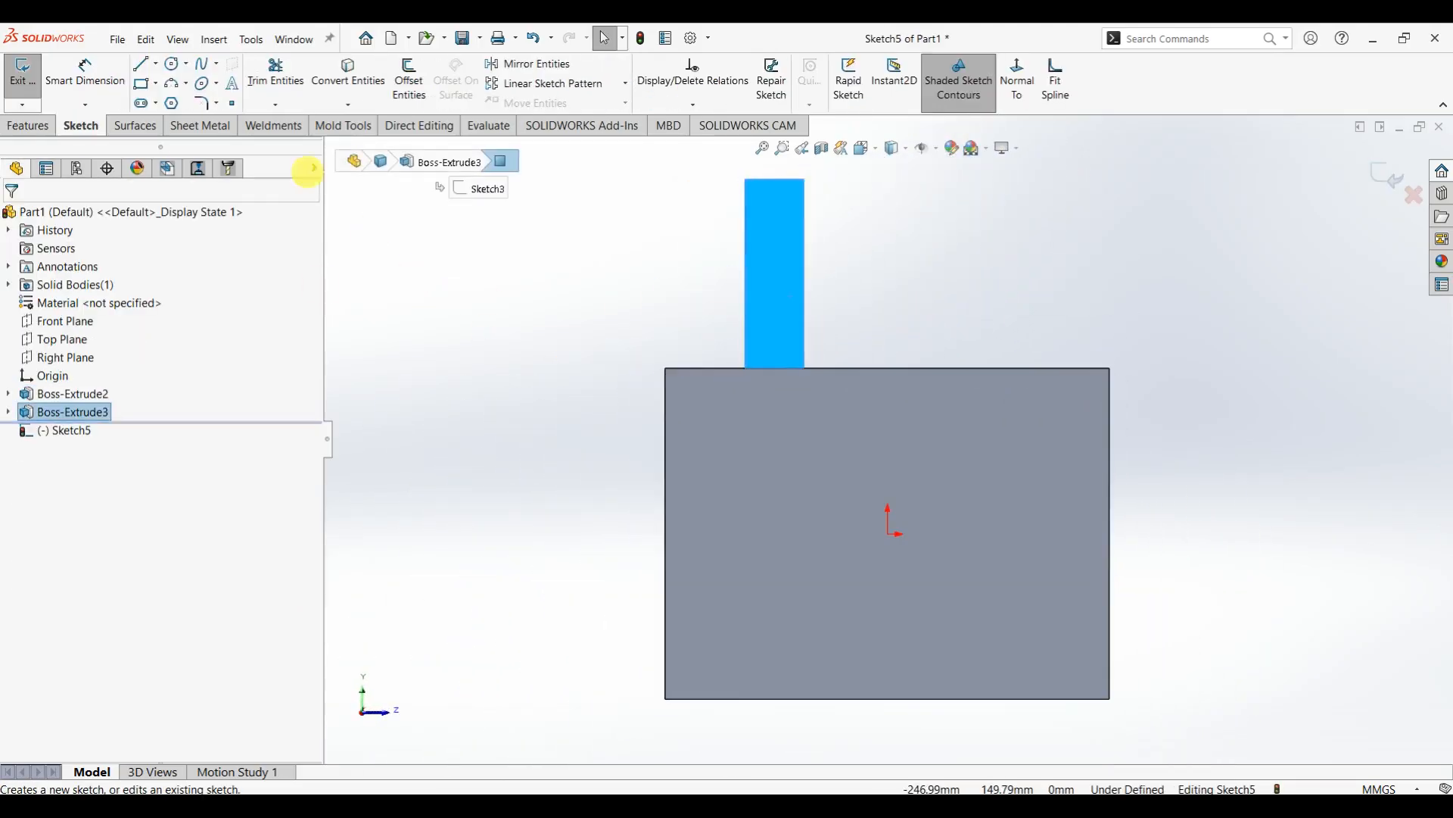
{"action": "left_click", "coordinate": [174, 64]}
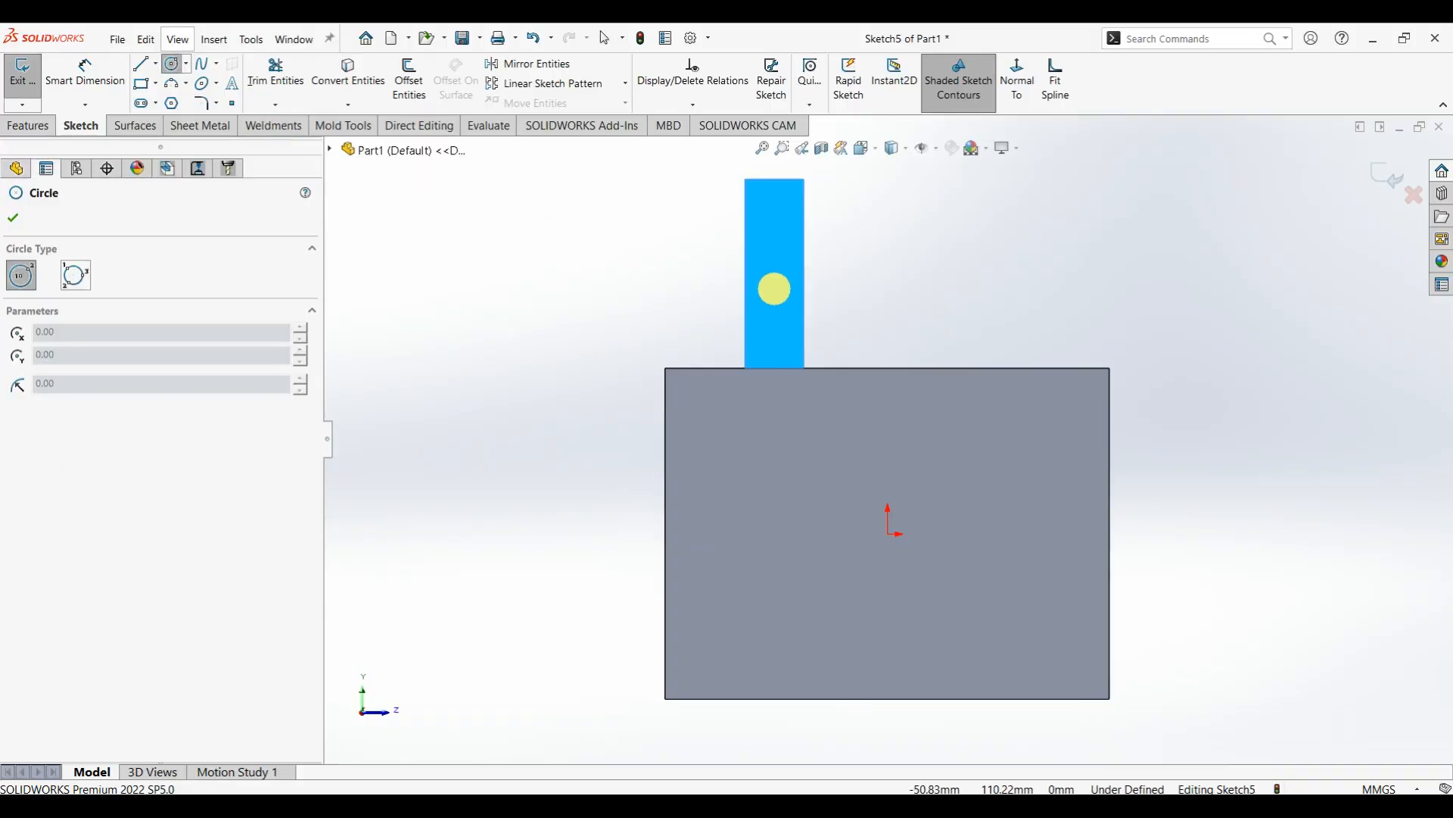
{"action": "left_click", "coordinate": [774, 288]}
{"action": "left_click", "coordinate": [773, 309]}
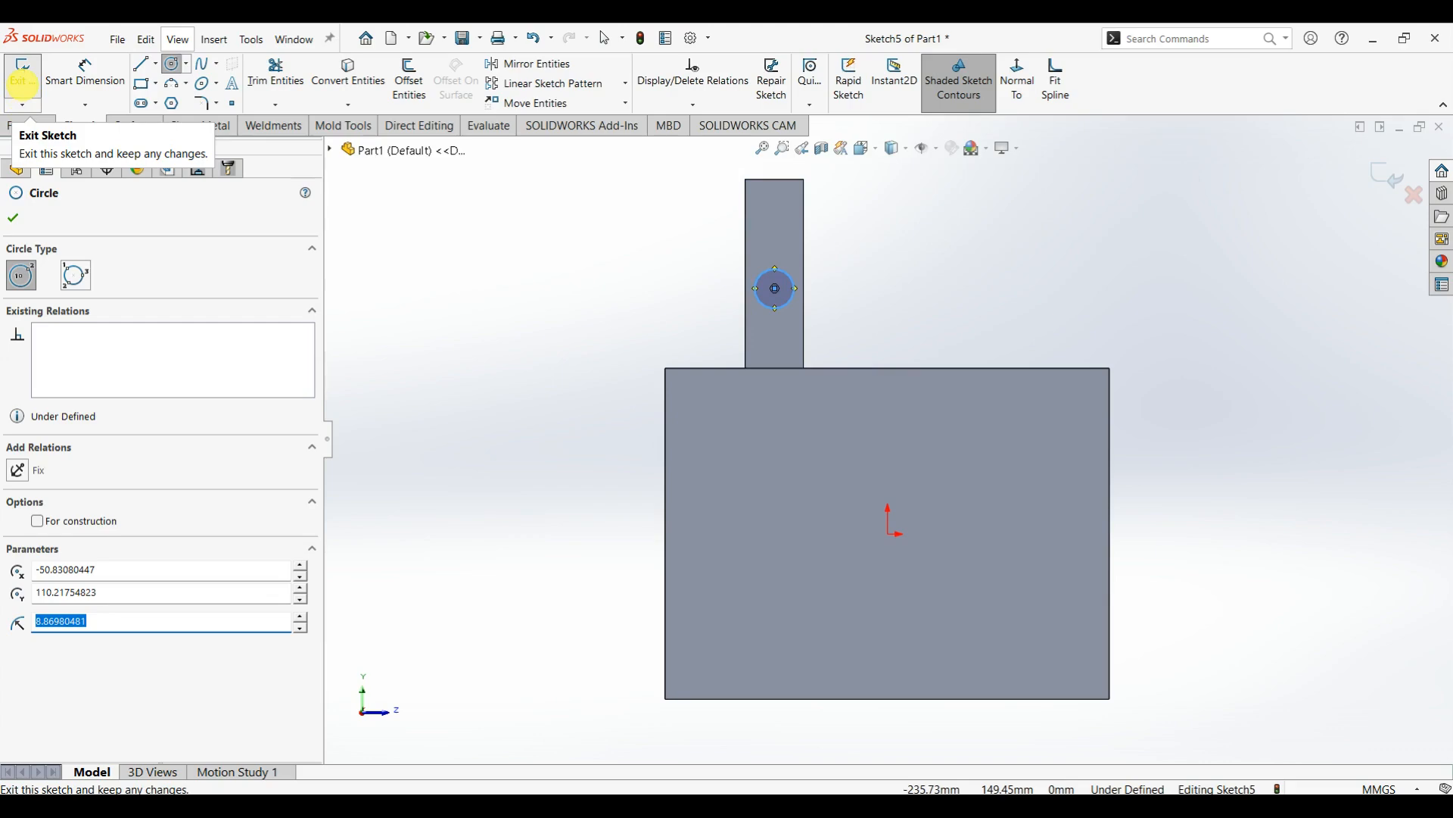
- Exit the circle sketch and start a new sketch on the block's top face
{"action": "left_click", "coordinate": [22, 75]}
{"action": "mouse_move", "coordinate": [727, 277]}
{"action": "middle_mouse_down"}
{"action": "mouse_move", "coordinate": [591, 355]}
{"action": "mouse_move", "coordinate": [834, 342]}
{"action": "mouse_move", "coordinate": [662, 507]}
{"action": "mouse_move", "coordinate": [850, 383]}
{"action": "mouse_move", "coordinate": [752, 432]}
{"action": "mouse_move", "coordinate": [681, 394]}
{"action": "middle_mouse_up"}
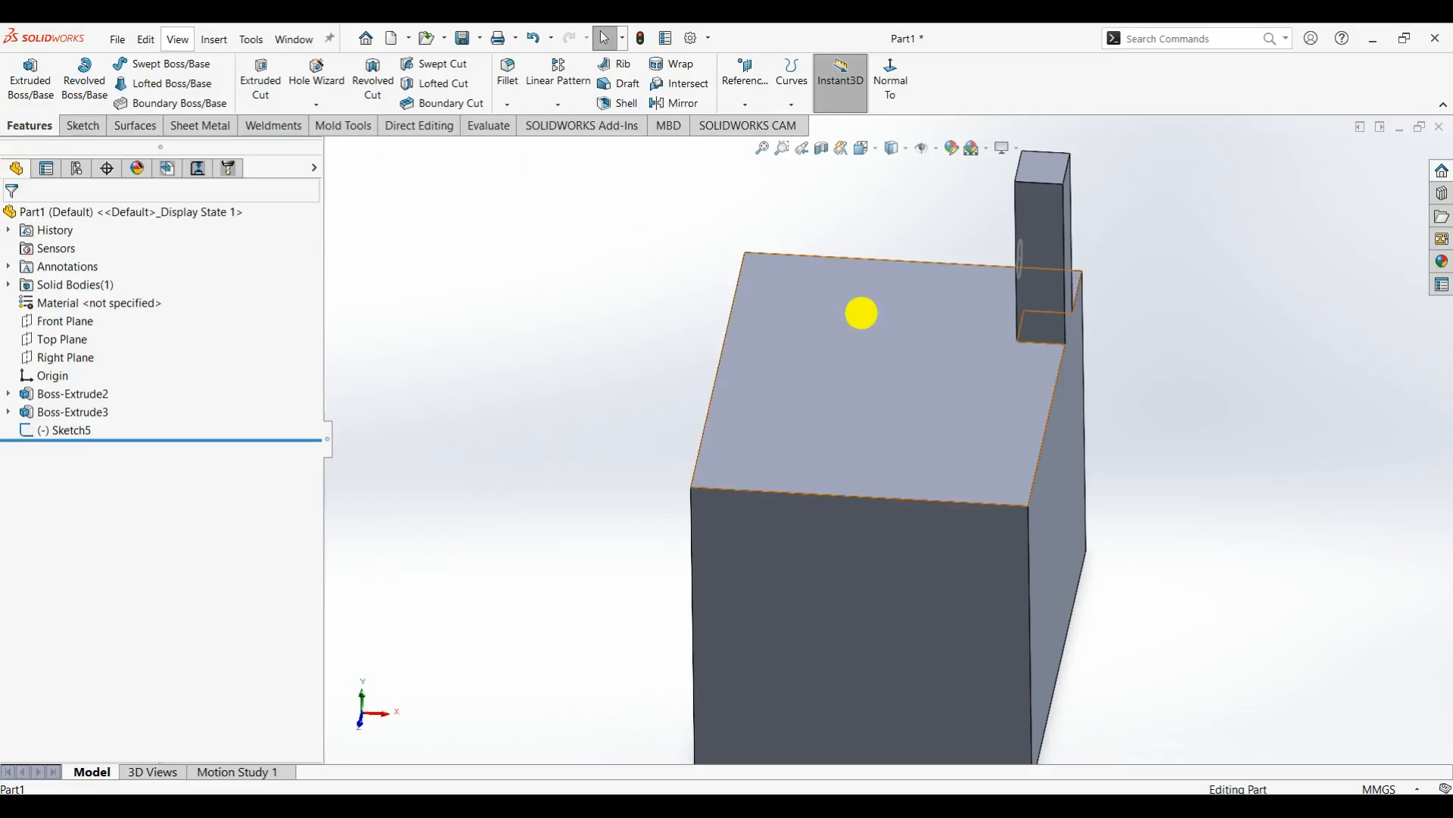
{"action": "left_click", "coordinate": [860, 311]}
{"action": "left_click", "coordinate": [916, 296]}
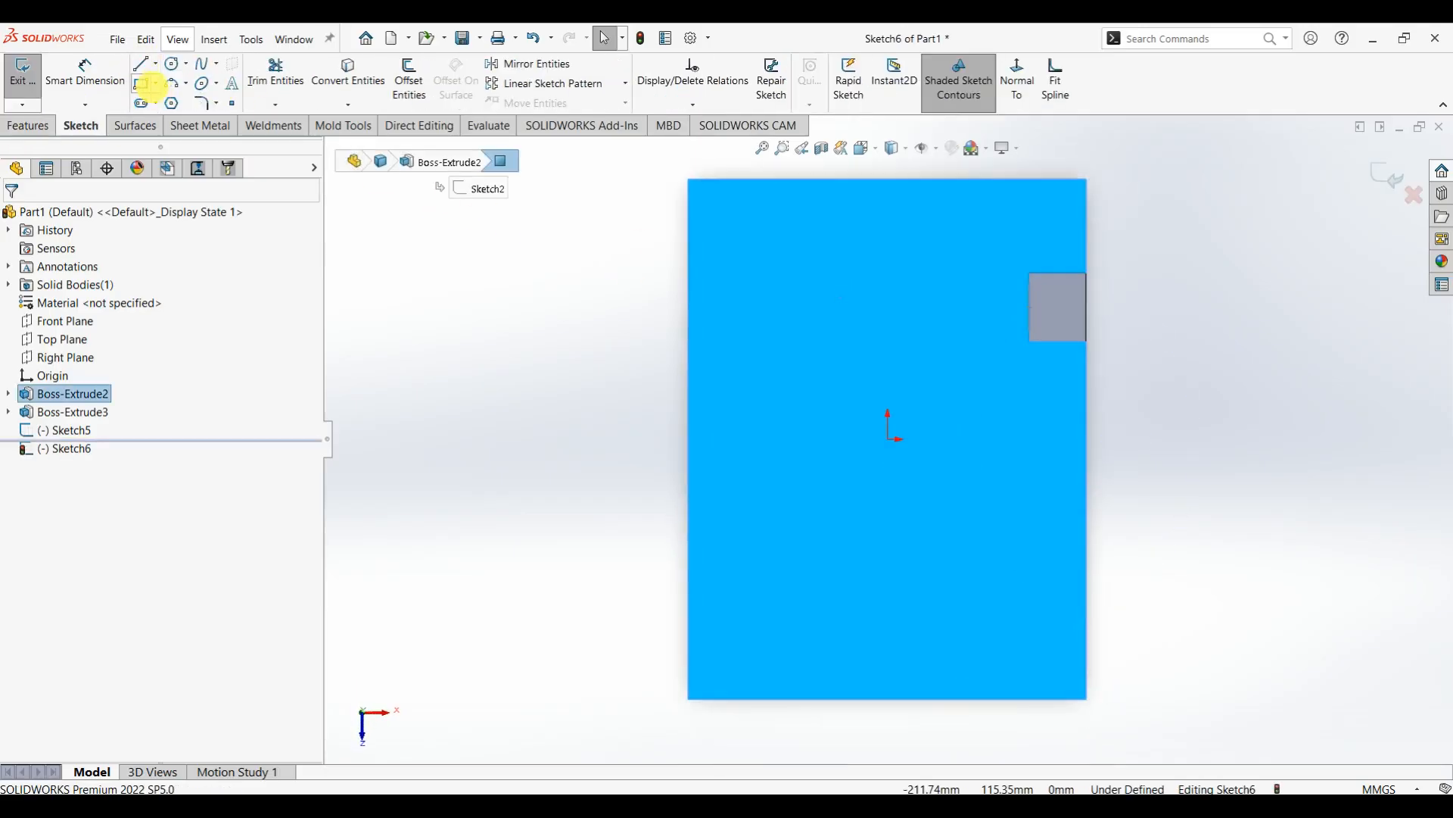
- Draw two corner rectangles about 29 mm long in line with the small boss, one on the opposite edge and one midway between
{"action": "left_click", "coordinate": [155, 83]}
{"action": "left_click", "coordinate": [174, 103]}
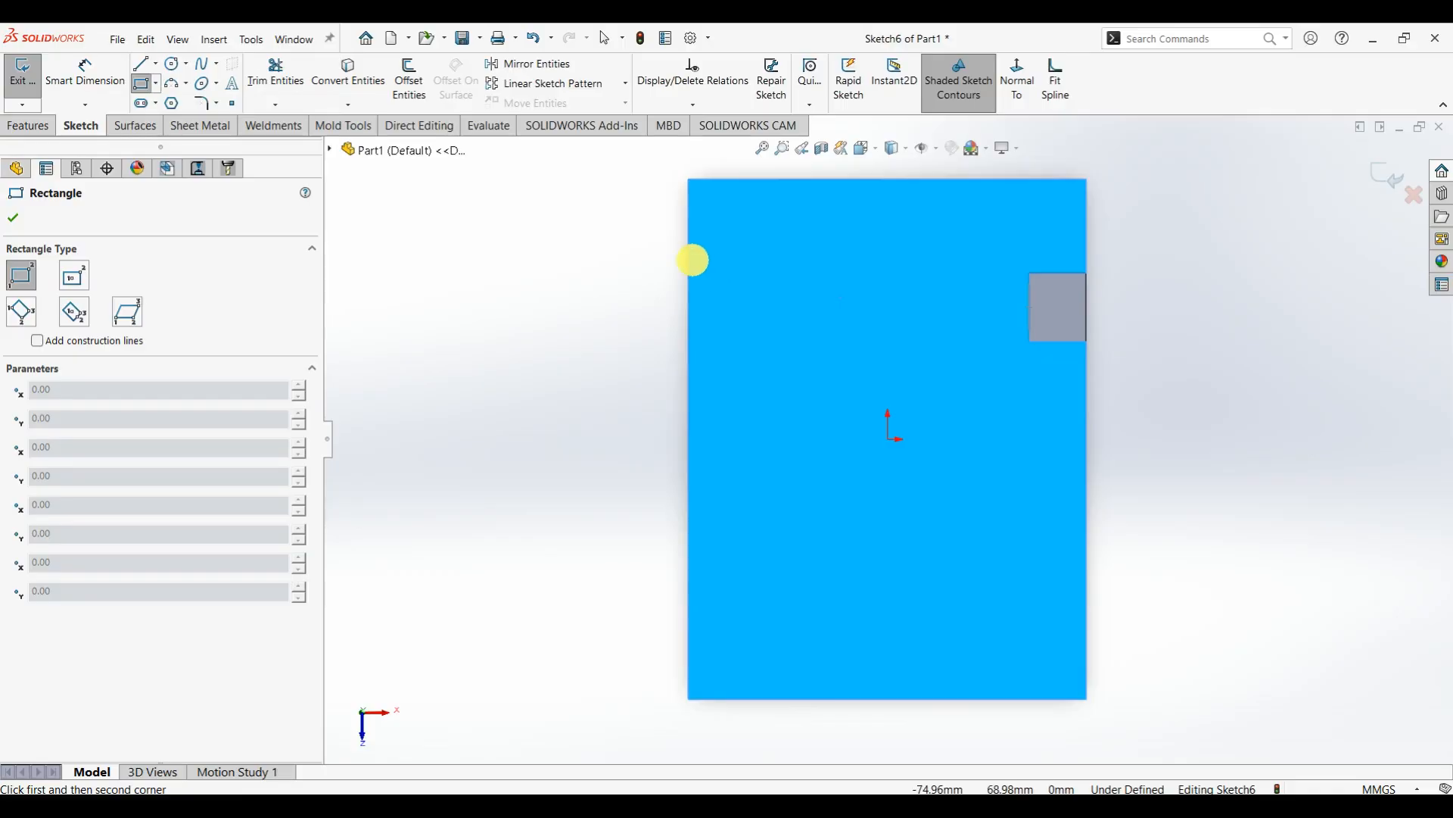
{"action": "left_click", "coordinate": [688, 267]}
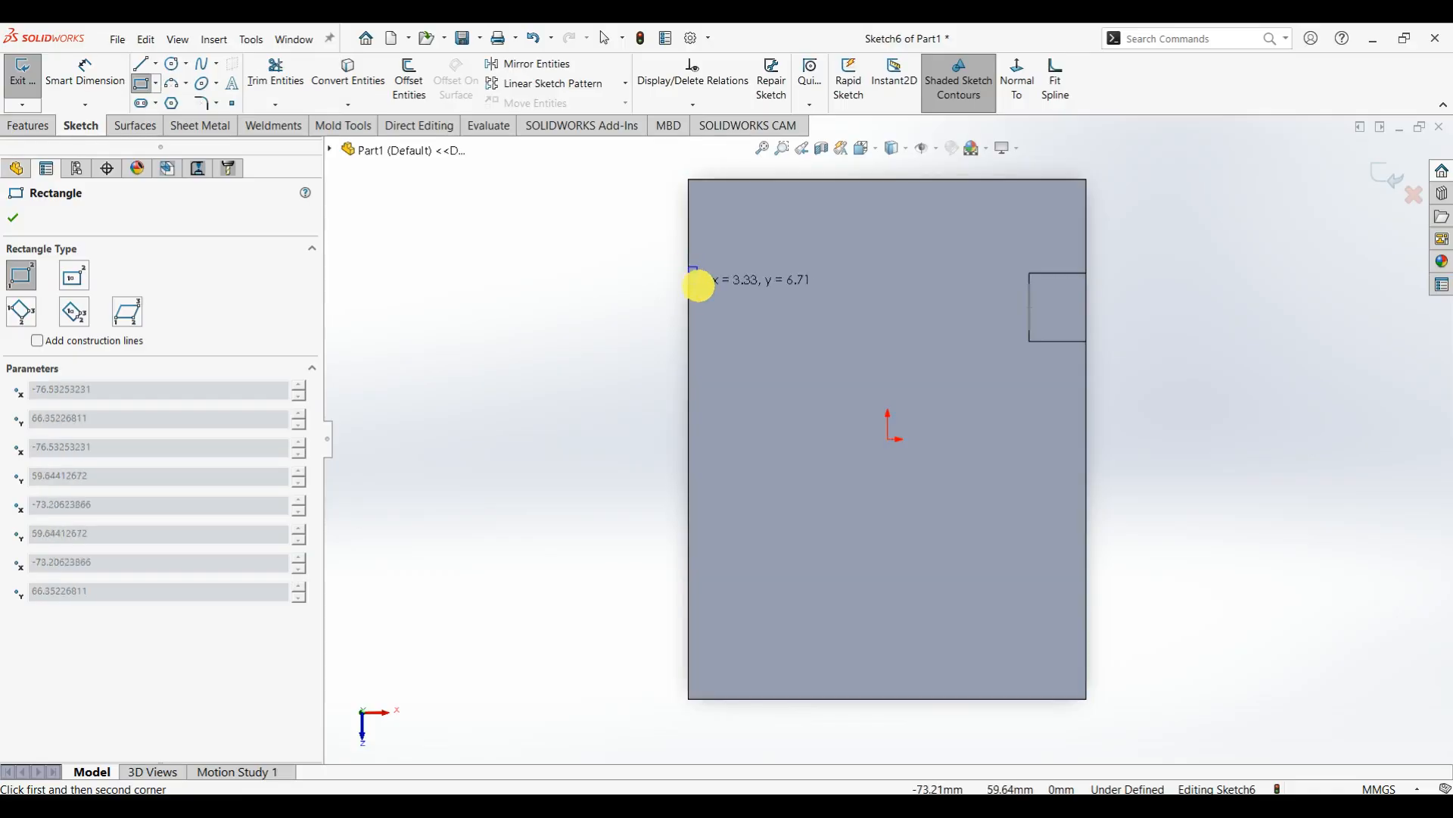
{"action": "left_click", "coordinate": [738, 342]}
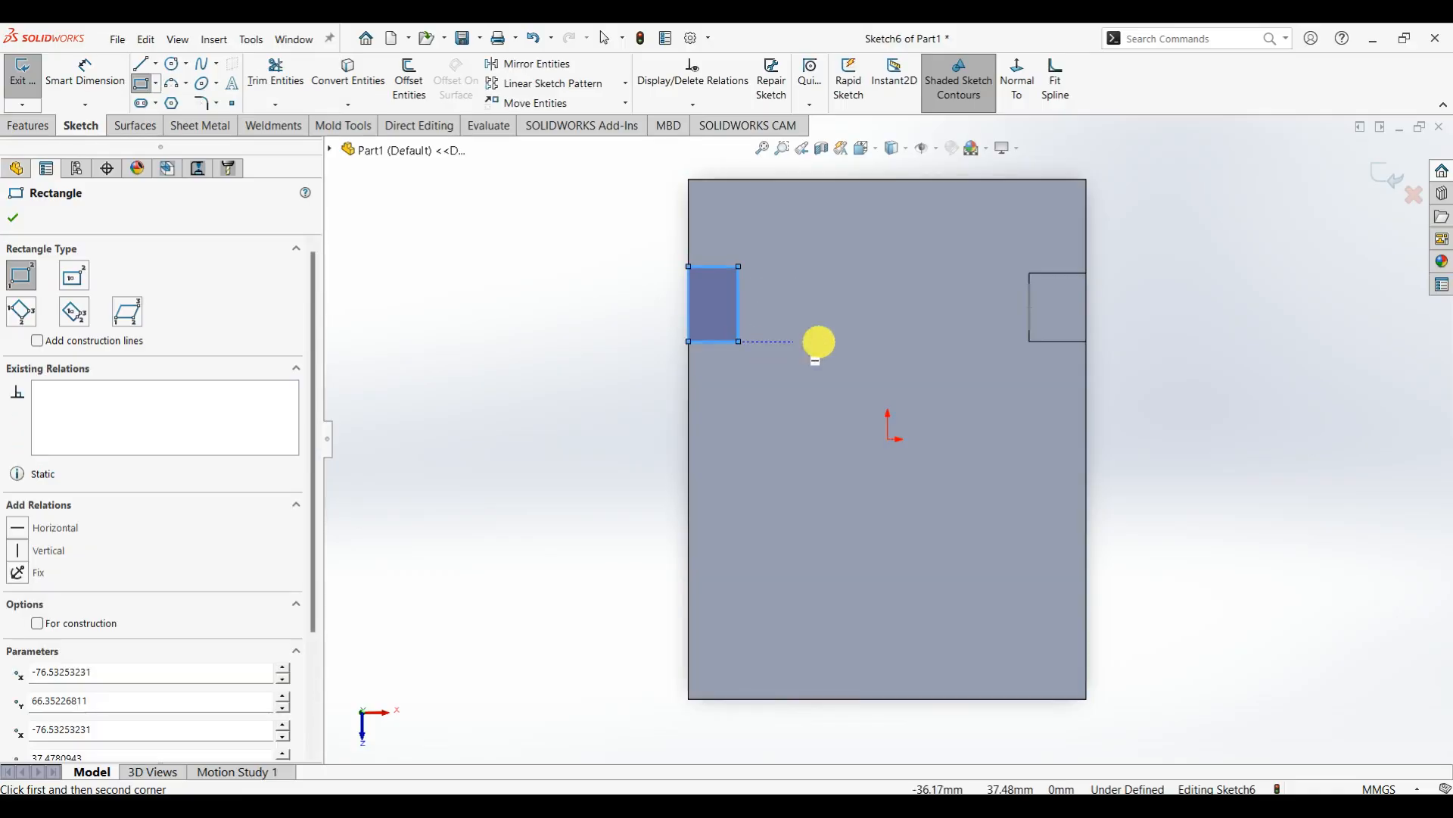
{"action": "left_click", "coordinate": [861, 267]}
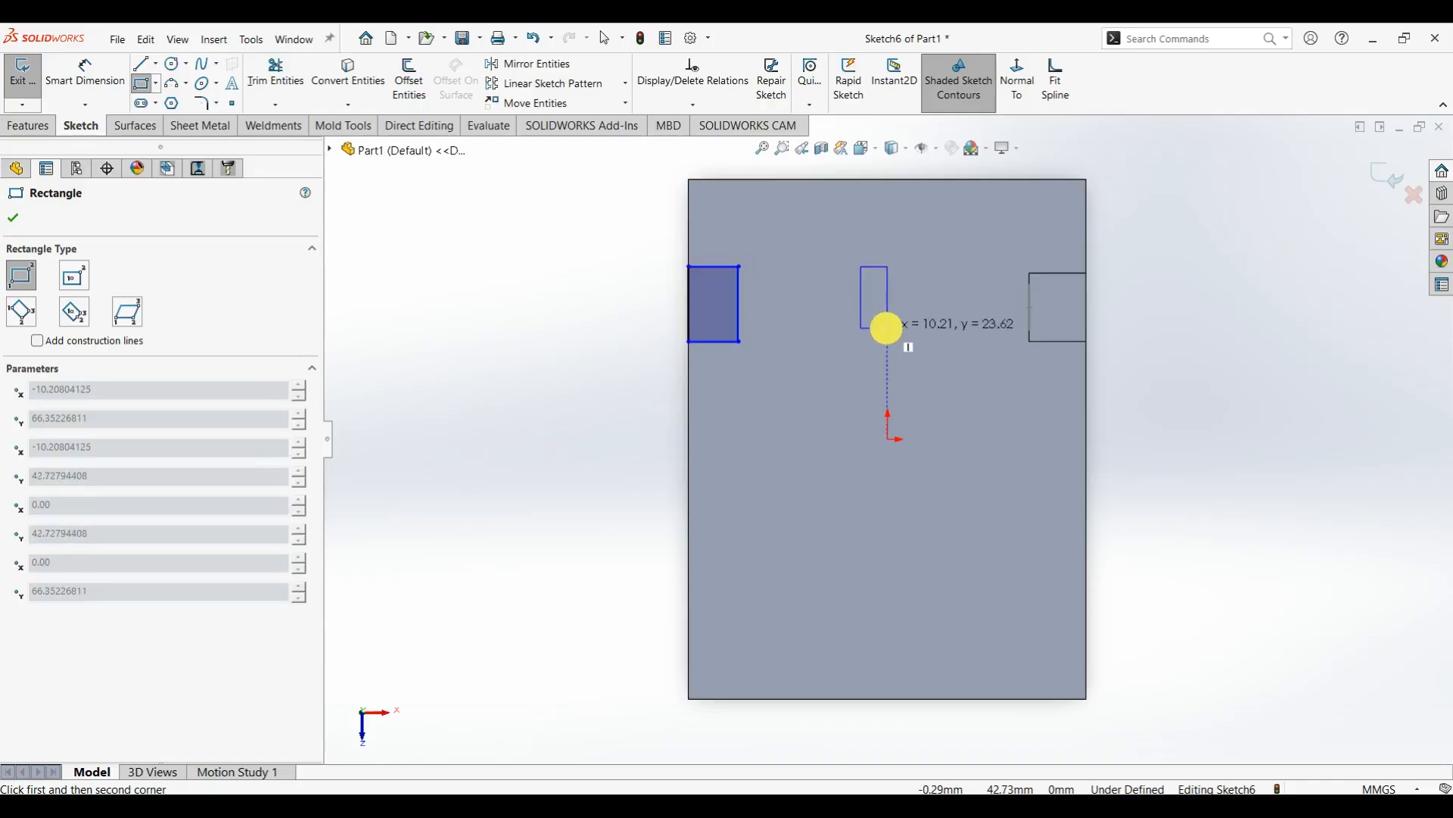
{"action": "left_click", "coordinate": [911, 338]}
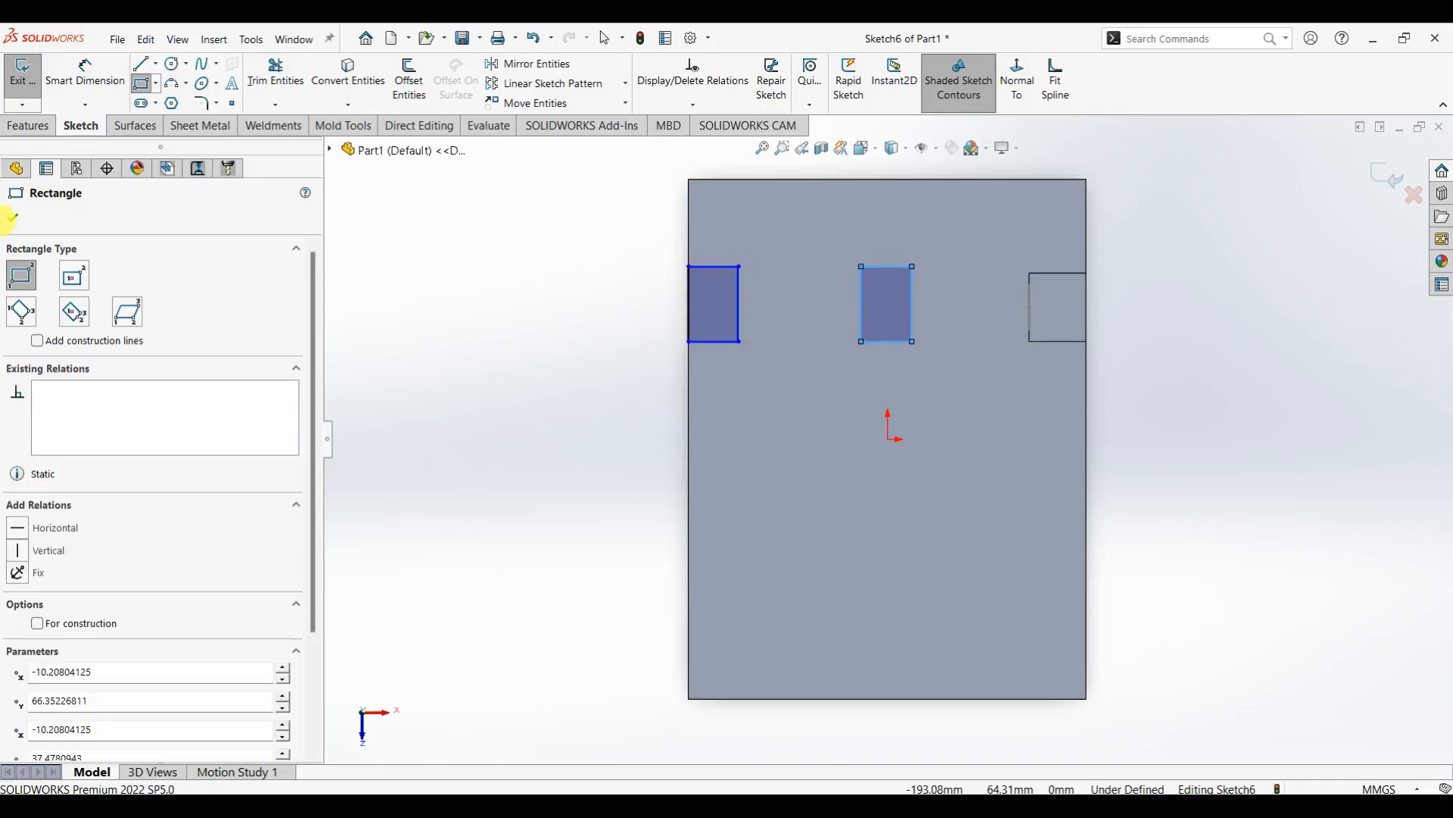
{"action": "left_click", "coordinate": [13, 218]}
- Extrude both rectangles upward 85 mm with a Blind end condition and Merge result on
{"action": "left_click", "coordinate": [28, 125]}
{"action": "left_click", "coordinate": [30, 80]}
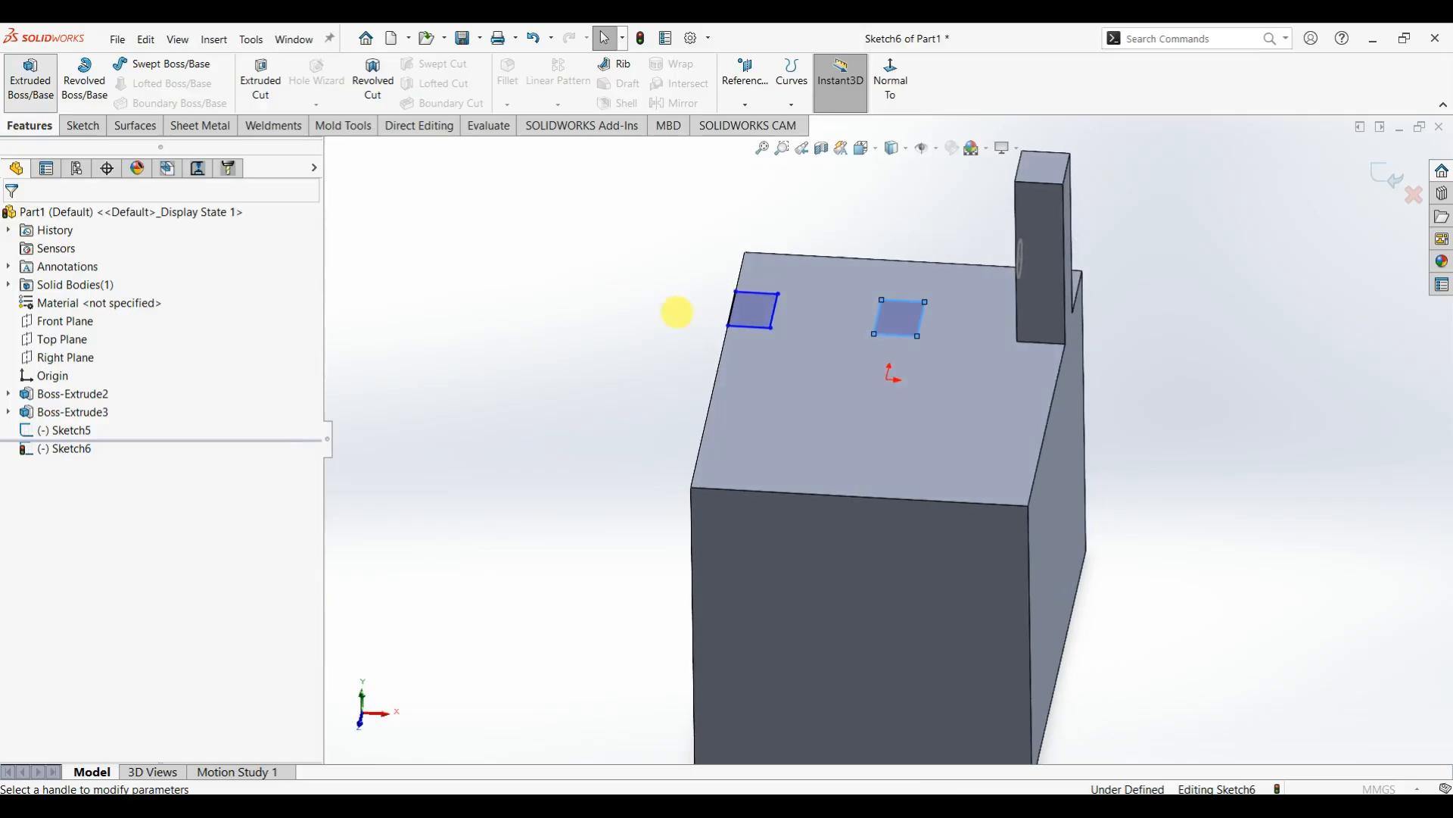
{"action": "middle_click_drag", "start_coordinate": [855, 374], "coordinate": [749, 367]}
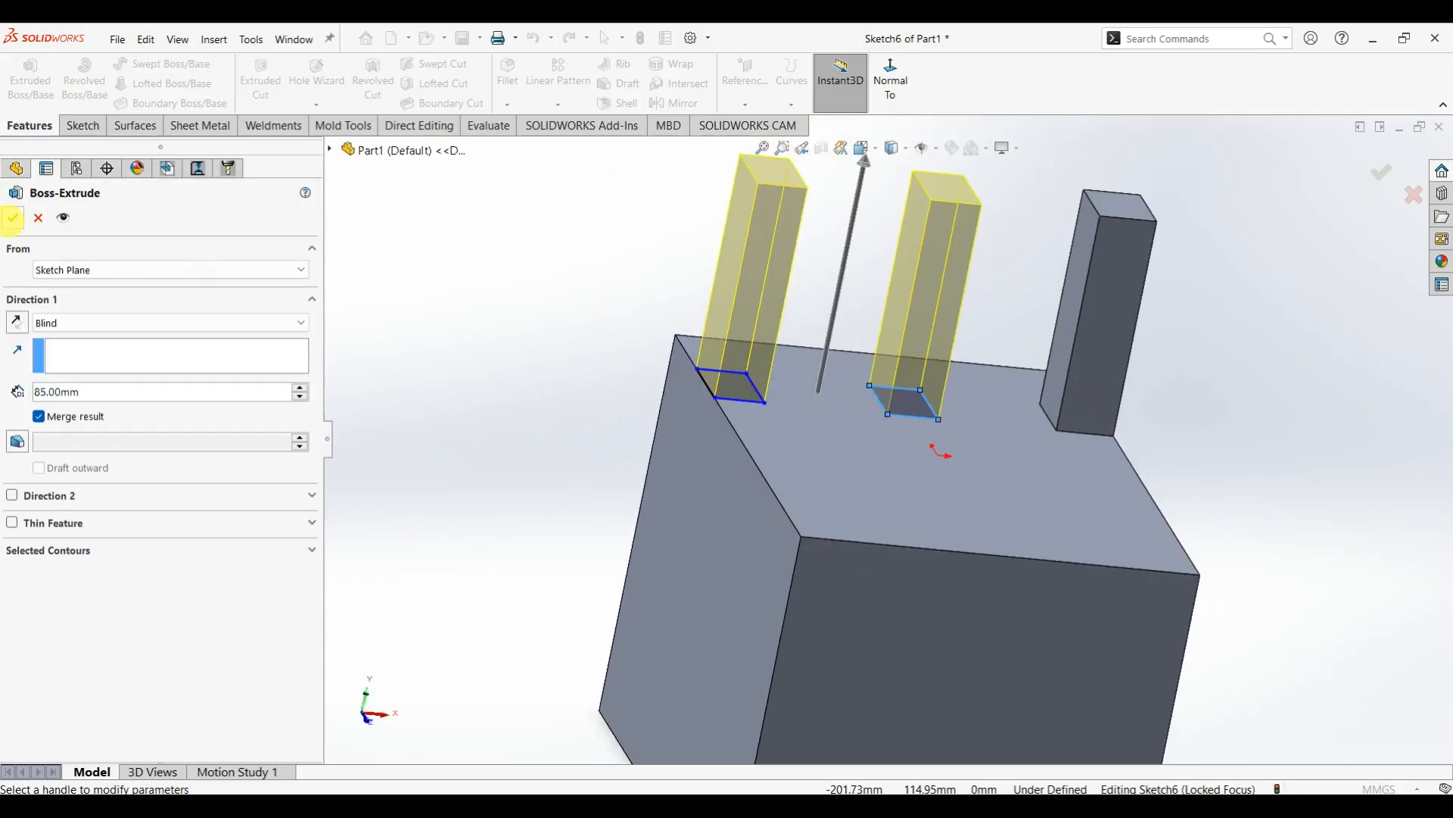
{"action": "left_click", "coordinate": [13, 218]}
- Examine the three upright bosses and the circle on the side face from several angles
{"action": "middle_click_drag", "start_coordinate": [607, 341], "coordinate": [577, 351]}
{"action": "scroll", "coordinate": [730, 377], "scroll_direction": "down", "scroll_amount": 2}
{"action": "middle_click_drag", "start_coordinate": [730, 376], "coordinate": [1067, 406]}
{"action": "scroll", "coordinate": [1002, 368], "scroll_direction": "down", "scroll_amount": 3}
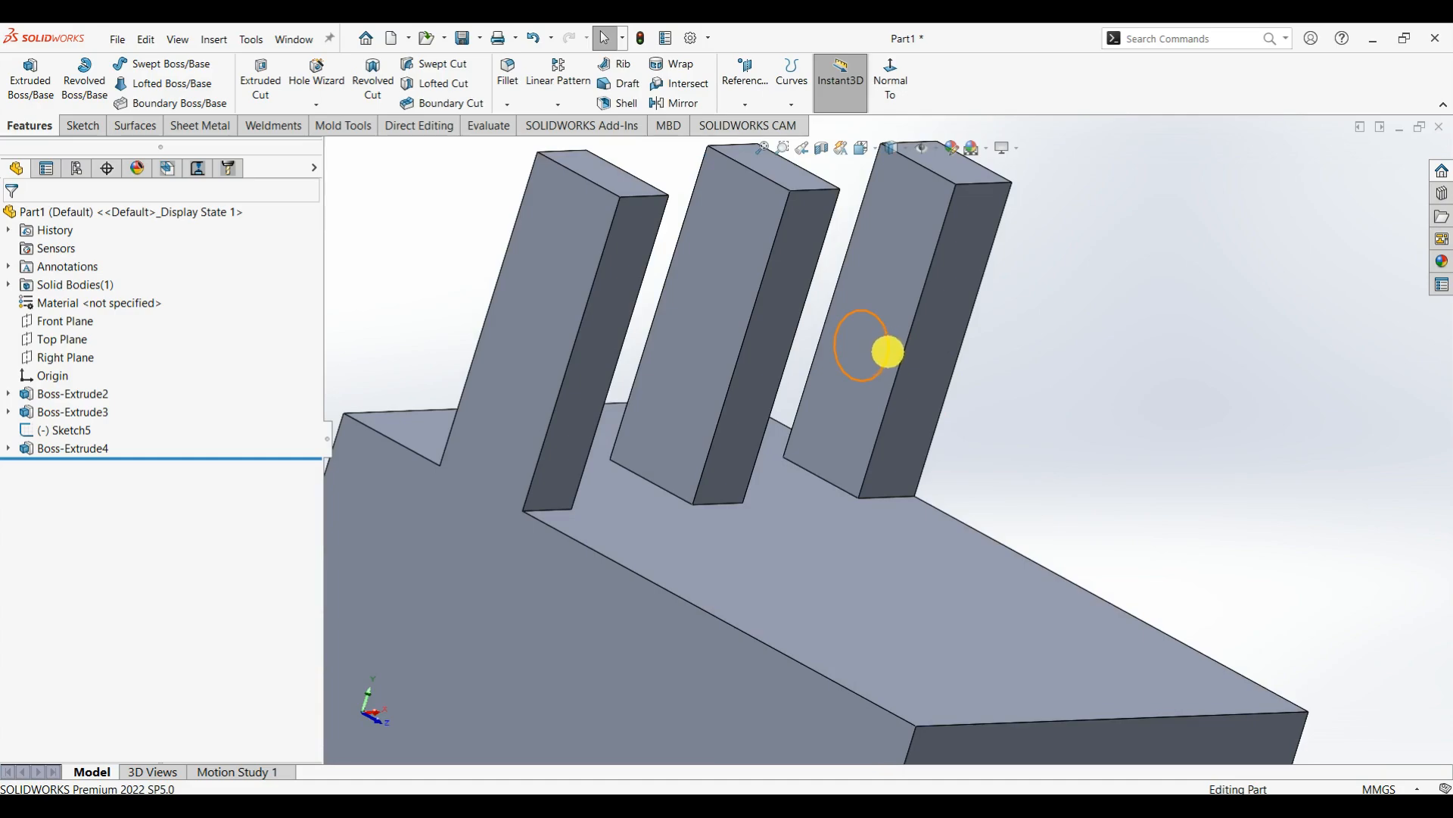
{"action": "scroll", "coordinate": [1029, 389], "scroll_direction": "up", "scroll_amount": 2}
{"action": "middle_click_drag", "start_coordinate": [1029, 389], "coordinate": [669, 415]}
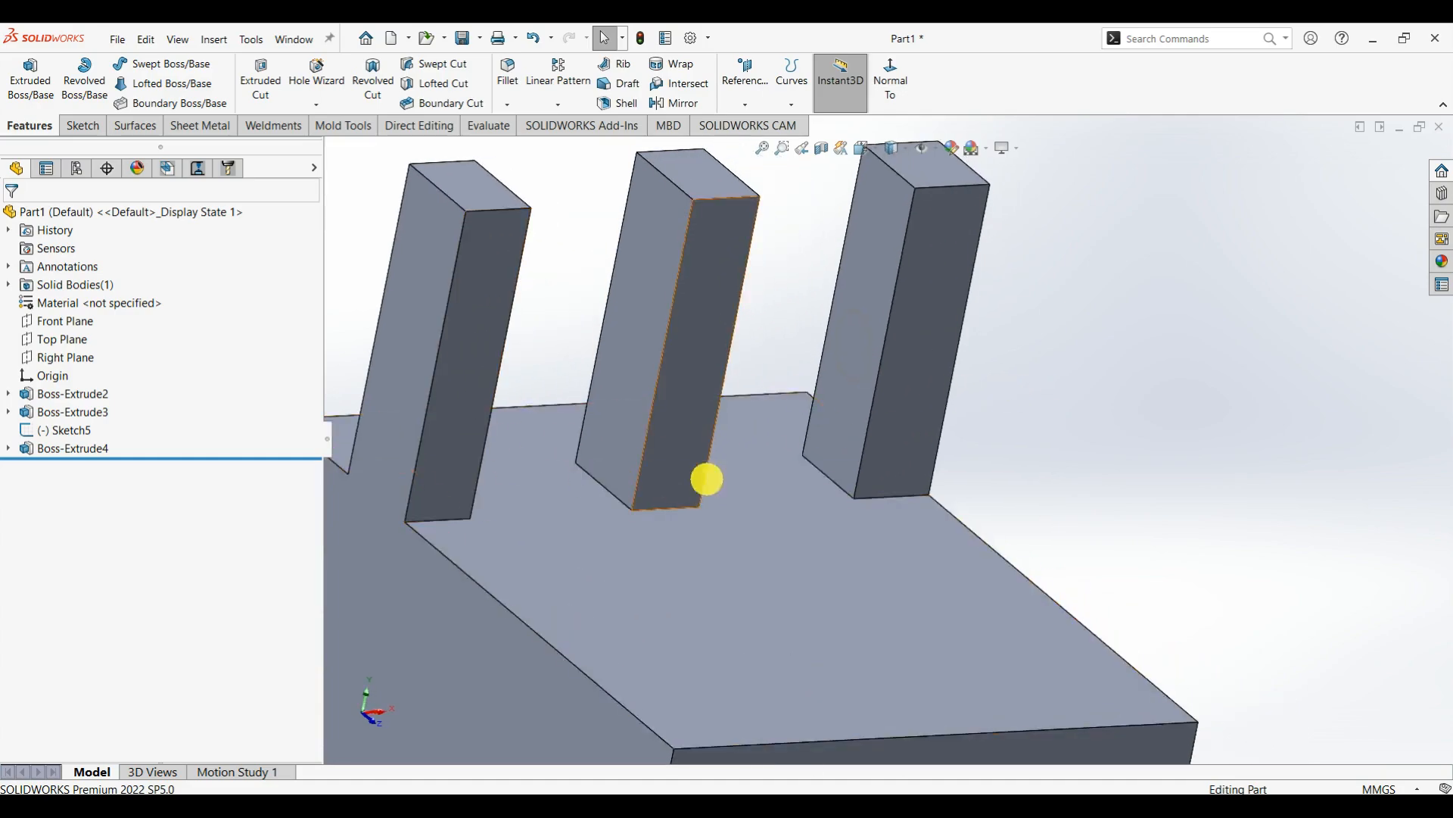
{"action": "left_click", "coordinate": [866, 370]}
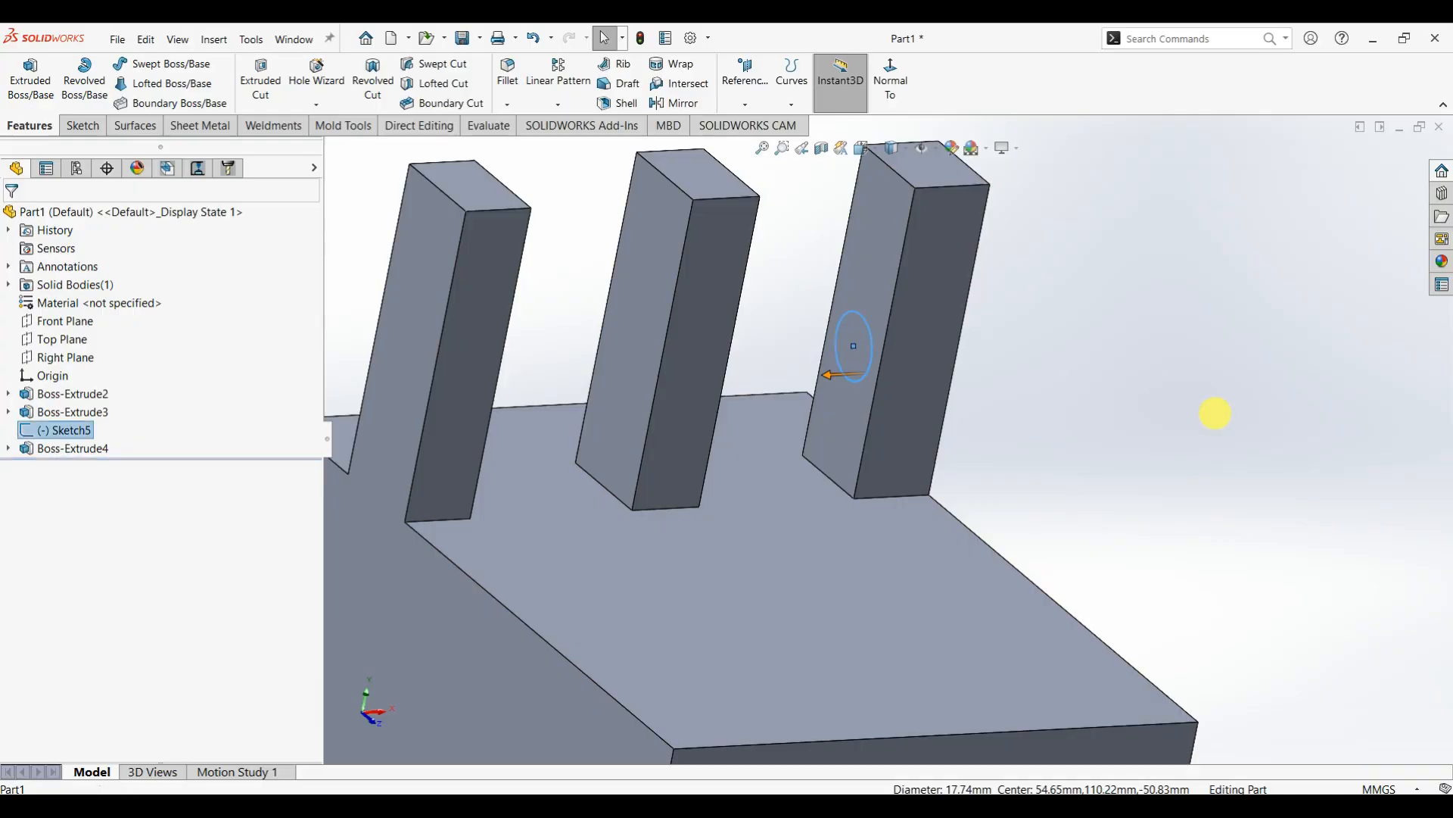
{"action": "scroll", "coordinate": [1022, 441], "scroll_direction": "up", "scroll_amount": 3}
{"action": "scroll", "coordinate": [918, 432], "scroll_direction": "down", "scroll_amount": 3}
{"action": "scroll", "coordinate": [905, 425], "scroll_direction": "up", "scroll_amount": 3}
{"action": "scroll", "coordinate": [916, 411], "scroll_direction": "down", "scroll_amount": 2}
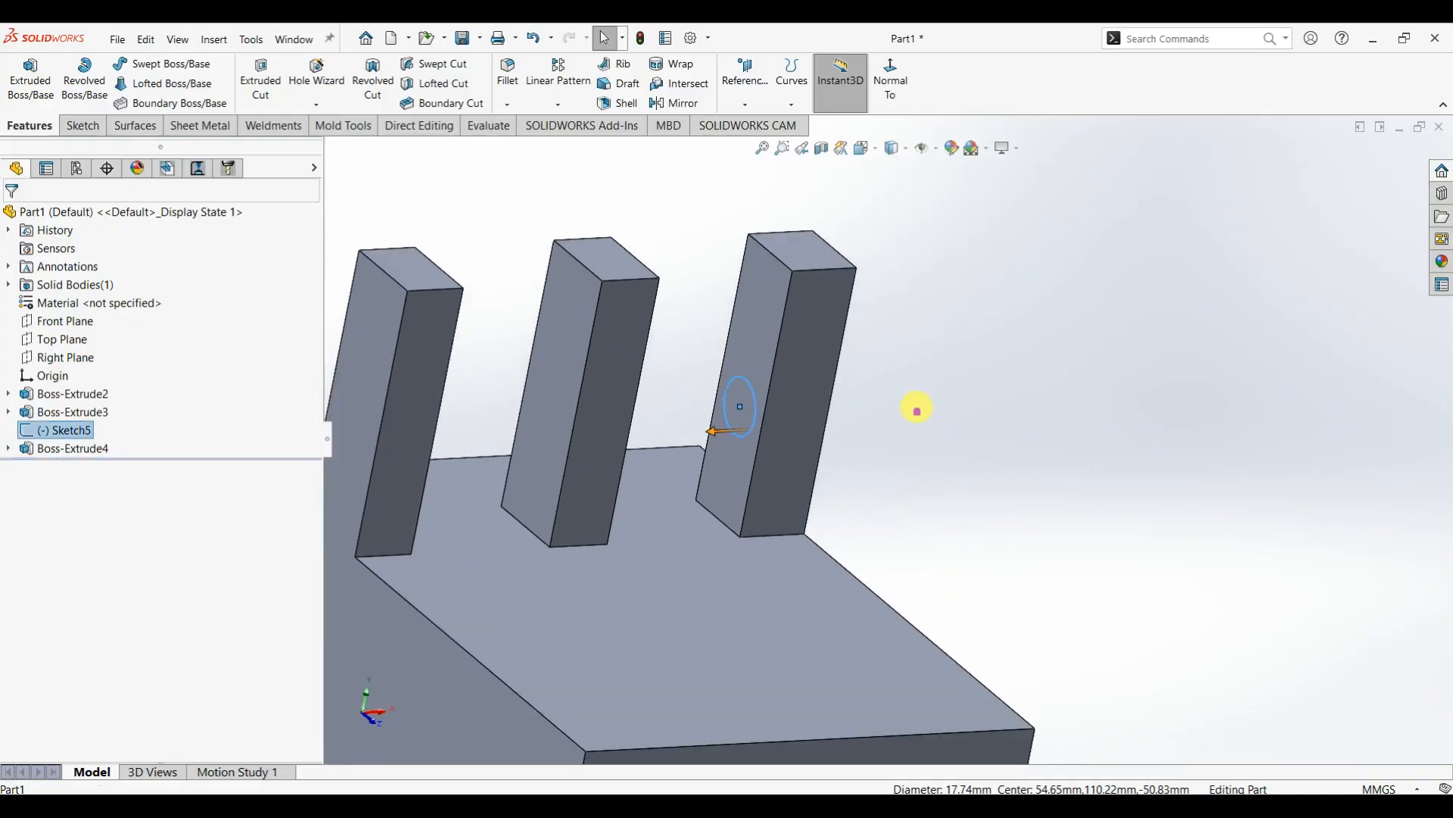
{"action": "scroll", "coordinate": [908, 420], "scroll_direction": "up", "scroll_amount": 2}
{"action": "scroll", "coordinate": [856, 405], "scroll_direction": "down", "scroll_amount": 2}
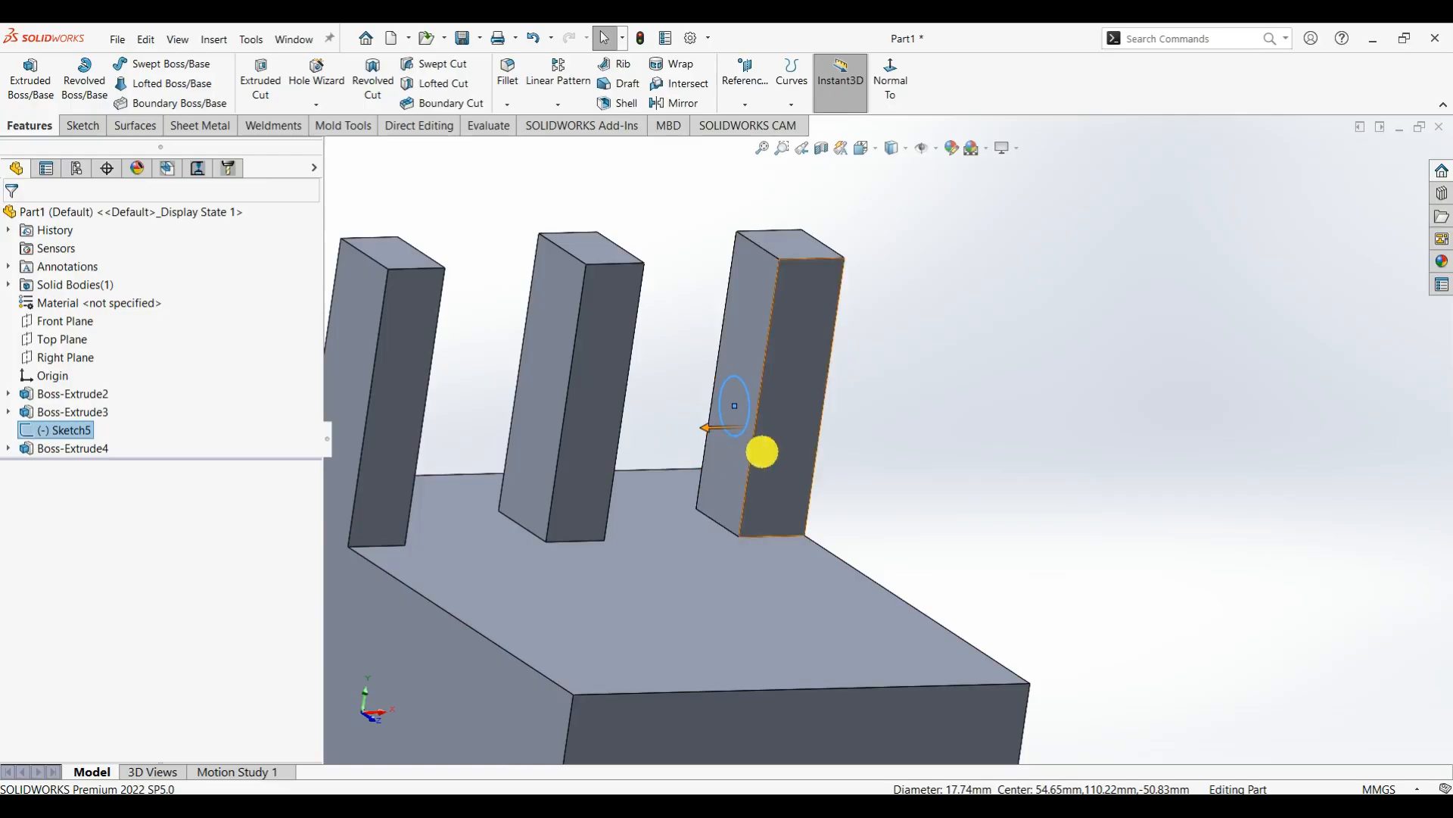
{"action": "left_click", "coordinate": [962, 406]}
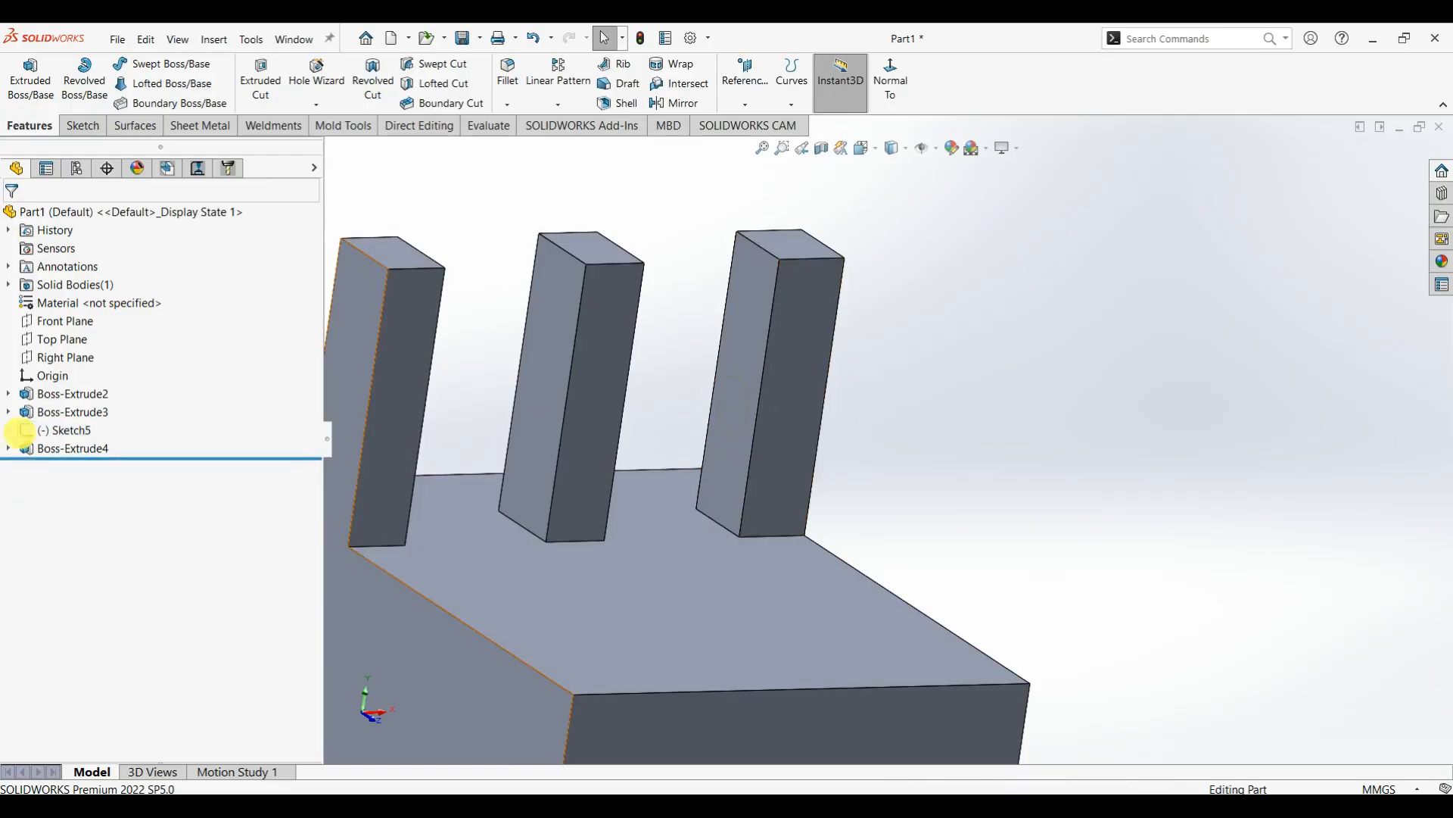
- Expand the first small boss's feature to view the sketch it contains
{"action": "left_click", "coordinate": [8, 412]}
{"action": "left_click", "coordinate": [9, 413]}
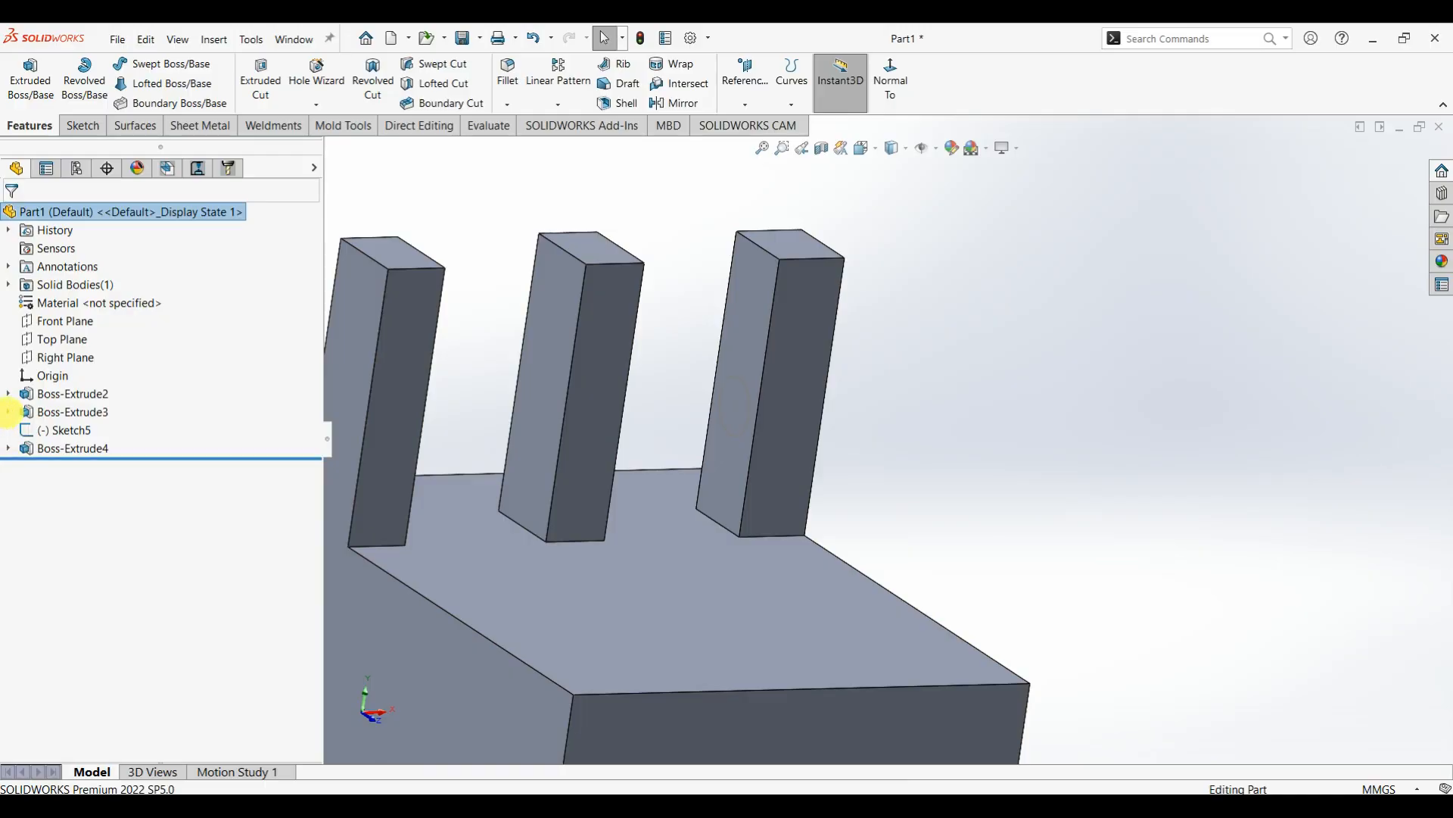
{"action": "left_click", "coordinate": [9, 412]}
{"action": "left_click", "coordinate": [8, 412]}
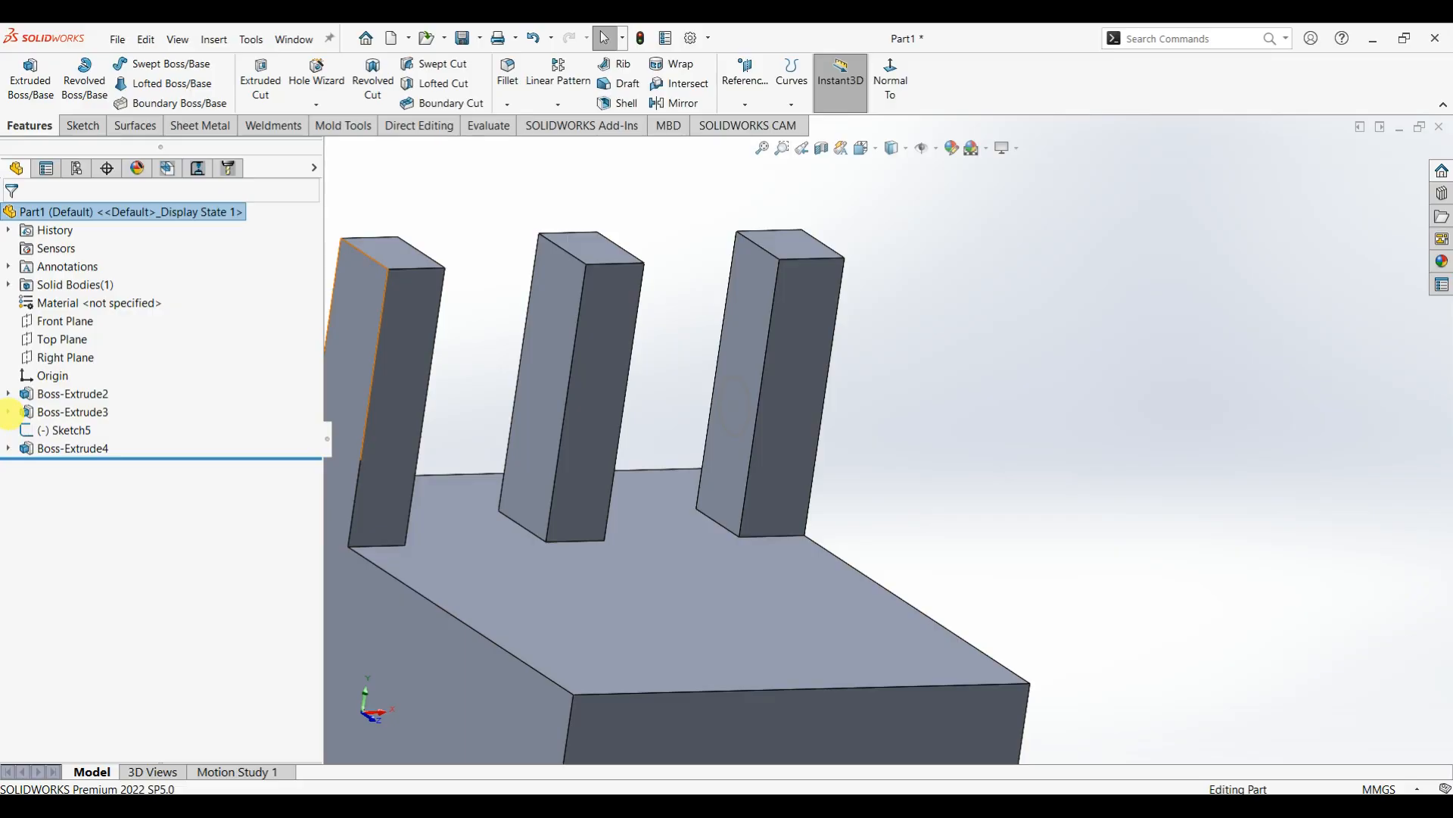
{"action": "left_click", "coordinate": [9, 412]}
{"action": "left_click", "coordinate": [8, 413]}
{"action": "left_click", "coordinate": [8, 413]}
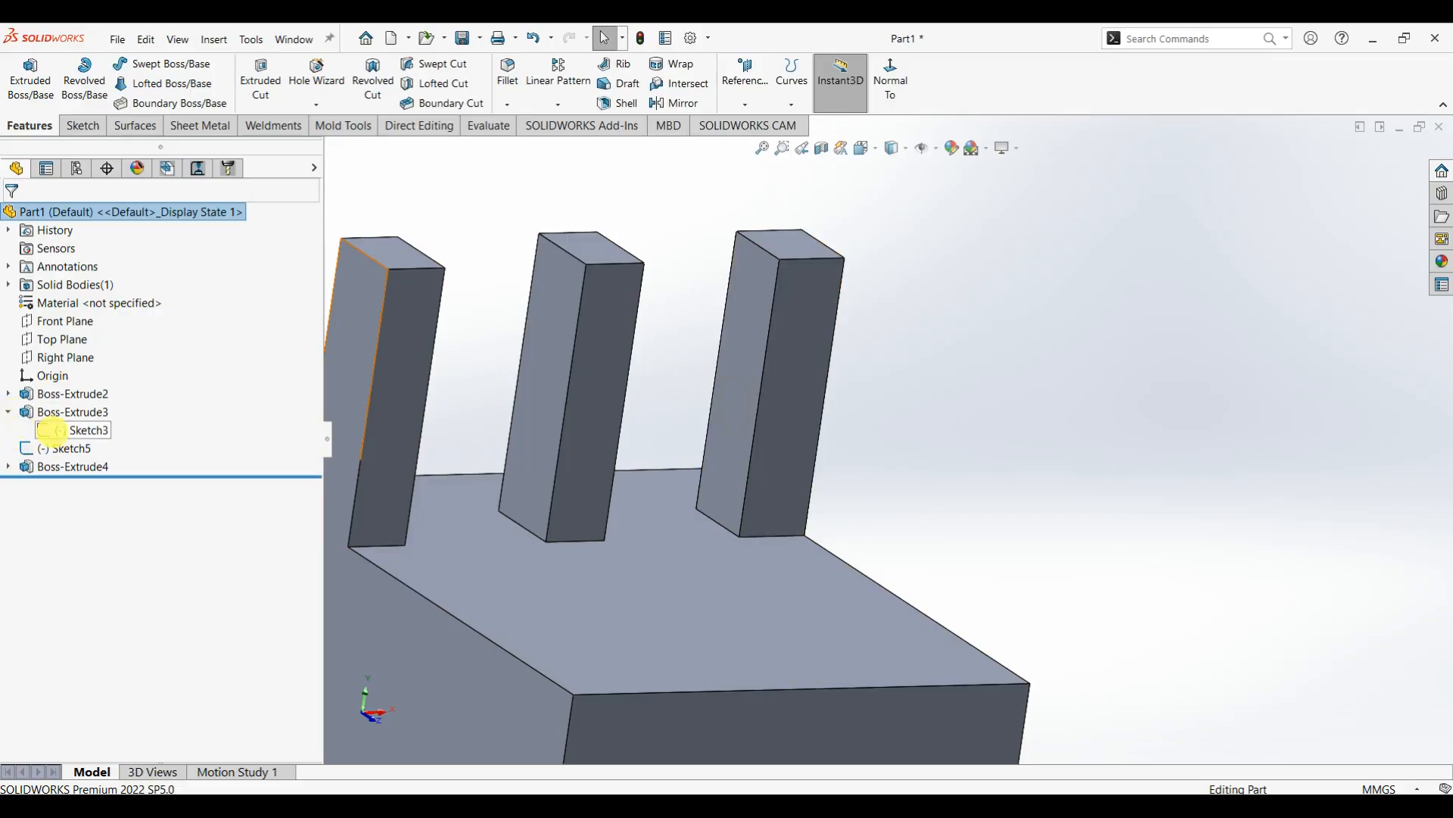
- Extrude the side-face circle with the Through All end condition across the other two upright bosses, and view the resulting cylinder
{"action": "left_click", "coordinate": [46, 448]}
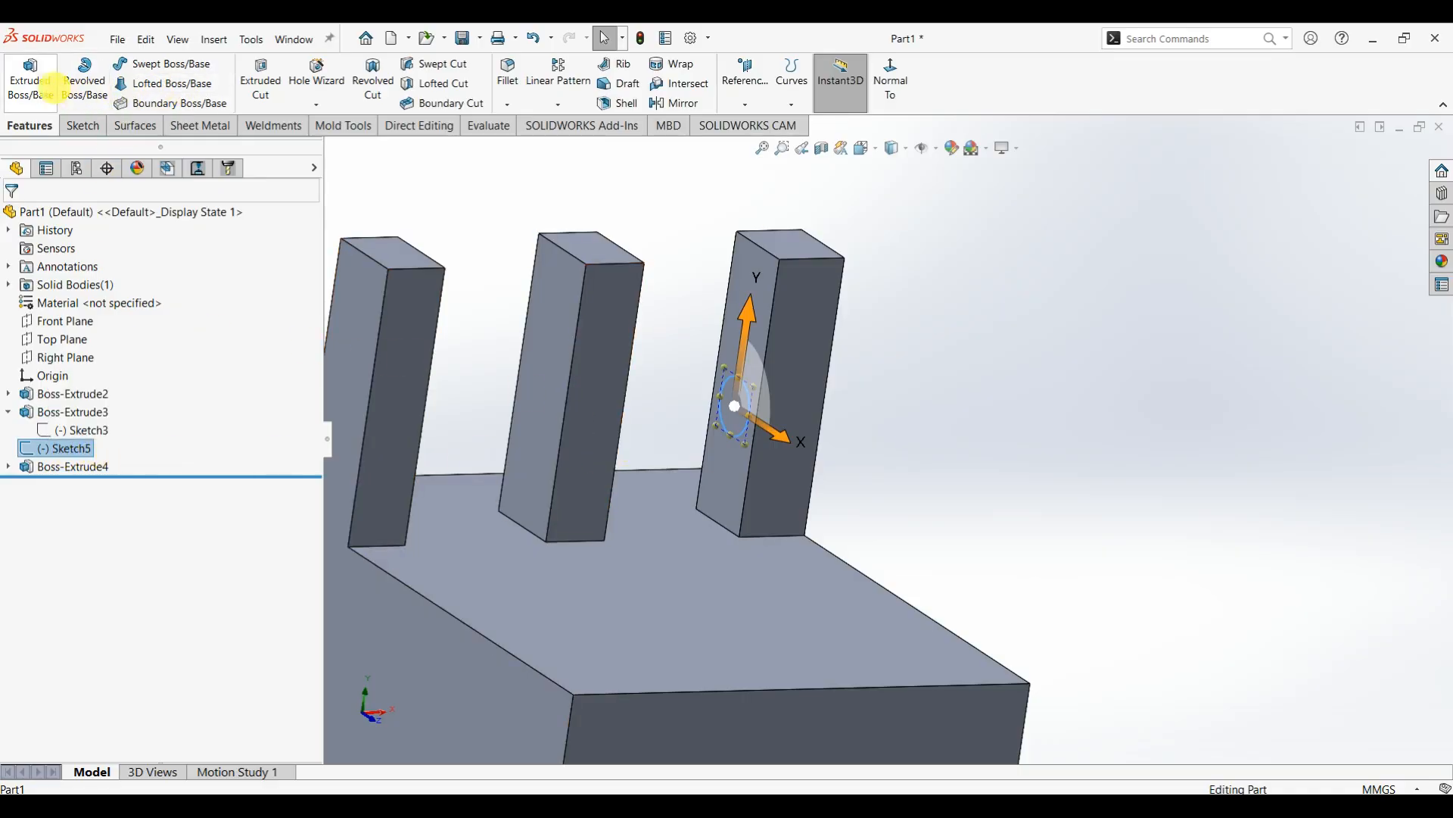
{"action": "left_click", "coordinate": [30, 78]}
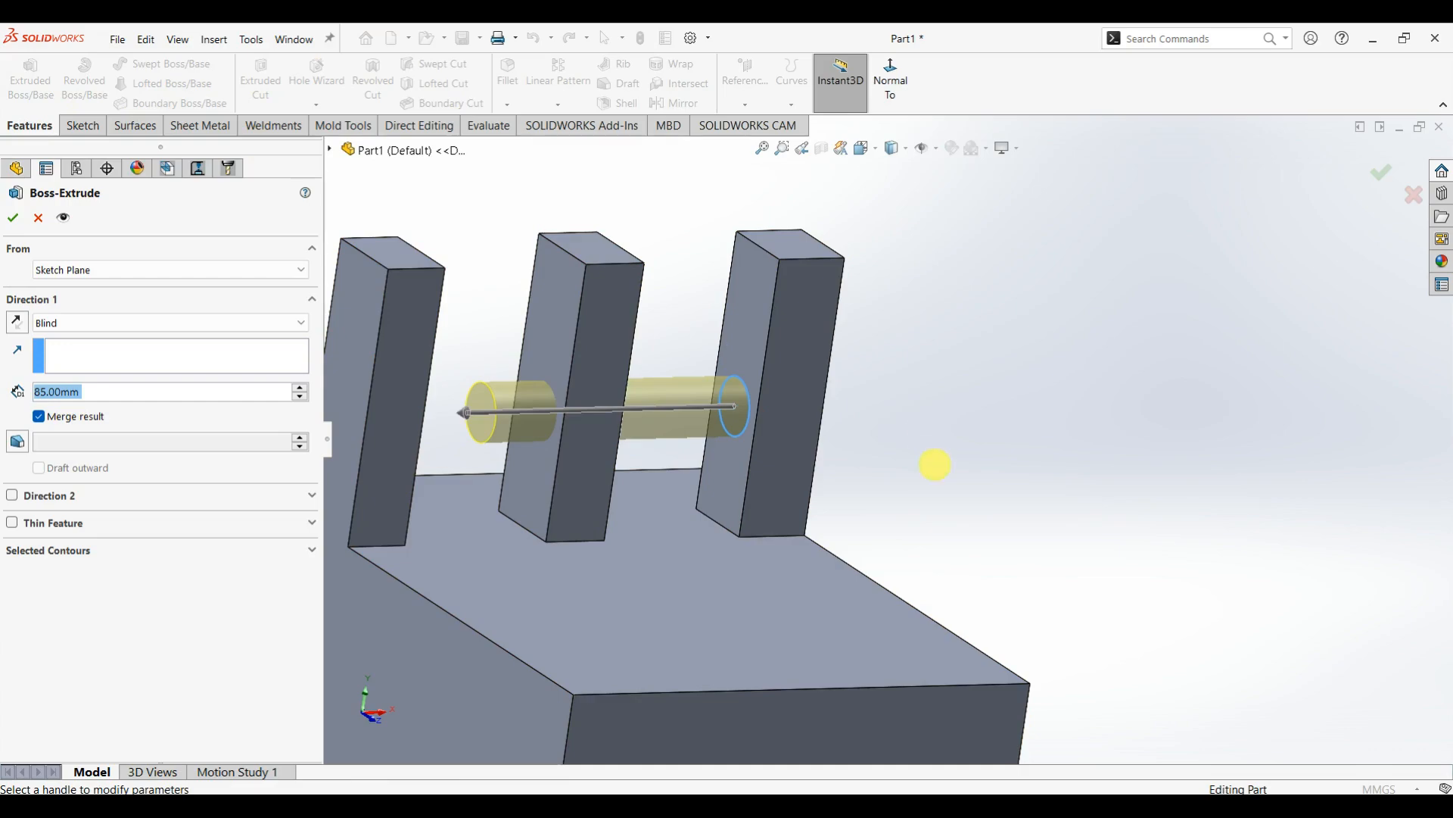
{"action": "left_click", "coordinate": [113, 321]}
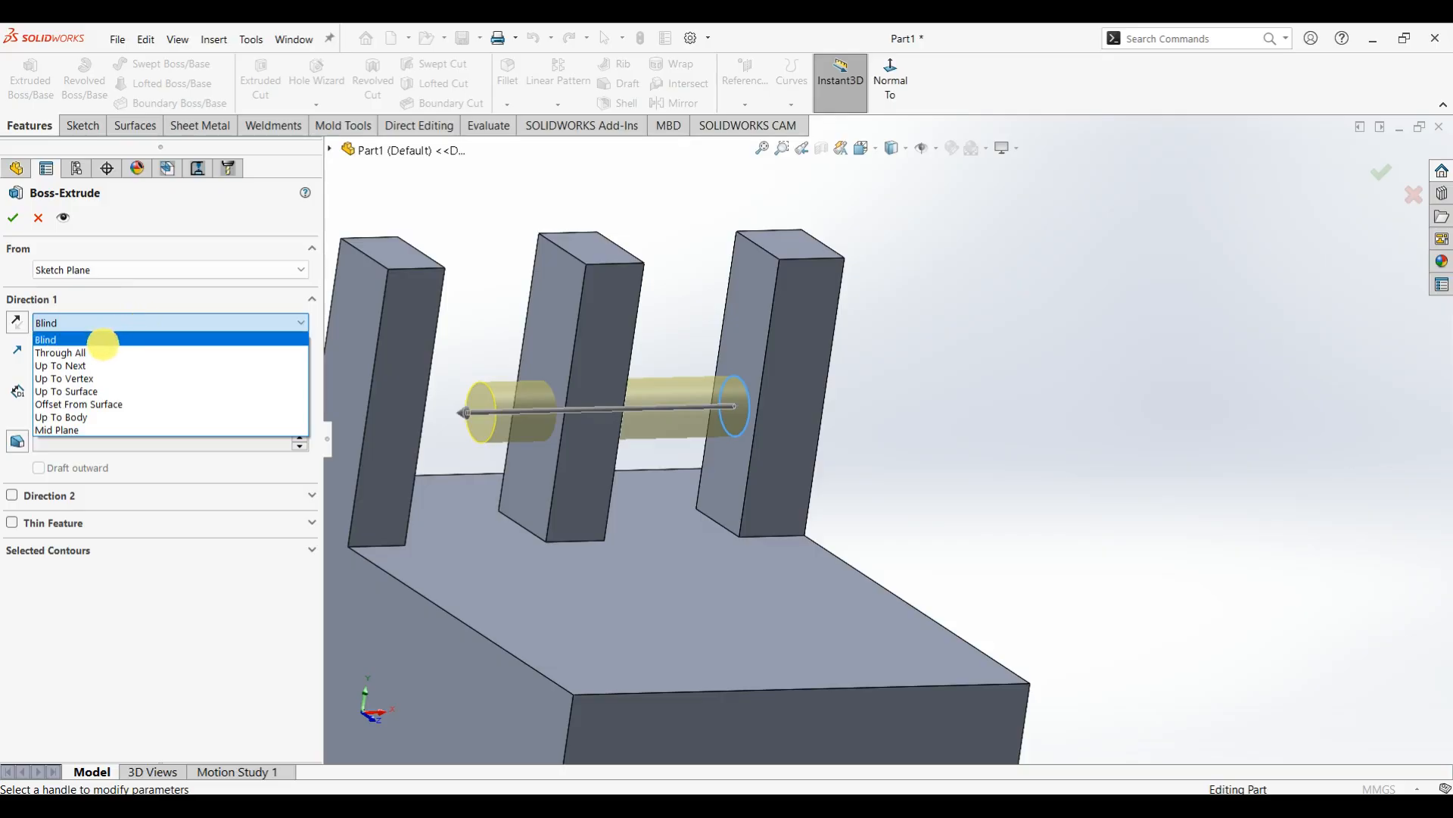
{"action": "left_click", "coordinate": [106, 352]}
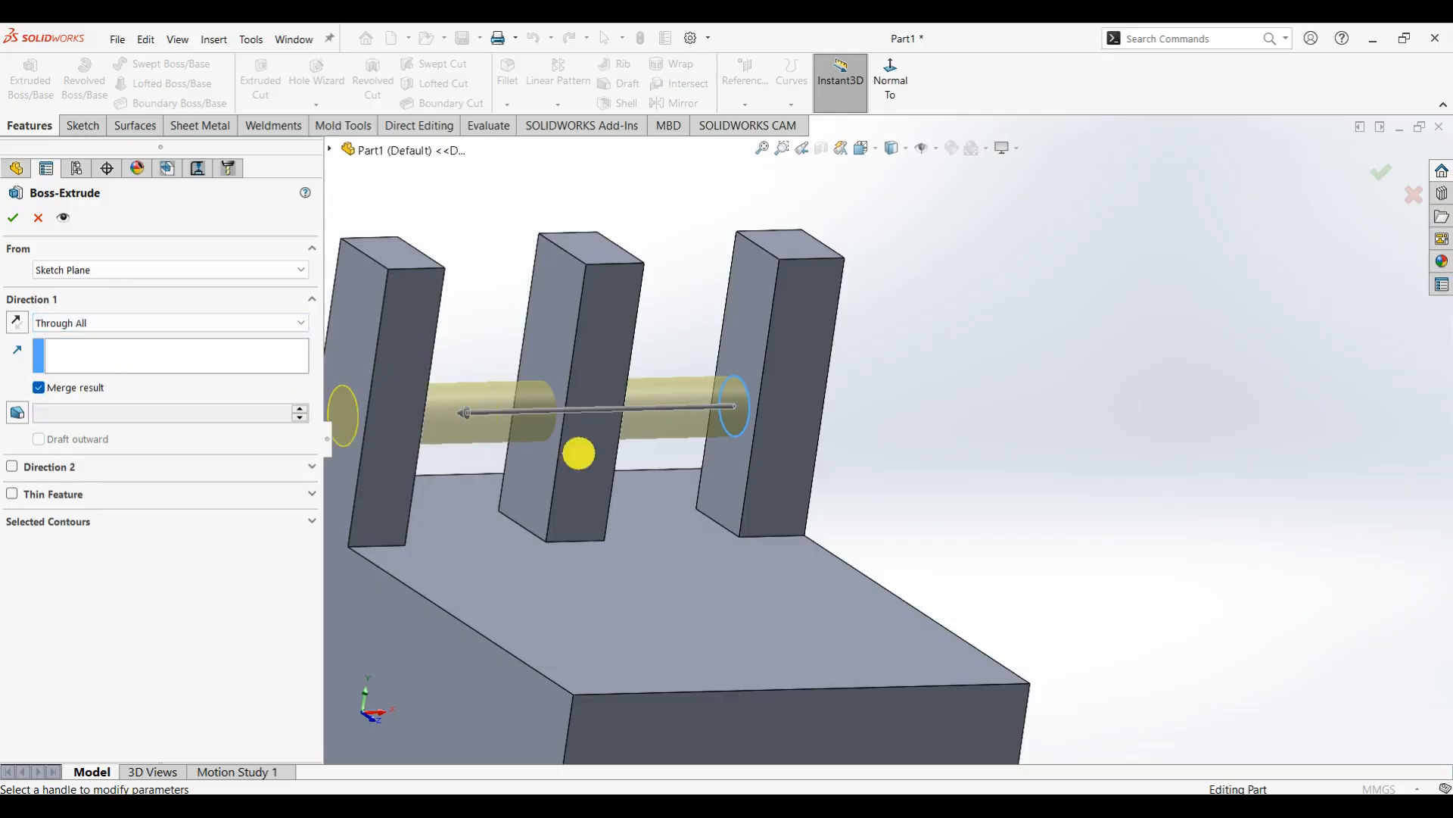
{"action": "middle_click_drag", "start_coordinate": [578, 451], "coordinate": [622, 568]}
{"action": "scroll", "coordinate": [613, 584], "scroll_direction": "down", "scroll_amount": 3}
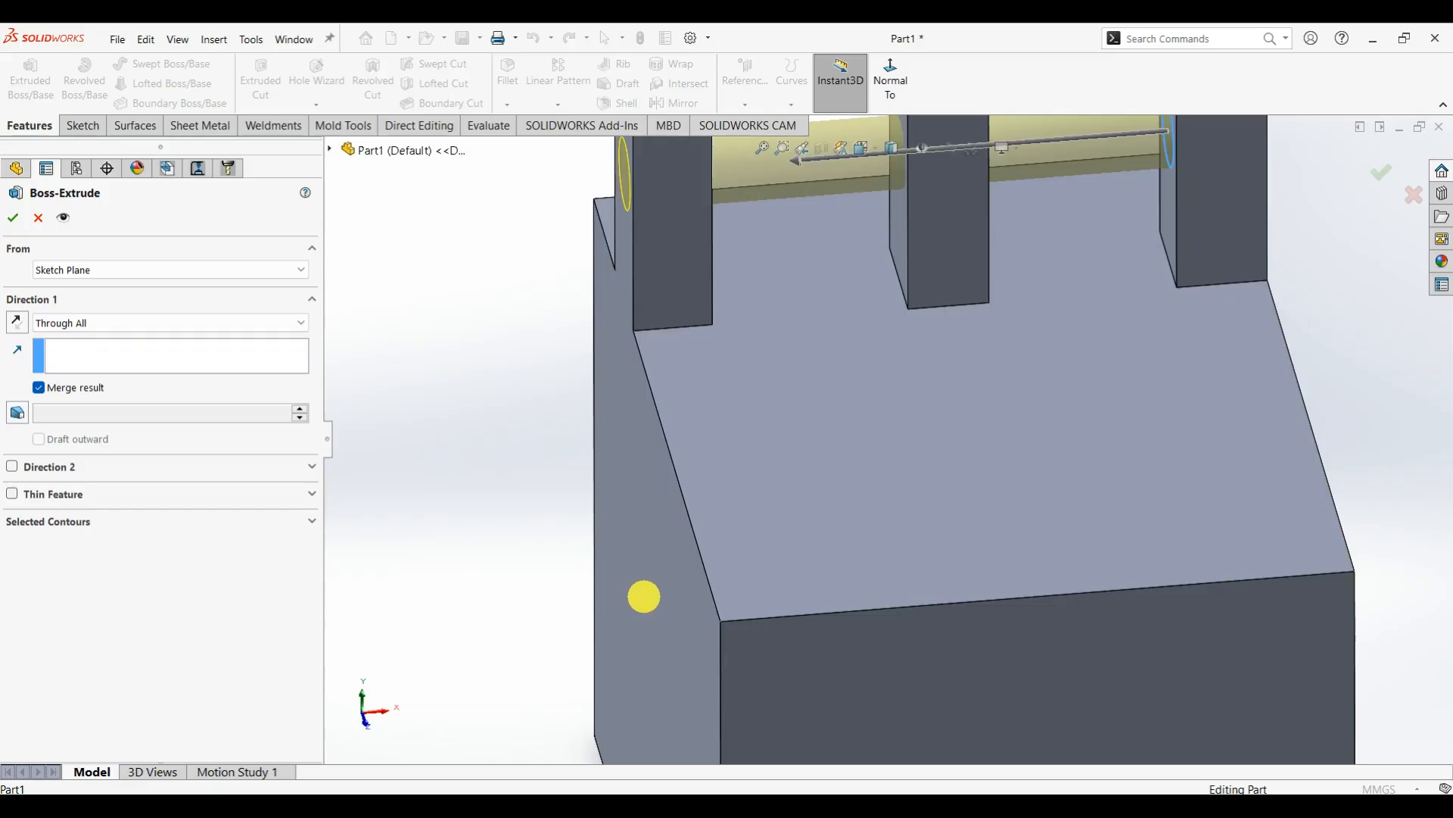
{"action": "middle_click_drag", "start_coordinate": [667, 251], "coordinate": [332, 286]}
{"action": "left_click", "coordinate": [13, 218]}
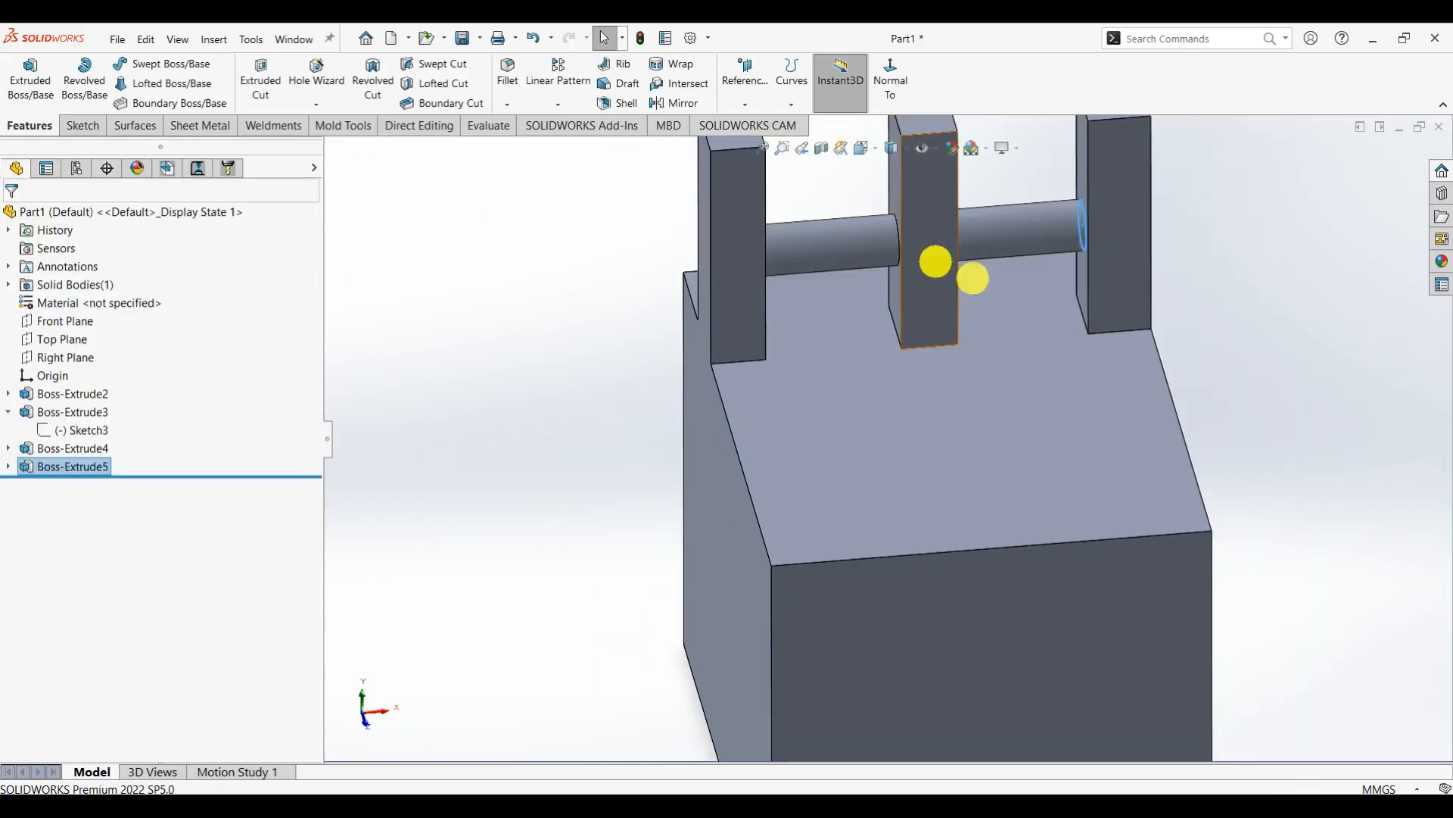
{"action": "middle_click_drag", "start_coordinate": [1207, 324], "coordinate": [4, 509]}
- Change the cylinder extrusion's end condition to Up To Next and inspect where it ends
{"action": "left_click", "coordinate": [54, 467]}
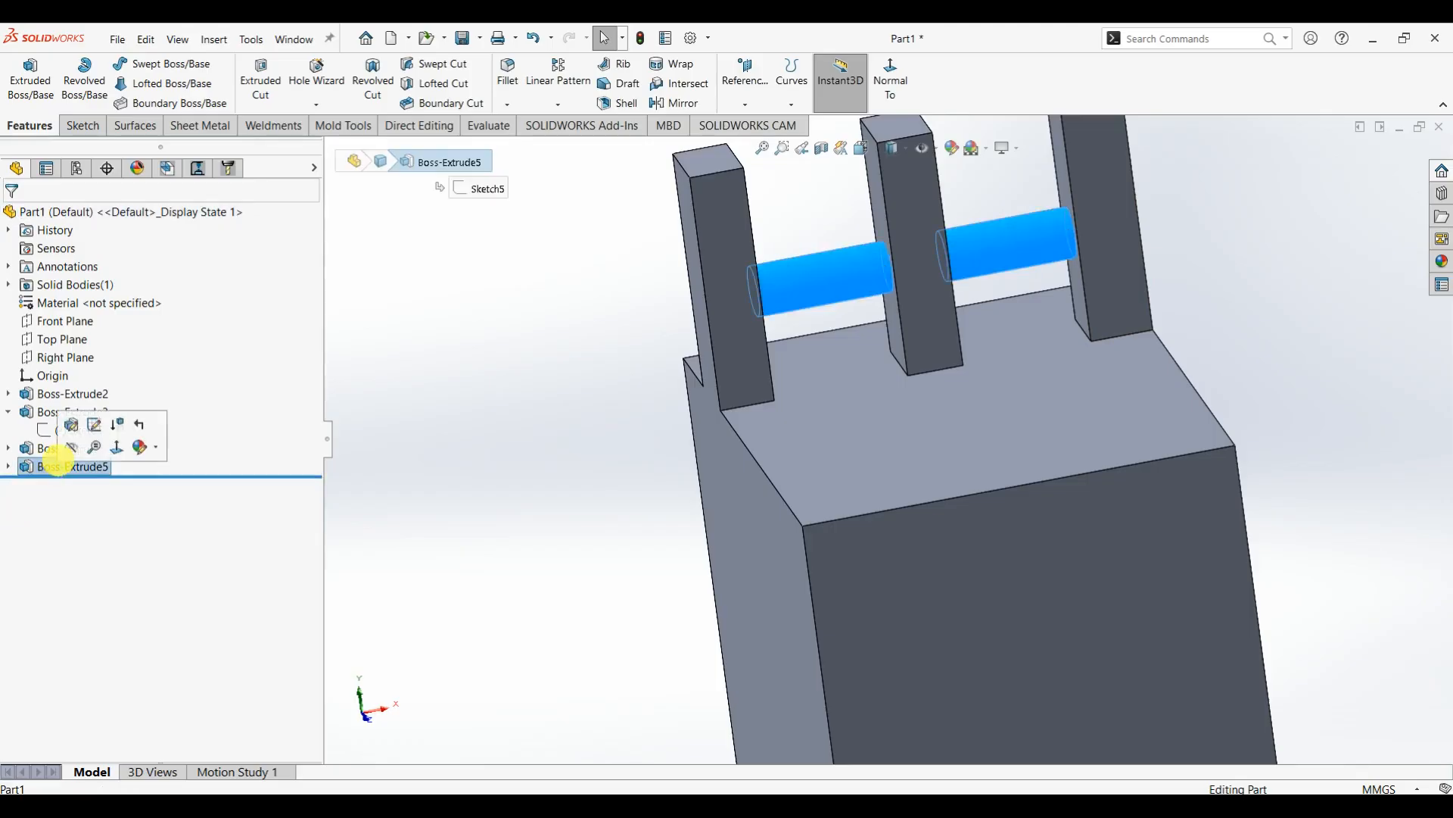
{"action": "left_click", "coordinate": [94, 425]}
{"action": "left_click", "coordinate": [160, 322]}
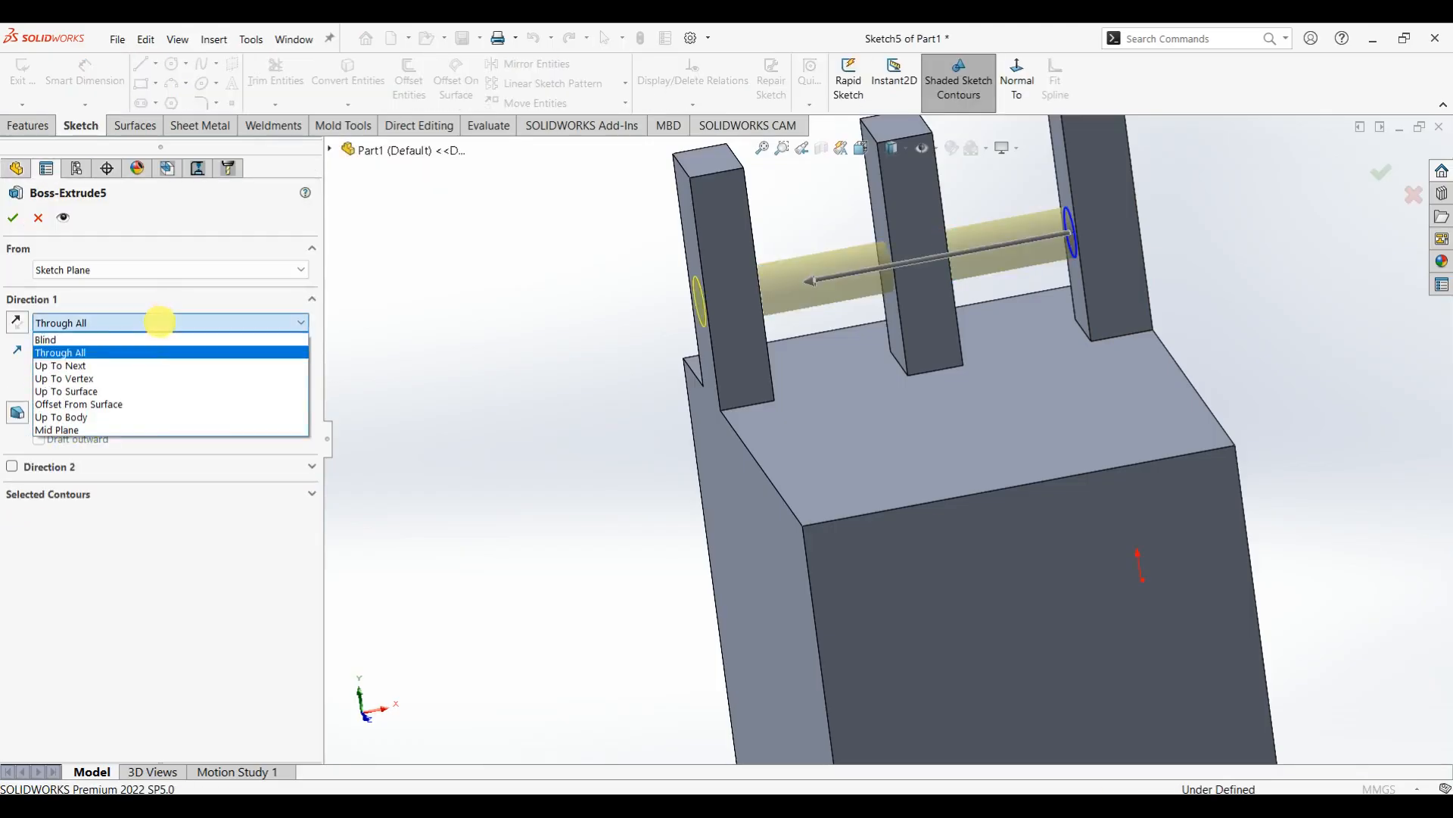
{"action": "left_click", "coordinate": [112, 365]}
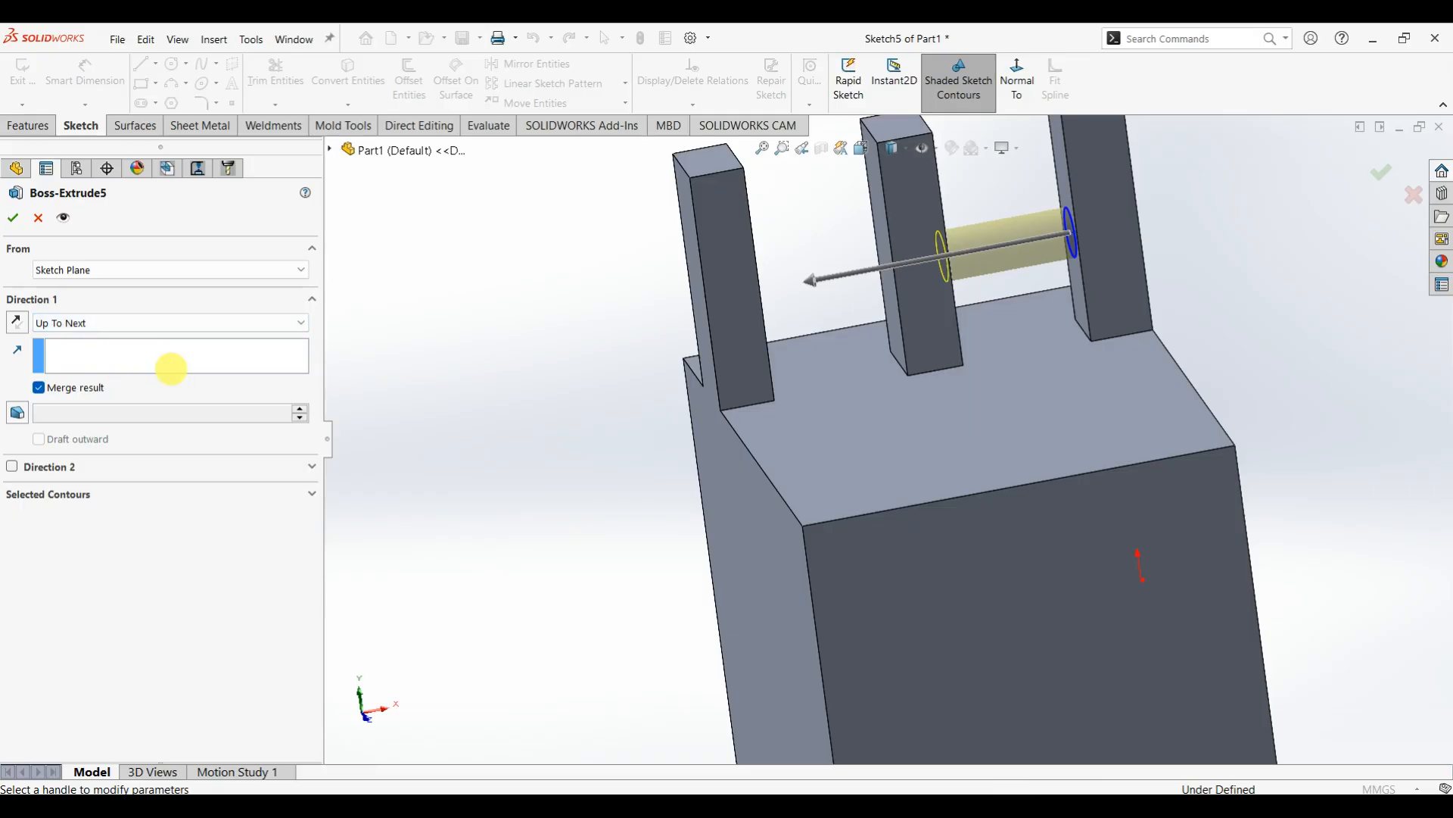
{"action": "middle_click_drag", "start_coordinate": [905, 331], "coordinate": [662, 364]}
{"action": "scroll", "coordinate": [948, 281], "scroll_direction": "down", "scroll_amount": 3}
{"action": "scroll", "coordinate": [936, 303], "scroll_direction": "up", "scroll_amount": 4}
{"action": "scroll", "coordinate": [1018, 399], "scroll_direction": "down", "scroll_amount": 2}
{"action": "left_click", "coordinate": [14, 219]}
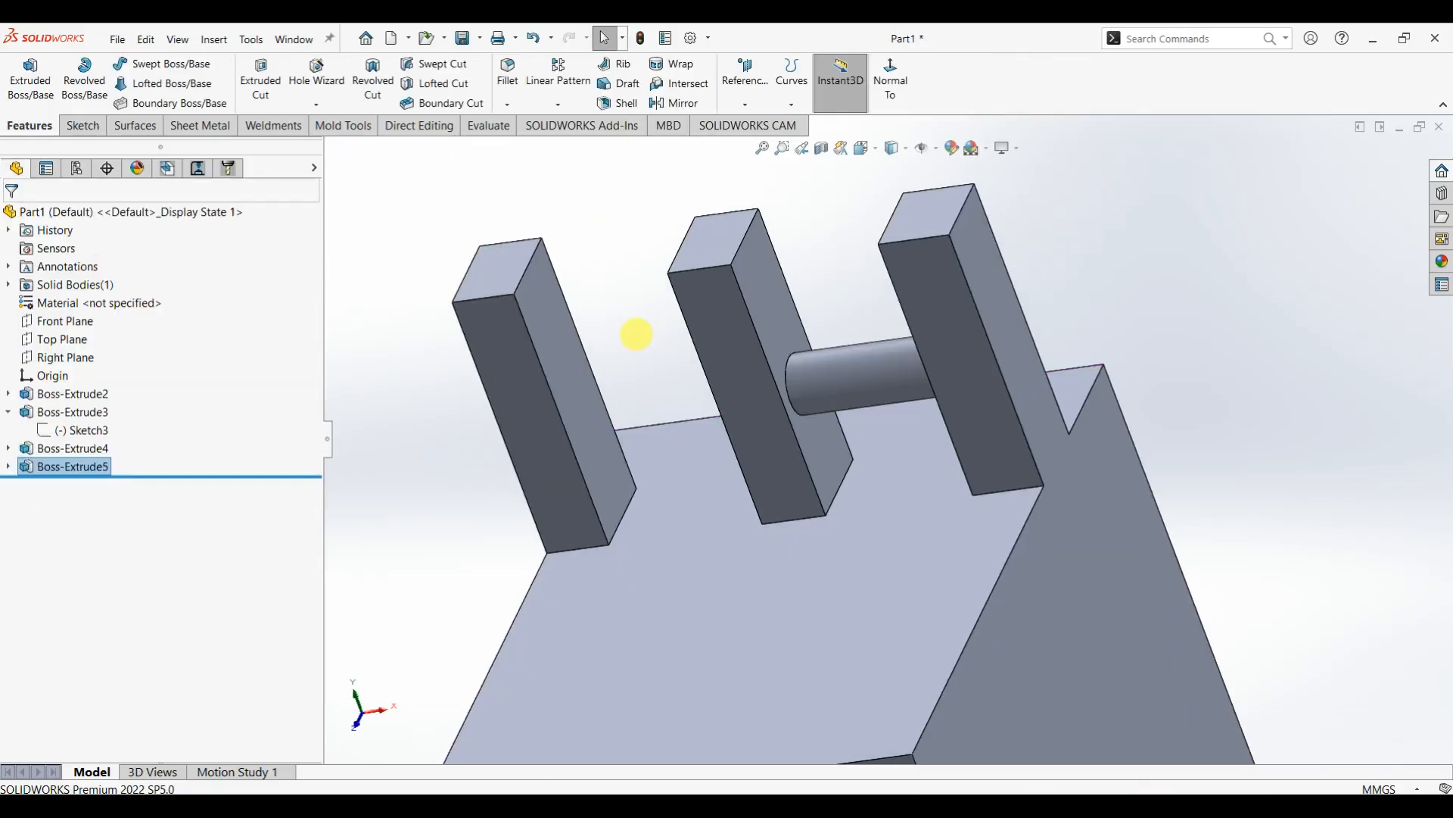
{"action": "scroll", "coordinate": [840, 348], "scroll_direction": "down", "scroll_amount": 2}
{"action": "middle_click_drag", "start_coordinate": [805, 321], "coordinate": [703, 296]}
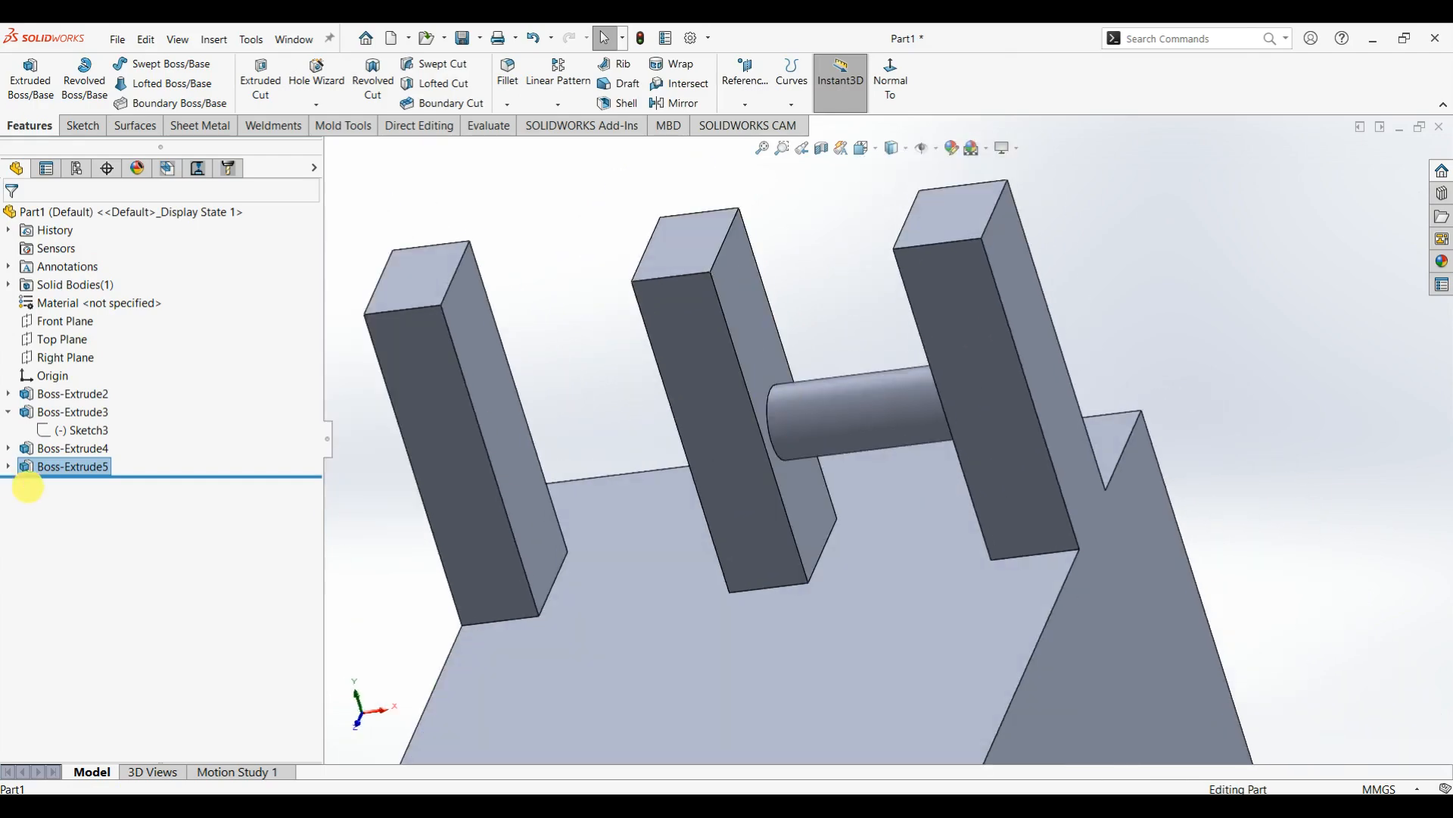
- Reopen the cylinder extrusion for editing and switch its Direction 1 end condition to Up To Vertex
{"action": "left_click", "coordinate": [59, 468]}
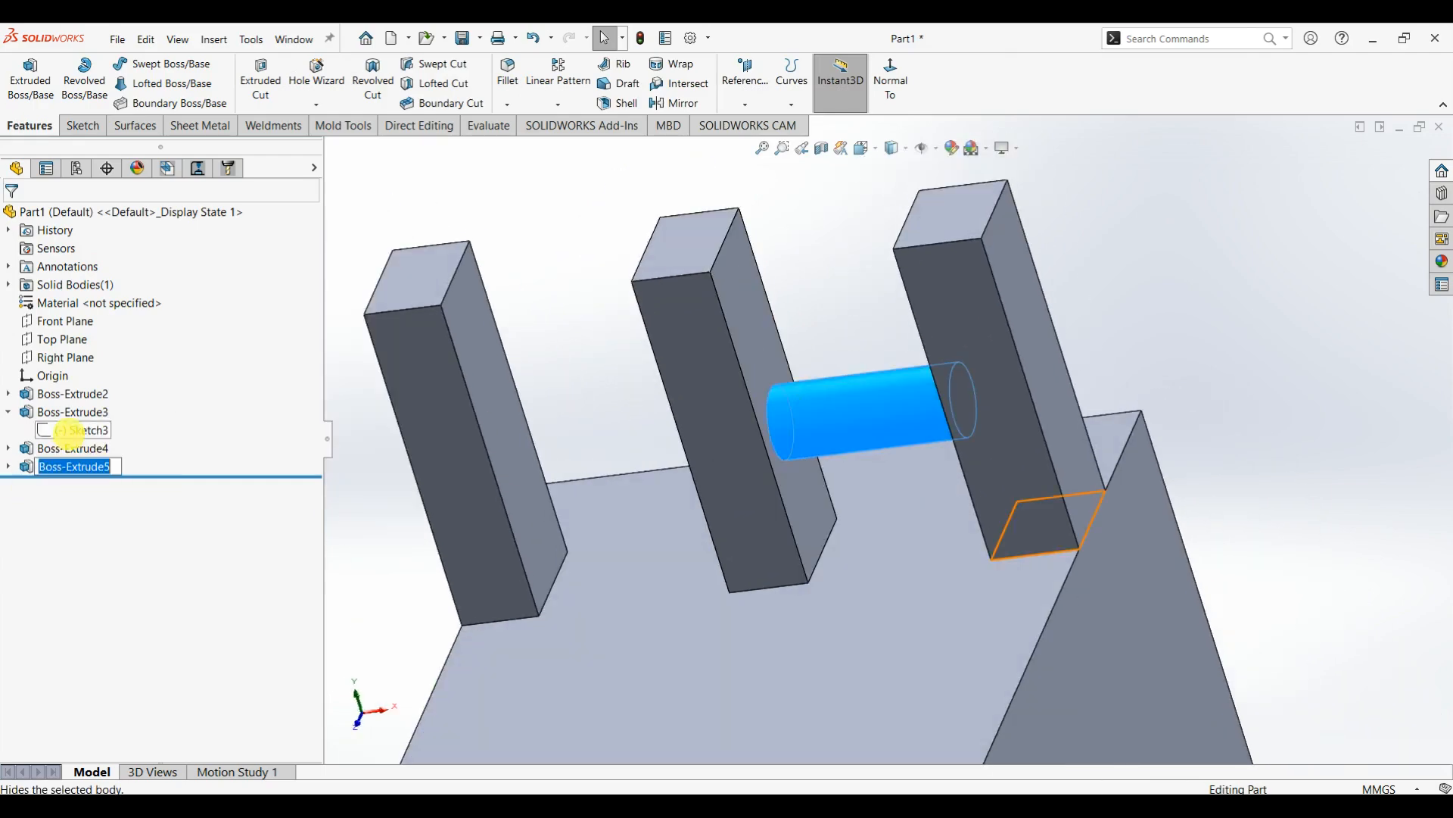
{"action": "left_click", "coordinate": [68, 462]}
{"action": "left_click", "coordinate": [68, 450]}
{"action": "left_click", "coordinate": [71, 466]}
{"action": "left_click", "coordinate": [87, 427]}
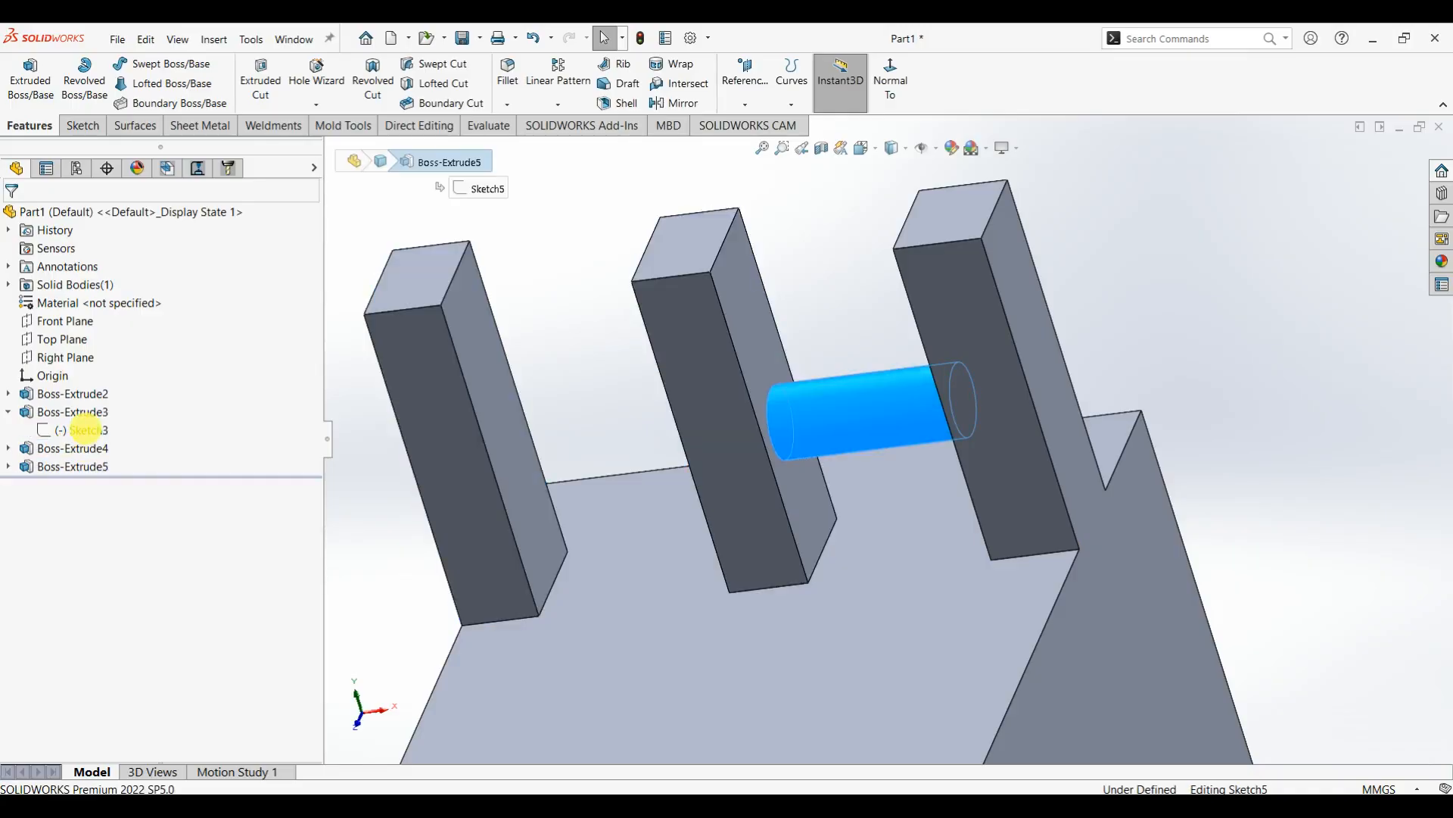
{"action": "left_click", "coordinate": [113, 322]}
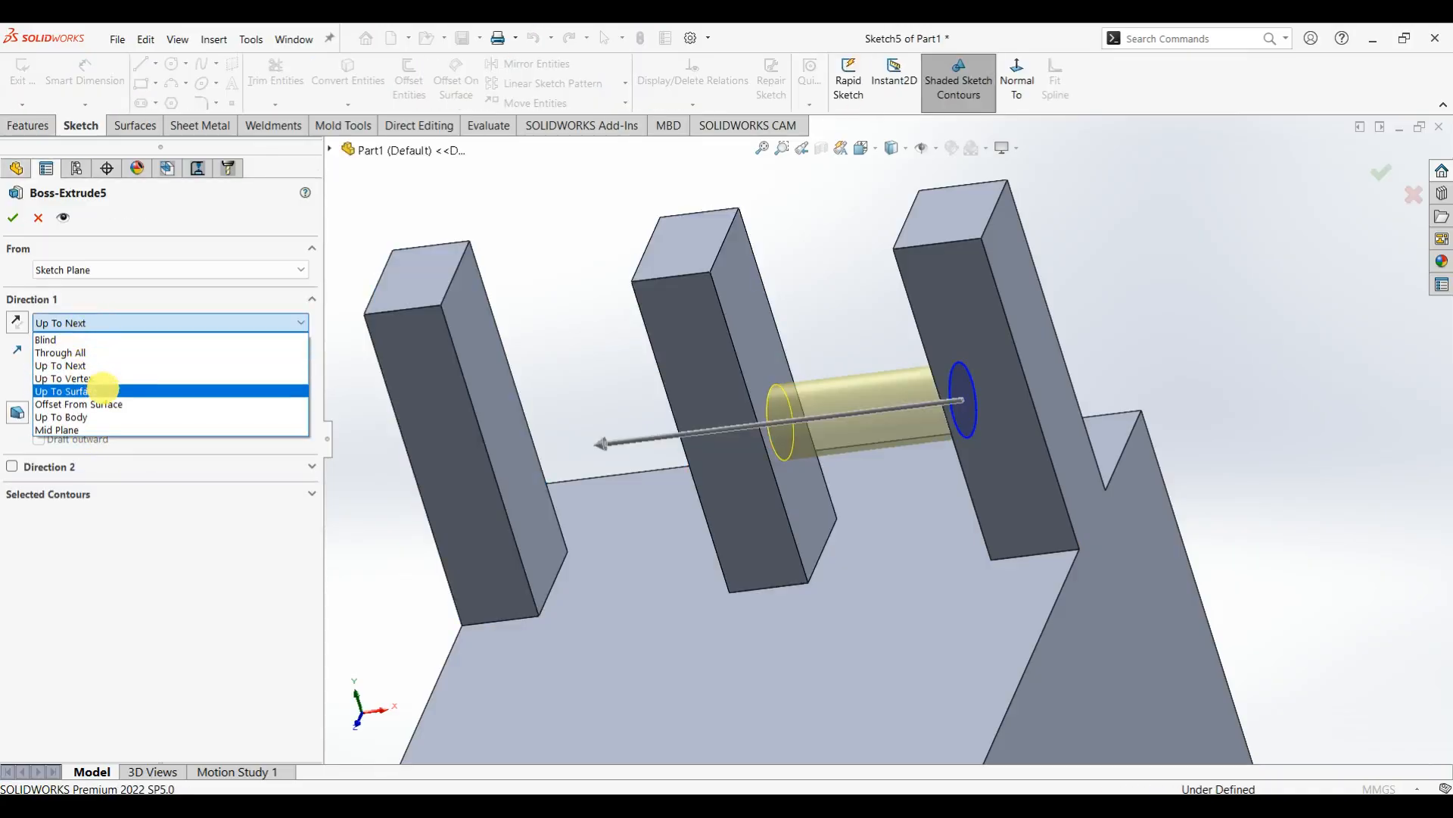
{"action": "left_click", "coordinate": [107, 379]}
- Extend the cylinder up to the front top corner on the outer side of the boss farthest from the circle
{"action": "scroll", "coordinate": [461, 568], "scroll_direction": "up", "scroll_amount": 3}
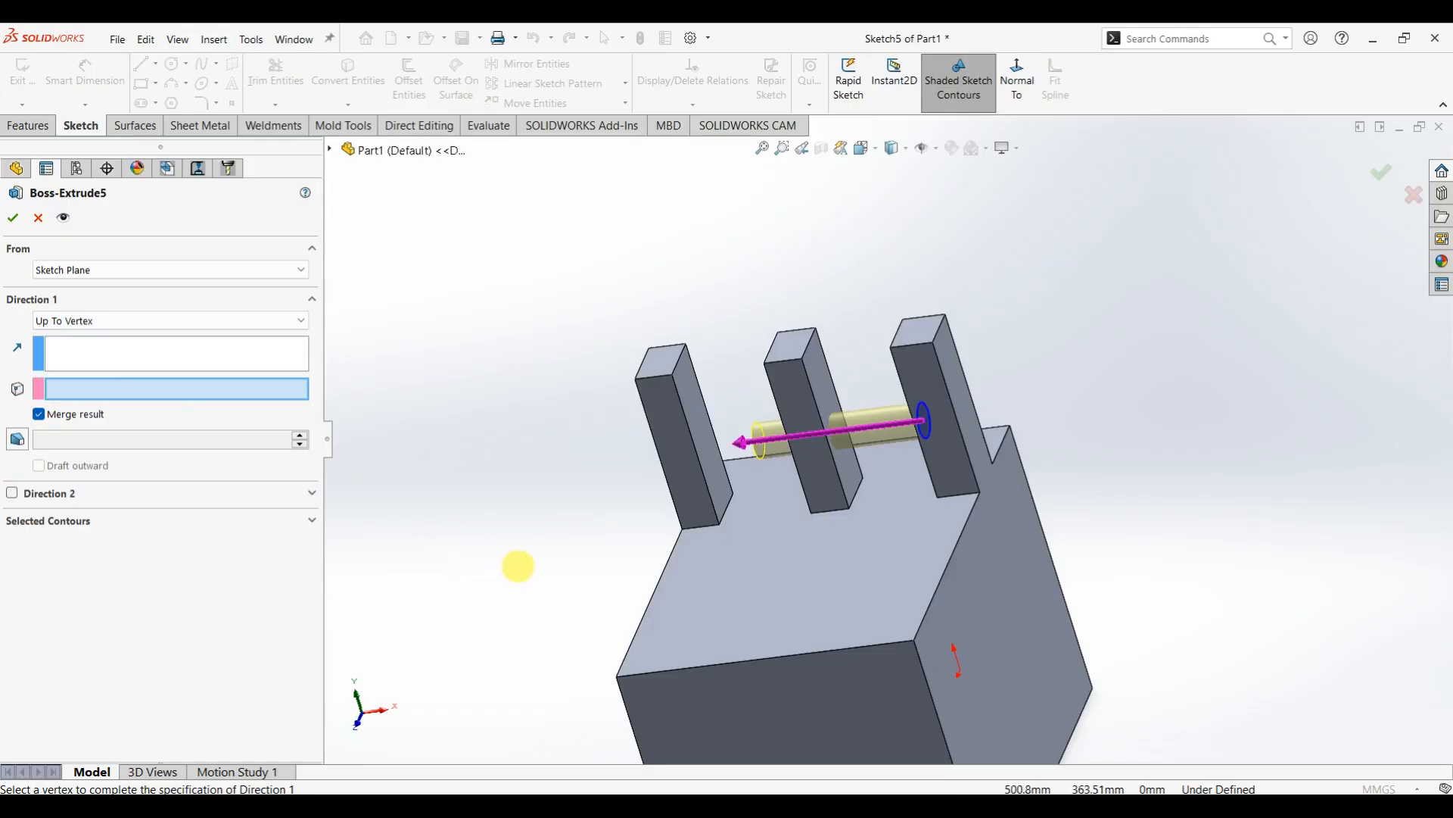
{"action": "middle_click_drag", "start_coordinate": [549, 557], "coordinate": [660, 409]}
{"action": "scroll", "coordinate": [716, 397], "scroll_direction": "down", "scroll_amount": 3}
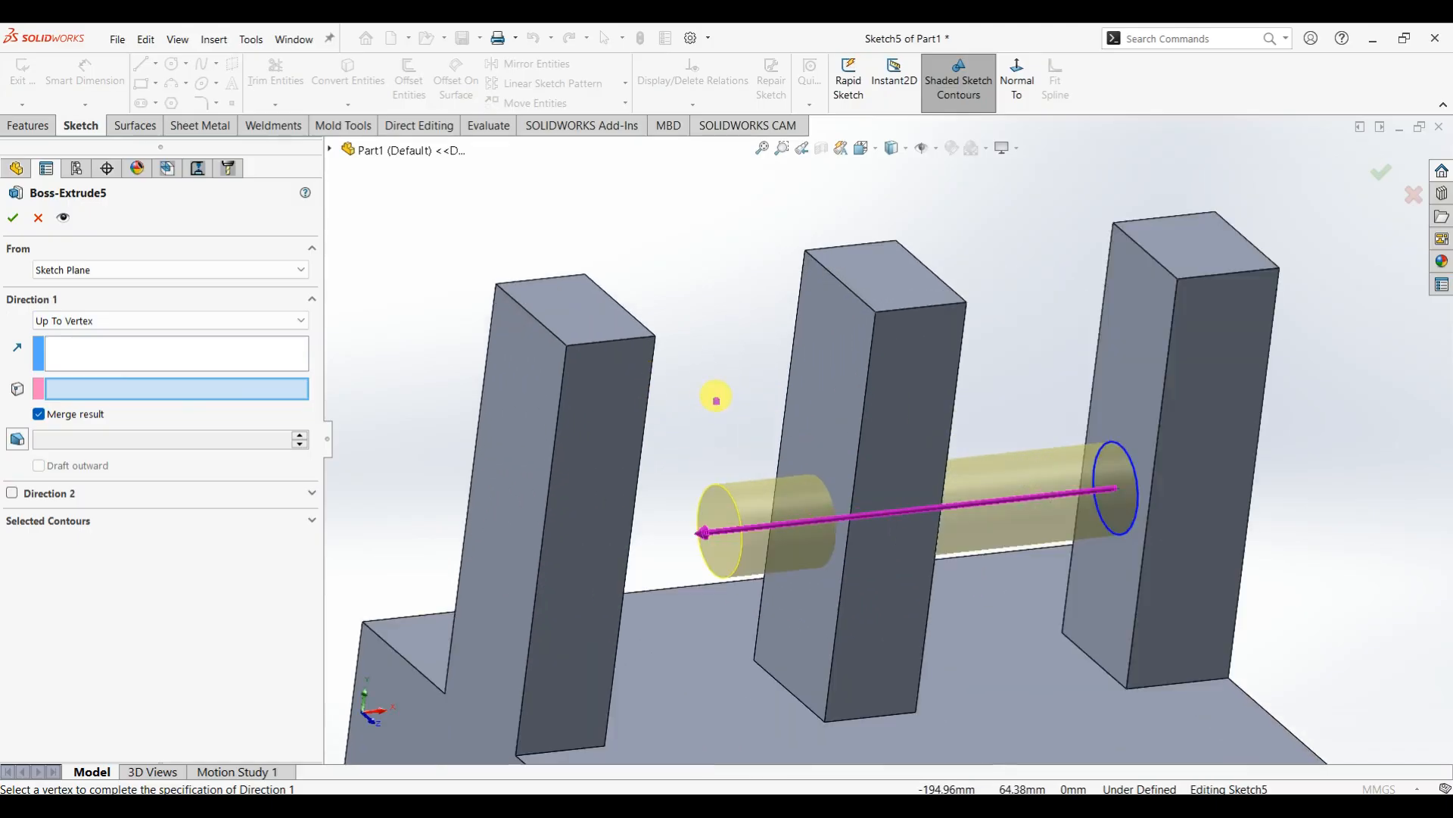
{"action": "middle_click_drag", "start_coordinate": [740, 381], "coordinate": [571, 393]}
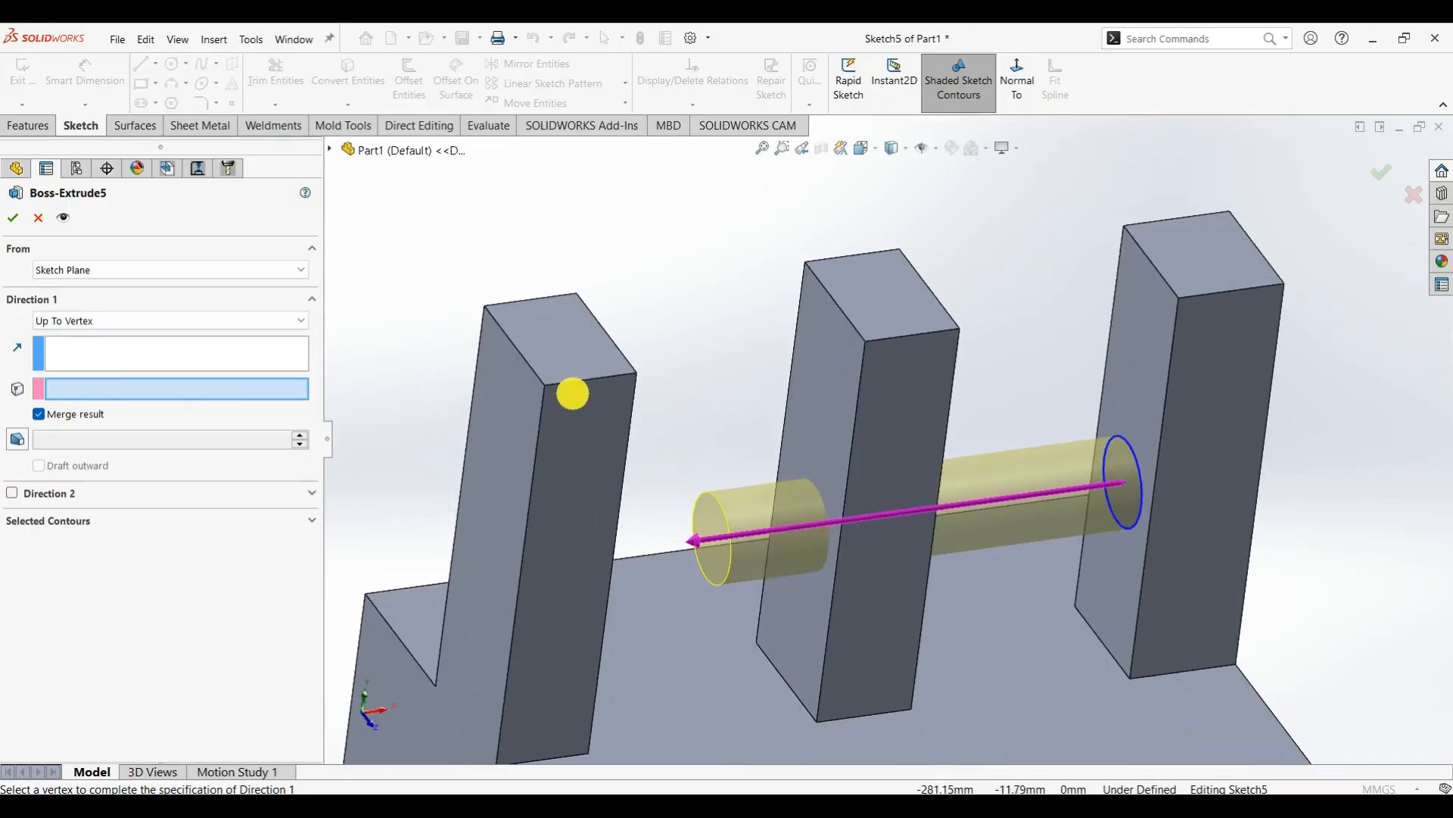
{"action": "scroll", "coordinate": [757, 417], "scroll_direction": "up", "scroll_amount": 2}
{"action": "scroll", "coordinate": [749, 421], "scroll_direction": "down", "scroll_amount": 2}
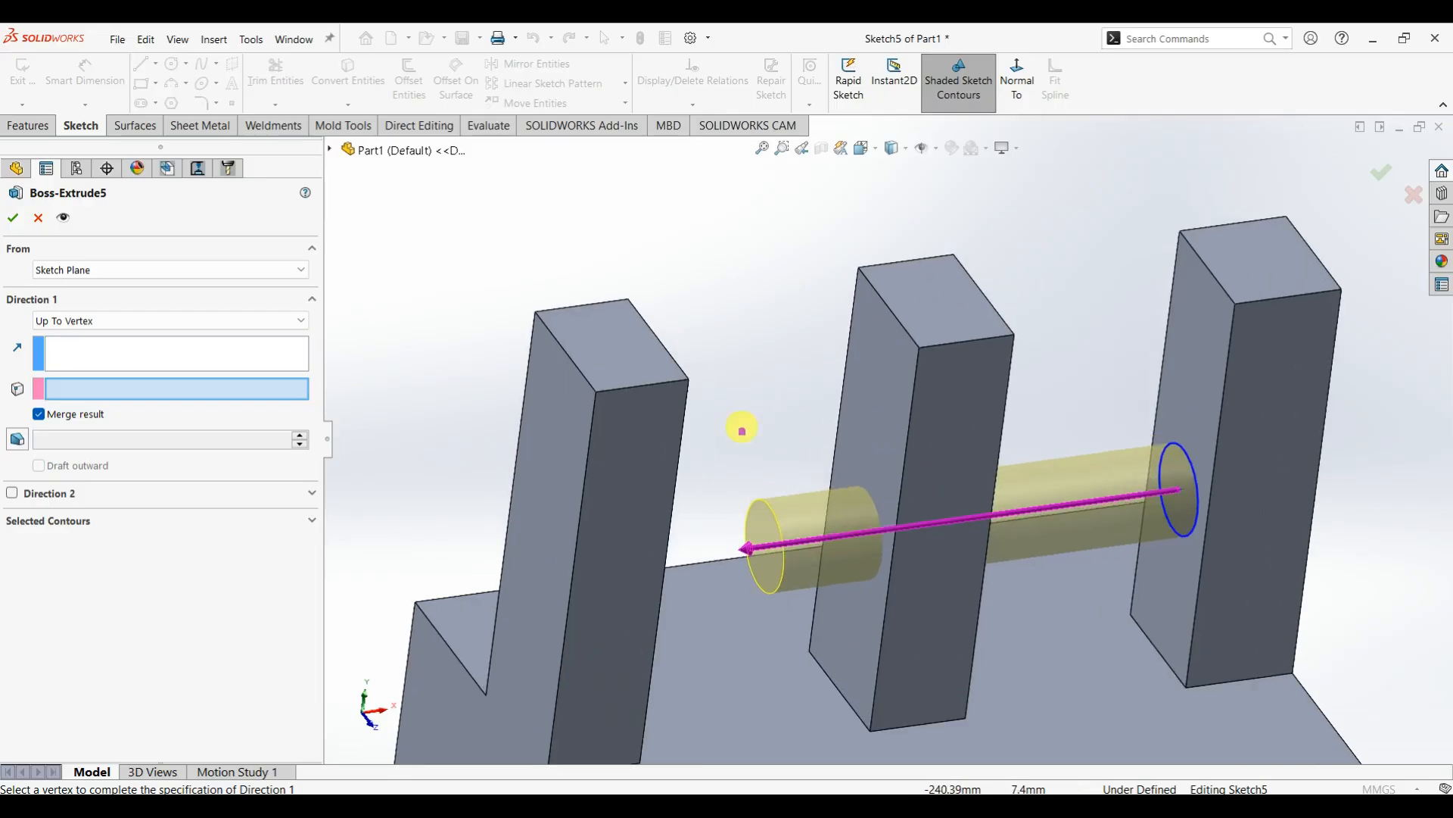
{"action": "left_click", "coordinate": [595, 393]}
{"action": "middle_click_drag", "start_coordinate": [750, 451], "coordinate": [649, 584]}
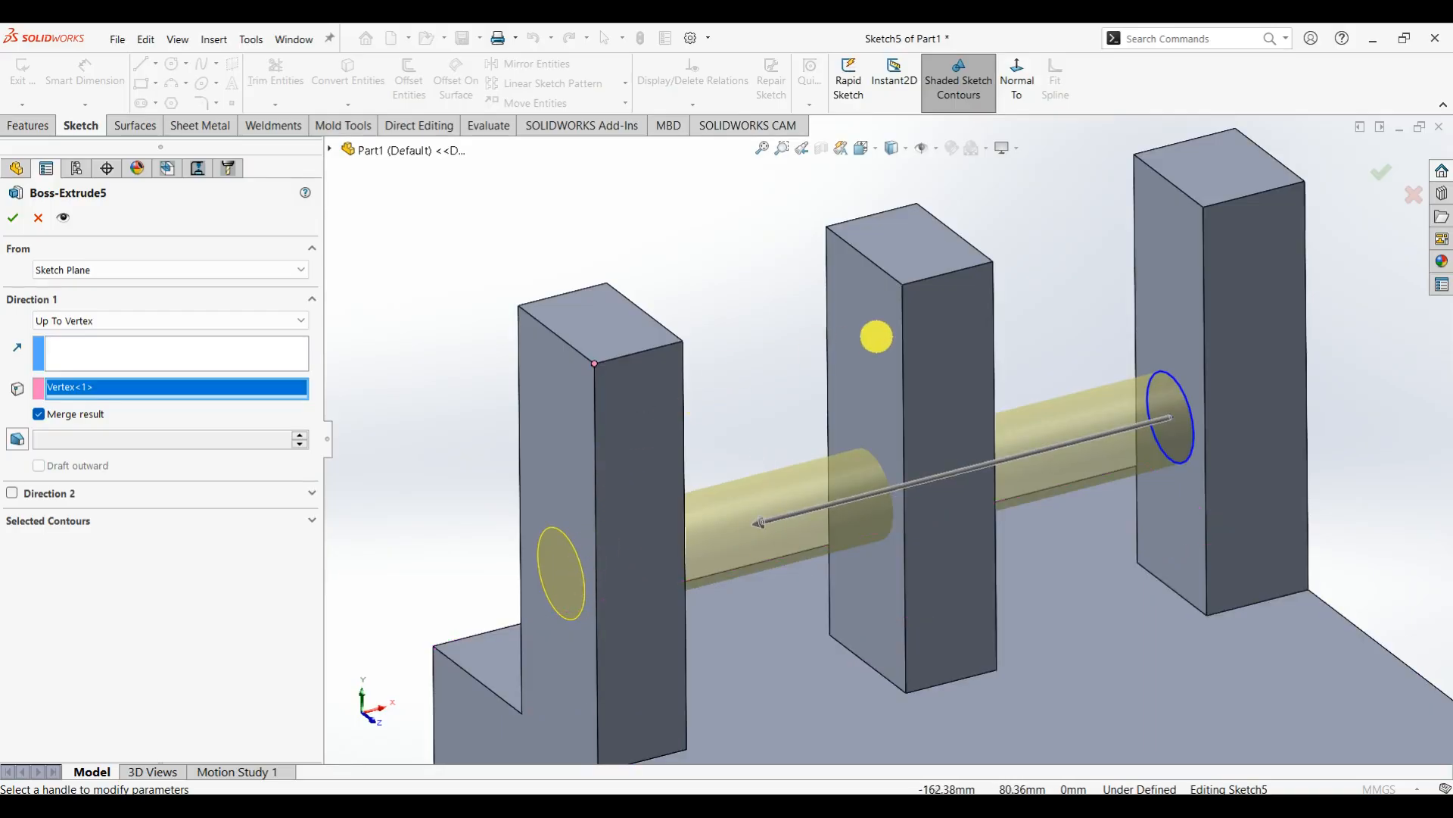
- Change the end vertex to the middle boss's front top corners, first the far-side one and finally the one nearer the circle
{"action": "left_click", "coordinate": [903, 285]}
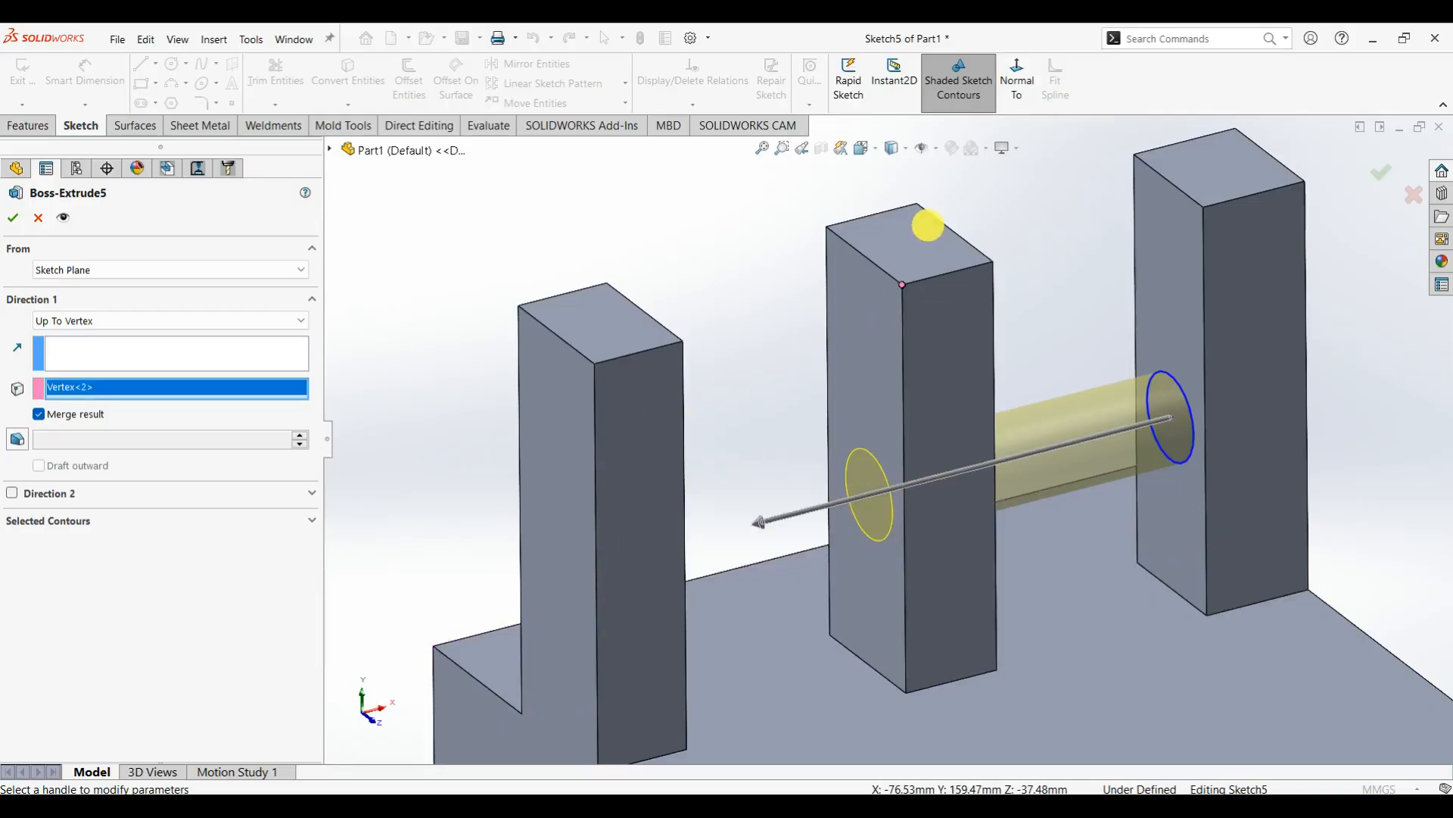
{"action": "middle_click_drag", "start_coordinate": [931, 224], "coordinate": [969, 146]}
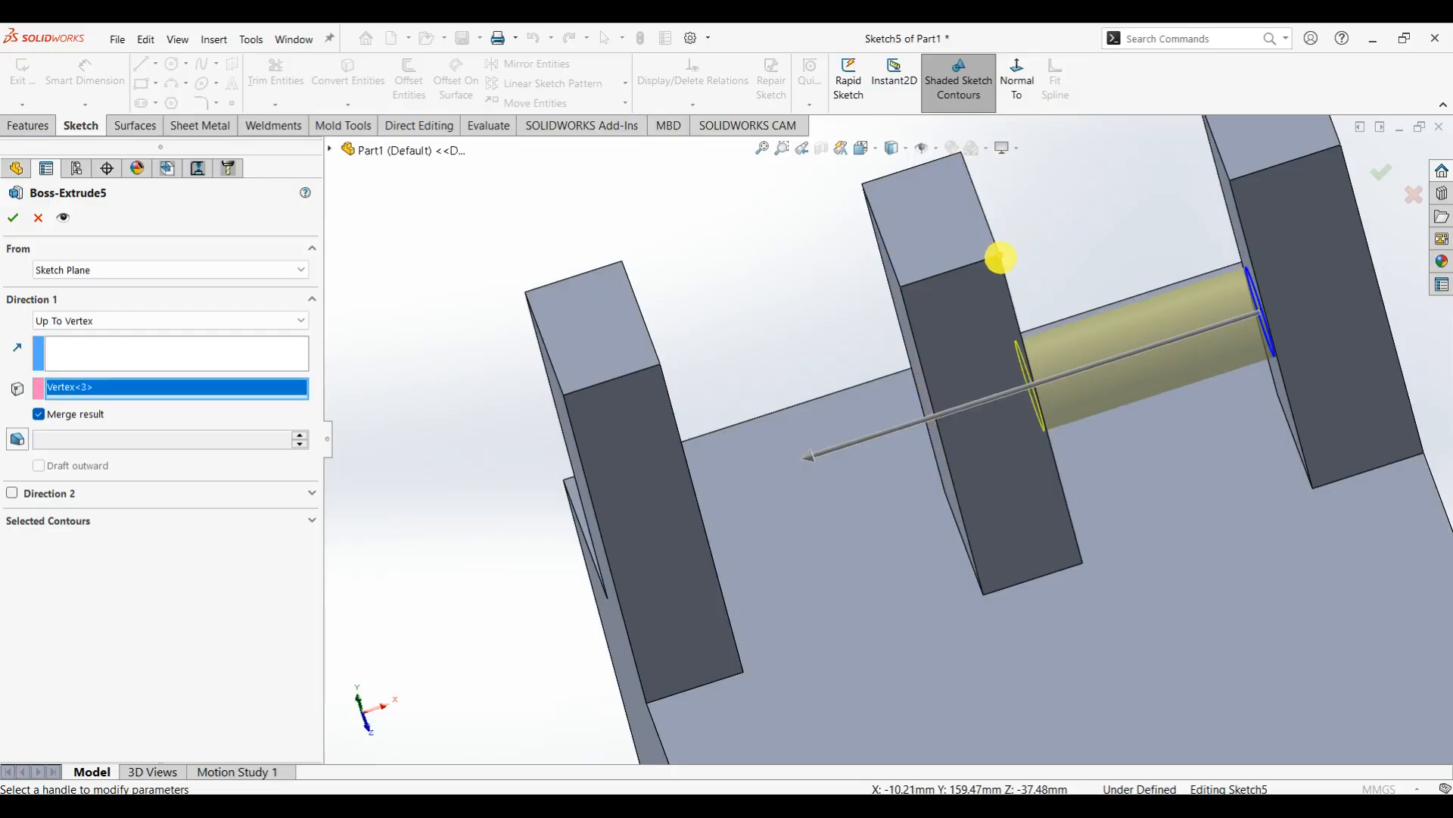
{"action": "middle_click_drag", "start_coordinate": [1001, 258], "coordinate": [969, 280]}
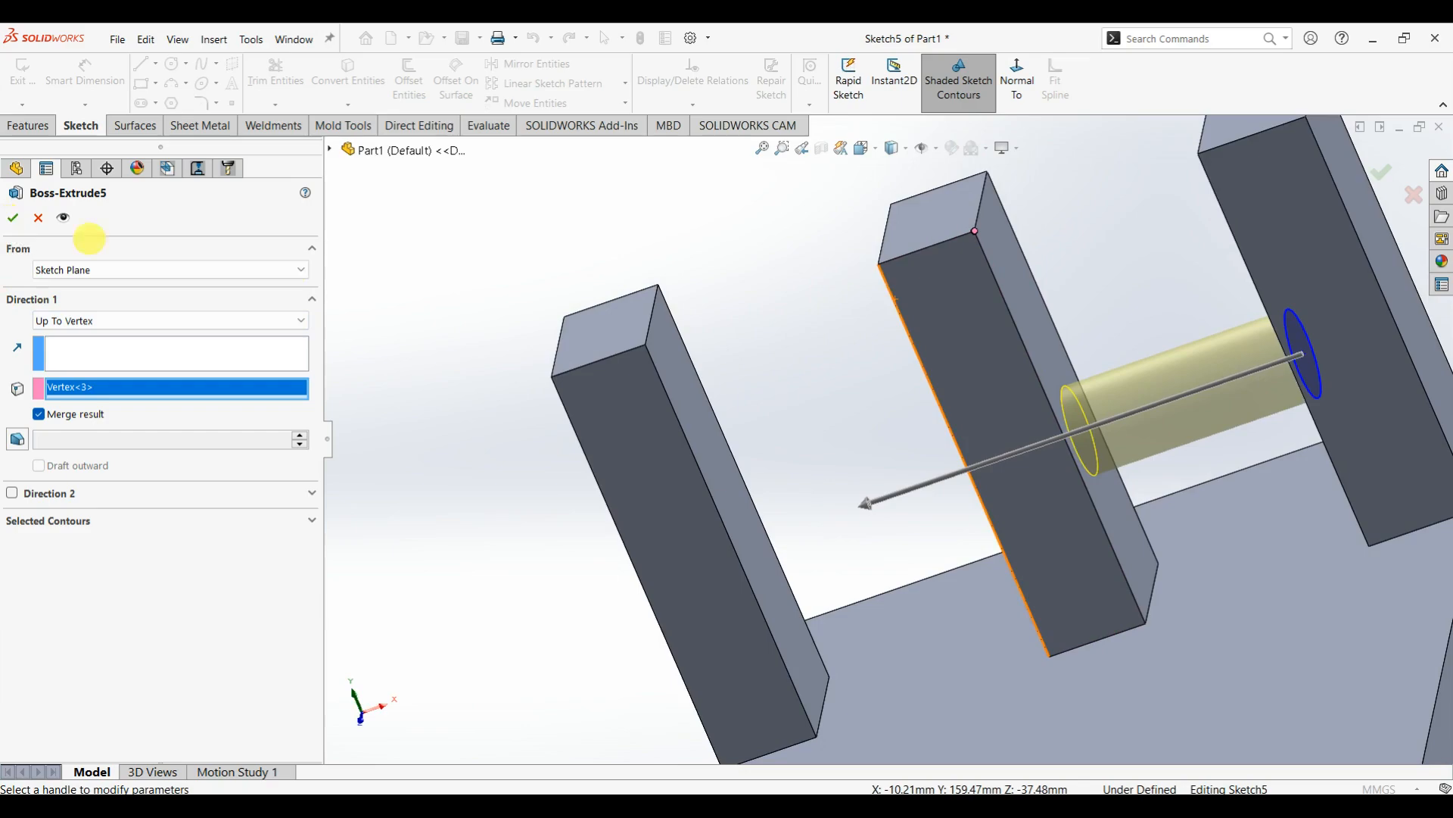
{"action": "scroll", "coordinate": [998, 474], "scroll_direction": "up", "scroll_amount": 3}
- Set the end condition to Up To Surface and end the cylinder at the middle boss's side face that faces the circle
{"action": "left_click", "coordinate": [102, 321]}
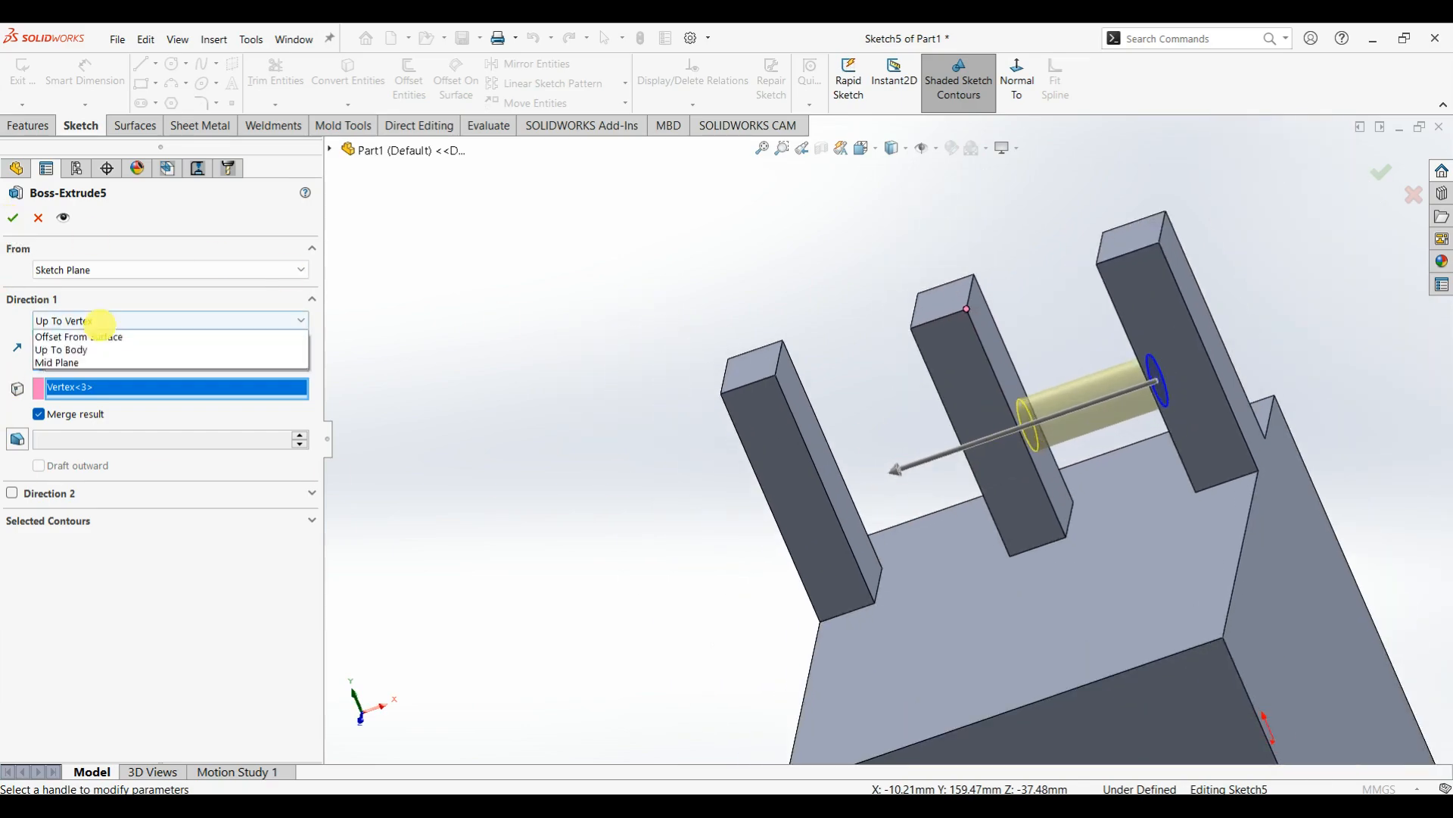
{"action": "left_click", "coordinate": [101, 388]}
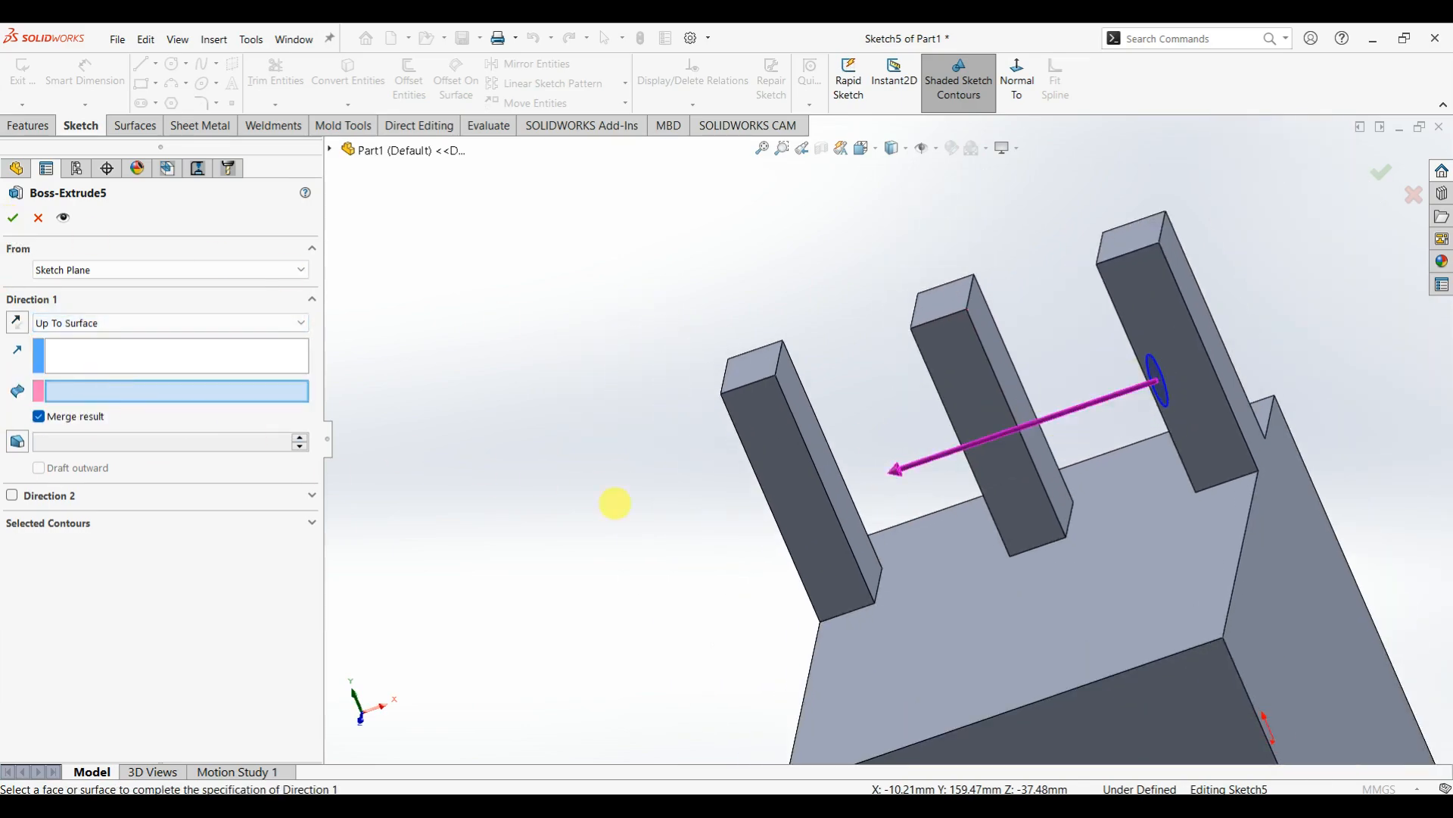
{"action": "middle_click_drag", "start_coordinate": [616, 503], "coordinate": [810, 526]}
{"action": "scroll", "coordinate": [960, 499], "scroll_direction": "down", "scroll_amount": 3}
{"action": "middle_click_drag", "start_coordinate": [948, 561], "coordinate": [849, 457]}
{"action": "scroll", "coordinate": [1001, 520], "scroll_direction": "up", "scroll_amount": 3}
{"action": "scroll", "coordinate": [850, 457], "scroll_direction": "down", "scroll_amount": 2}
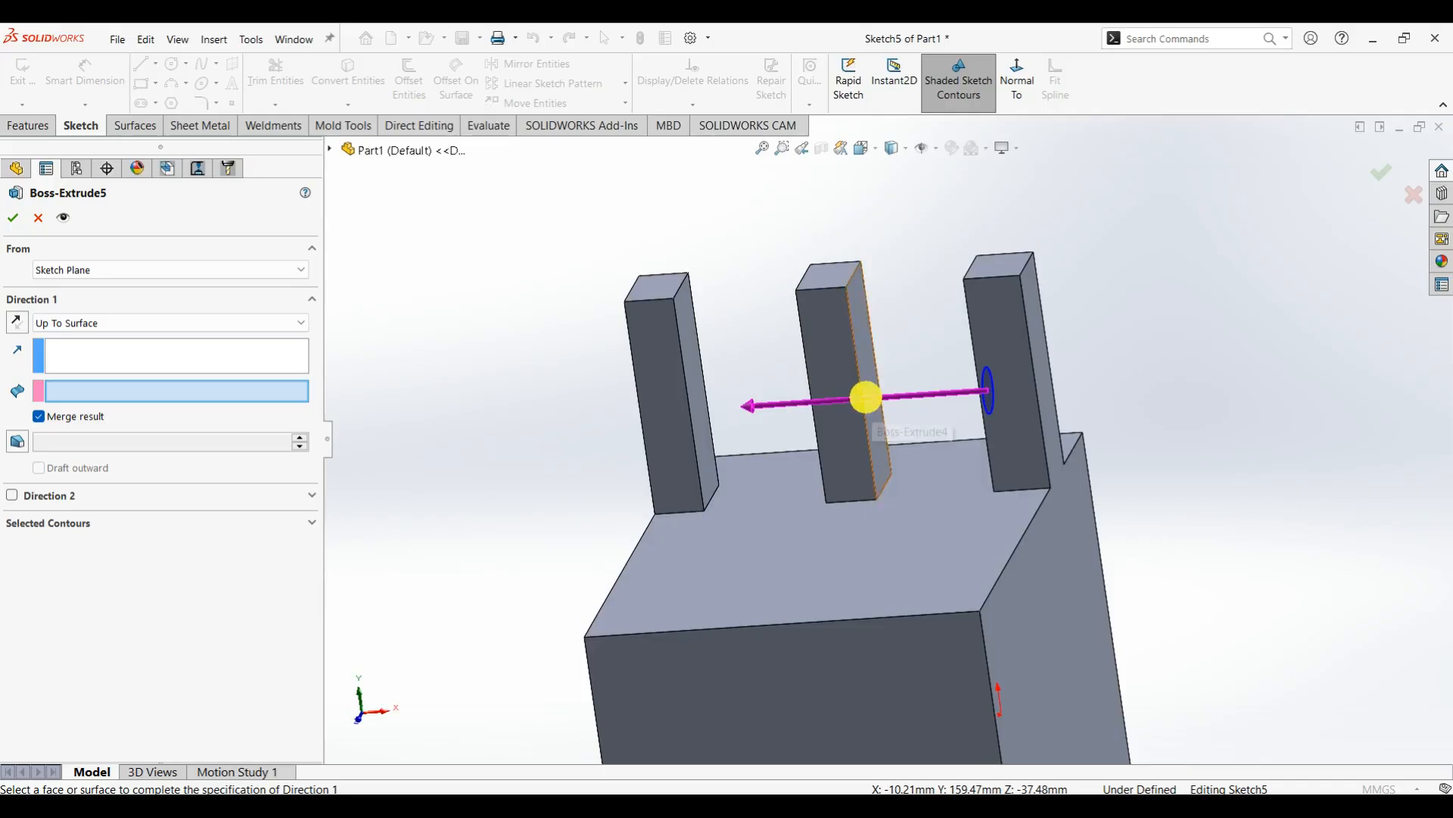
{"action": "middle_click_drag", "start_coordinate": [864, 393], "coordinate": [861, 367]}
{"action": "left_click", "coordinate": [860, 396]}
{"action": "middle_click_drag", "start_coordinate": [757, 514], "coordinate": [895, 428]}
{"action": "scroll", "coordinate": [914, 427], "scroll_direction": "down", "scroll_amount": 2}
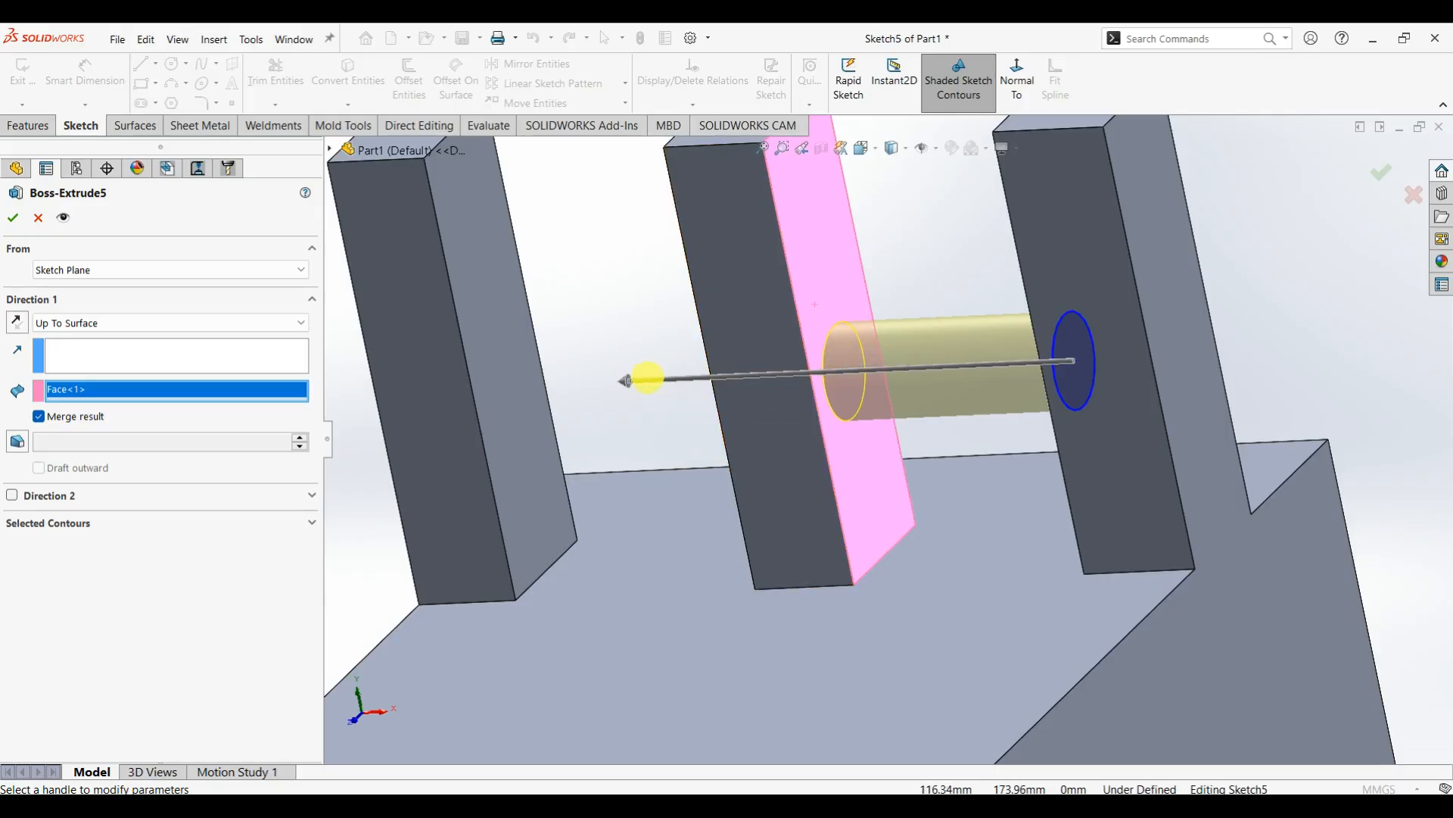
- Try other end faces for the cylinder, finishing with the middle boss's side face away from the circle, and examine the preview
{"action": "scroll", "coordinate": [648, 377], "scroll_direction": "up", "scroll_amount": 3}
{"action": "left_click", "coordinate": [629, 379]}
{"action": "middle_click_drag", "start_coordinate": [666, 439], "coordinate": [842, 474]}
{"action": "left_click", "coordinate": [829, 463]}
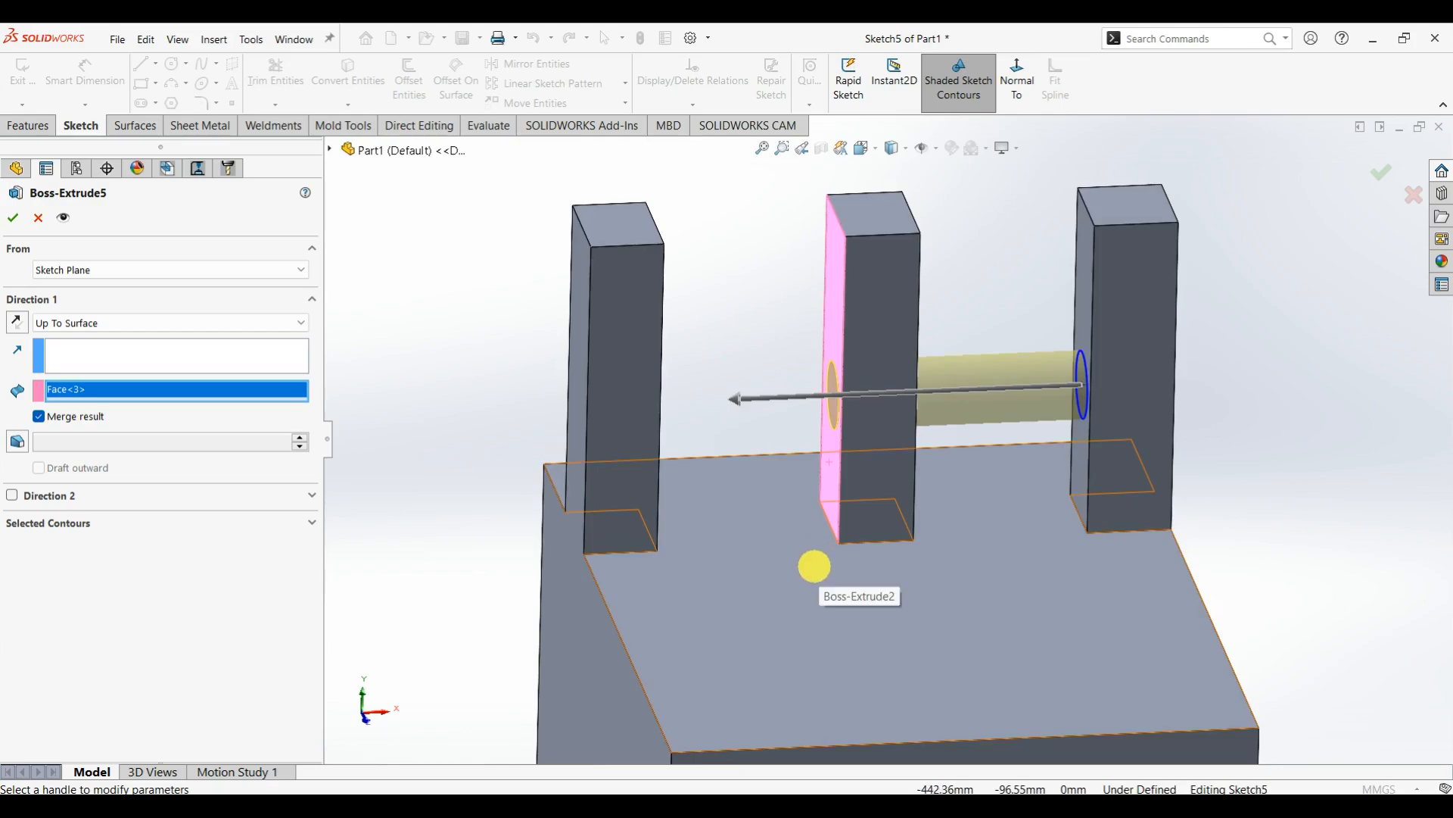
{"action": "scroll", "coordinate": [791, 568], "scroll_direction": "up", "scroll_amount": 2}
{"action": "middle_click_drag", "start_coordinate": [792, 567], "coordinate": [876, 464]}
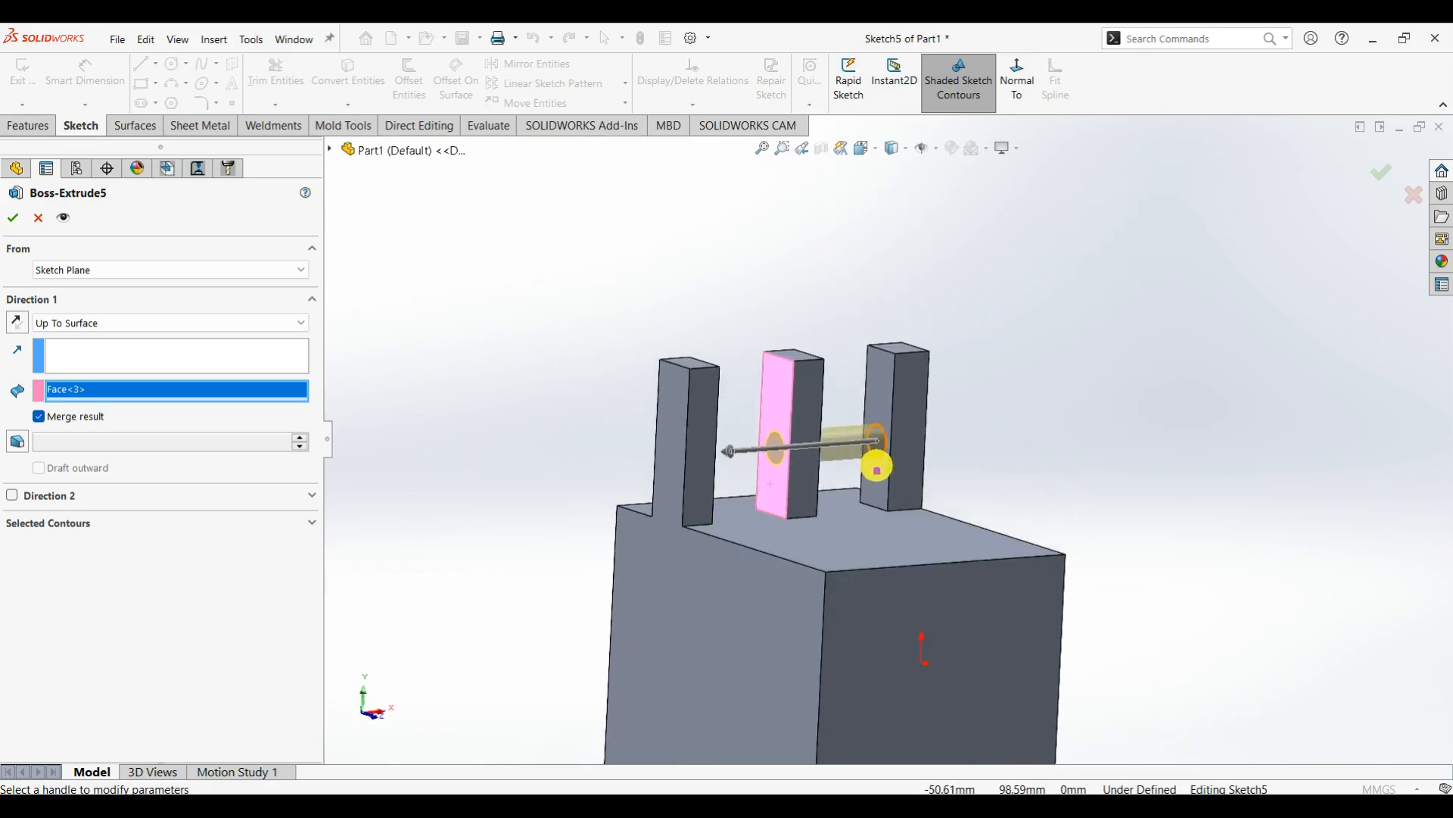
{"action": "scroll", "coordinate": [893, 432], "scroll_direction": "down", "scroll_amount": 4}
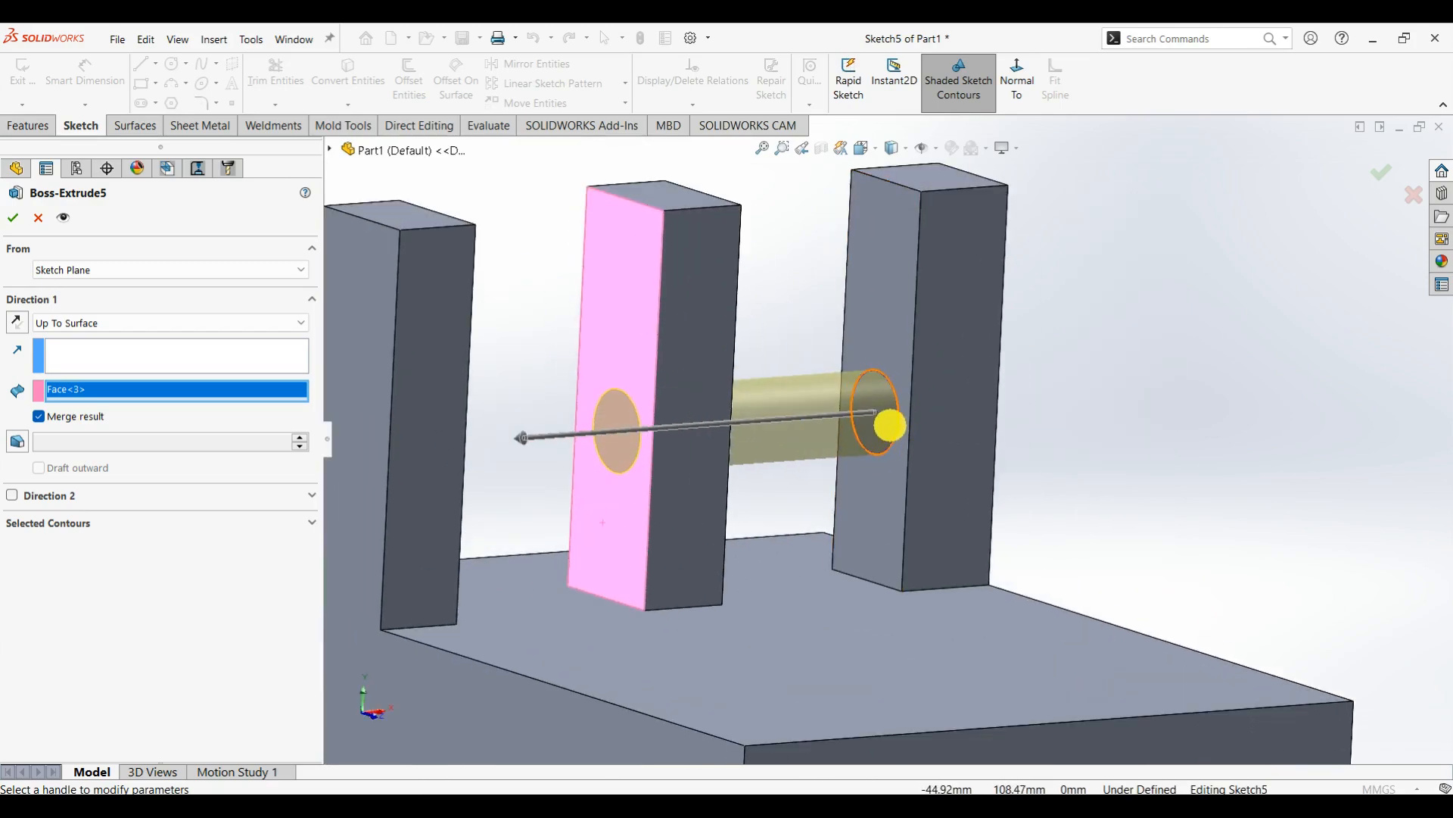
{"action": "scroll", "coordinate": [892, 460], "scroll_direction": "up", "scroll_amount": 4}
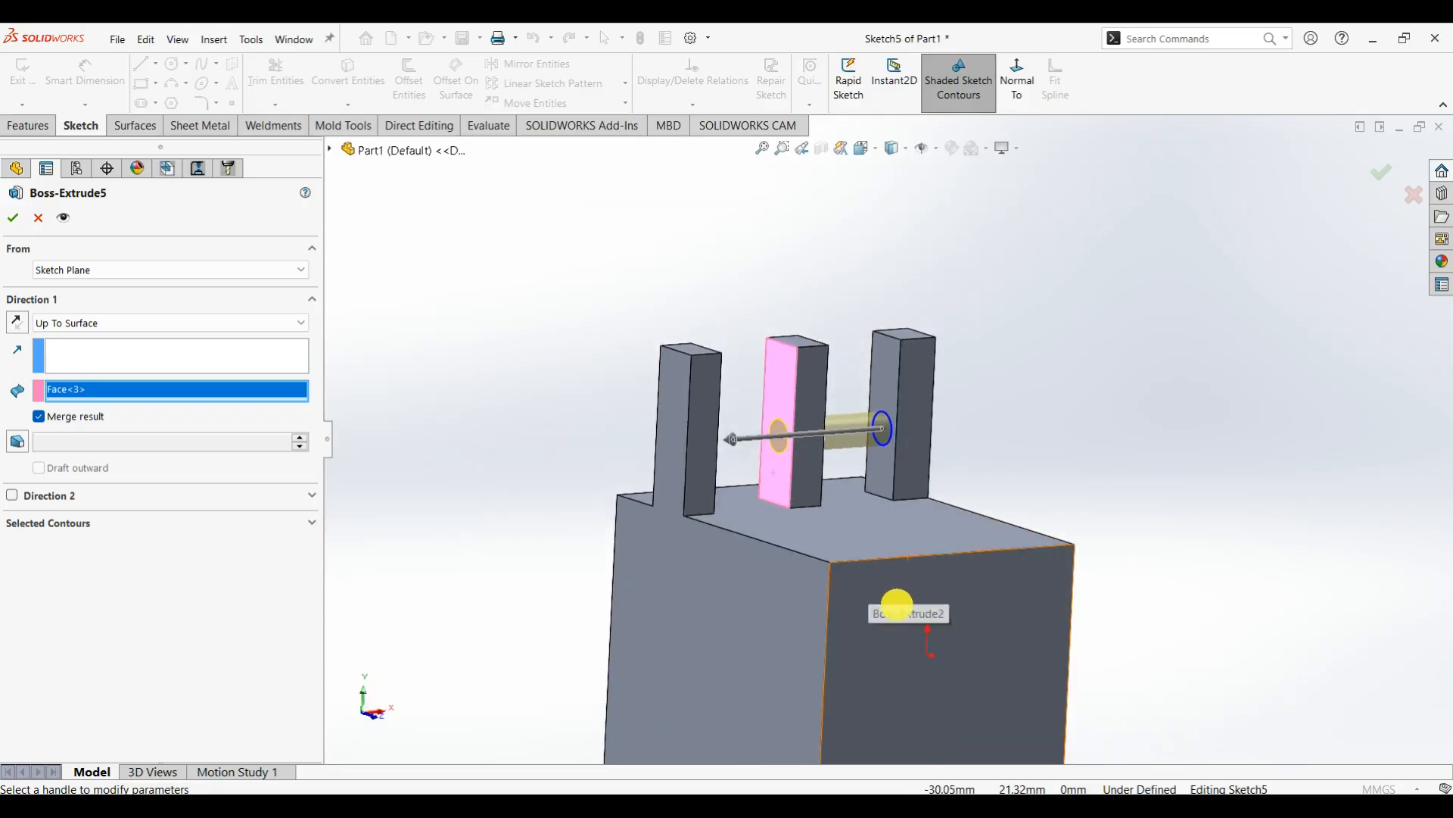
- Try the block's front face and each of its two side faces as the cylinder's end surface
{"action": "left_click", "coordinate": [895, 604]}
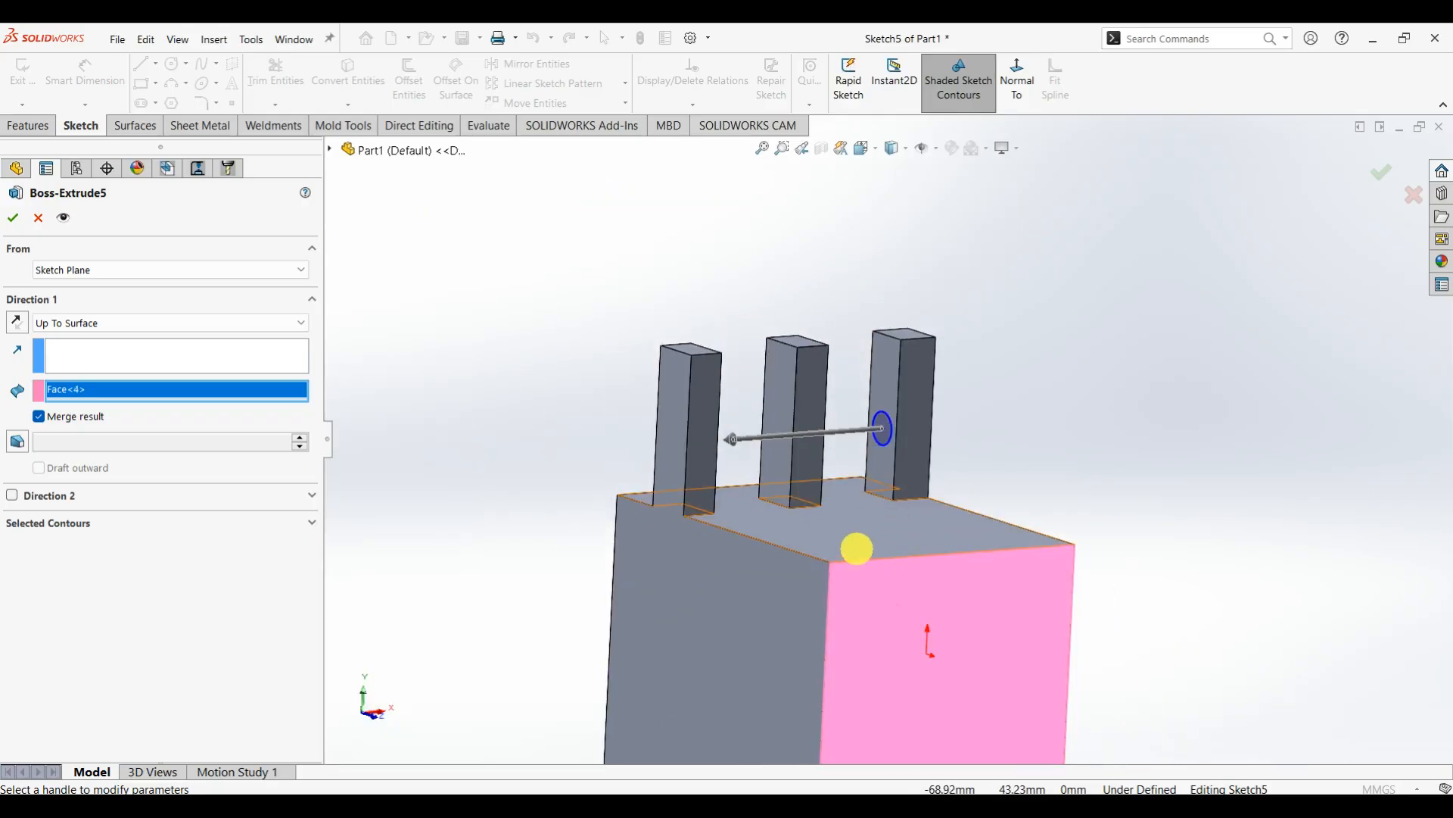
{"action": "left_click", "coordinate": [749, 604]}
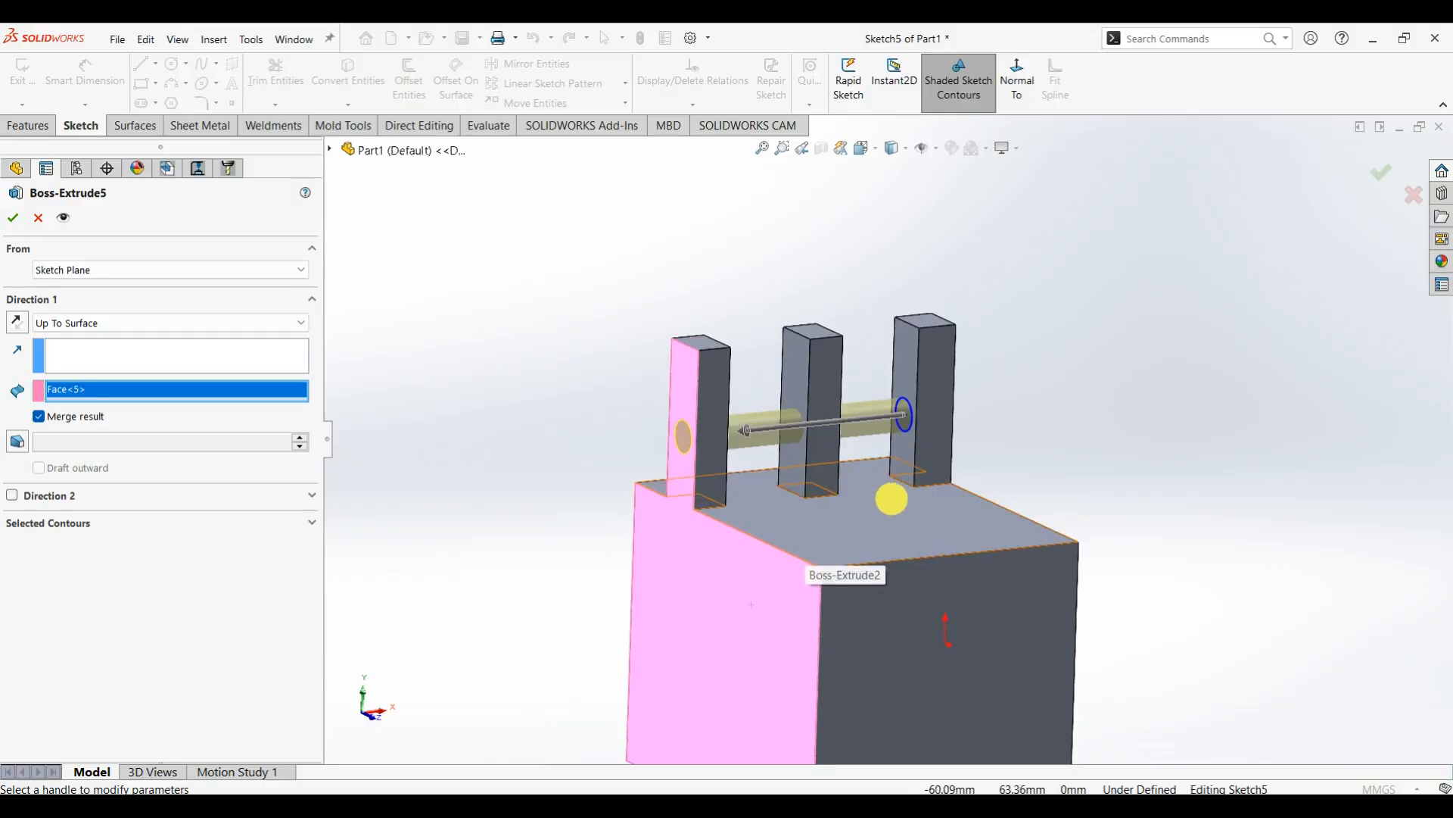
{"action": "middle_click_drag", "start_coordinate": [889, 497], "coordinate": [801, 528]}
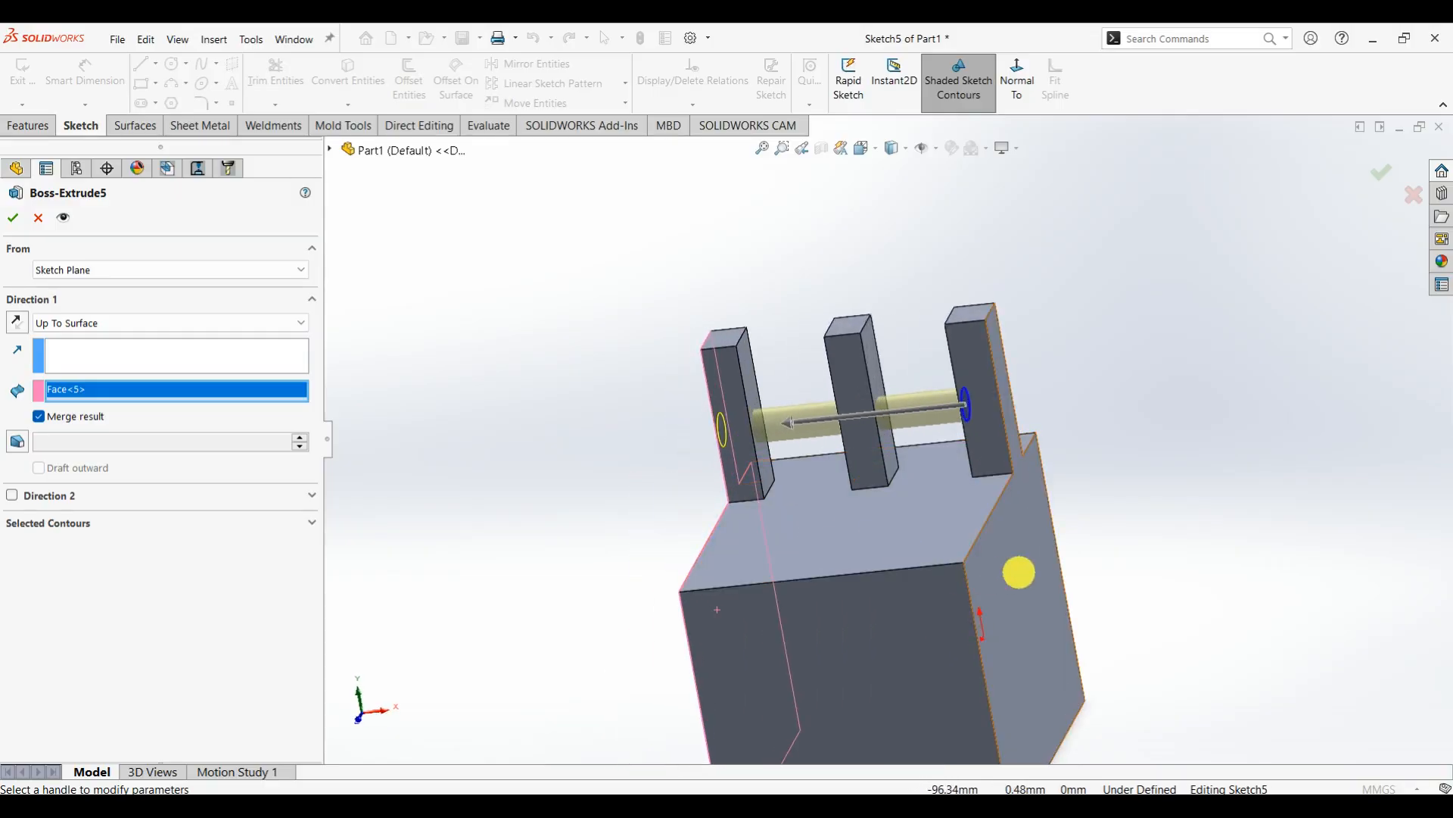
{"action": "left_click", "coordinate": [1023, 569]}
{"action": "scroll", "coordinate": [1007, 520], "scroll_direction": "down", "scroll_amount": 3}
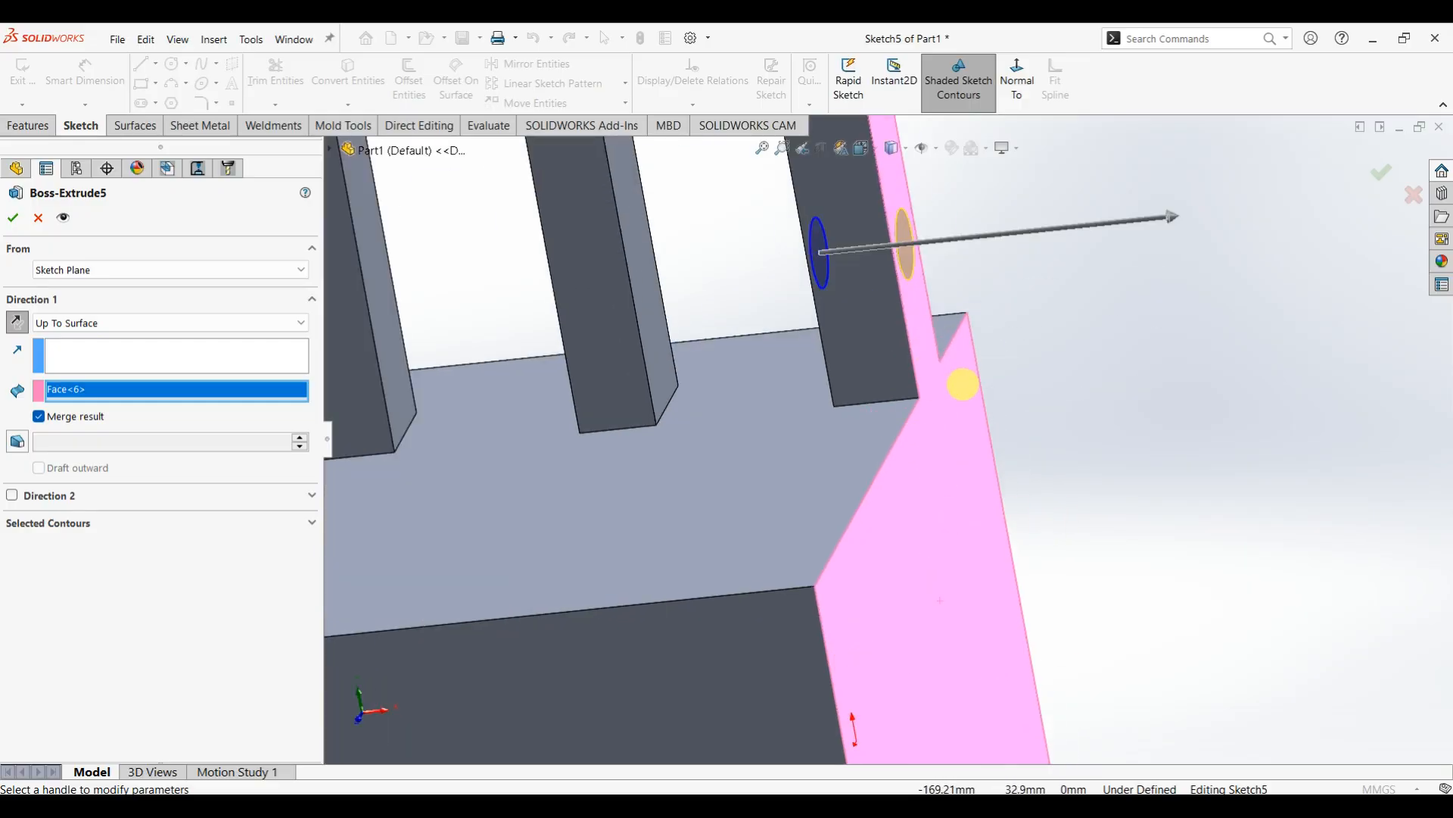
{"action": "scroll", "coordinate": [858, 440], "scroll_direction": "up", "scroll_amount": 3}
- Switch the cylinder's end condition to Offset From Surface and remove the previously selected face
{"action": "left_click", "coordinate": [72, 323]}
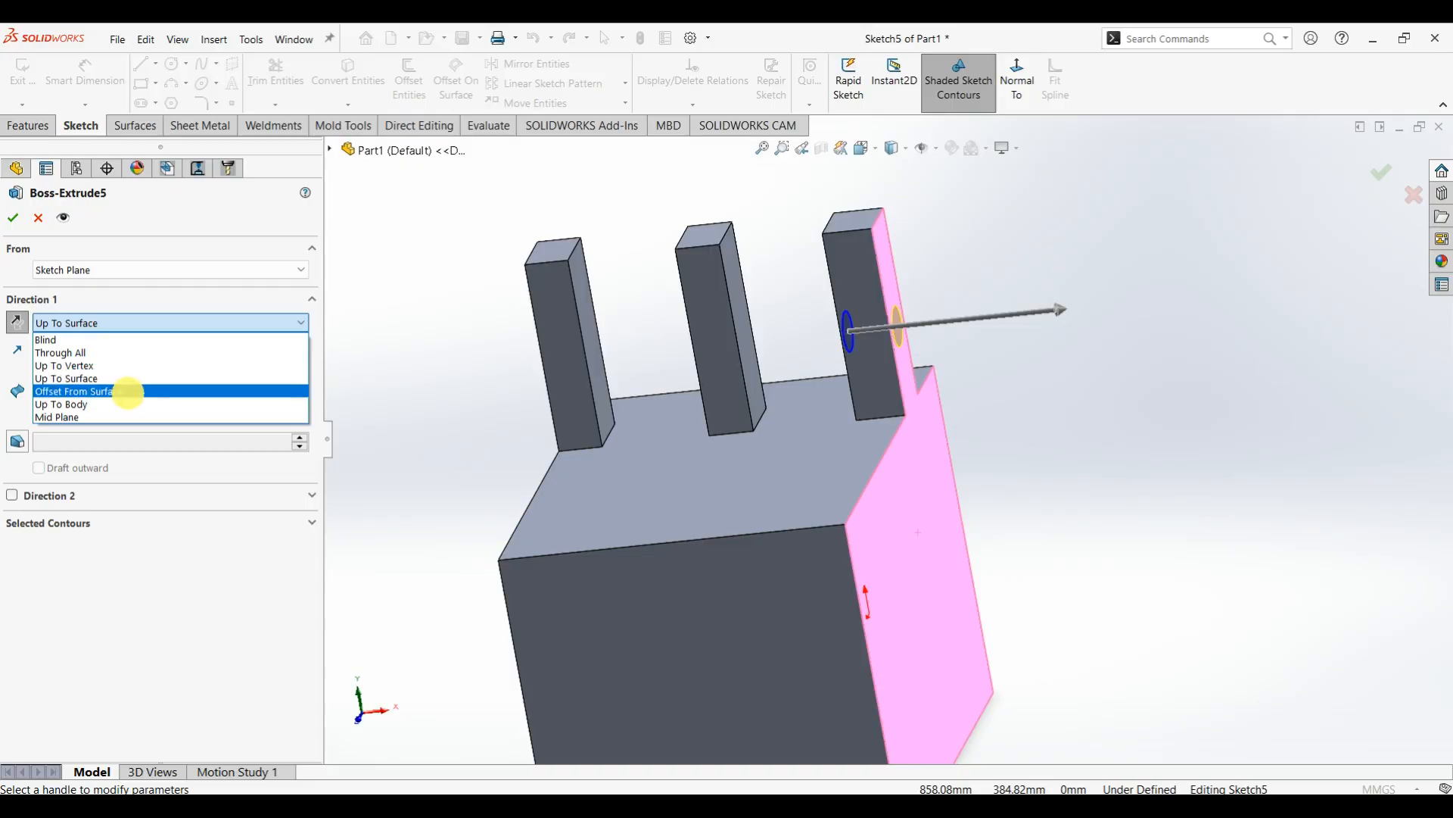
{"action": "left_click", "coordinate": [133, 391]}
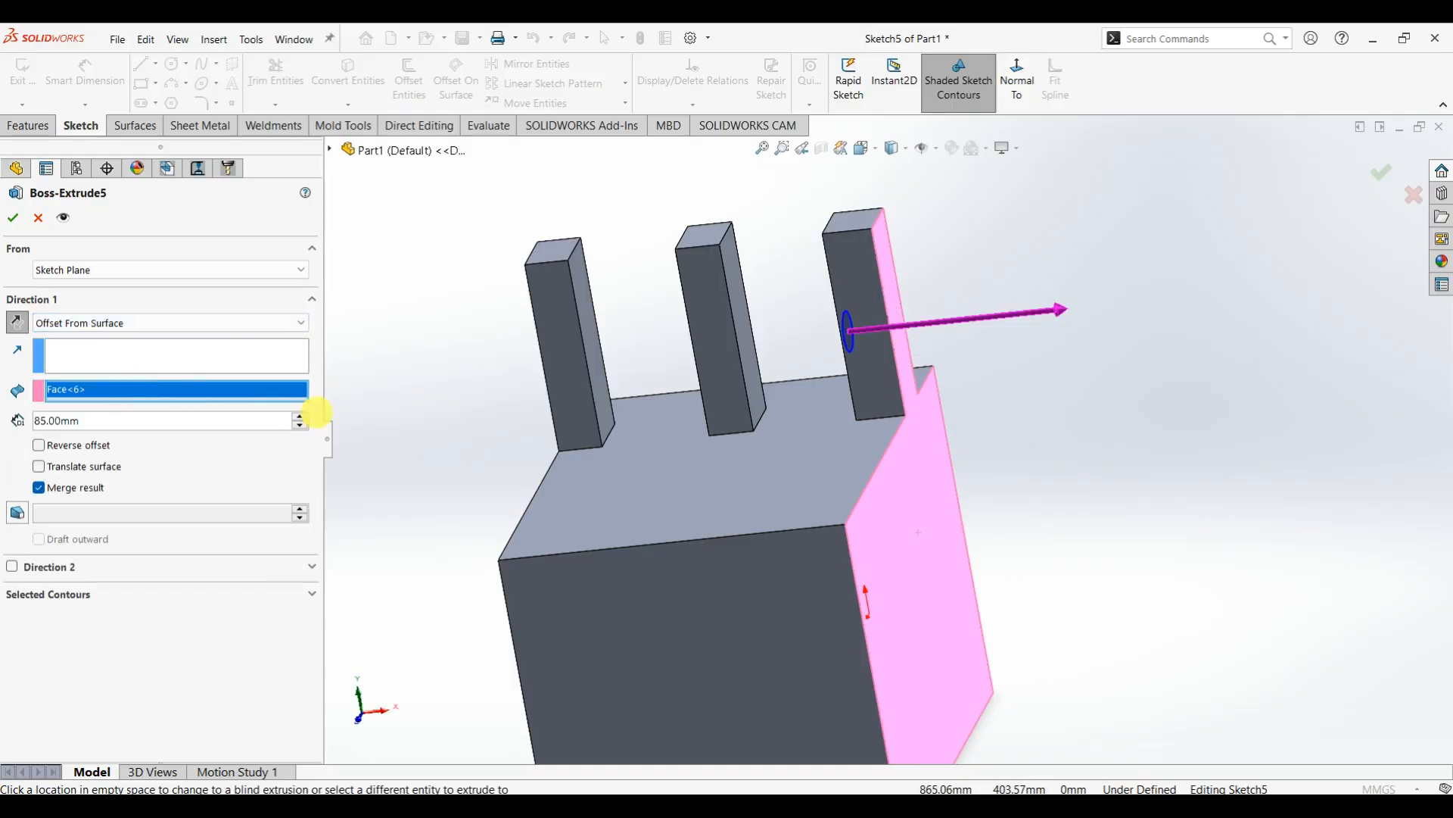
{"action": "right_click", "coordinate": [193, 390]}
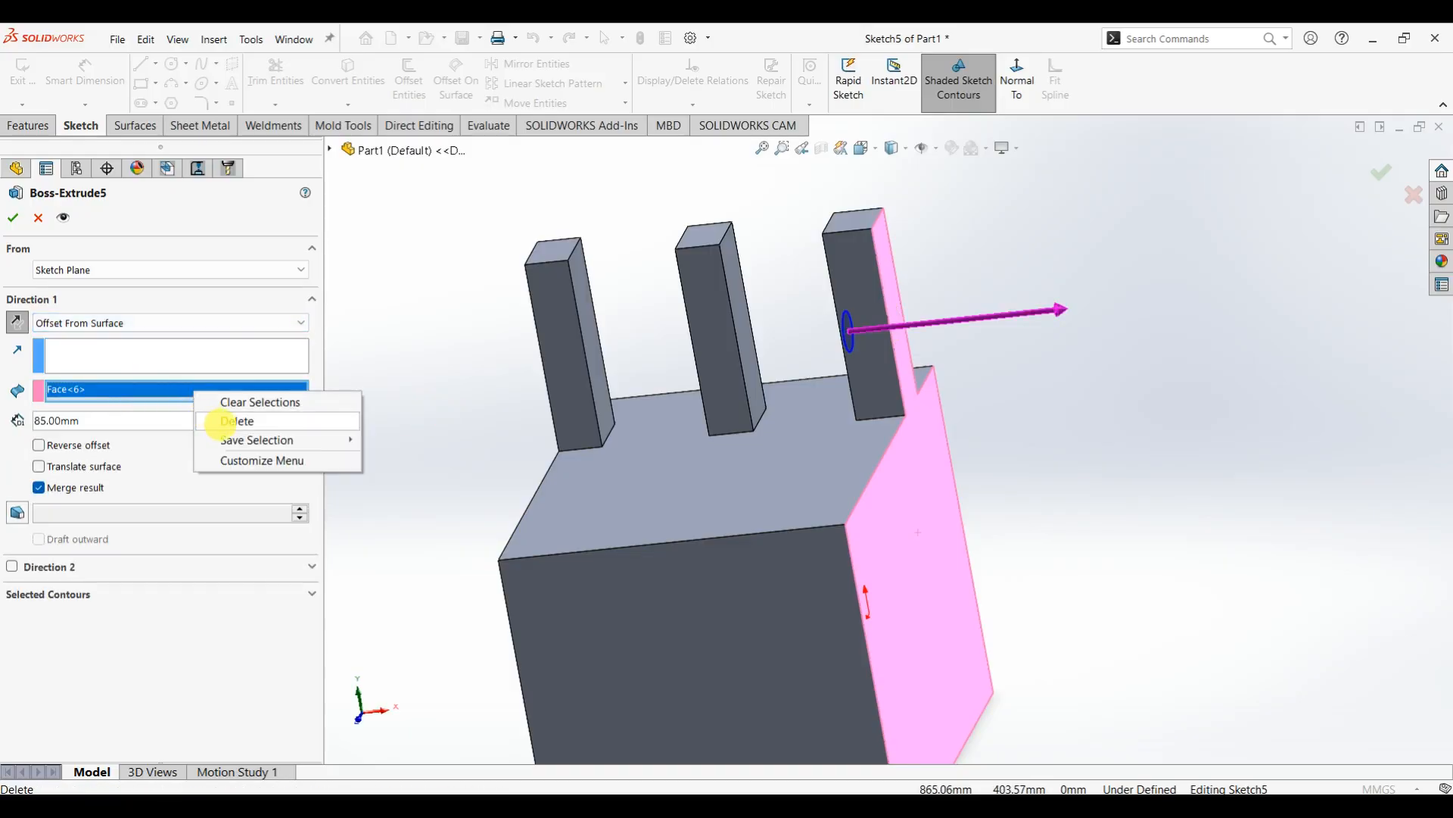
{"action": "left_click", "coordinate": [223, 422]}
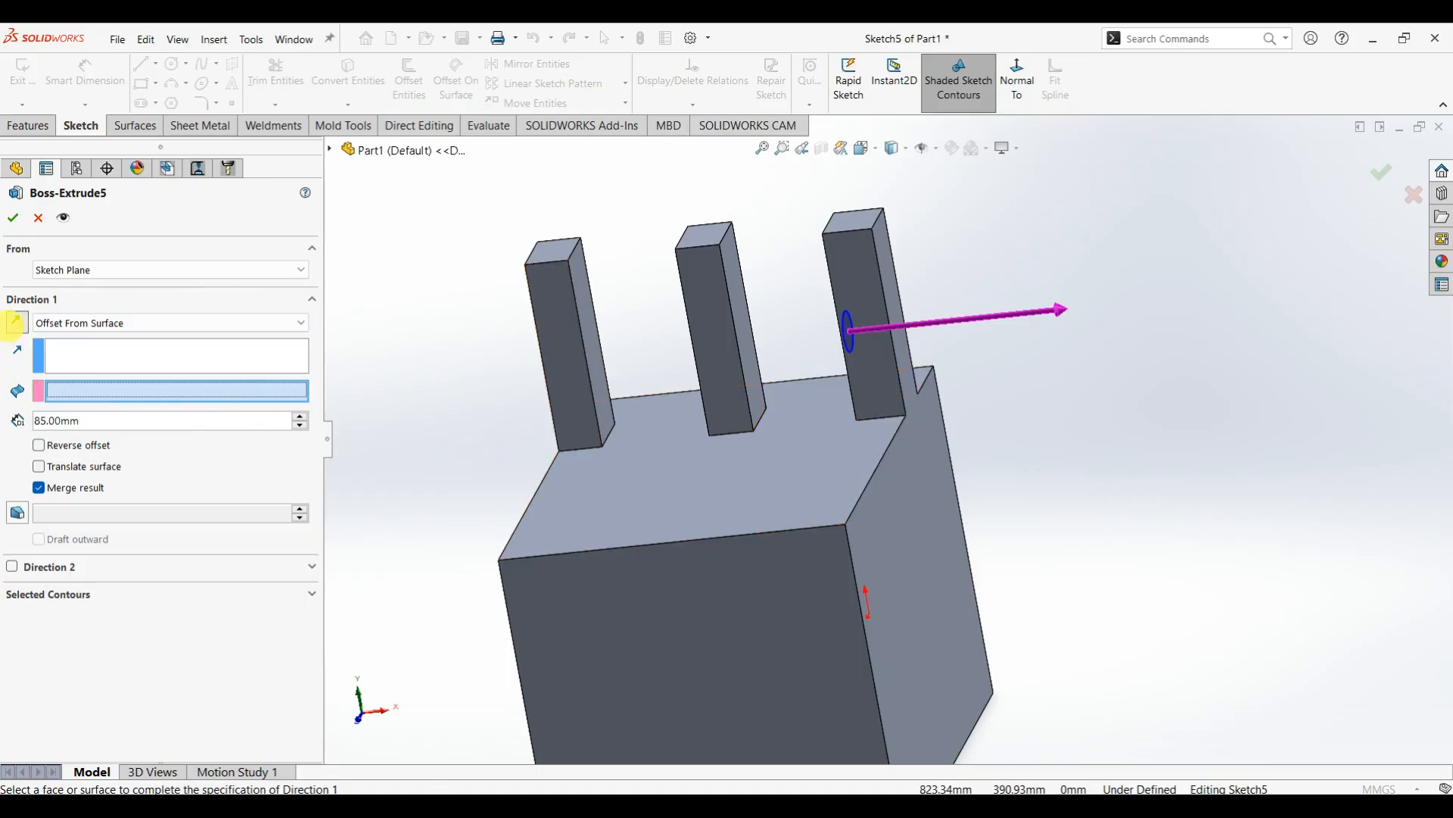
- Reverse the extrusion direction toward the other bosses and pick the middle boss's side face nearest the circle as the offset surface
{"action": "left_click", "coordinate": [16, 322]}
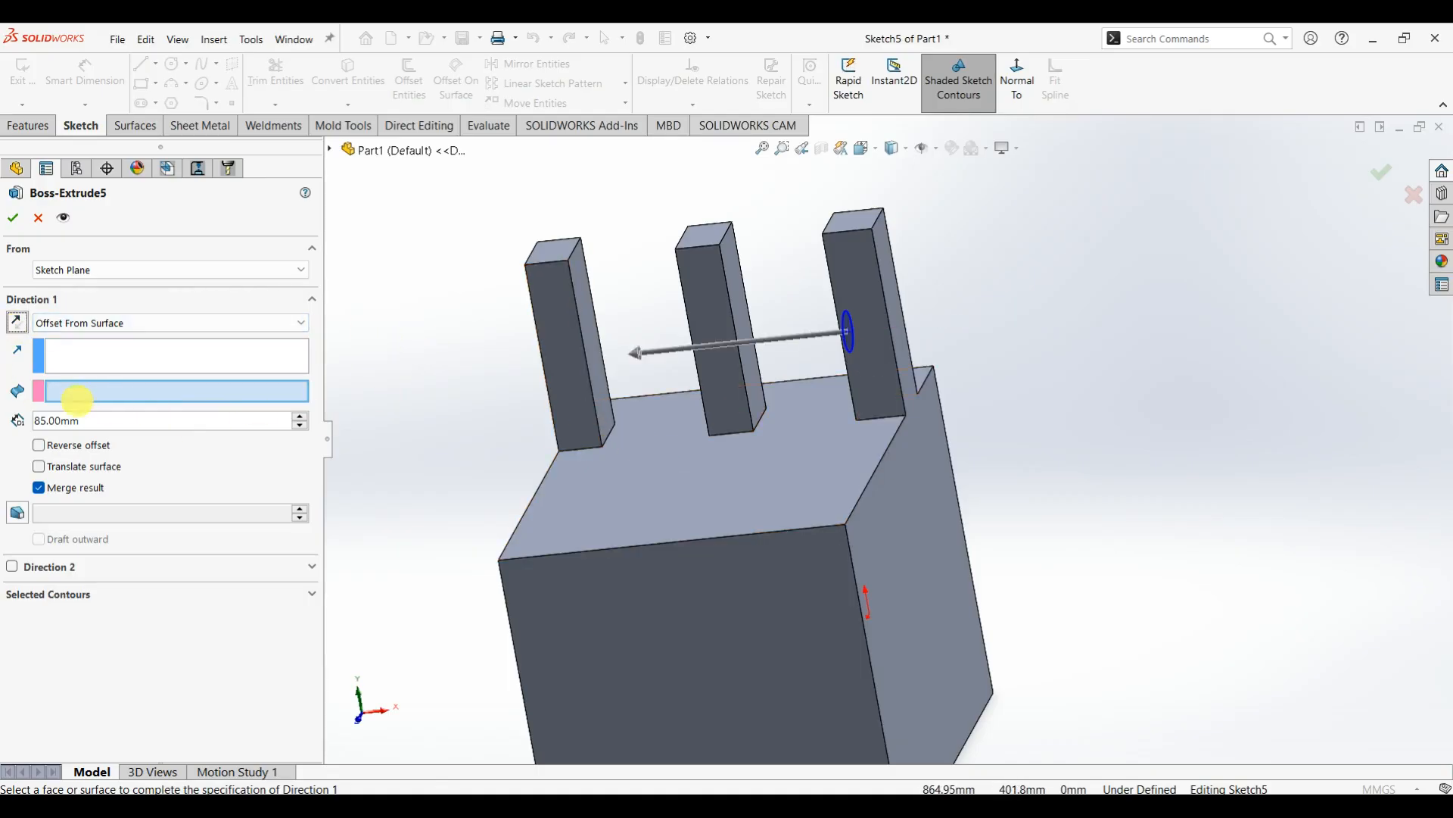
{"action": "middle_click_drag", "start_coordinate": [543, 394], "coordinate": [806, 335]}
{"action": "left_click", "coordinate": [805, 335]}
{"action": "middle_click_drag", "start_coordinate": [757, 416], "coordinate": [788, 416]}
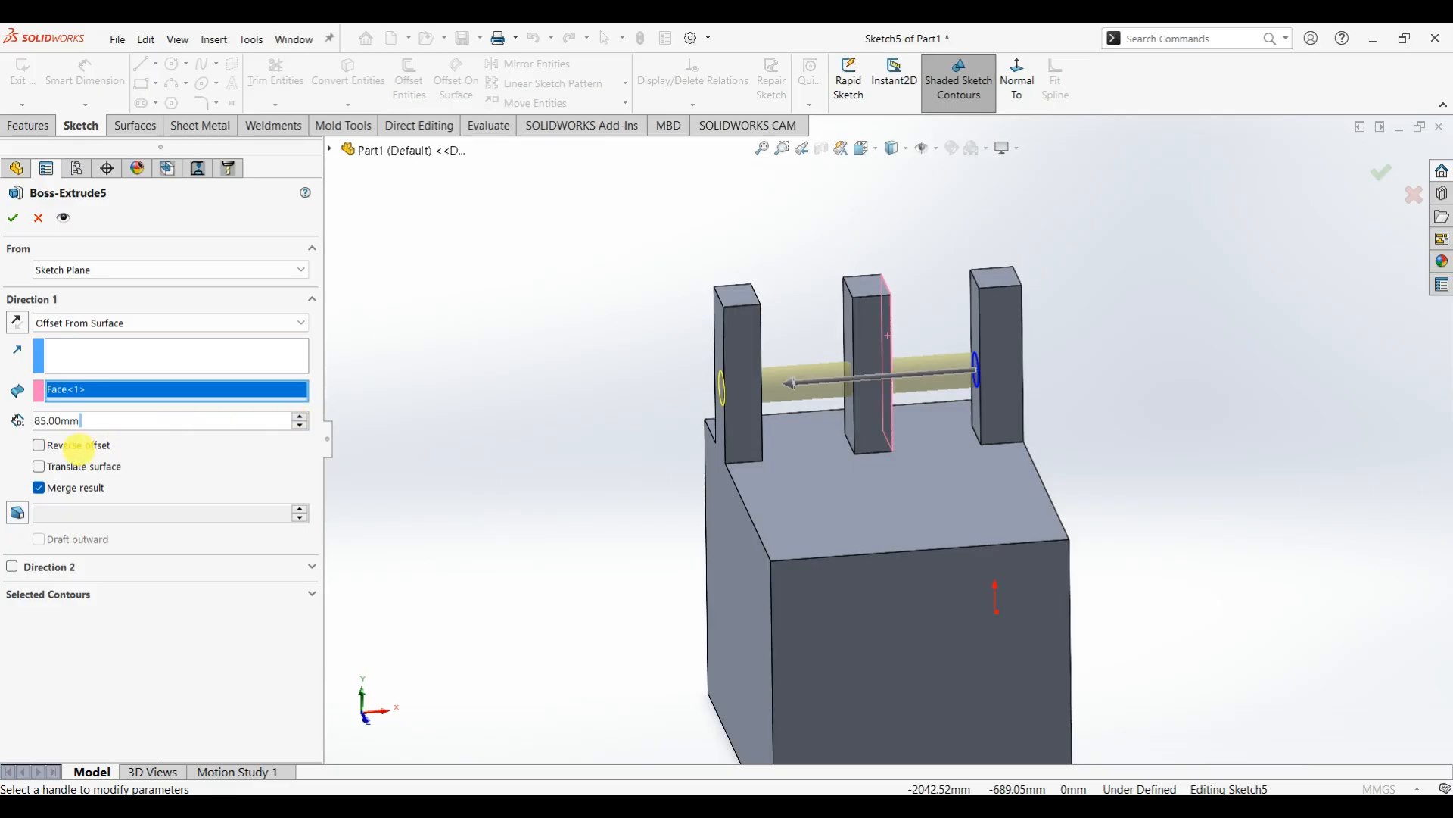
- Try Reverse offset with an offset distance of 0, and clear the face selection
{"action": "left_click", "coordinate": [39, 446]}
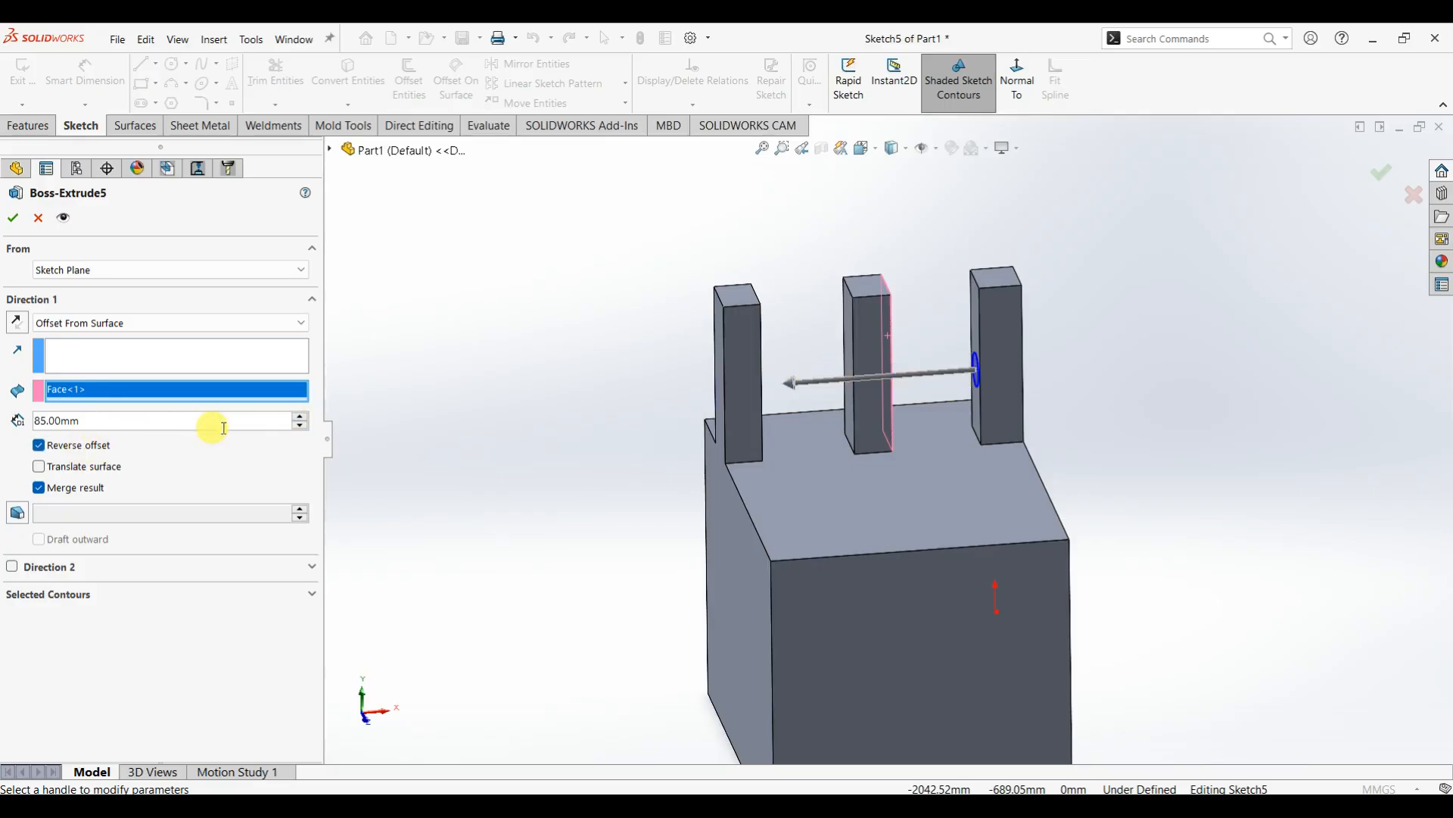
{"action": "type", "text": "0"}
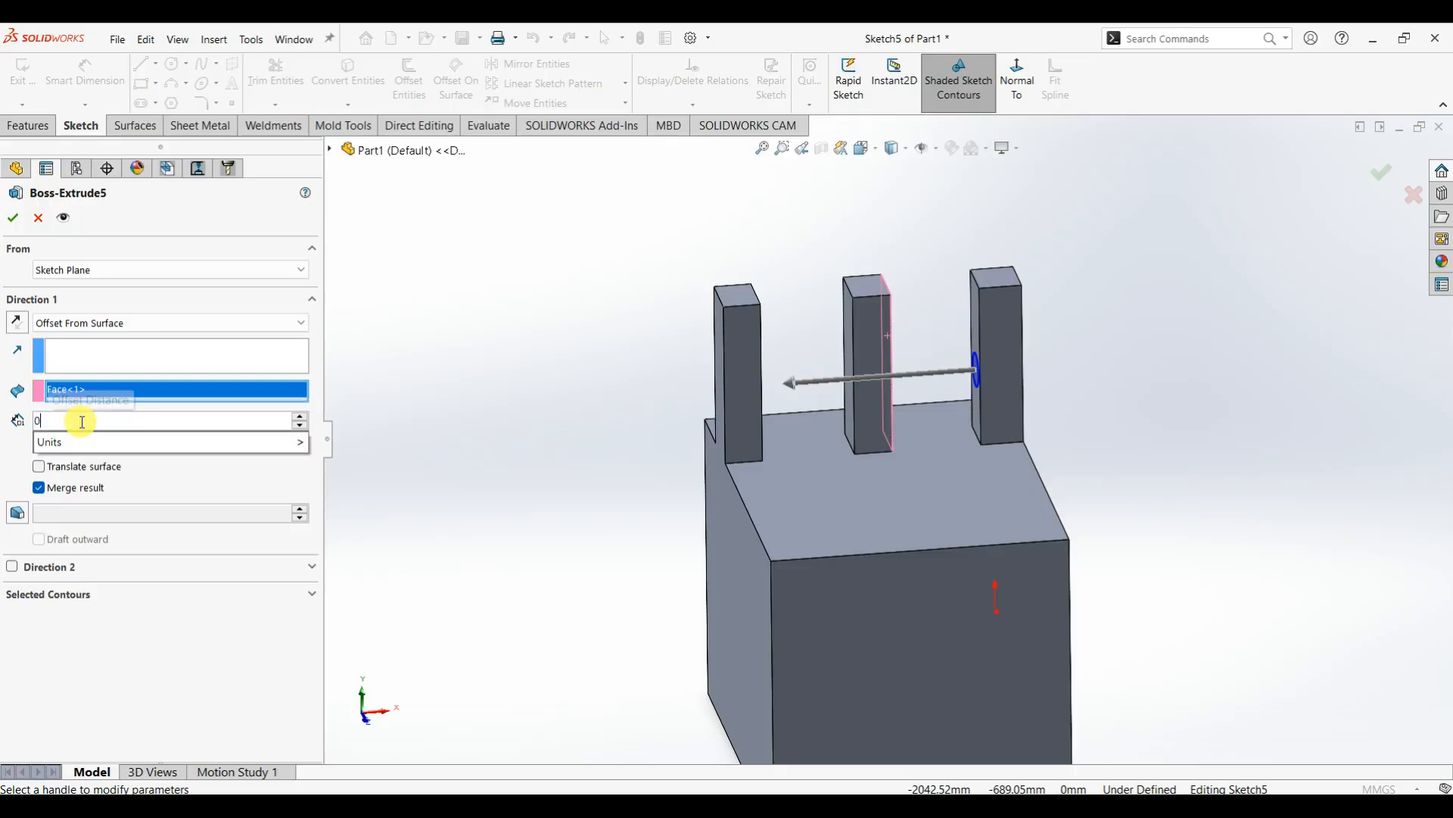
{"action": "right_click", "coordinate": [162, 391]}
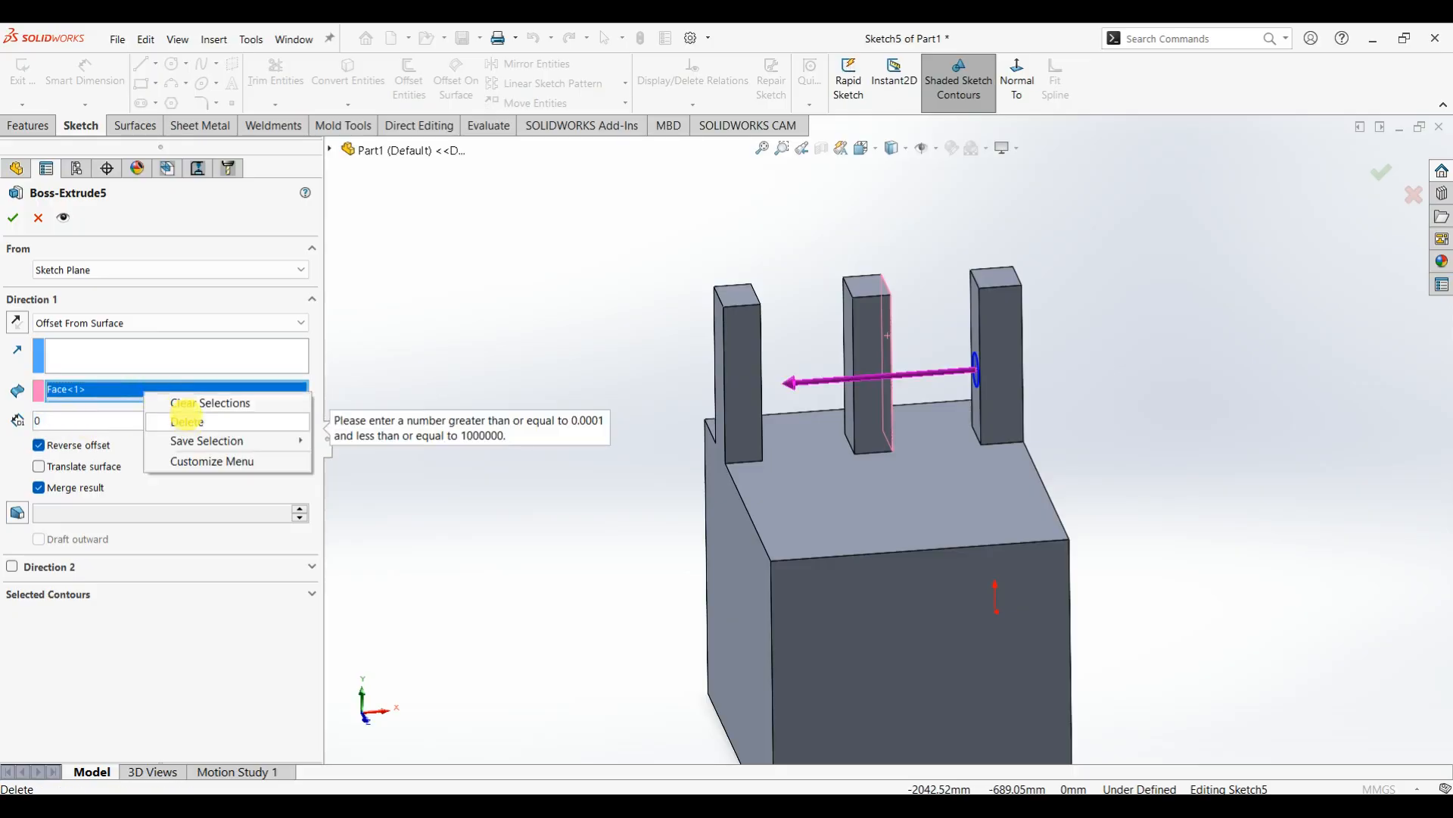
{"action": "left_click", "coordinate": [219, 402]}
- Select the middle boss's circle-side face as the offset surface and reduce the offset to 5 mm with Reverse offset off
{"action": "mouse_move", "coordinate": [931, 412]}
{"action": "middle_mouse_down"}
{"action": "mouse_move", "coordinate": [892, 421]}
{"action": "mouse_move", "coordinate": [921, 401]}
{"action": "middle_mouse_up"}
{"action": "scroll", "coordinate": [892, 422], "scroll_direction": "down", "scroll_amount": 3}
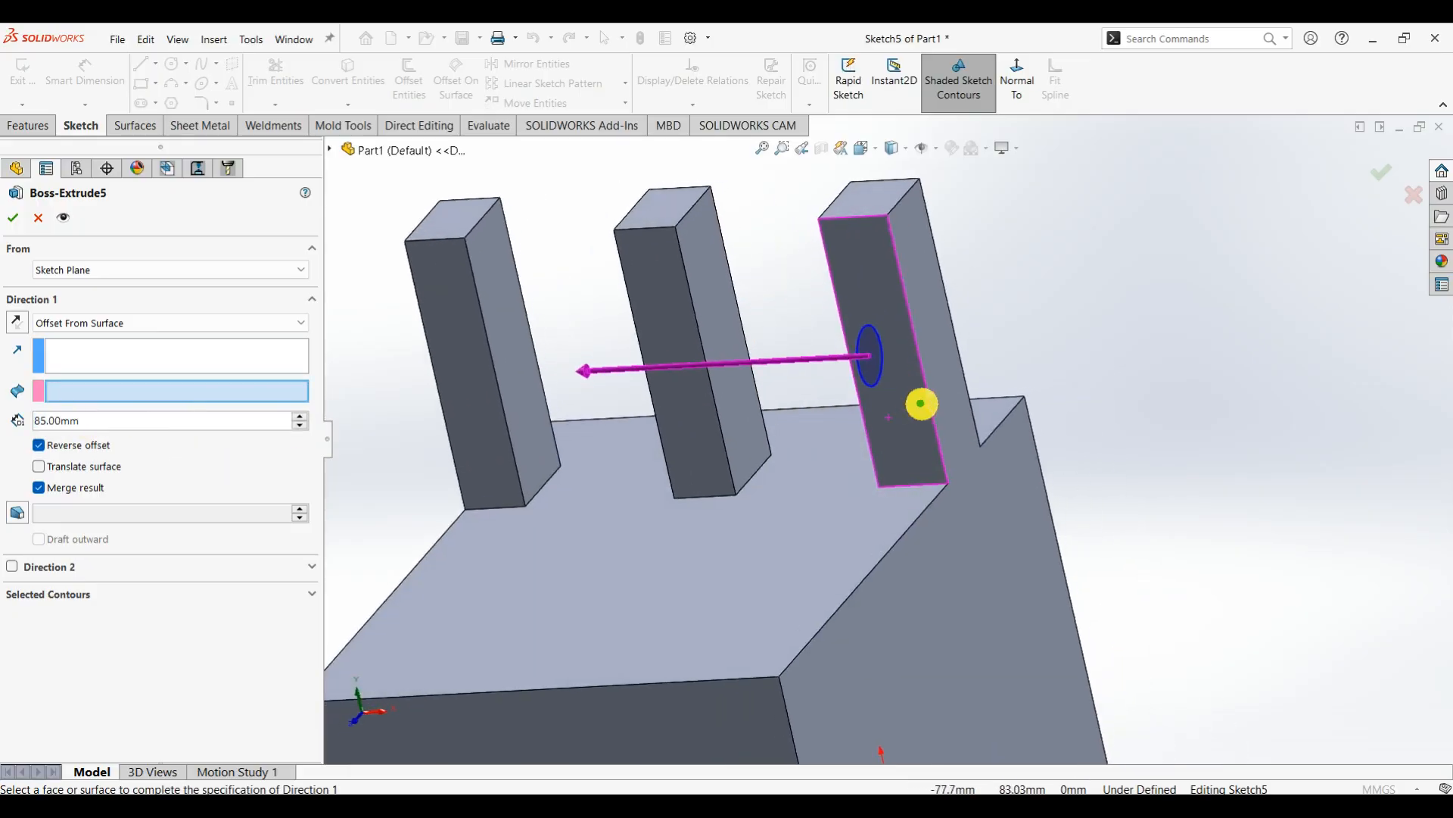
{"action": "left_click", "coordinate": [715, 324]}
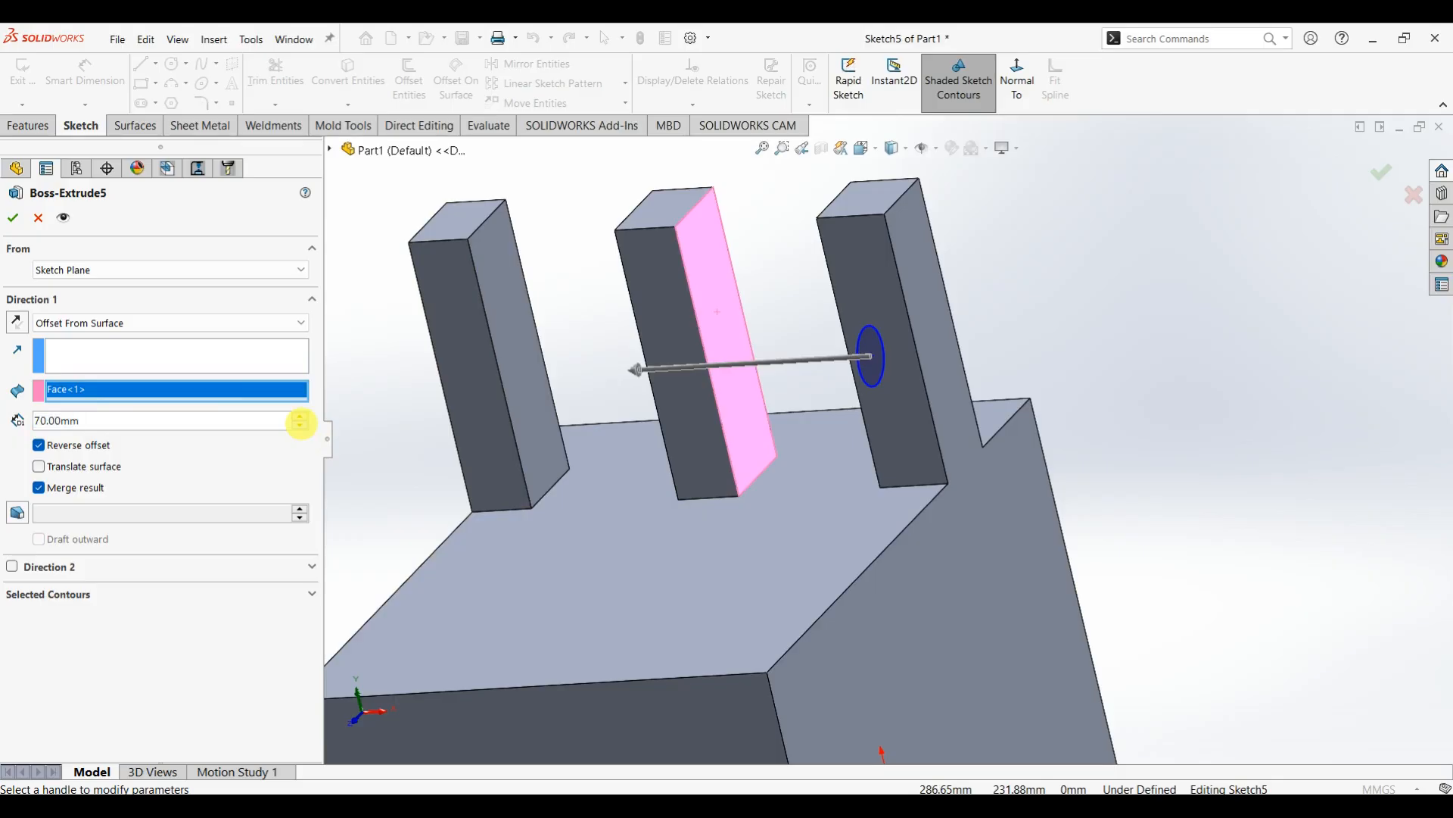
{"action": "left_click", "coordinate": [301, 426]}
{"action": "left_click", "coordinate": [301, 426]}
{"action": "left_click", "coordinate": [300, 426]}
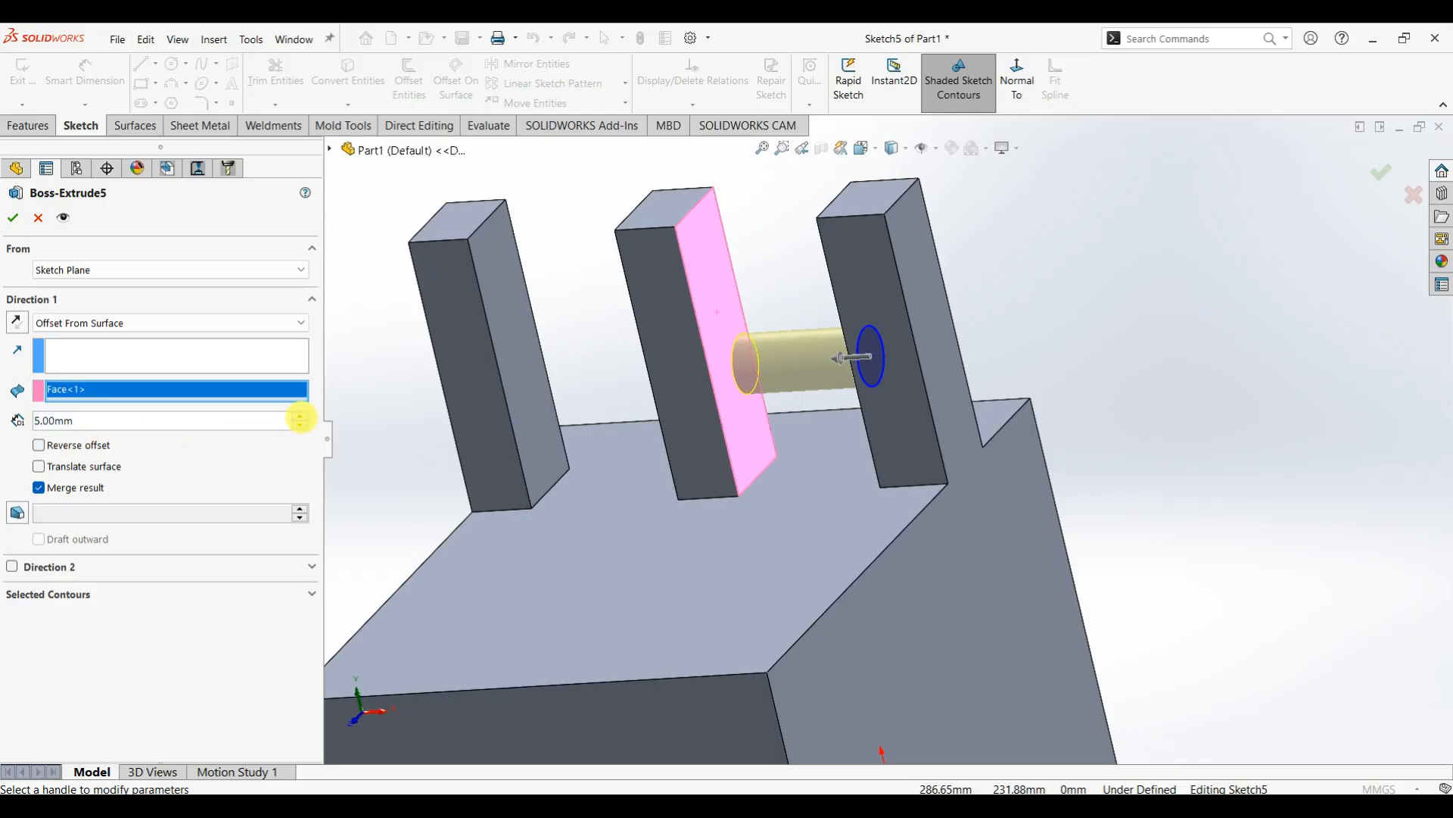
- Set the cylinder's offset distance from the middle boss's side face to 5 mm
{"action": "middle_click_drag", "start_coordinate": [594, 429], "coordinate": [620, 448]}
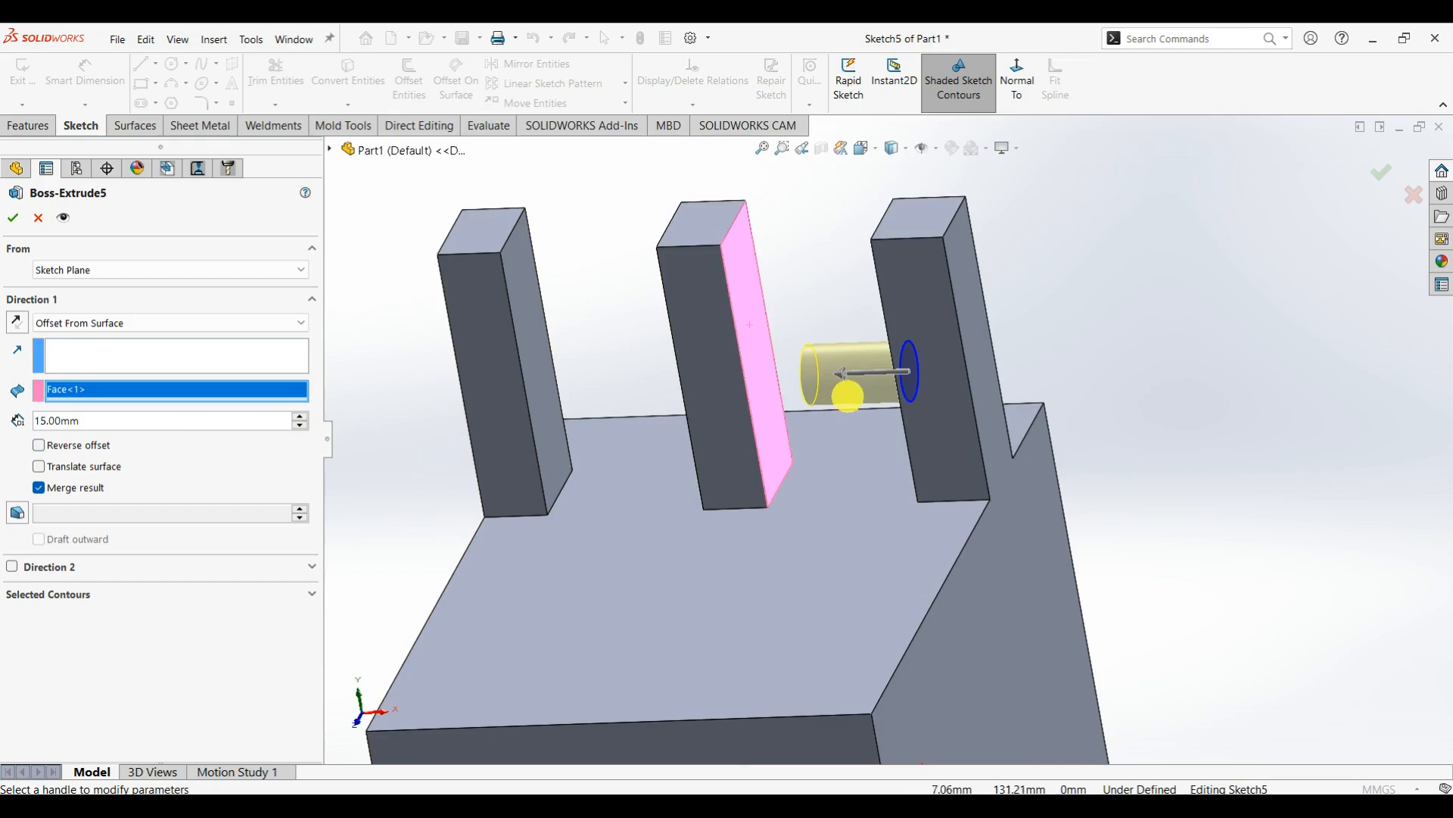
{"action": "middle_click_drag", "start_coordinate": [847, 396], "coordinate": [721, 348]}
{"action": "scroll", "coordinate": [720, 349], "scroll_direction": "down", "scroll_amount": 5}
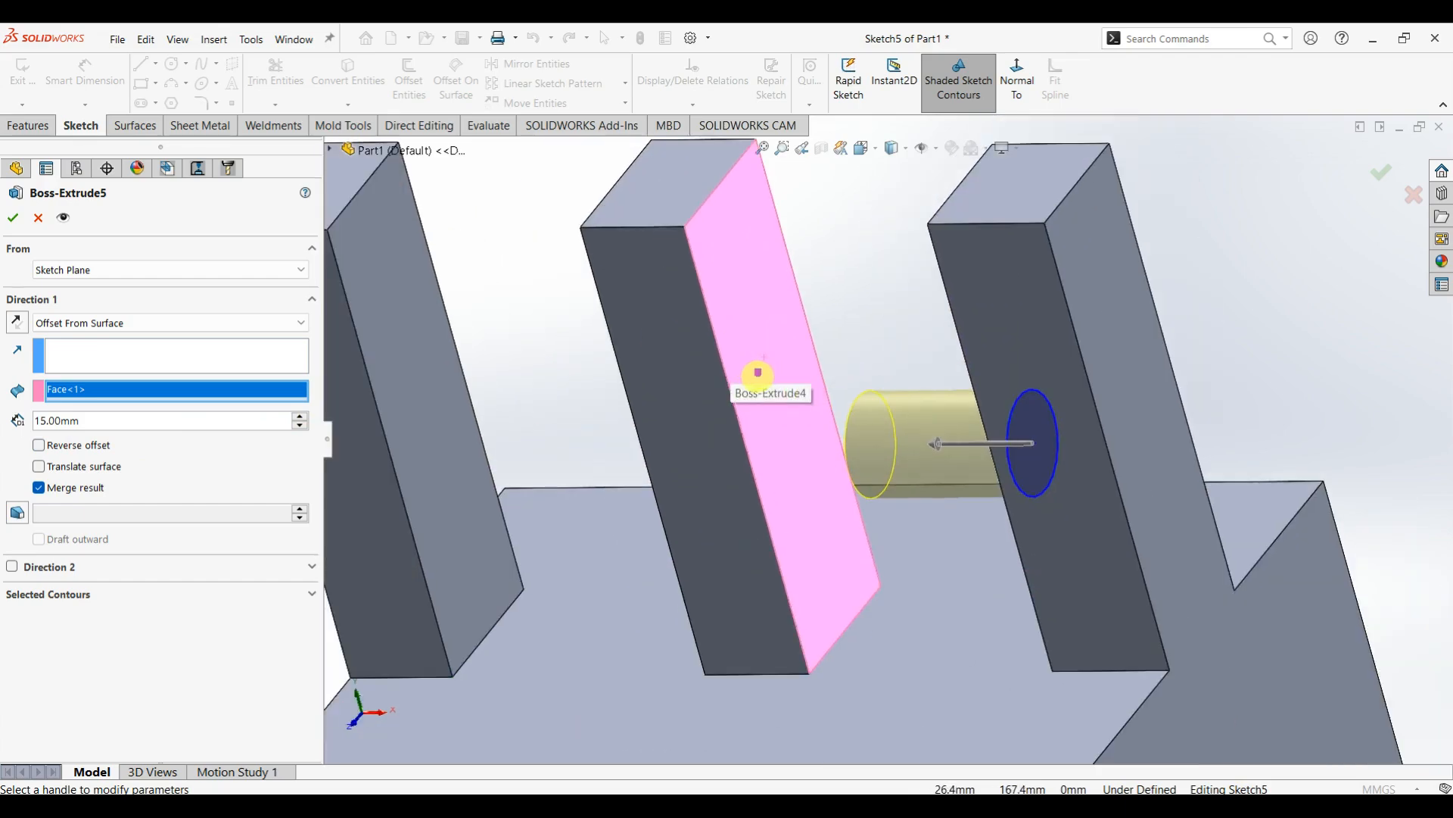
{"action": "middle_click_drag", "start_coordinate": [860, 444], "coordinate": [918, 464]}
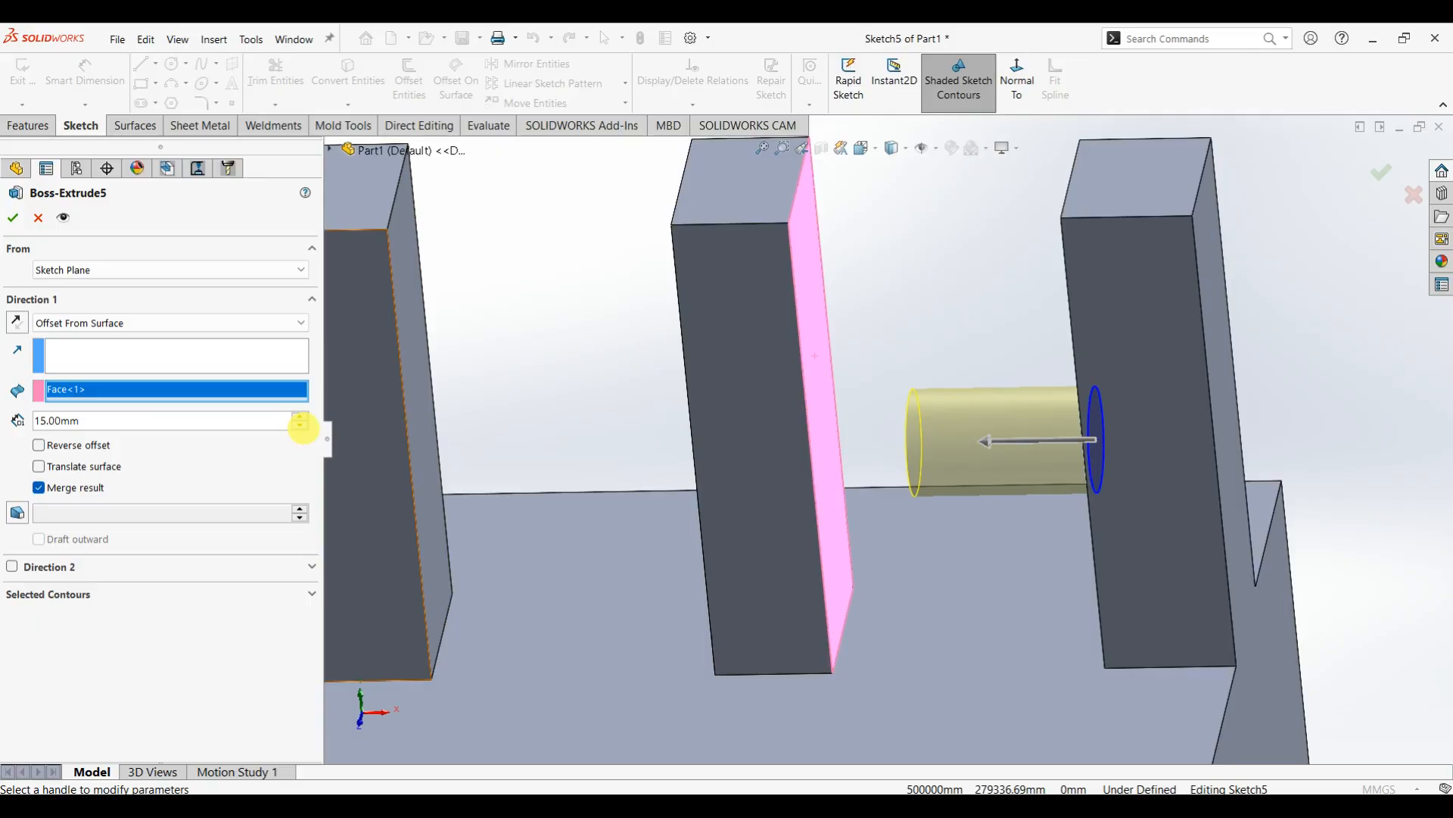
{"action": "left_click", "coordinate": [300, 425]}
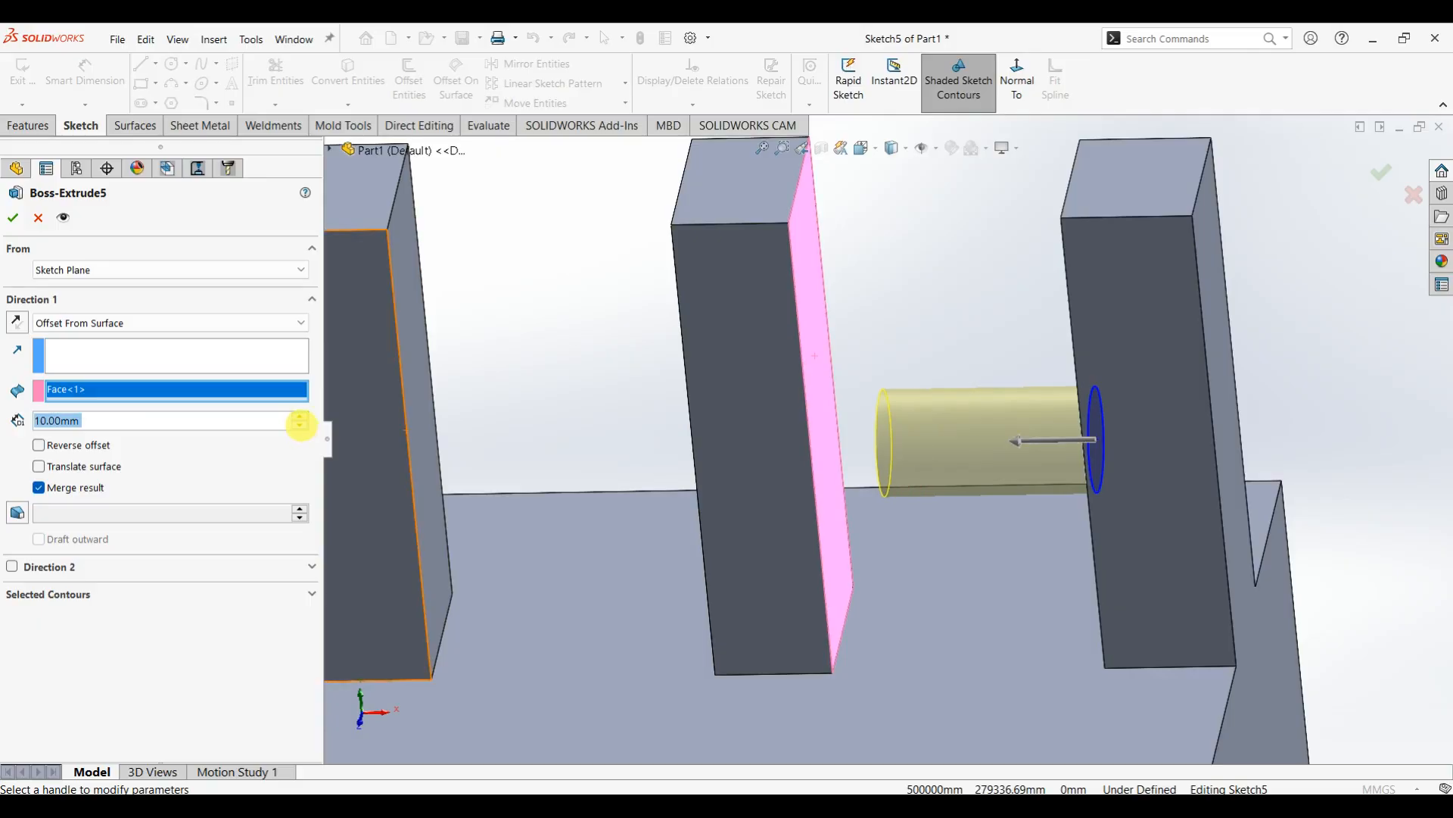
{"action": "left_click", "coordinate": [300, 426]}
{"action": "scroll", "coordinate": [908, 452], "scroll_direction": "down", "scroll_amount": 3}
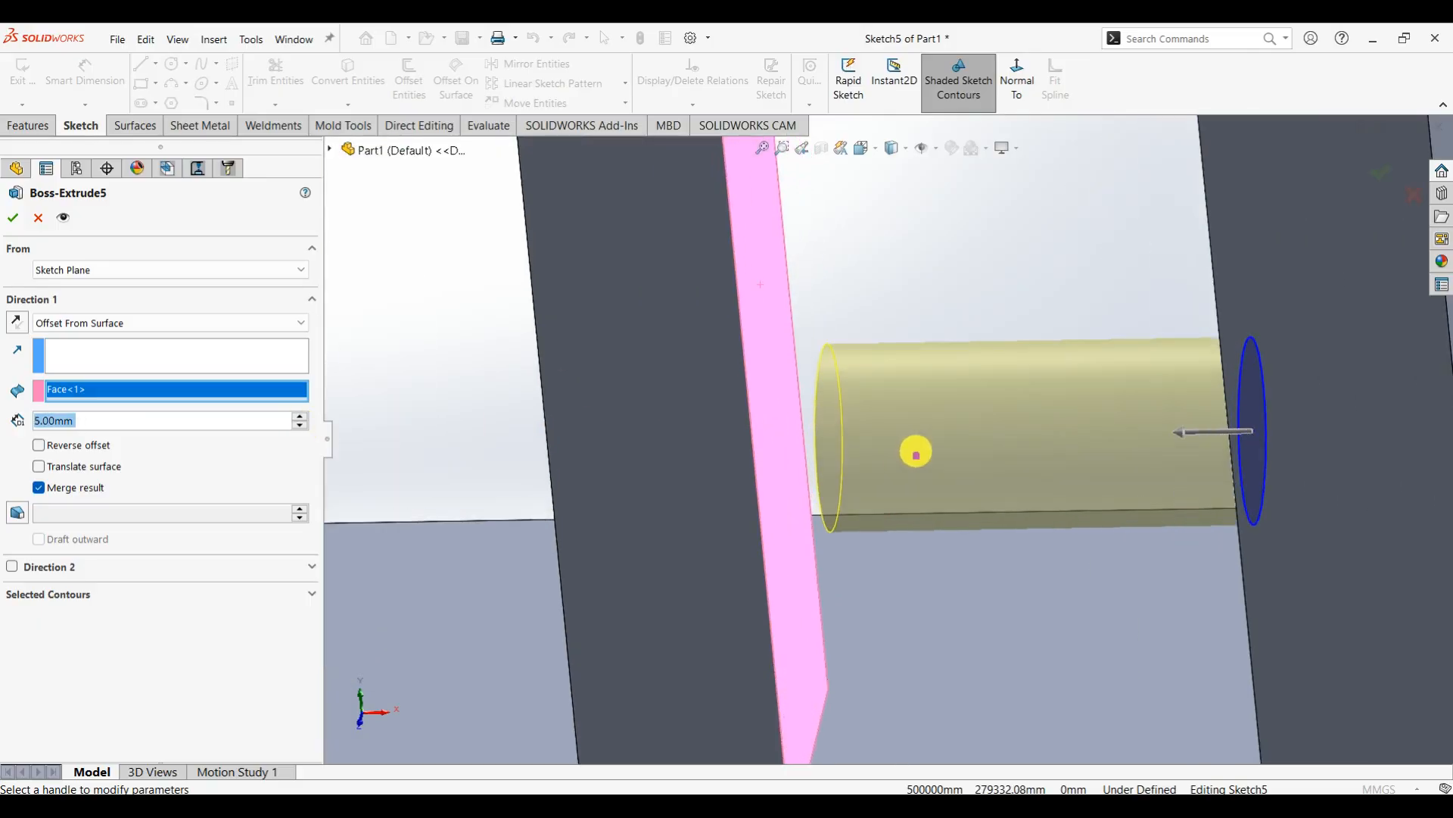
{"action": "scroll", "coordinate": [749, 368], "scroll_direction": "up", "scroll_amount": 3}
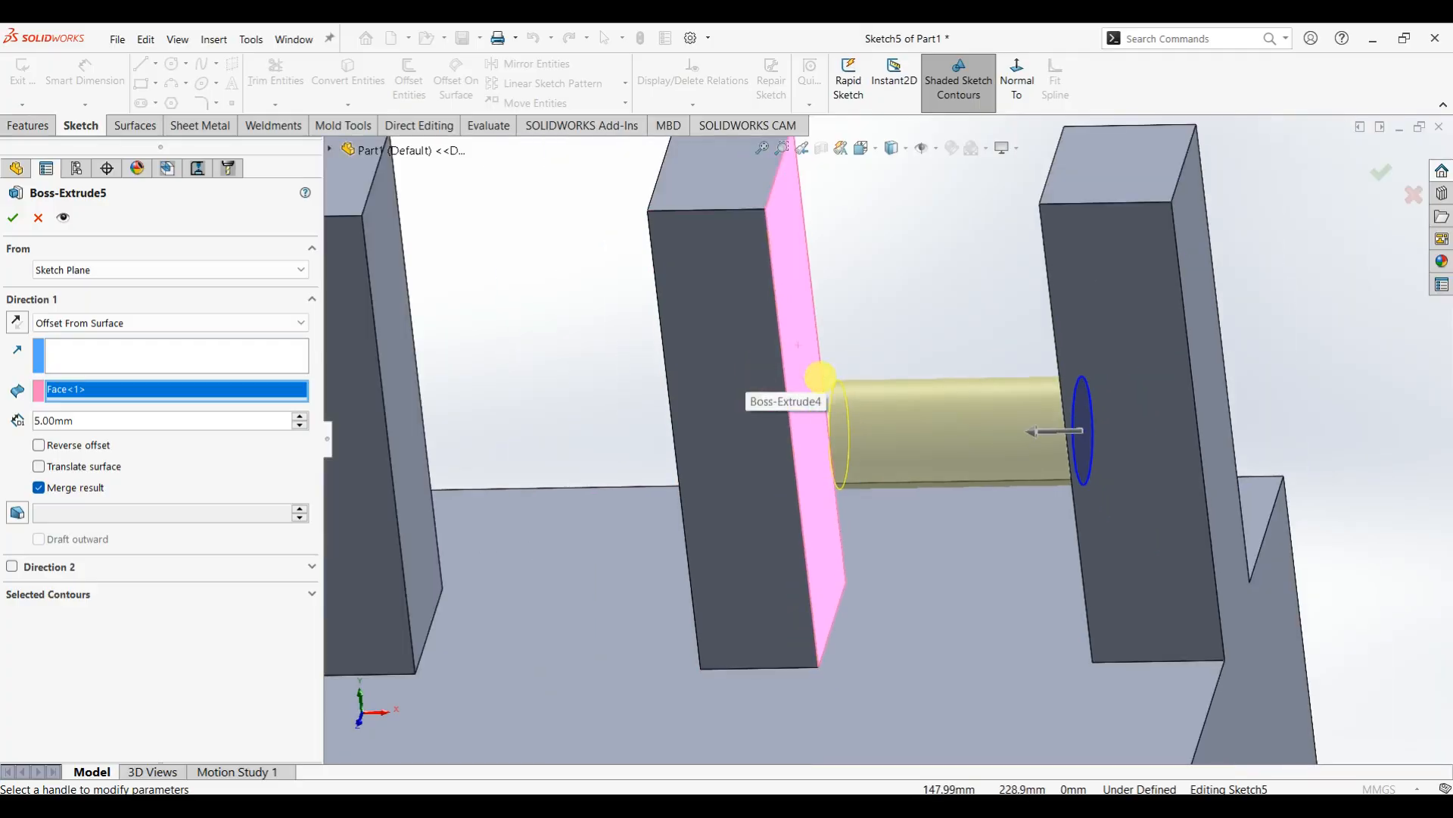
- Turn on Reverse offset and set the offset distance to 35 mm so the cylinder extends past the middle boss
{"action": "middle_click_drag", "start_coordinate": [785, 364], "coordinate": [784, 402]}
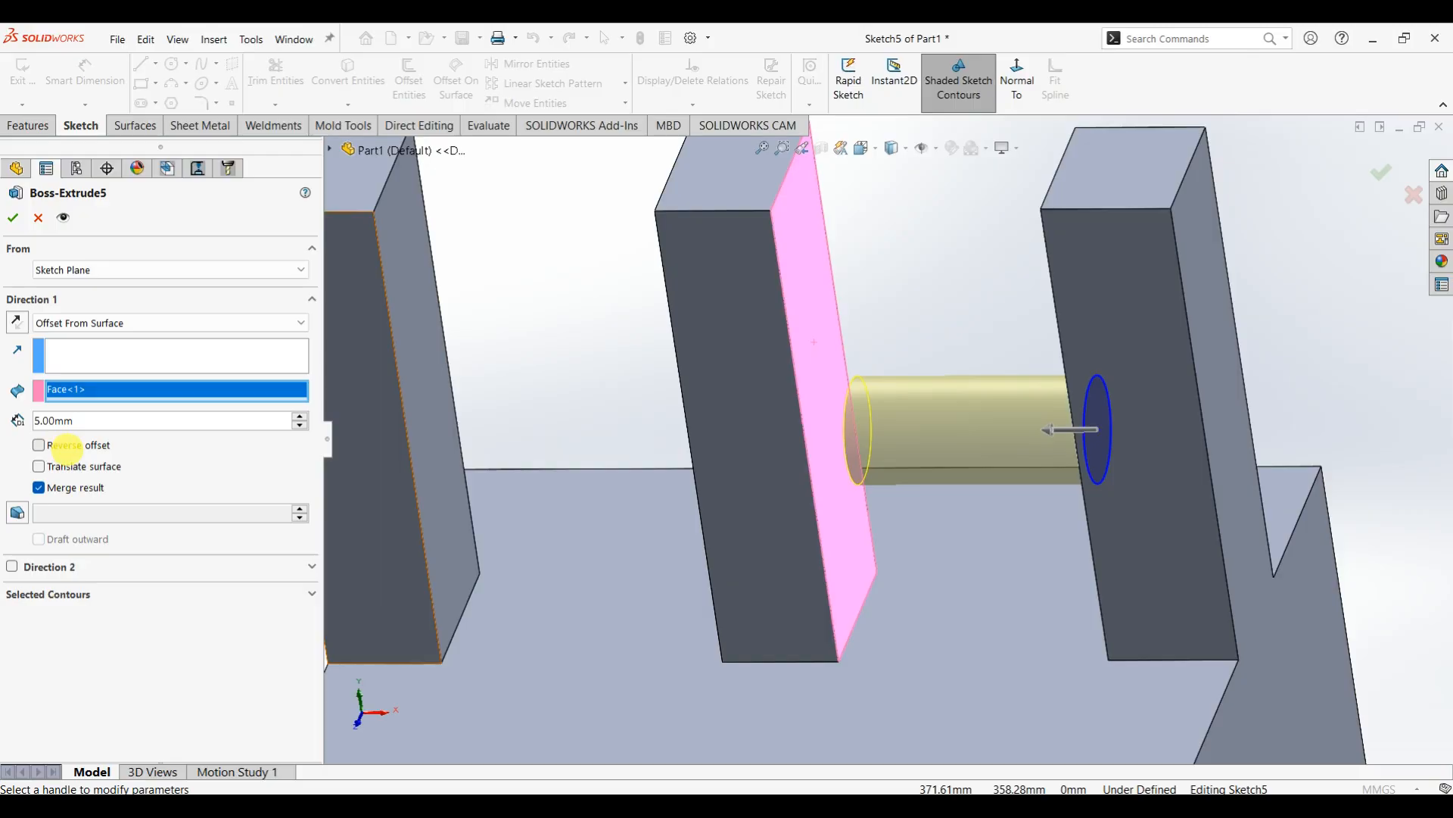
{"action": "left_click", "coordinate": [67, 449]}
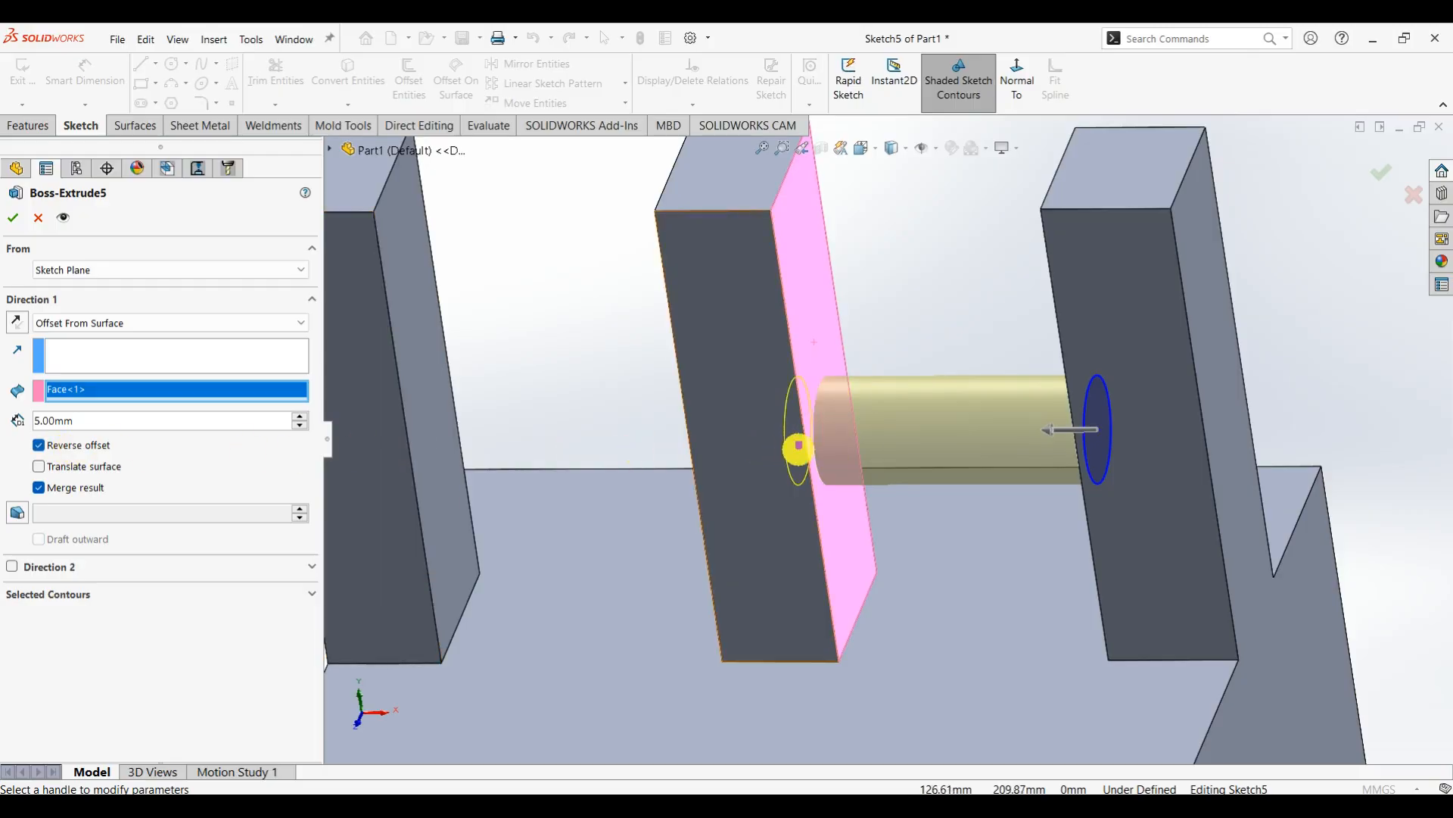
{"action": "middle_click_drag", "start_coordinate": [798, 447], "coordinate": [843, 440]}
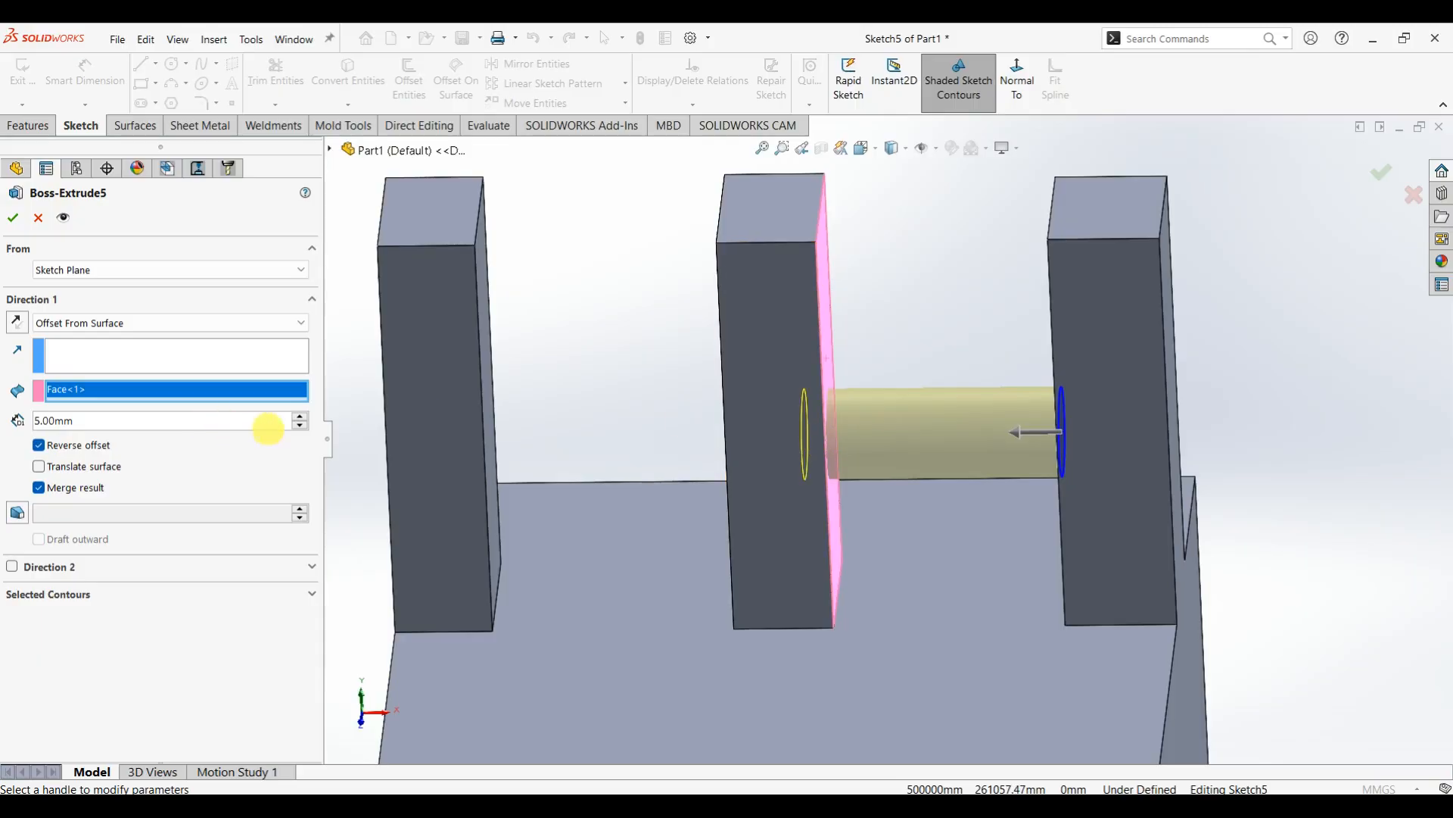
{"action": "left_click", "coordinate": [300, 414]}
{"action": "left_click", "coordinate": [299, 414]}
{"action": "left_click", "coordinate": [300, 414]}
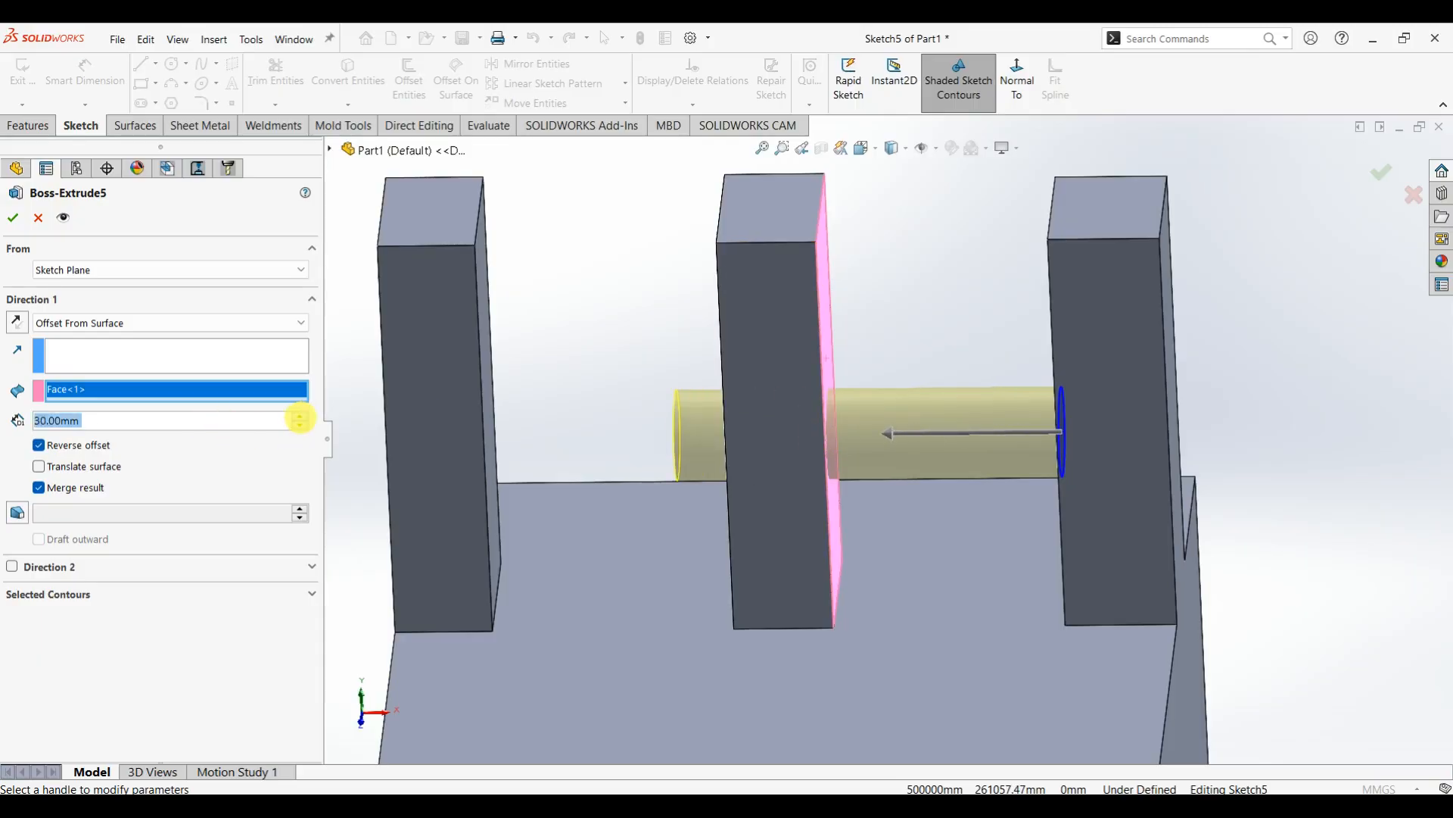
{"action": "left_click", "coordinate": [299, 414]}
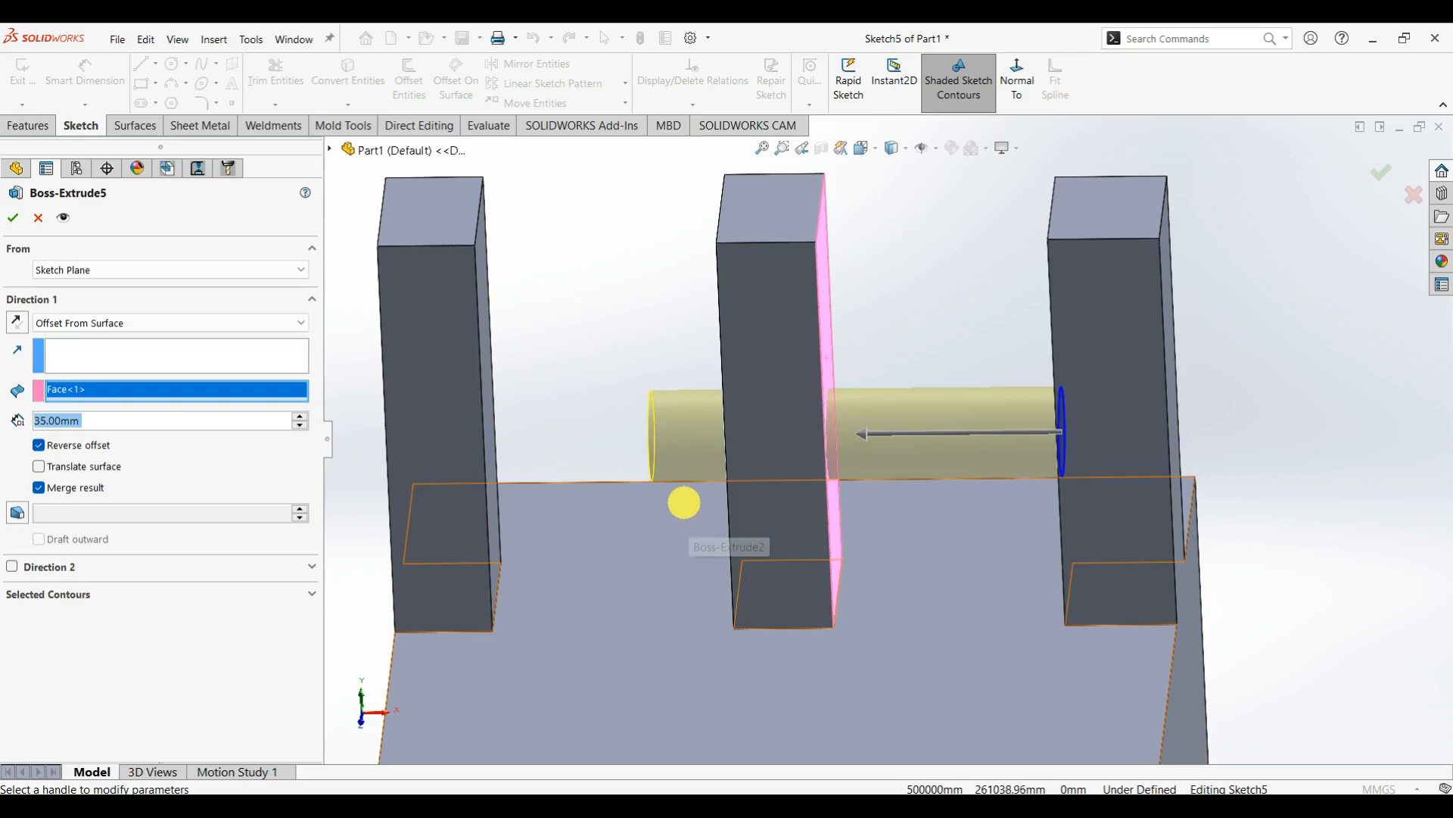
{"action": "middle_click_drag", "start_coordinate": [683, 501], "coordinate": [655, 497]}
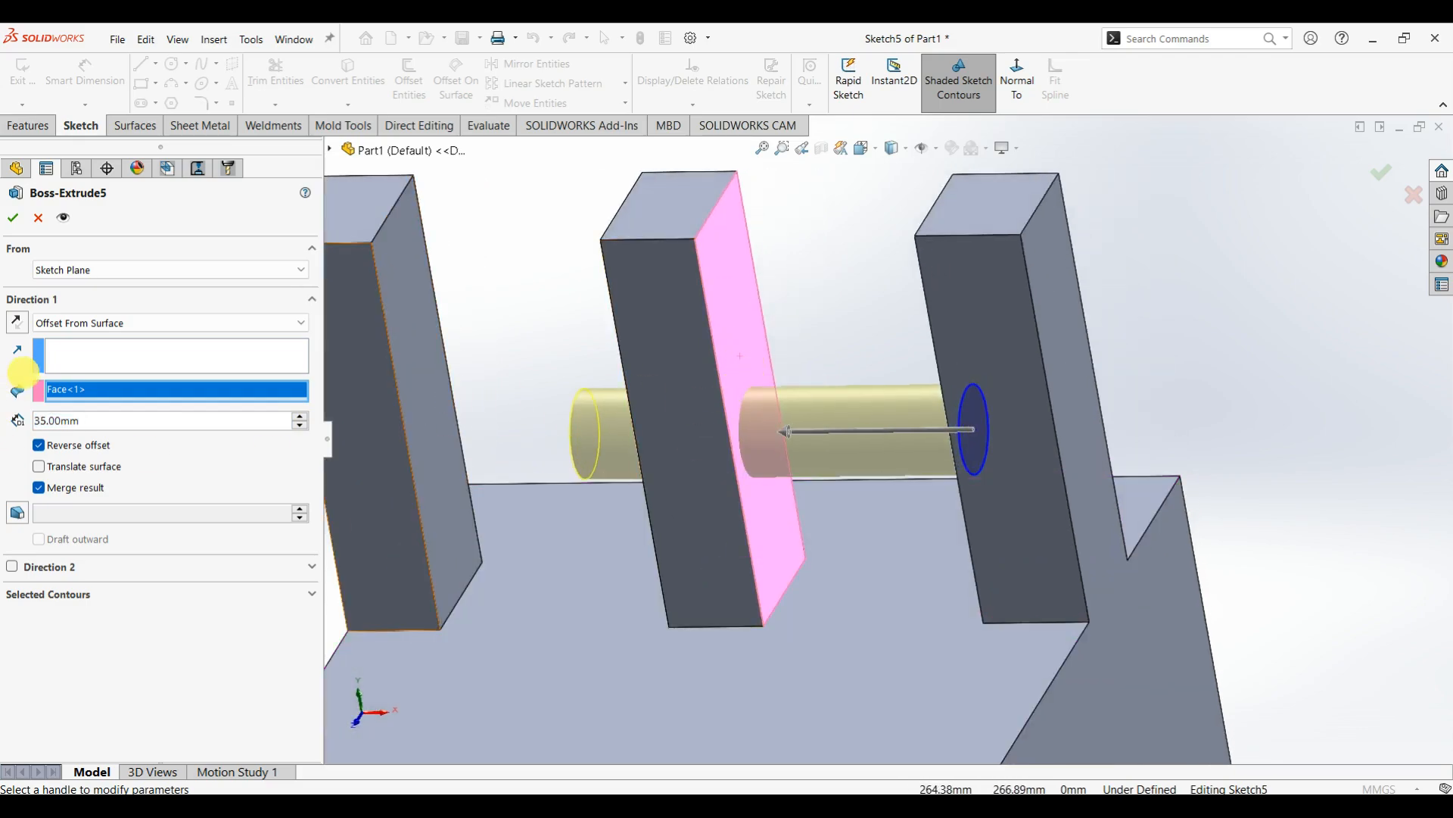
- Change the cylinder's end condition to Up To Body and select the part's solid body as the target
{"action": "left_click", "coordinate": [91, 323]}
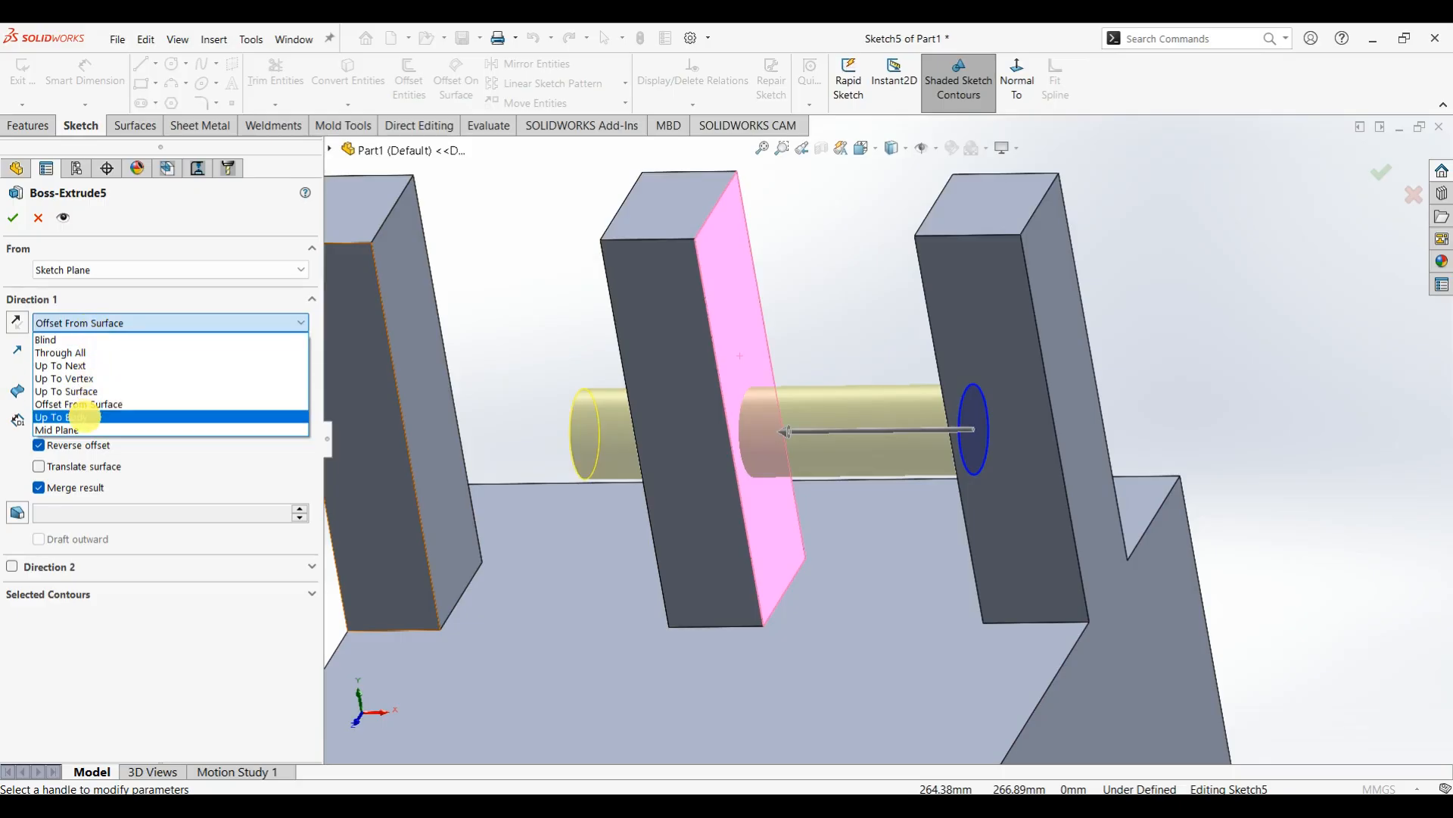
{"action": "left_click", "coordinate": [85, 417]}
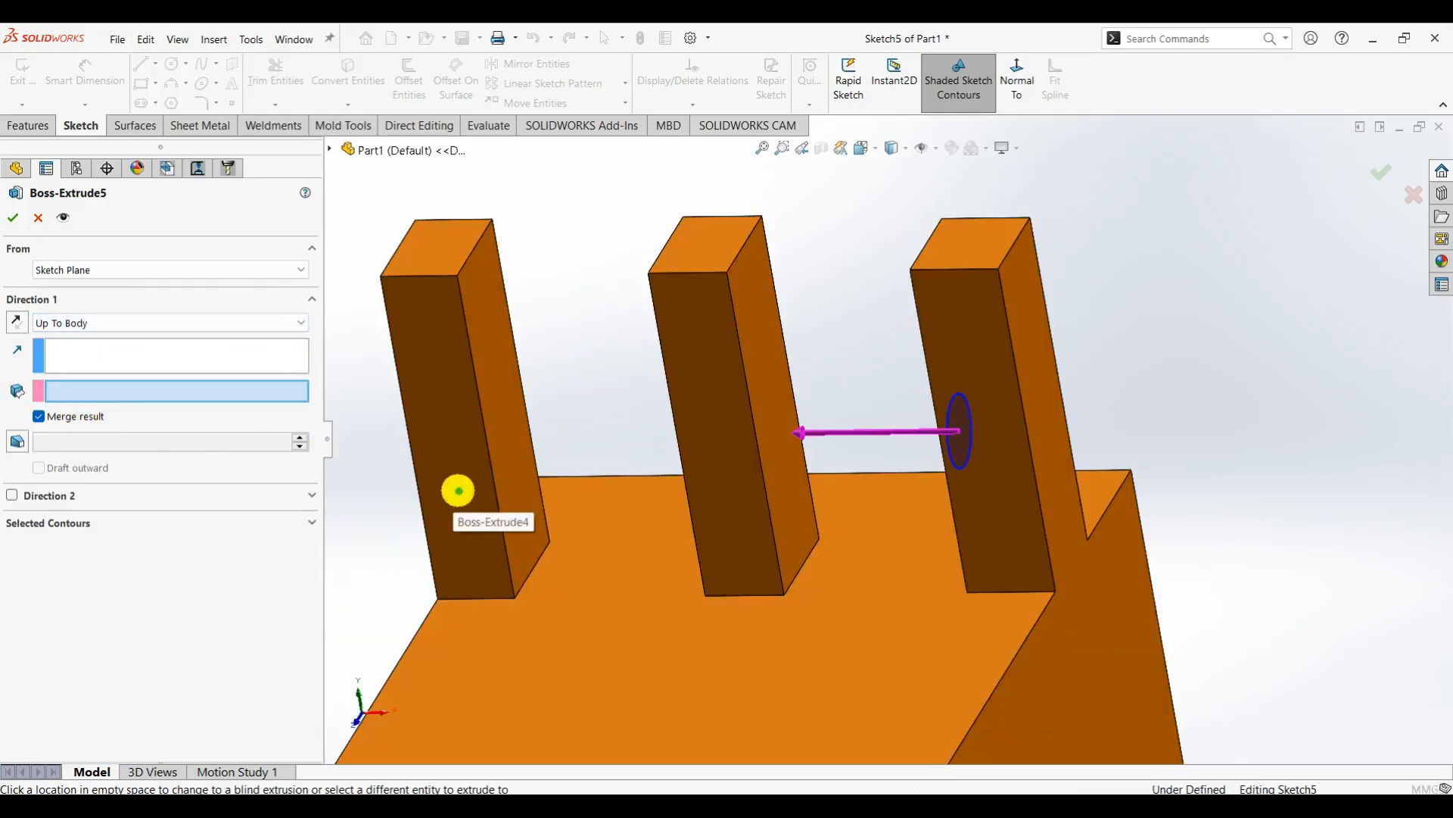
{"action": "middle_click_drag", "start_coordinate": [457, 490], "coordinate": [531, 509]}
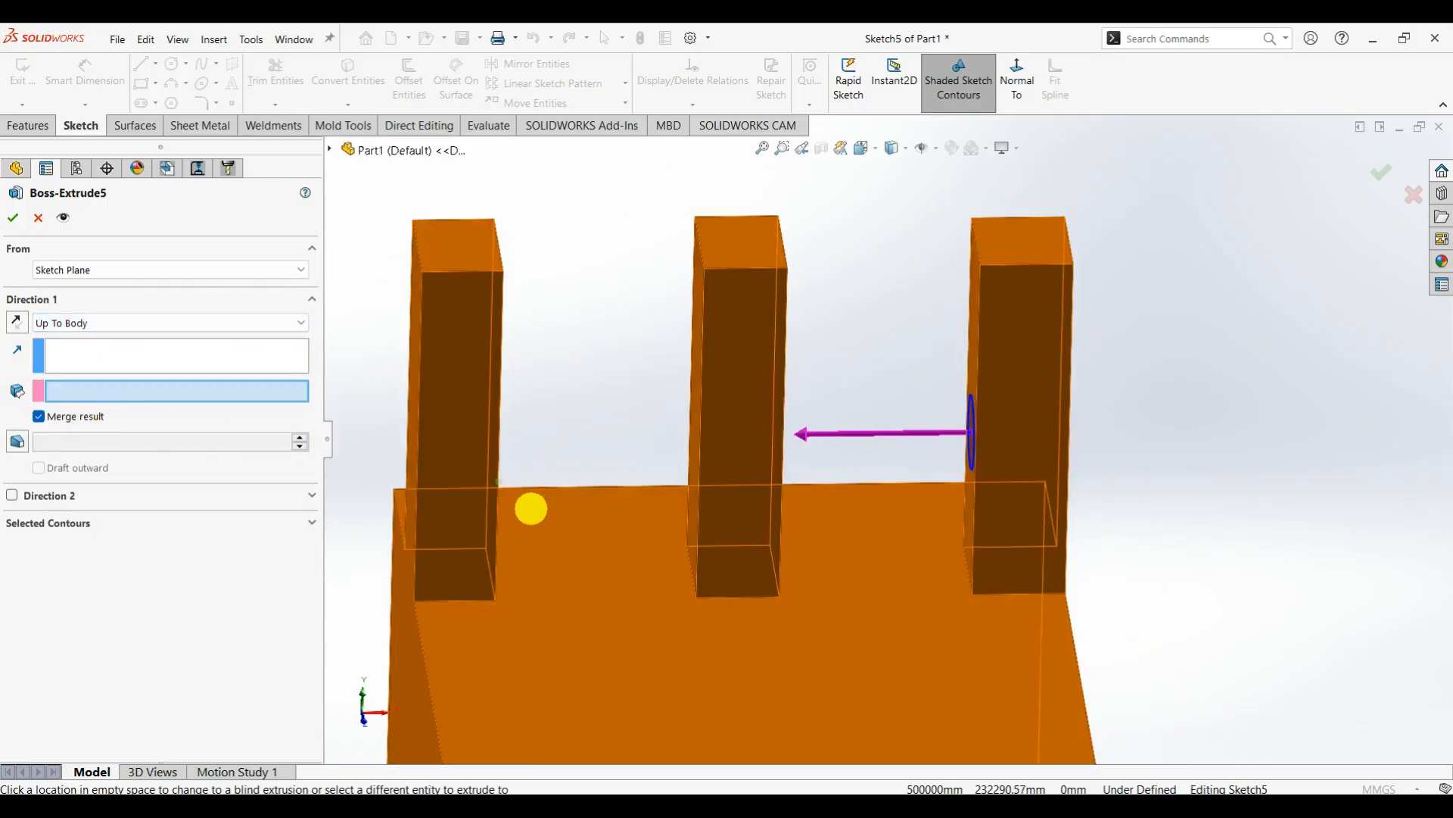
{"action": "scroll", "coordinate": [544, 530], "scroll_direction": "up", "scroll_amount": 3}
{"action": "left_click", "coordinate": [844, 593]}
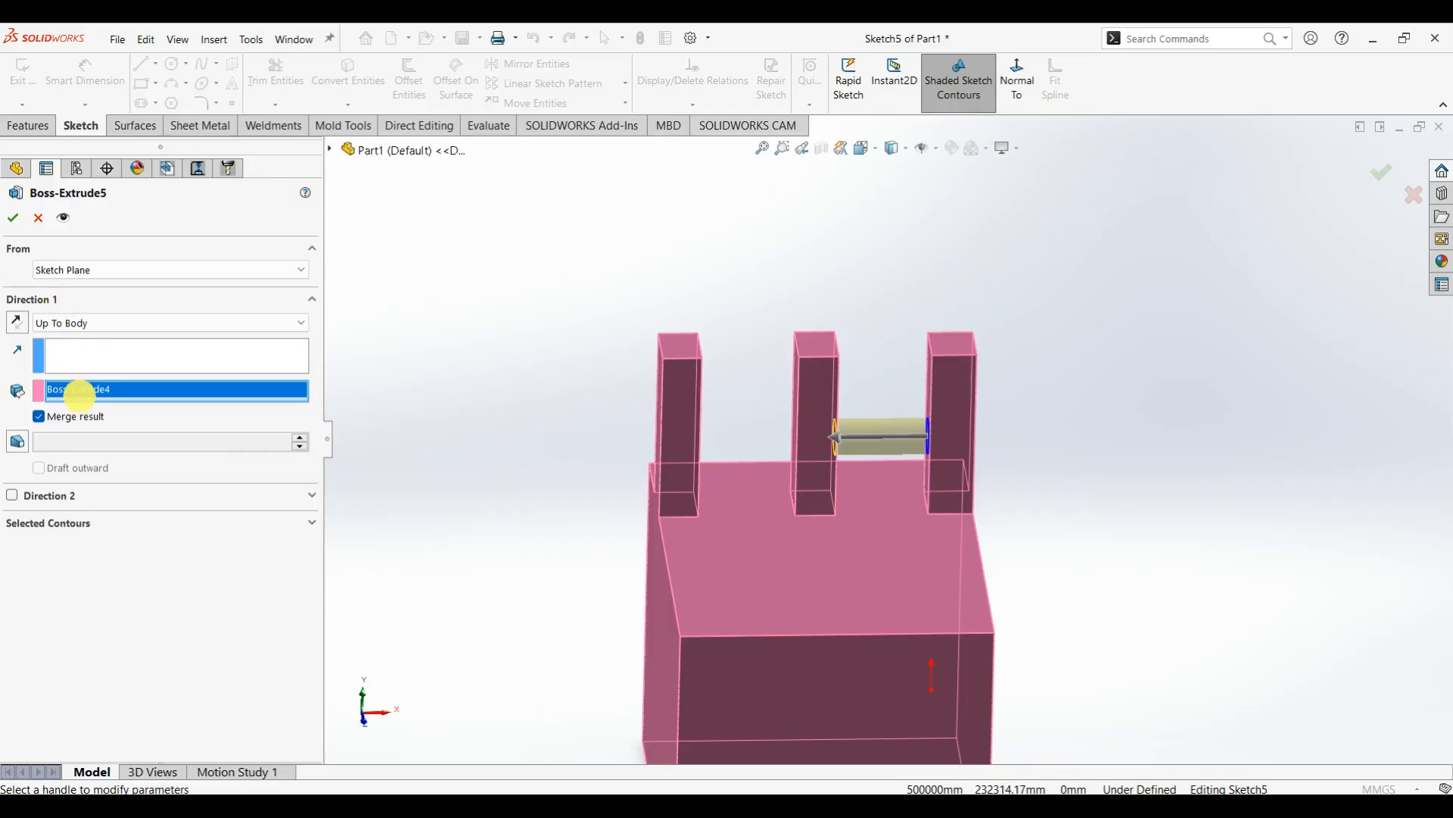
- Clear the target body selection and cancel the edit of the cylinder's extrusion
{"action": "right_click", "coordinate": [79, 391]}
{"action": "left_click", "coordinate": [115, 424]}
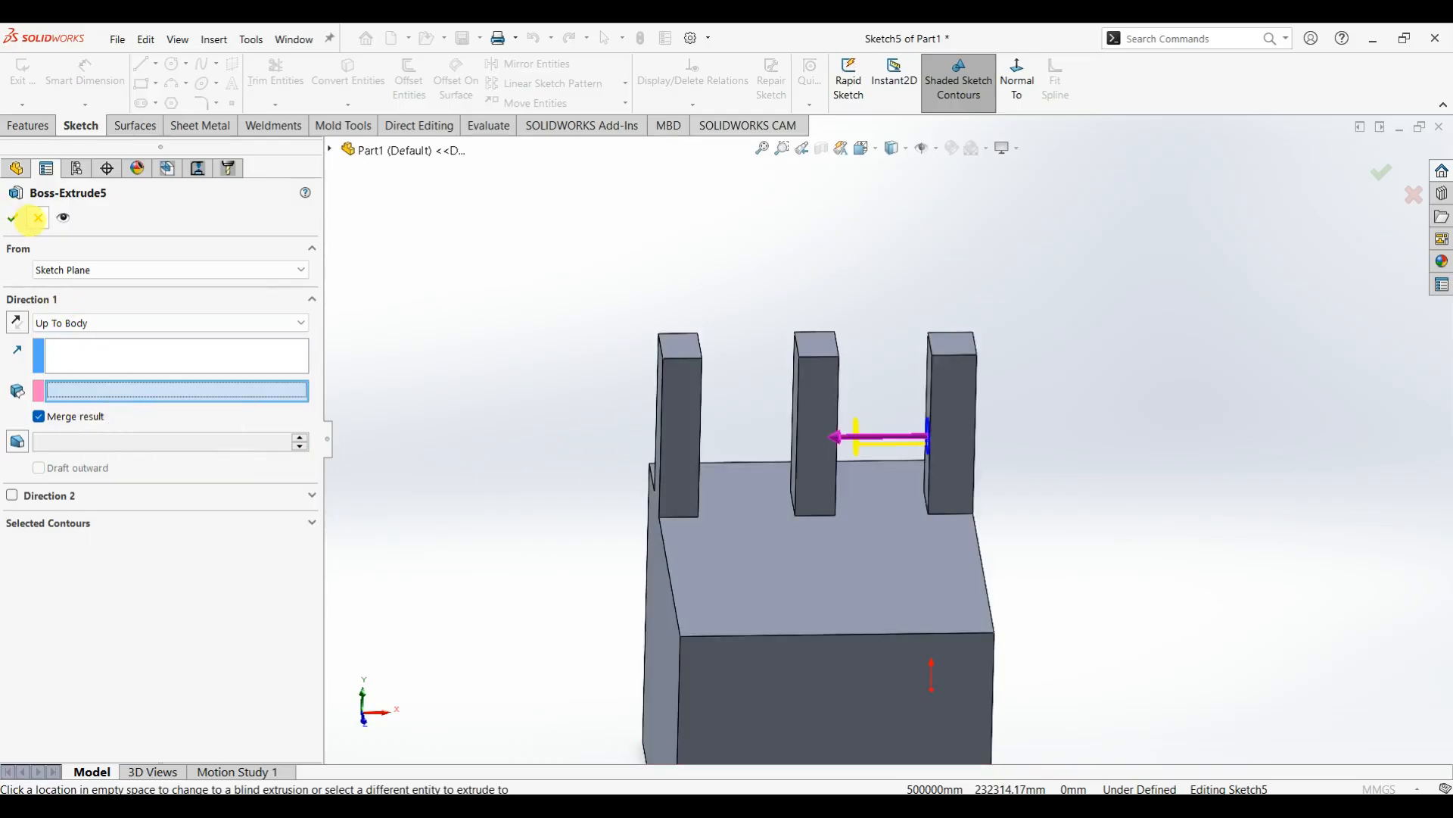
{"action": "left_click", "coordinate": [38, 218]}
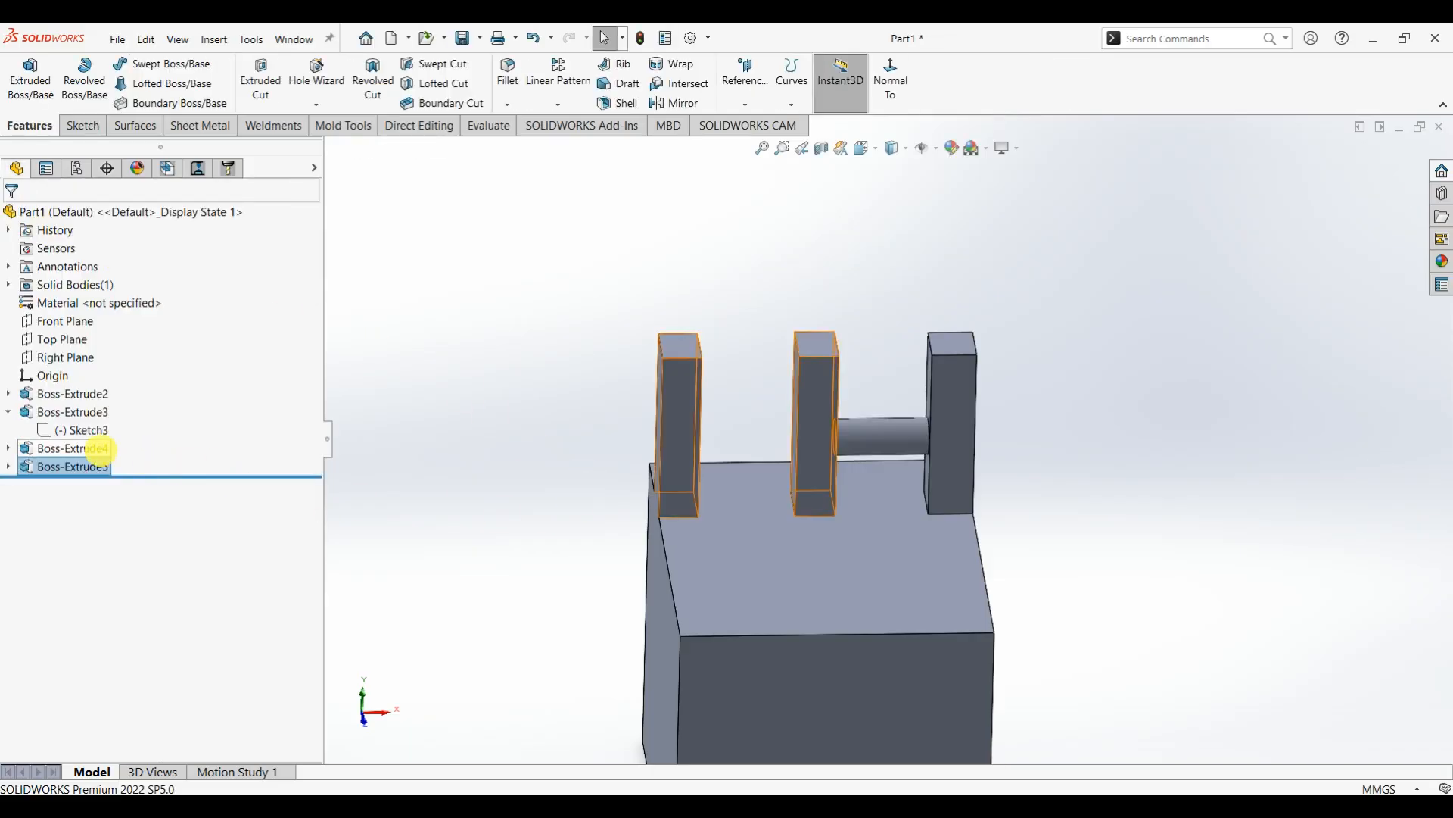
- Highlight the block and upright boss features one by one to identify the geometry each contributes to the body
{"action": "left_click", "coordinate": [86, 394]}
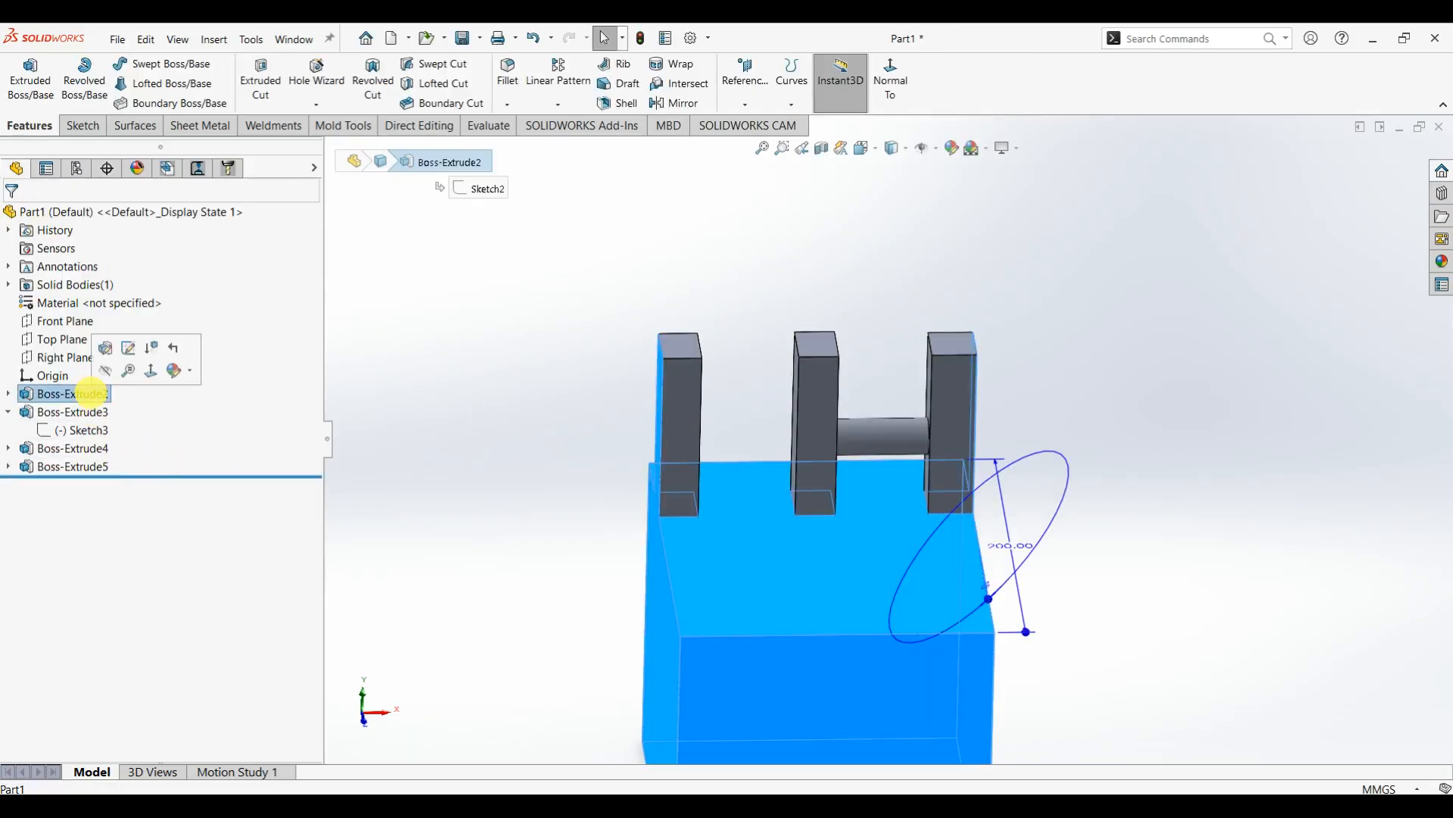
{"action": "left_click", "coordinate": [88, 412]}
{"action": "left_click", "coordinate": [89, 448]}
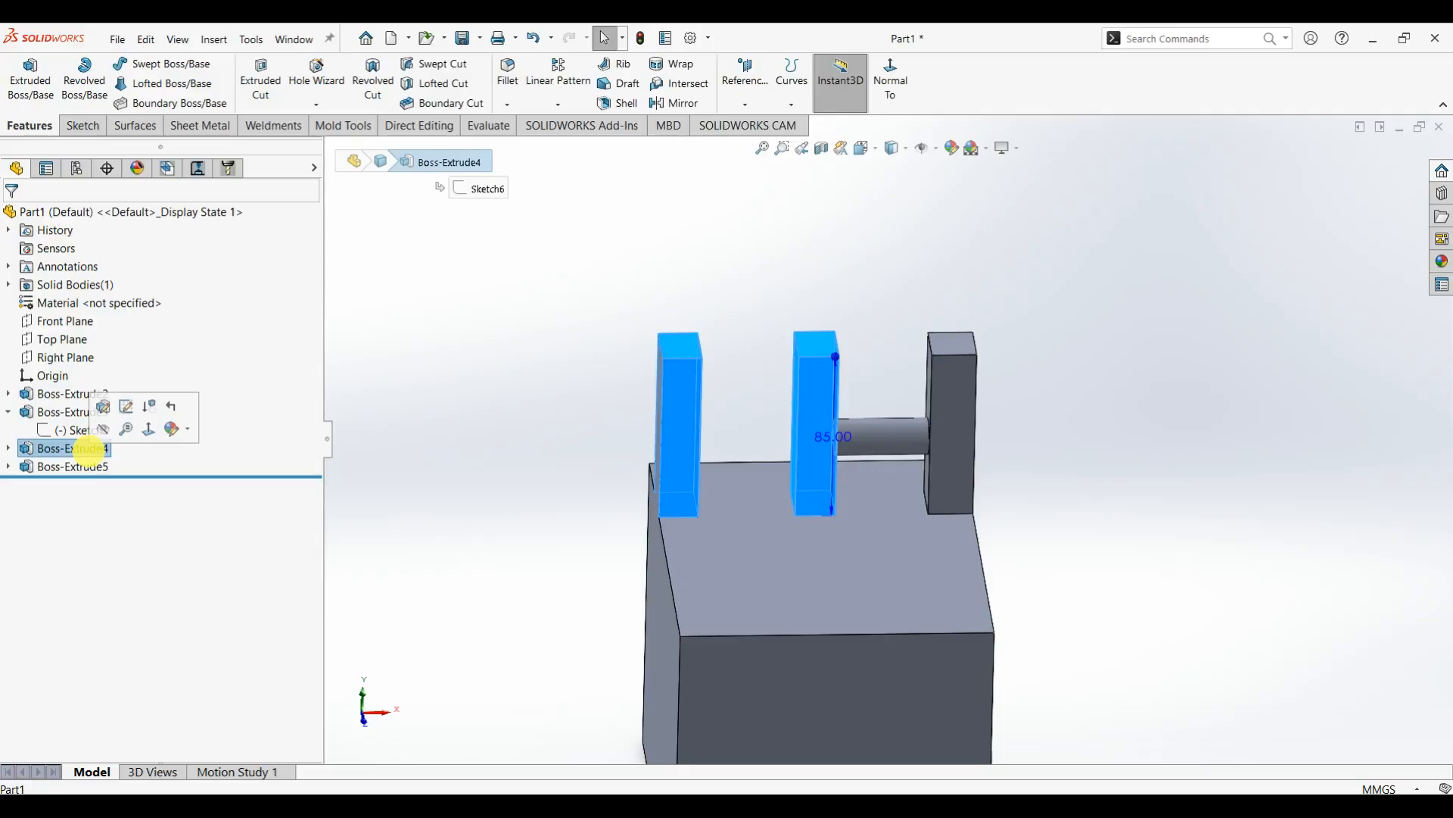
{"action": "left_click", "coordinate": [53, 411]}
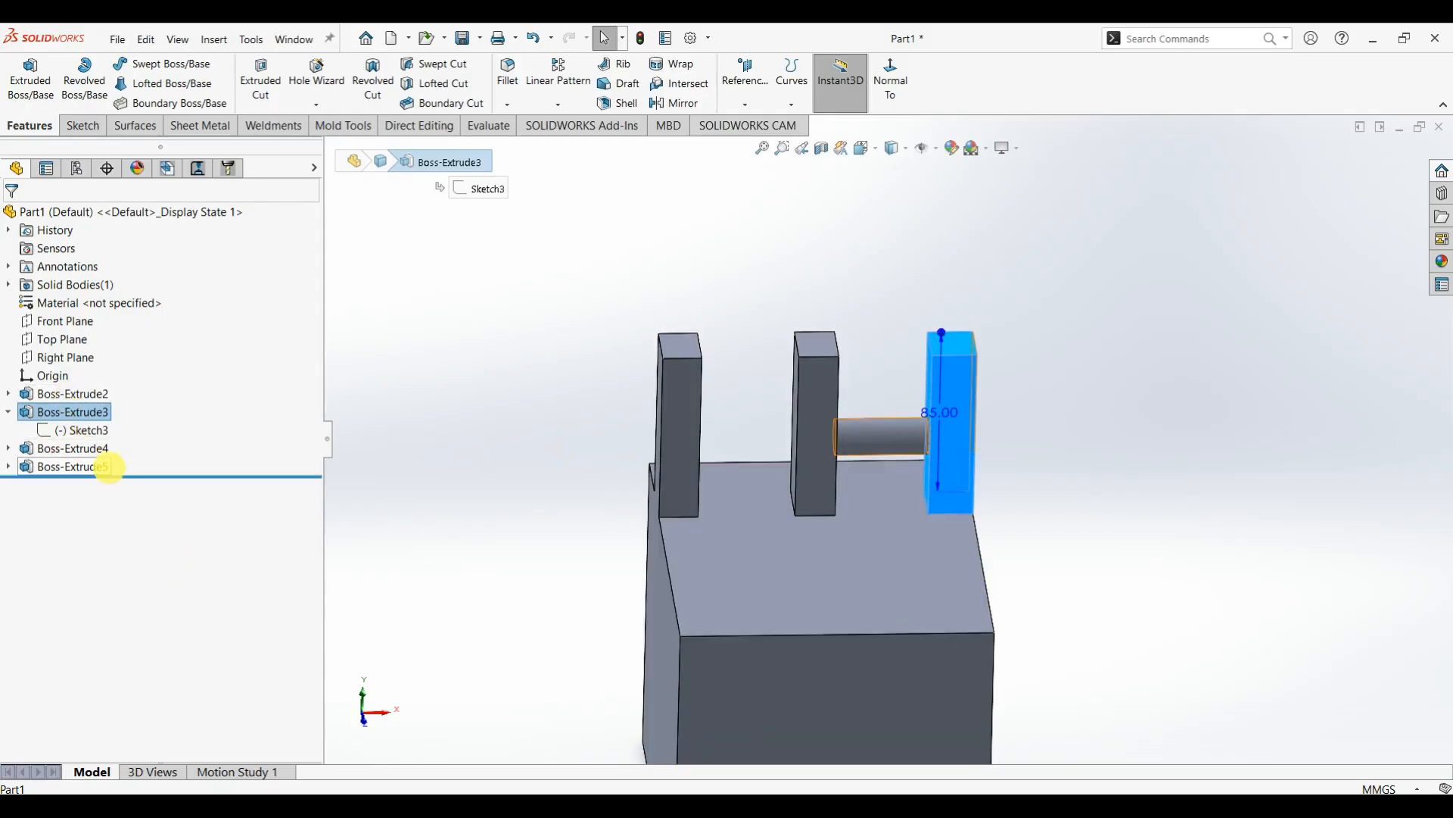
- Start a new sketch on the block's top face
{"action": "mouse_move", "coordinate": [665, 555]}
{"action": "middle_mouse_down"}
{"action": "mouse_move", "coordinate": [750, 474]}
{"action": "mouse_move", "coordinate": [666, 535]}
{"action": "mouse_move", "coordinate": [719, 551]}
{"action": "mouse_move", "coordinate": [668, 545]}
{"action": "middle_mouse_up"}
{"action": "left_click", "coordinate": [719, 556]}
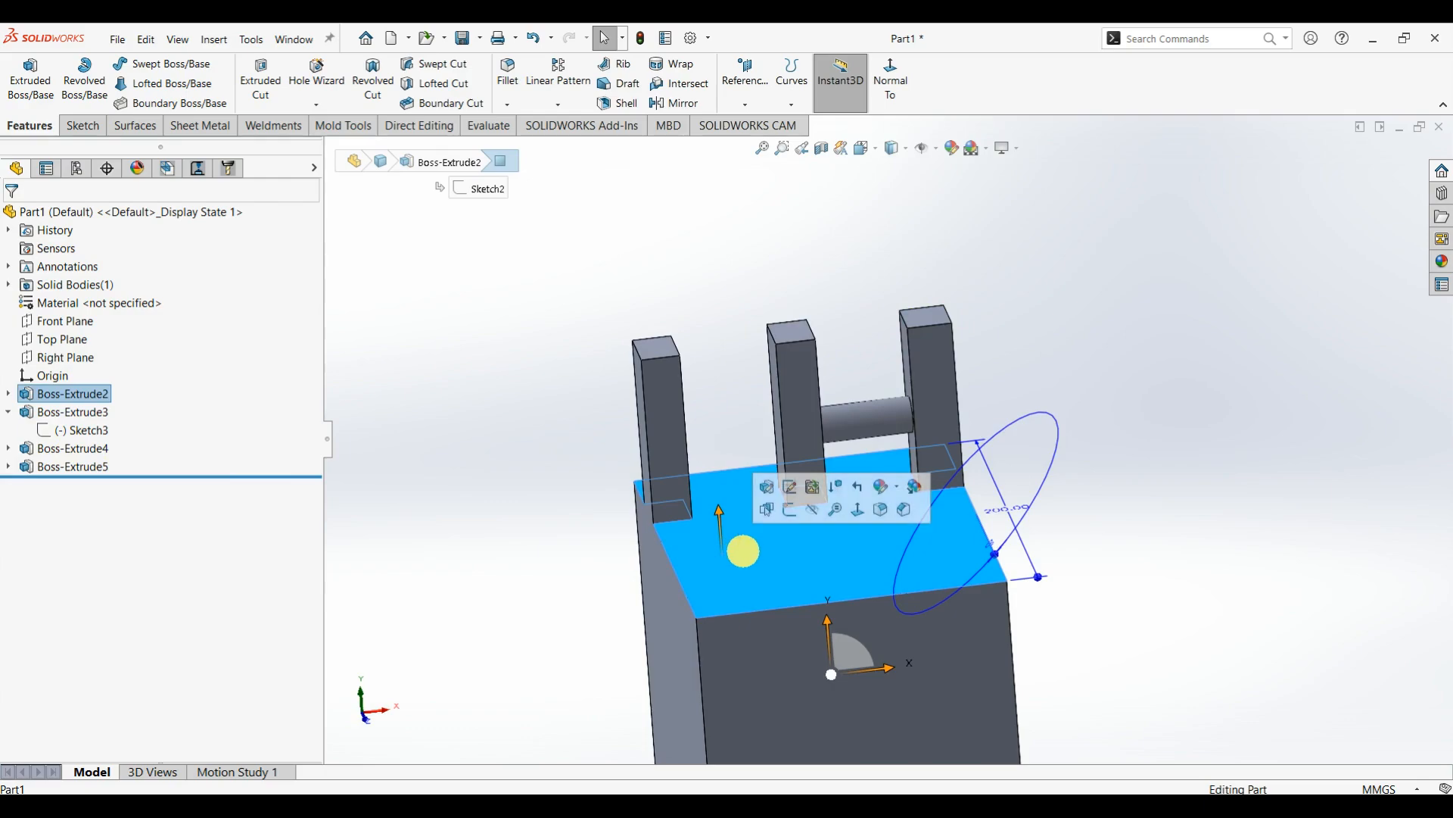
{"action": "middle_click_drag", "start_coordinate": [798, 363], "coordinate": [789, 503]}
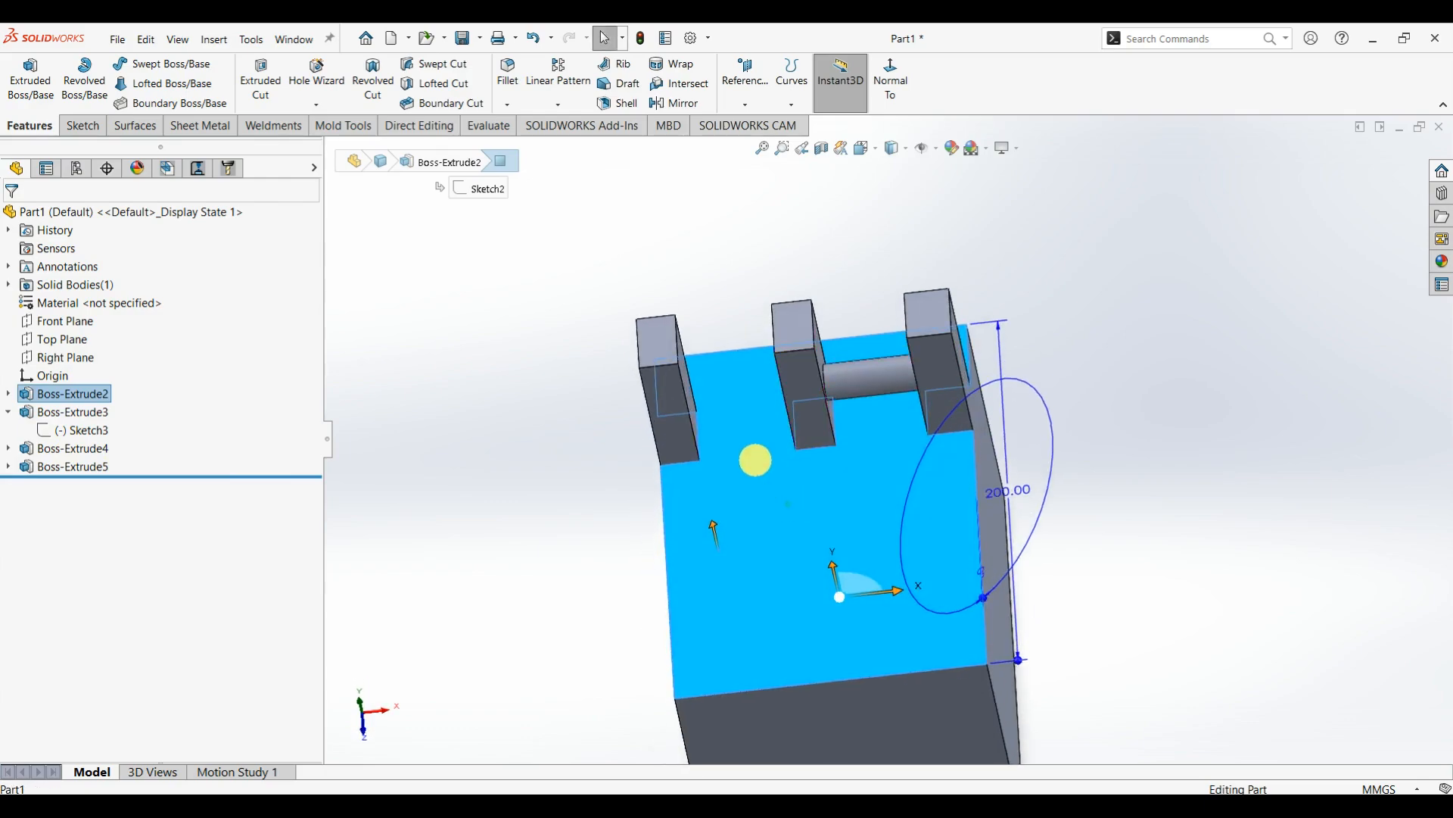
{"action": "left_click", "coordinate": [755, 461]}
{"action": "left_click", "coordinate": [824, 414]}
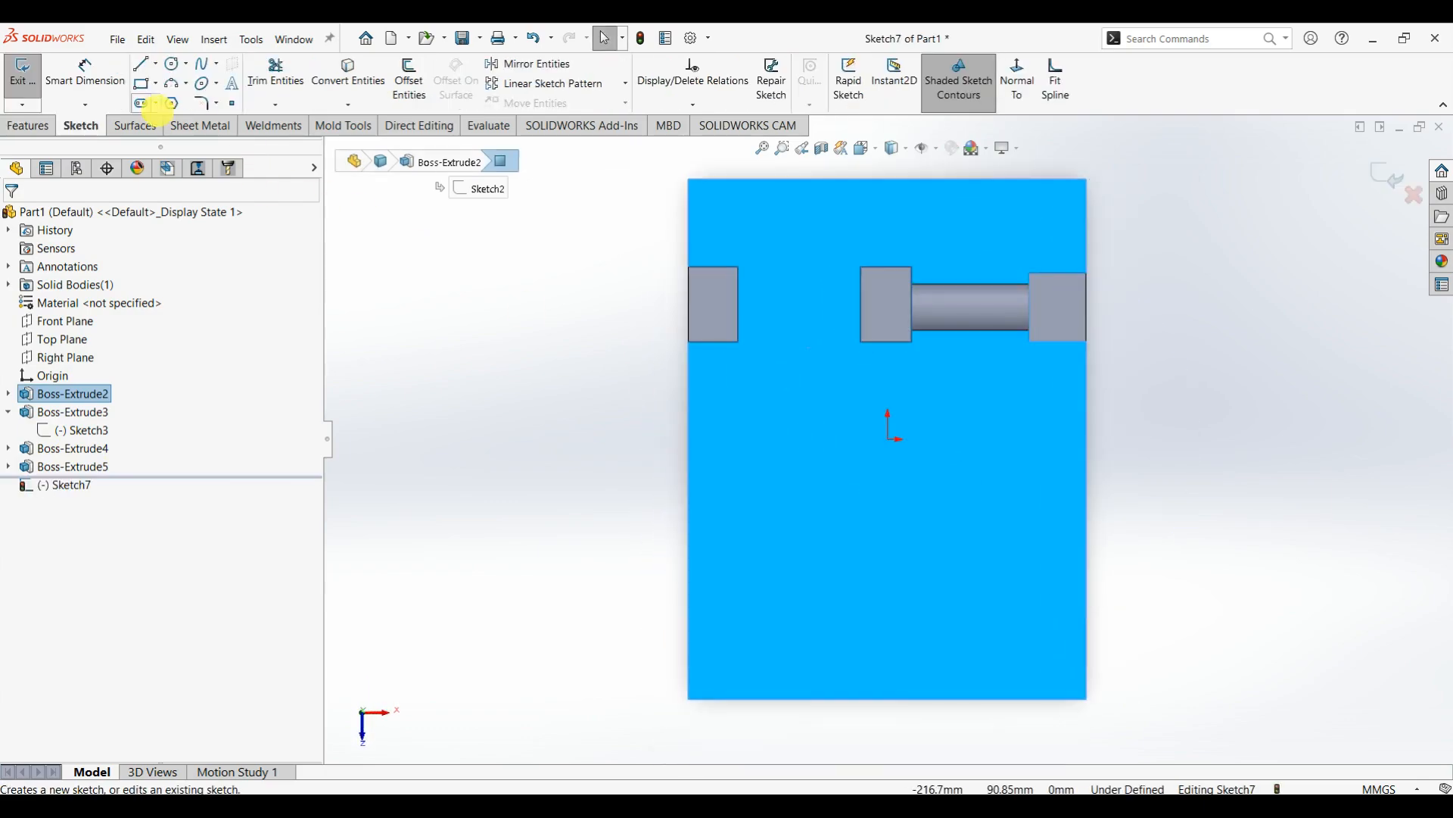
- Sketch a center rectangle about 20 by 25 mm between the middle boss and the boss without the cylinder
{"action": "left_click", "coordinate": [155, 83]}
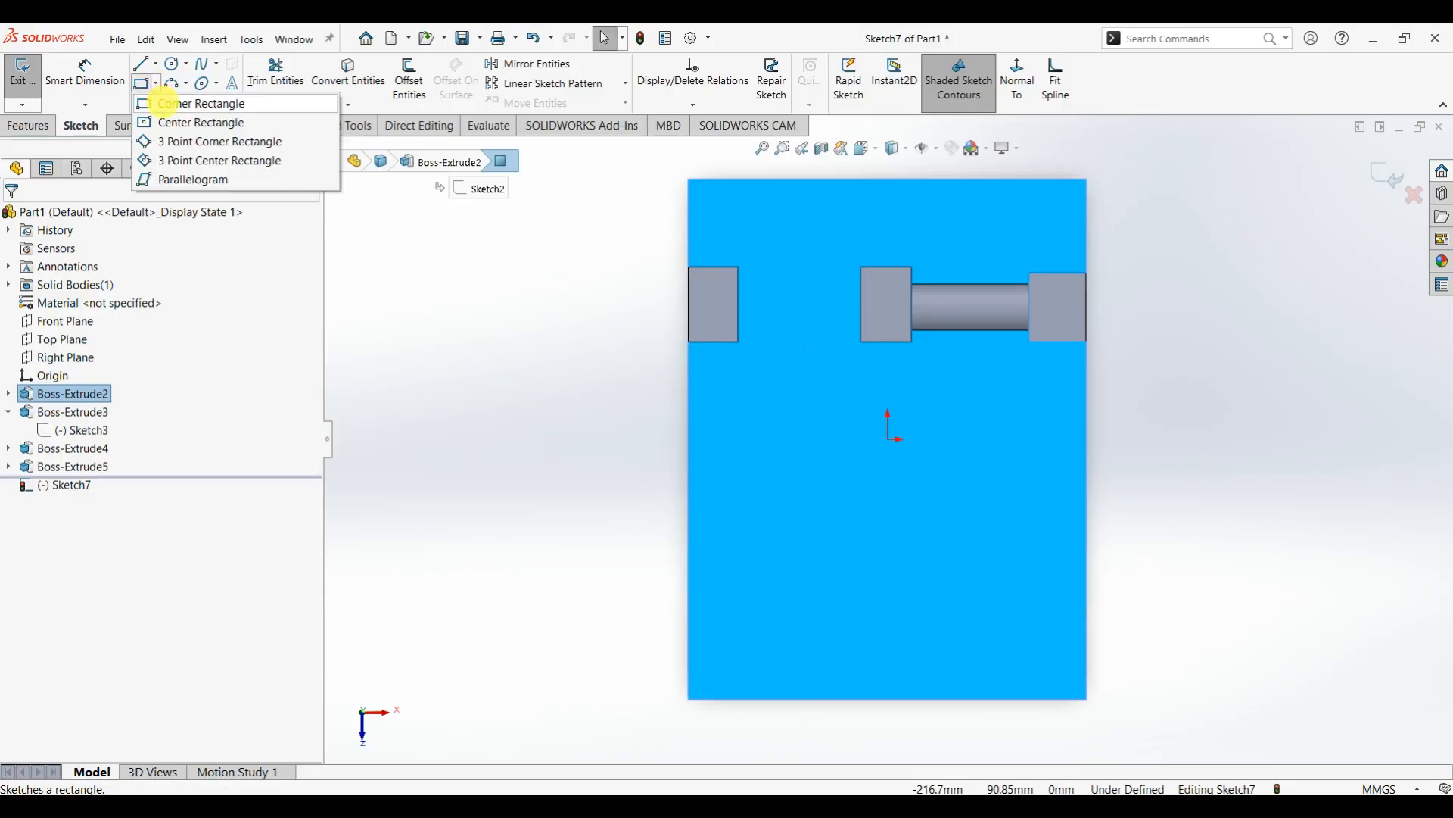
{"action": "left_click", "coordinate": [165, 102]}
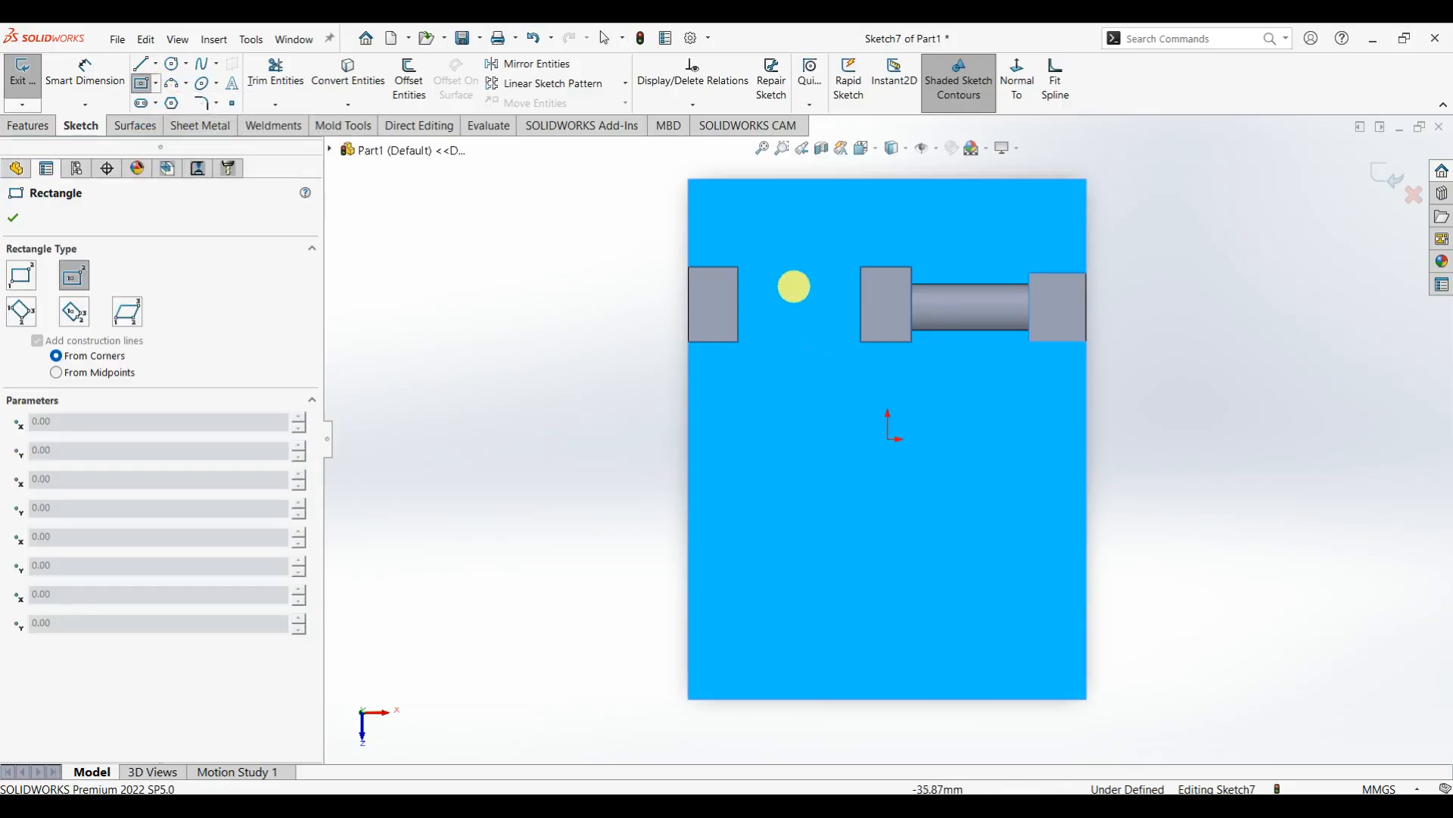
{"action": "left_click", "coordinate": [795, 305]}
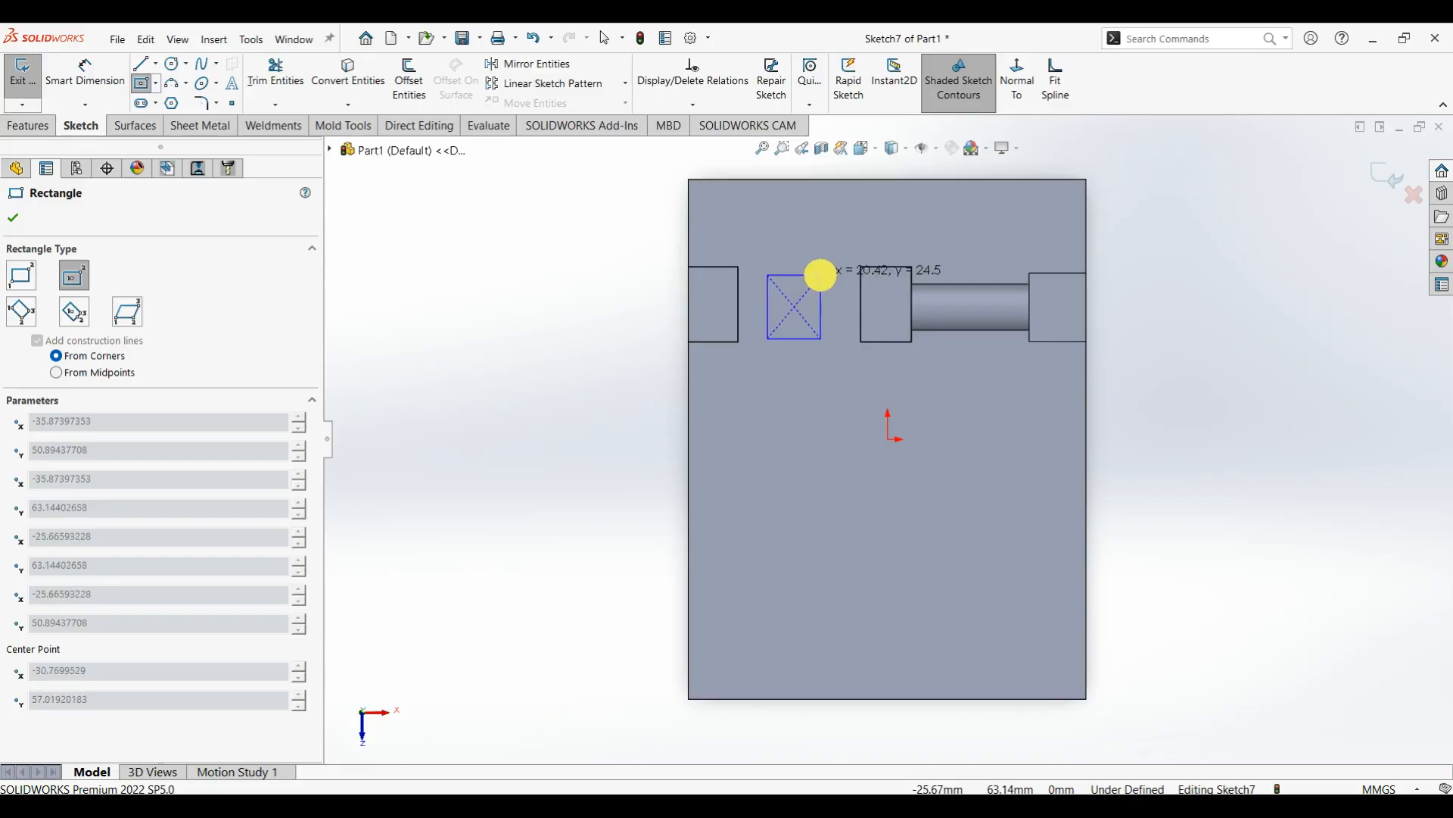
{"action": "left_click", "coordinate": [822, 271]}
{"action": "left_click", "coordinate": [13, 217]}
- Extrude the new rectangle upward Through All with Merge result off to make a separate body
{"action": "left_click", "coordinate": [28, 125]}
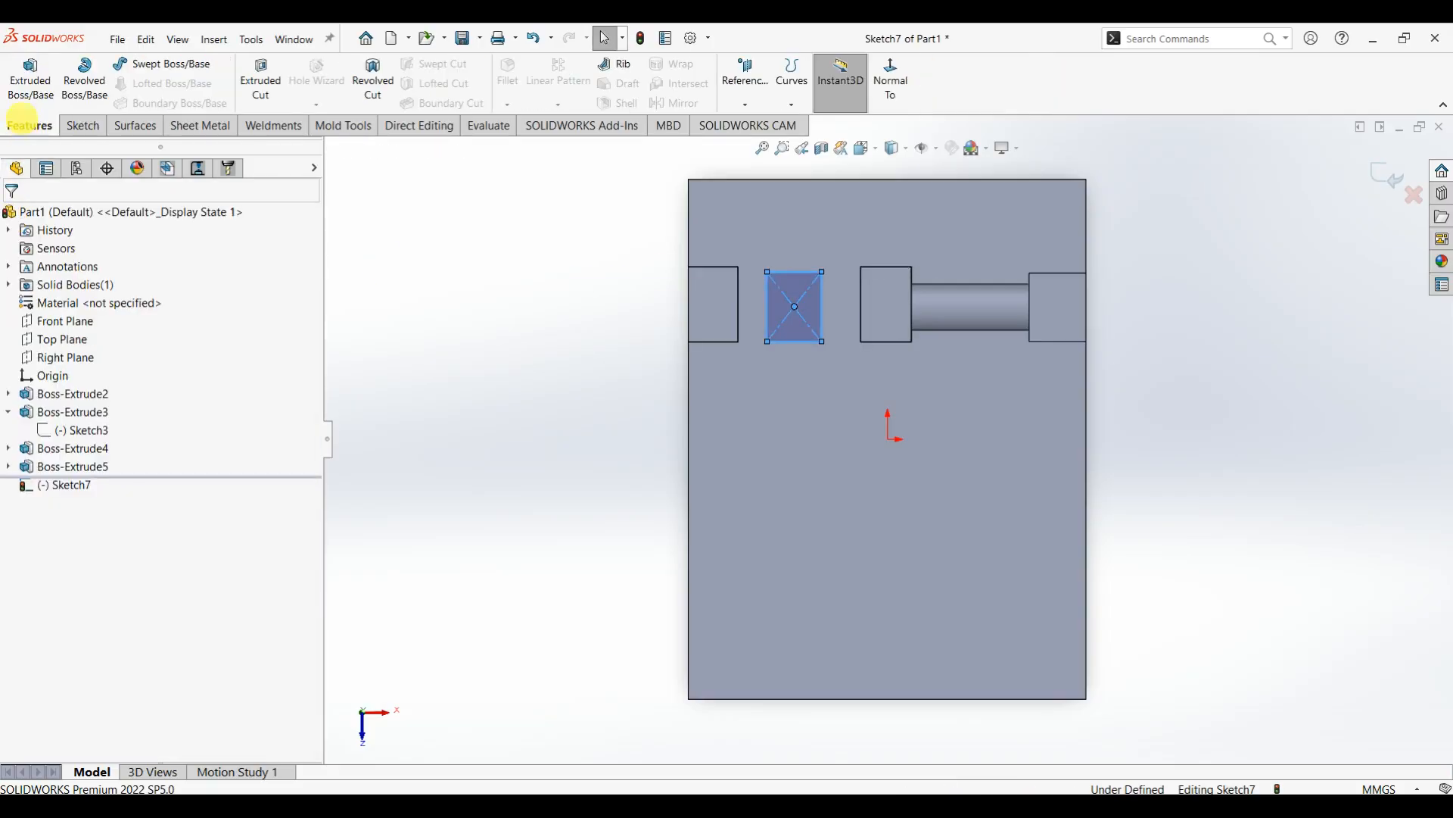
{"action": "left_click", "coordinate": [31, 79]}
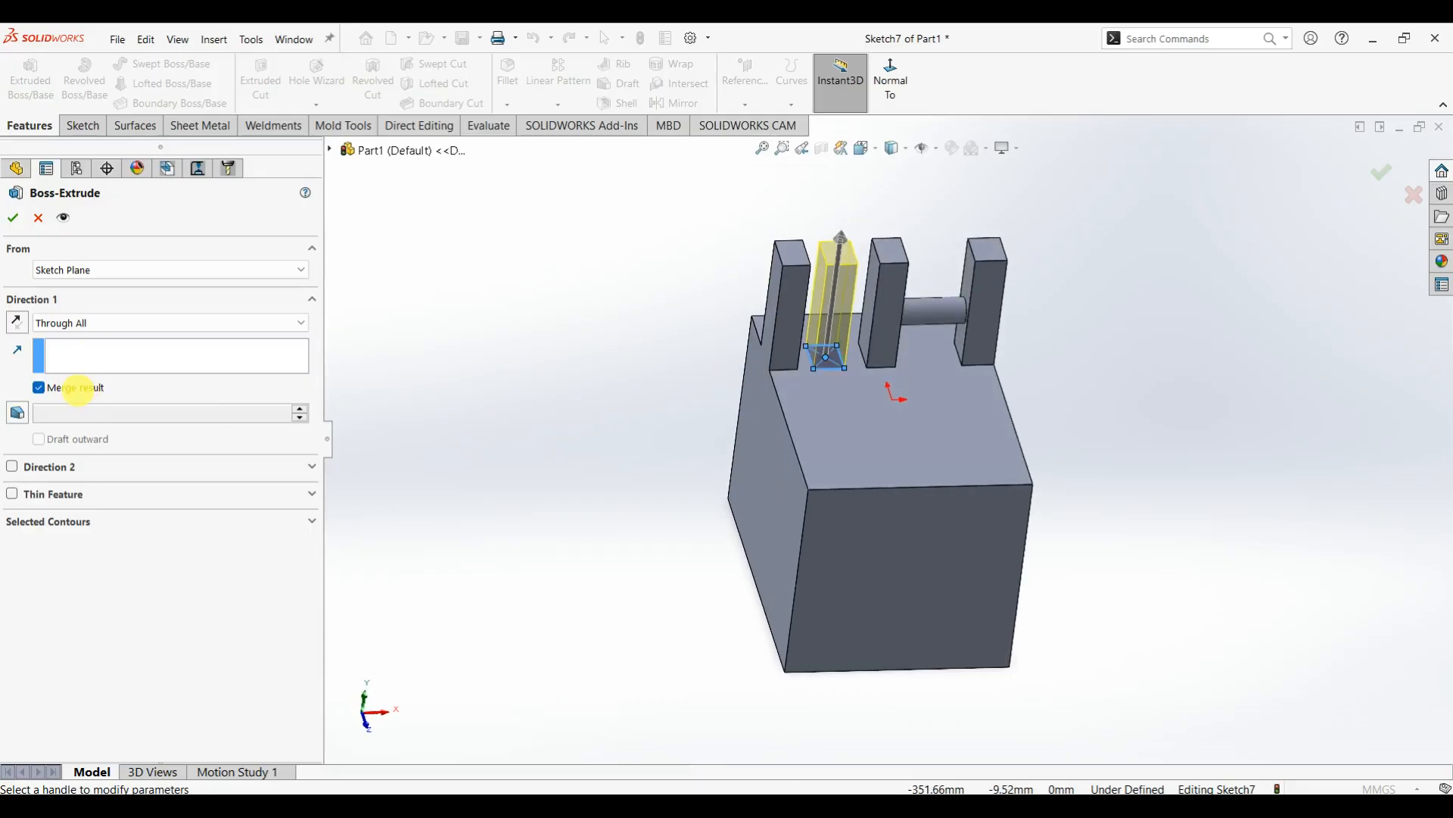
{"action": "middle_click_drag", "start_coordinate": [925, 421], "coordinate": [893, 392]}
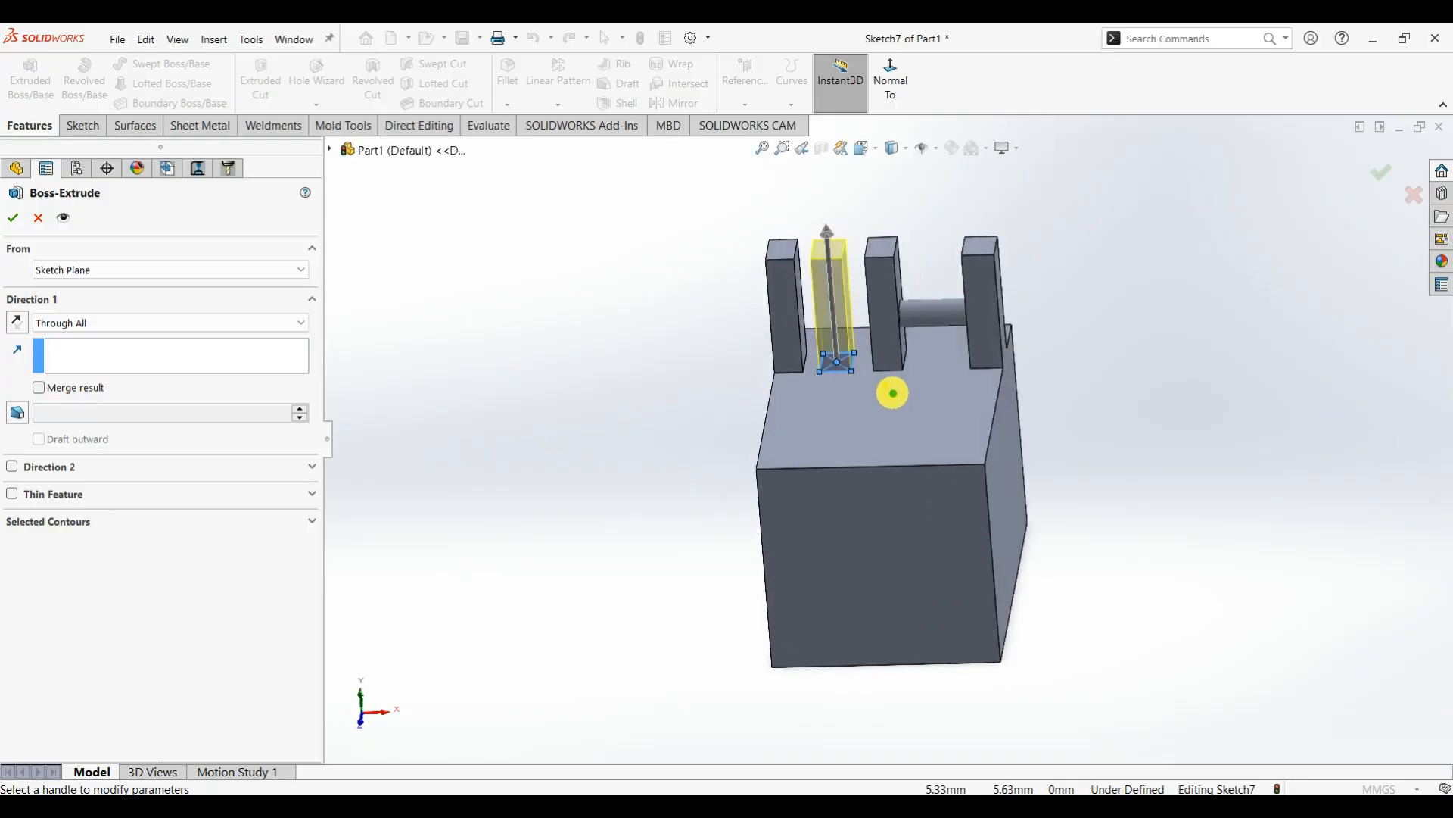
{"action": "left_click", "coordinate": [12, 217]}
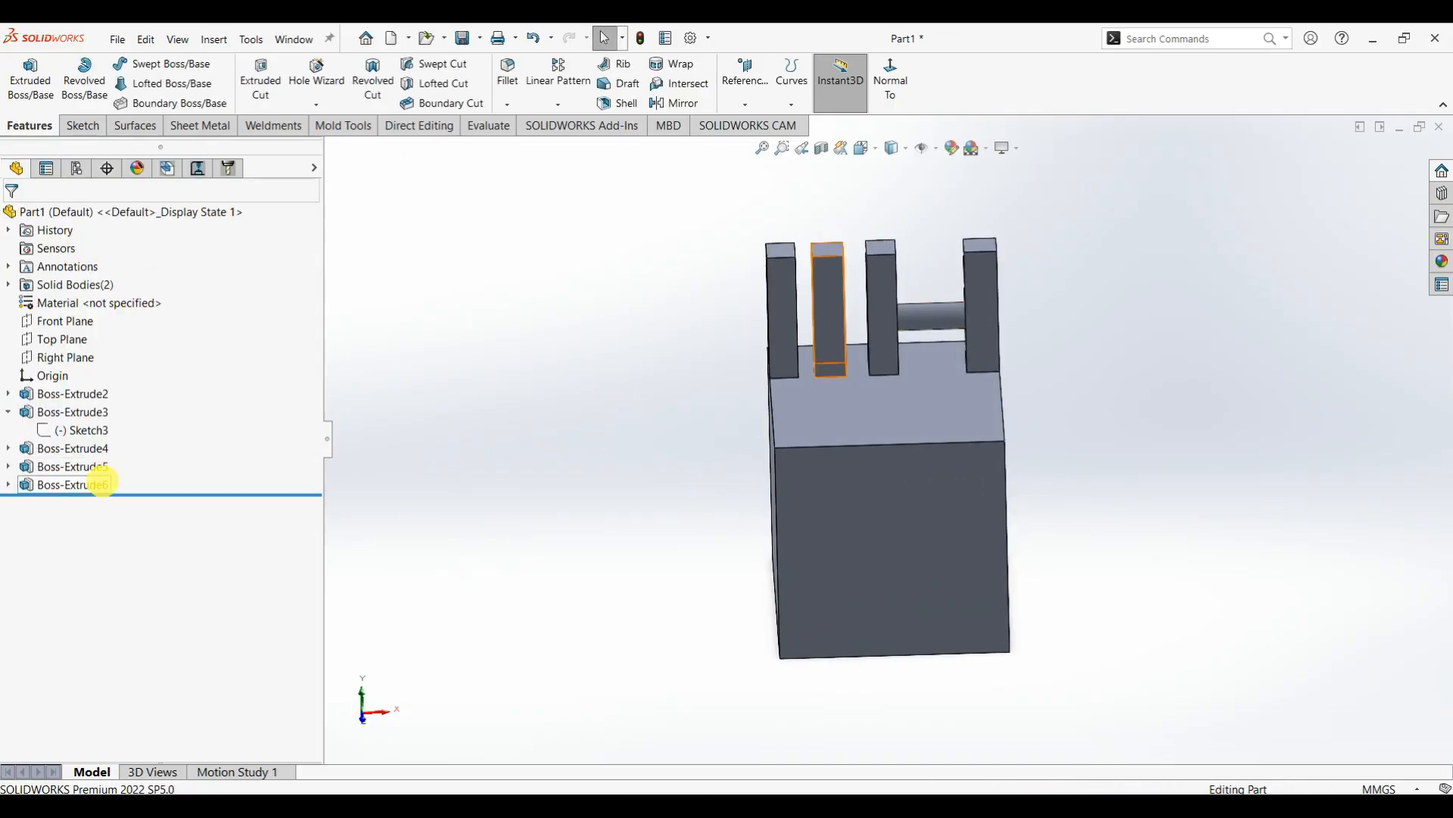
- Reopen the cylinder's extrusion, switch the end condition to Up To Body and try picking the block as the target
{"action": "left_click", "coordinate": [97, 482]}
{"action": "left_click", "coordinate": [86, 467]}
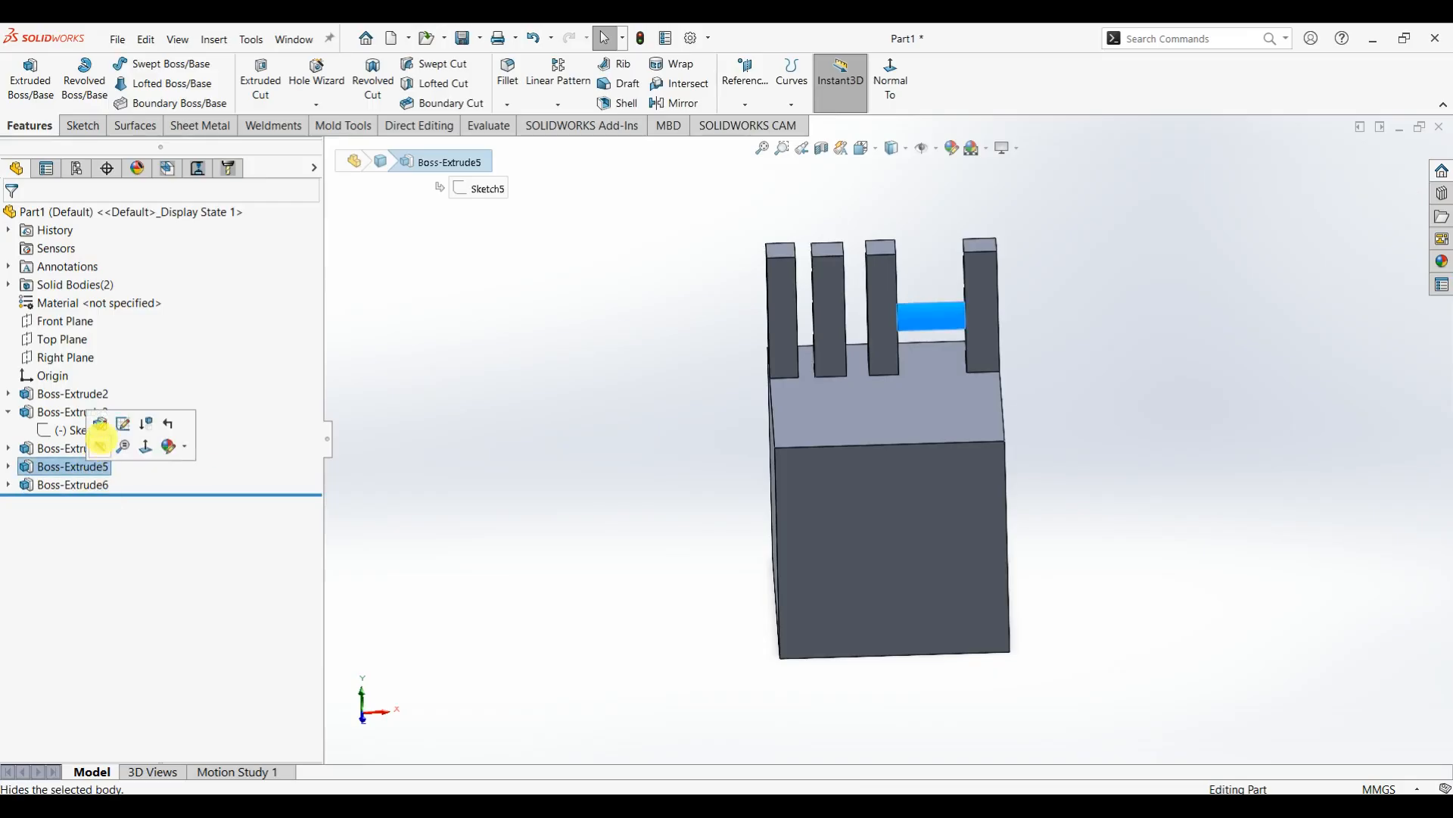
{"action": "left_click", "coordinate": [101, 428]}
{"action": "left_click", "coordinate": [199, 323]}
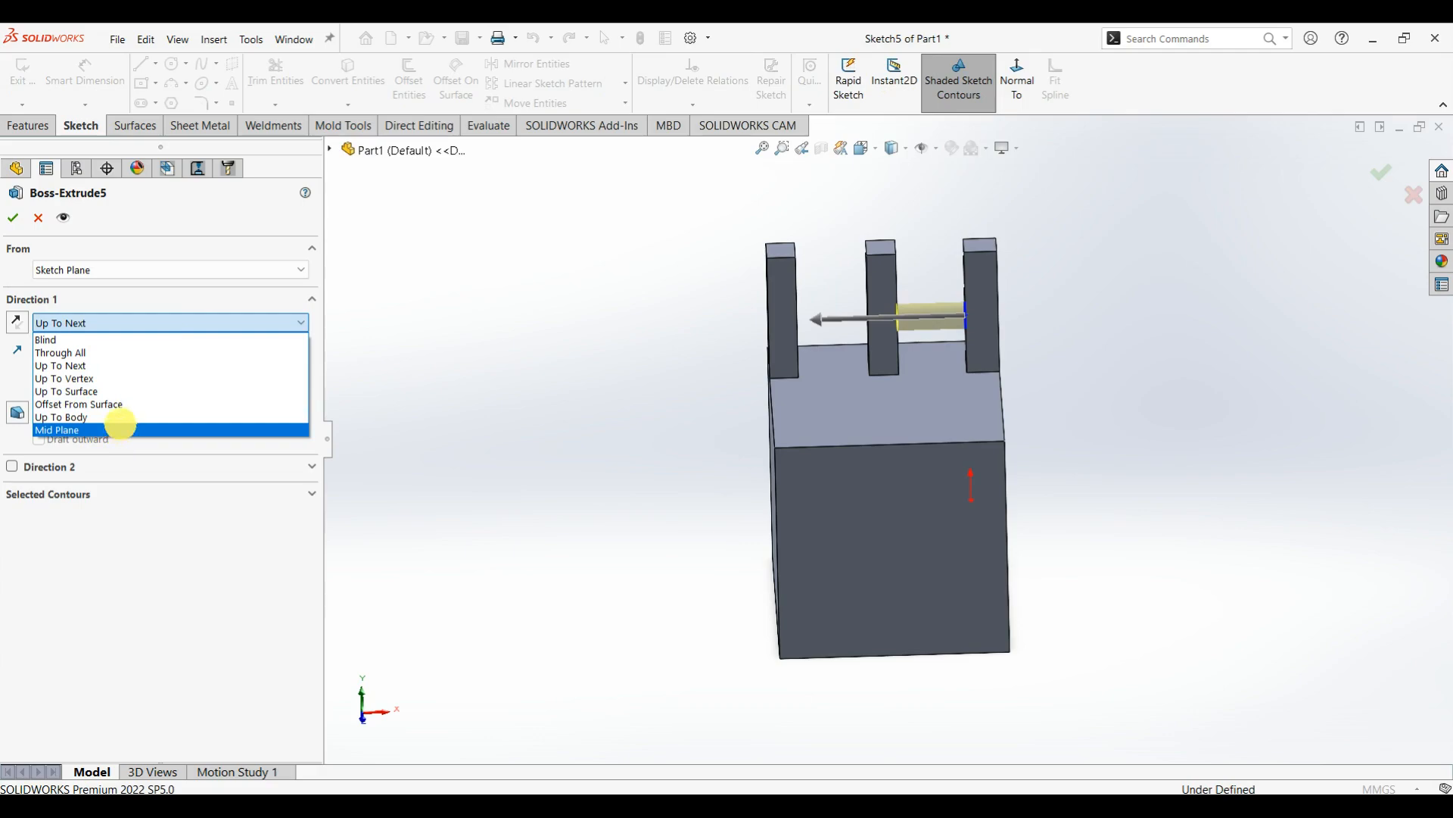
{"action": "left_click", "coordinate": [120, 417]}
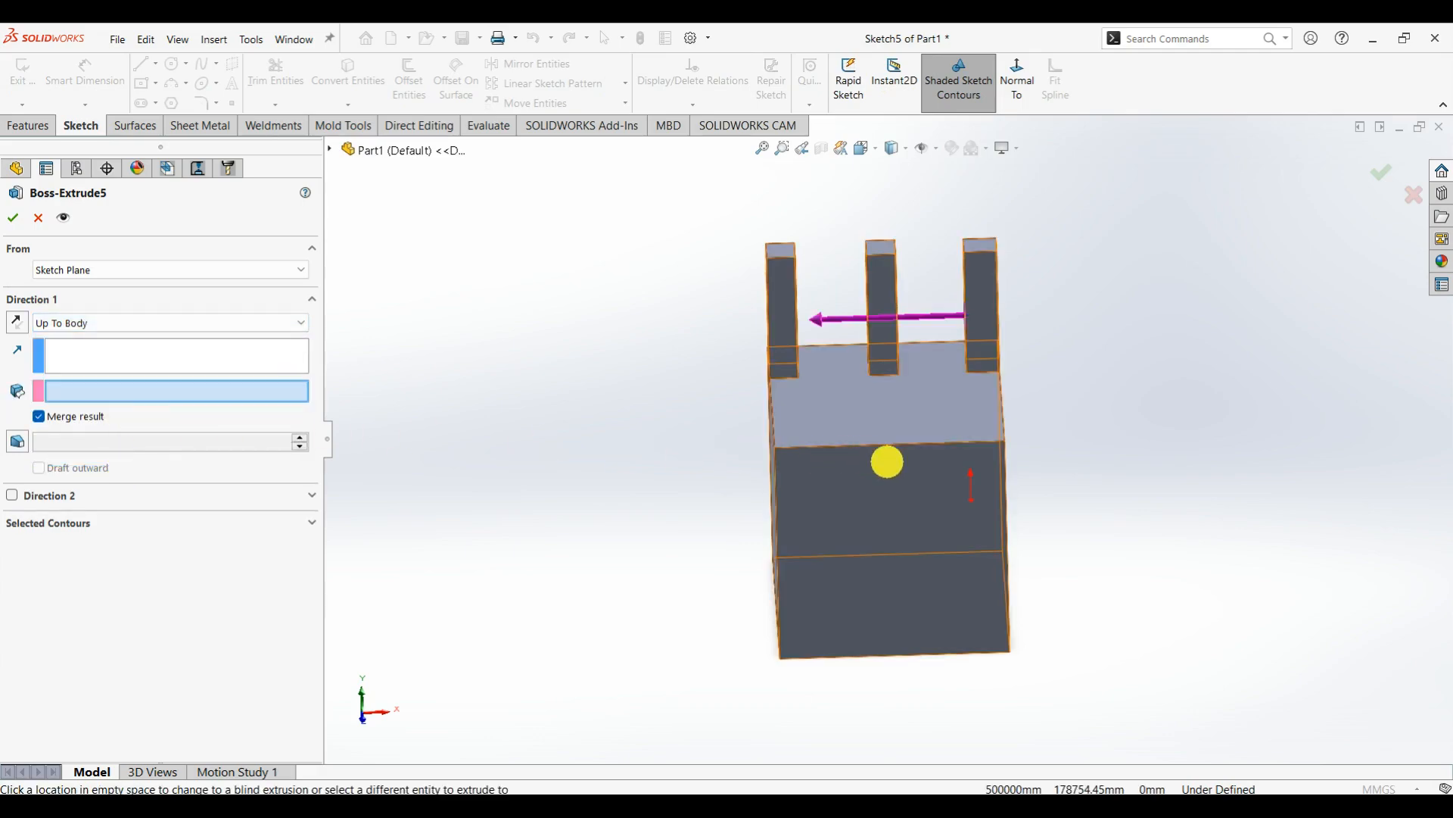
{"action": "left_click", "coordinate": [901, 480]}
{"action": "middle_click_drag", "start_coordinate": [885, 467], "coordinate": [794, 448]}
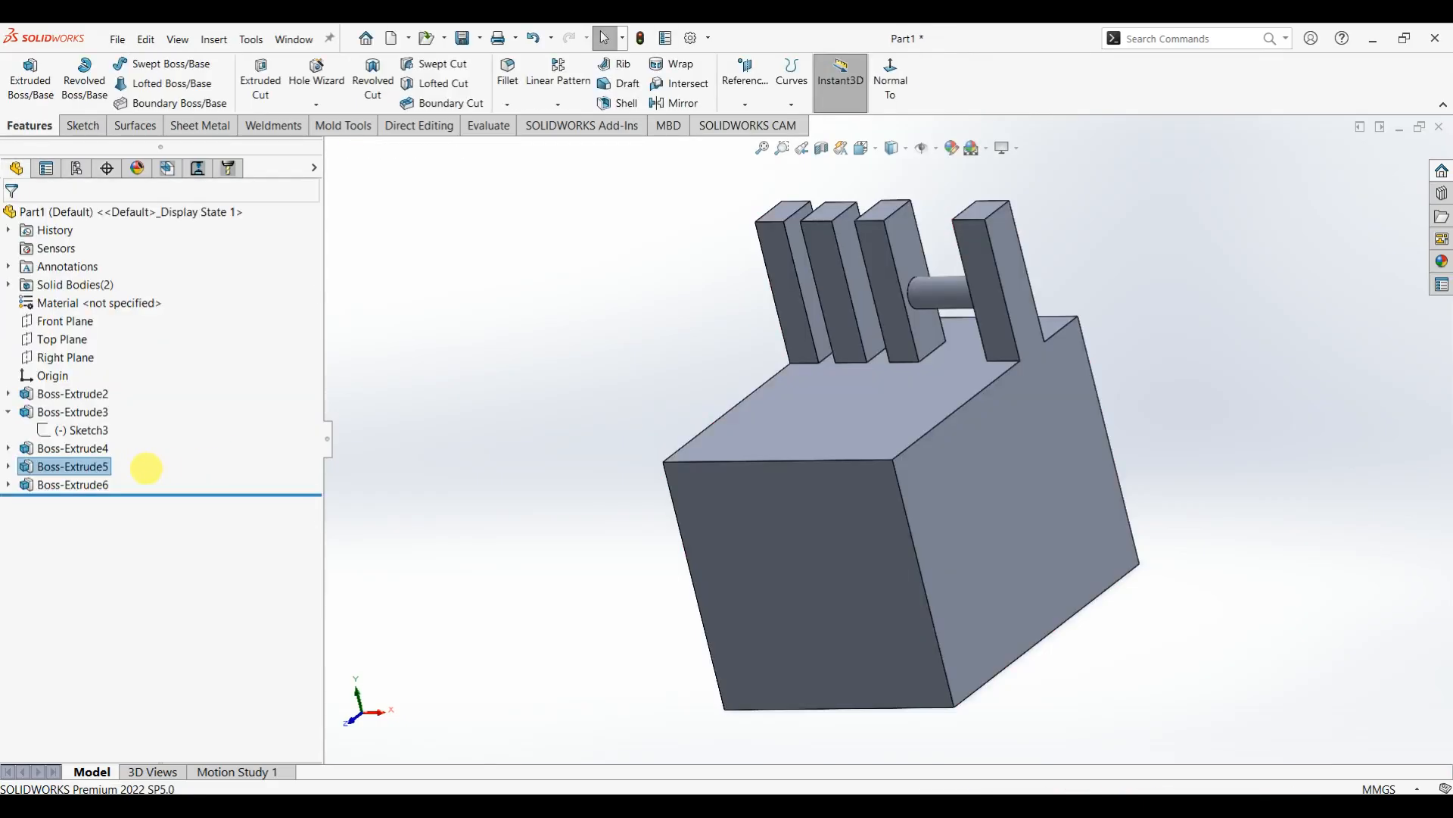
- Reorder the feature tree so the cylinder's extrusion comes after the separate boss's extrusion
{"action": "left_click_drag", "start_coordinate": [104, 464], "coordinate": [147, 488]}
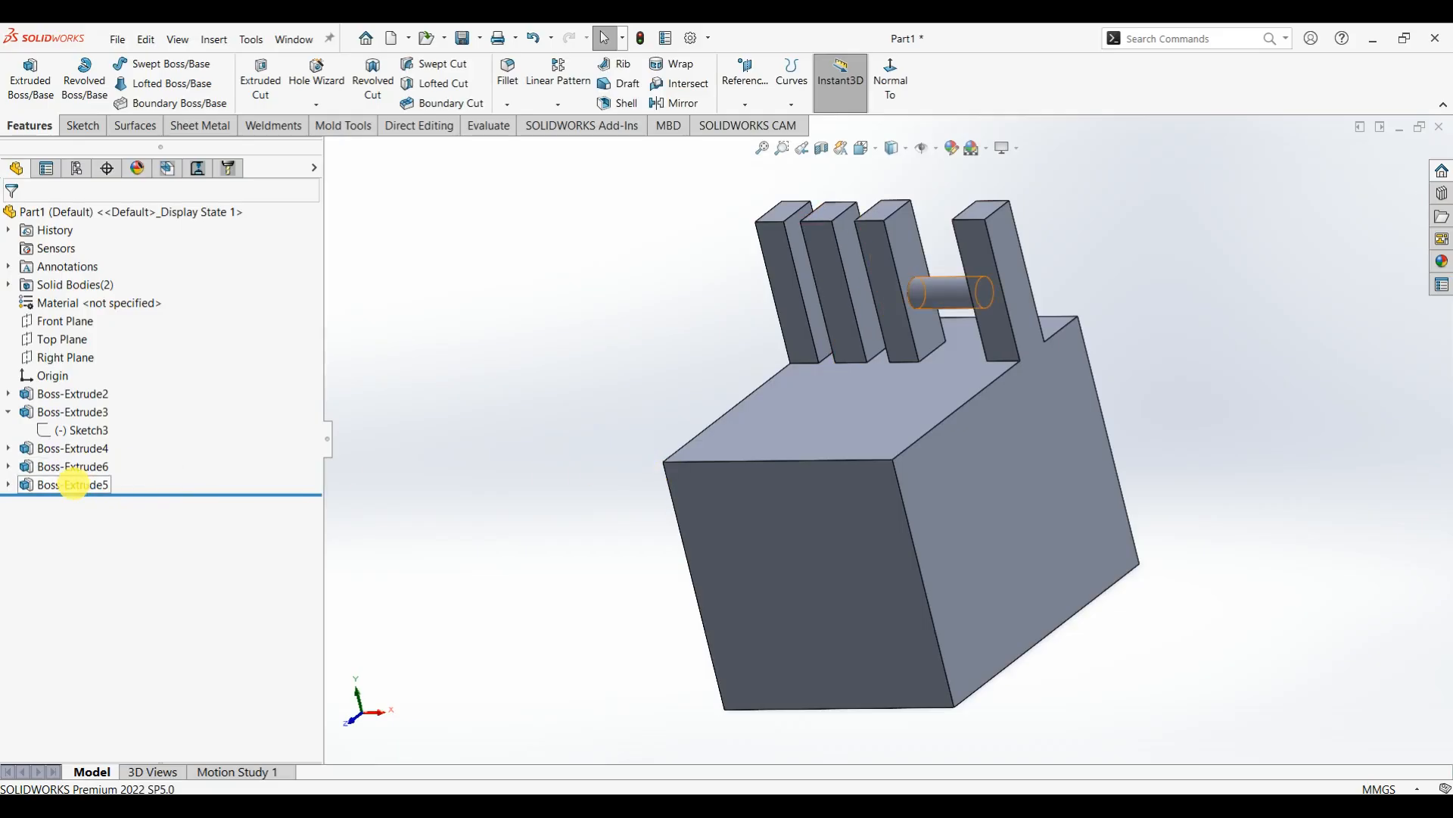
{"action": "left_click", "coordinate": [73, 485]}
{"action": "left_click", "coordinate": [88, 439]}
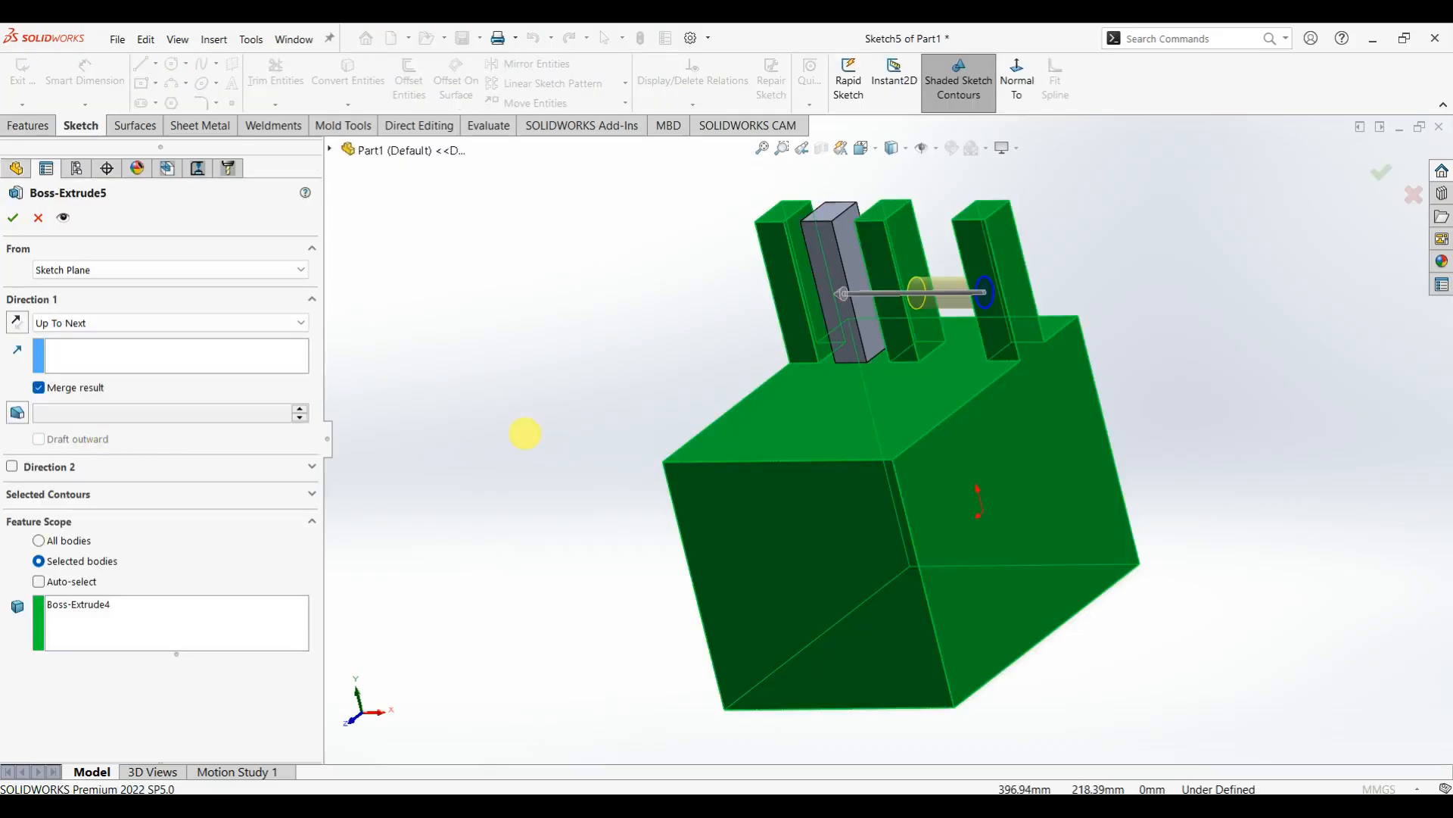
{"action": "left_click", "coordinate": [38, 217]}
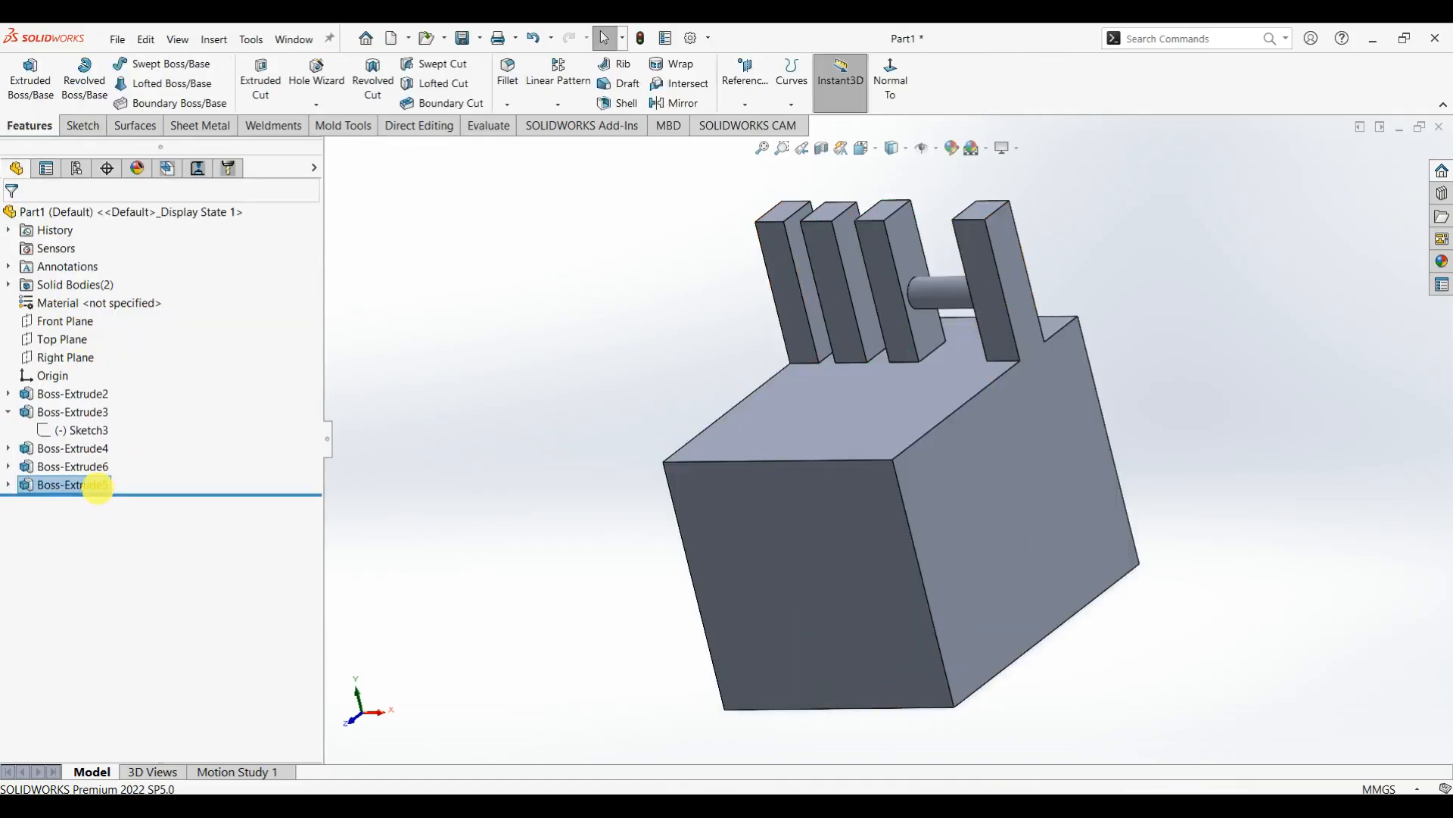
- Examine the separate boss and the cylinder in turn to compare their features with the tree order
{"action": "mouse_move", "coordinate": [102, 481]}
{"action": "left_mouse_down"}
{"action": "mouse_move", "coordinate": [124, 398]}
{"action": "mouse_move", "coordinate": [106, 479]}
{"action": "left_mouse_up"}
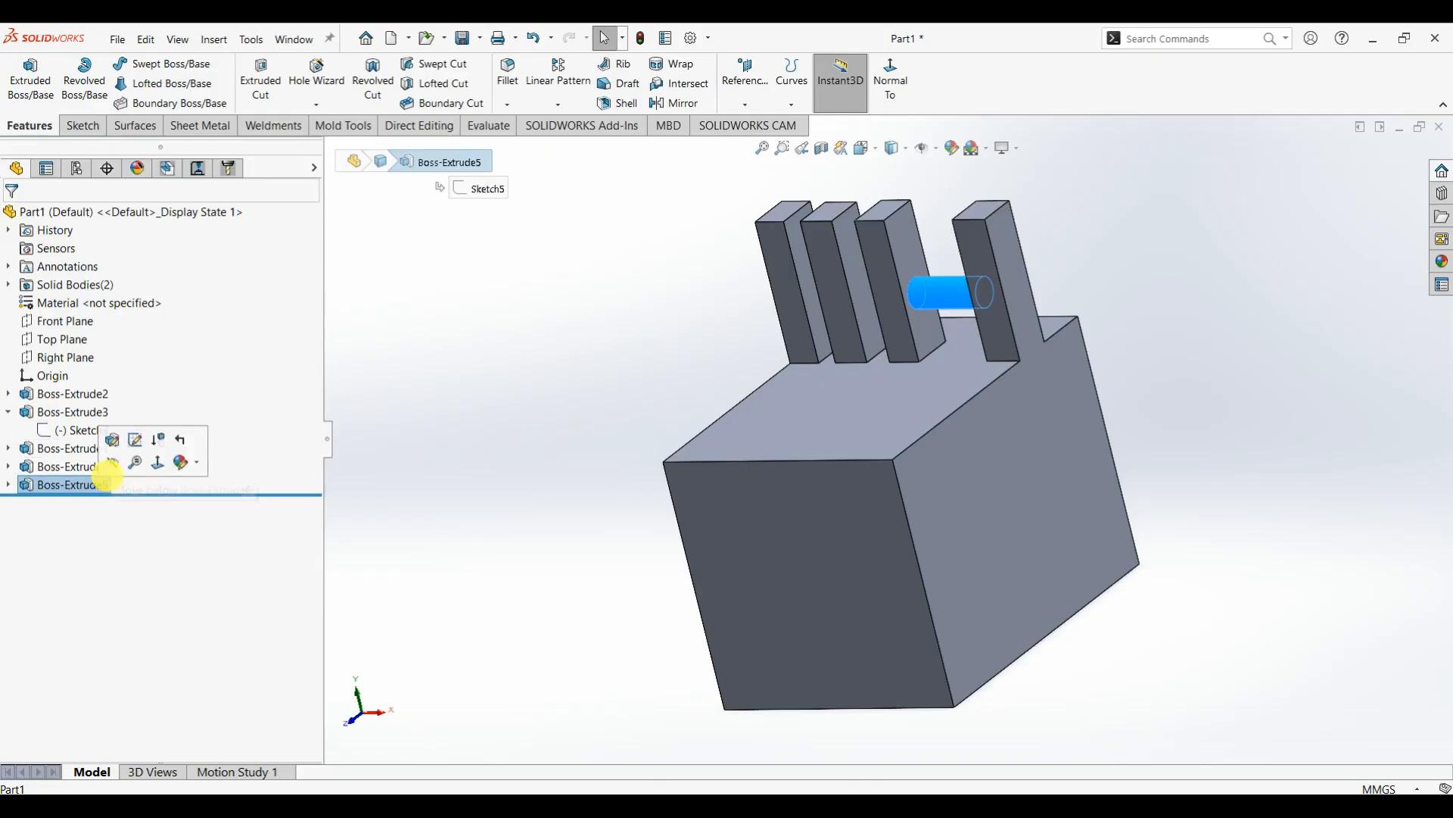
{"action": "left_click", "coordinate": [73, 466]}
{"action": "middle_click_drag", "start_coordinate": [841, 270], "coordinate": [861, 314]}
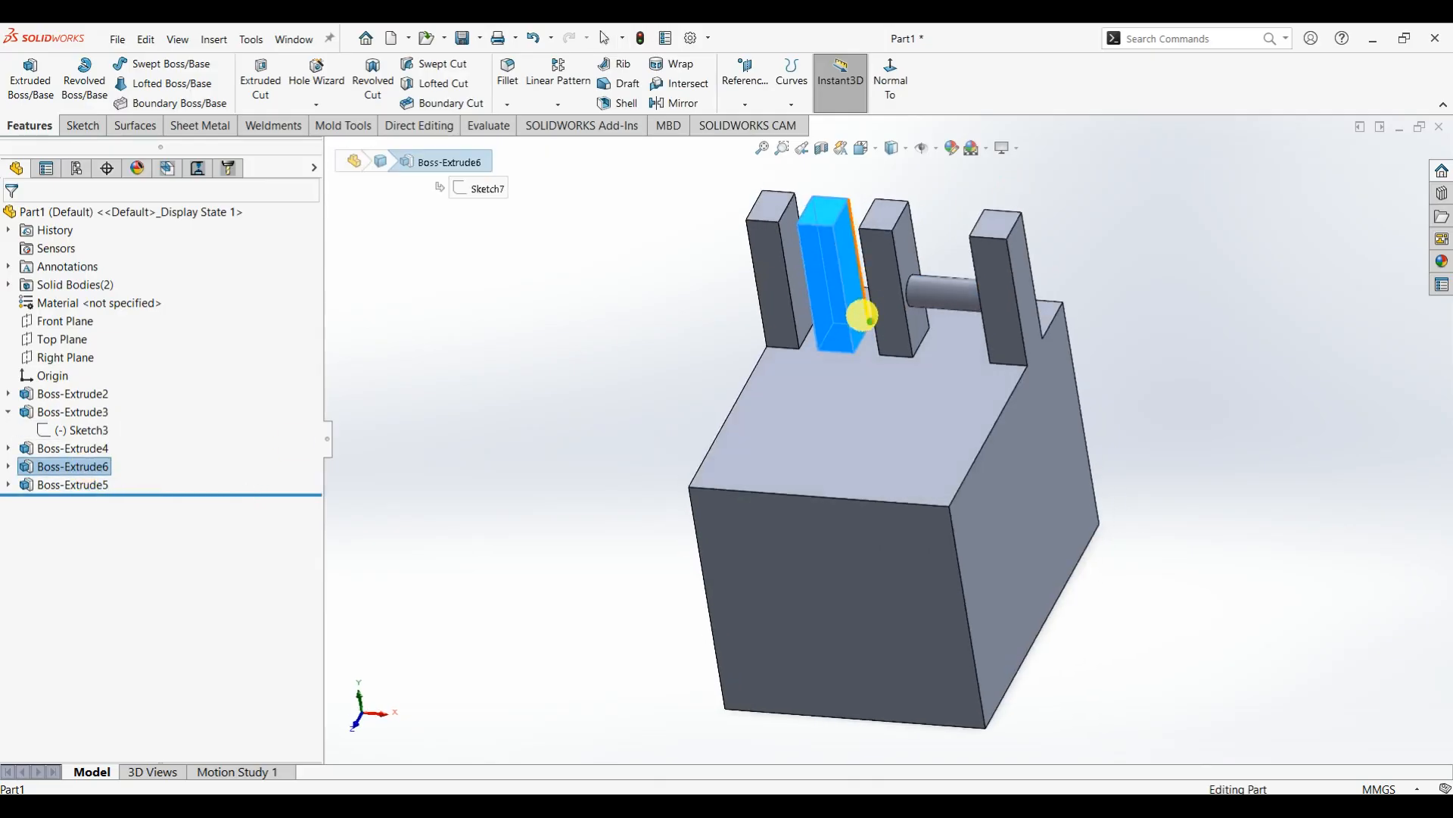
{"action": "scroll", "coordinate": [851, 279], "scroll_direction": "down", "scroll_amount": 2}
{"action": "left_click", "coordinate": [59, 487]}
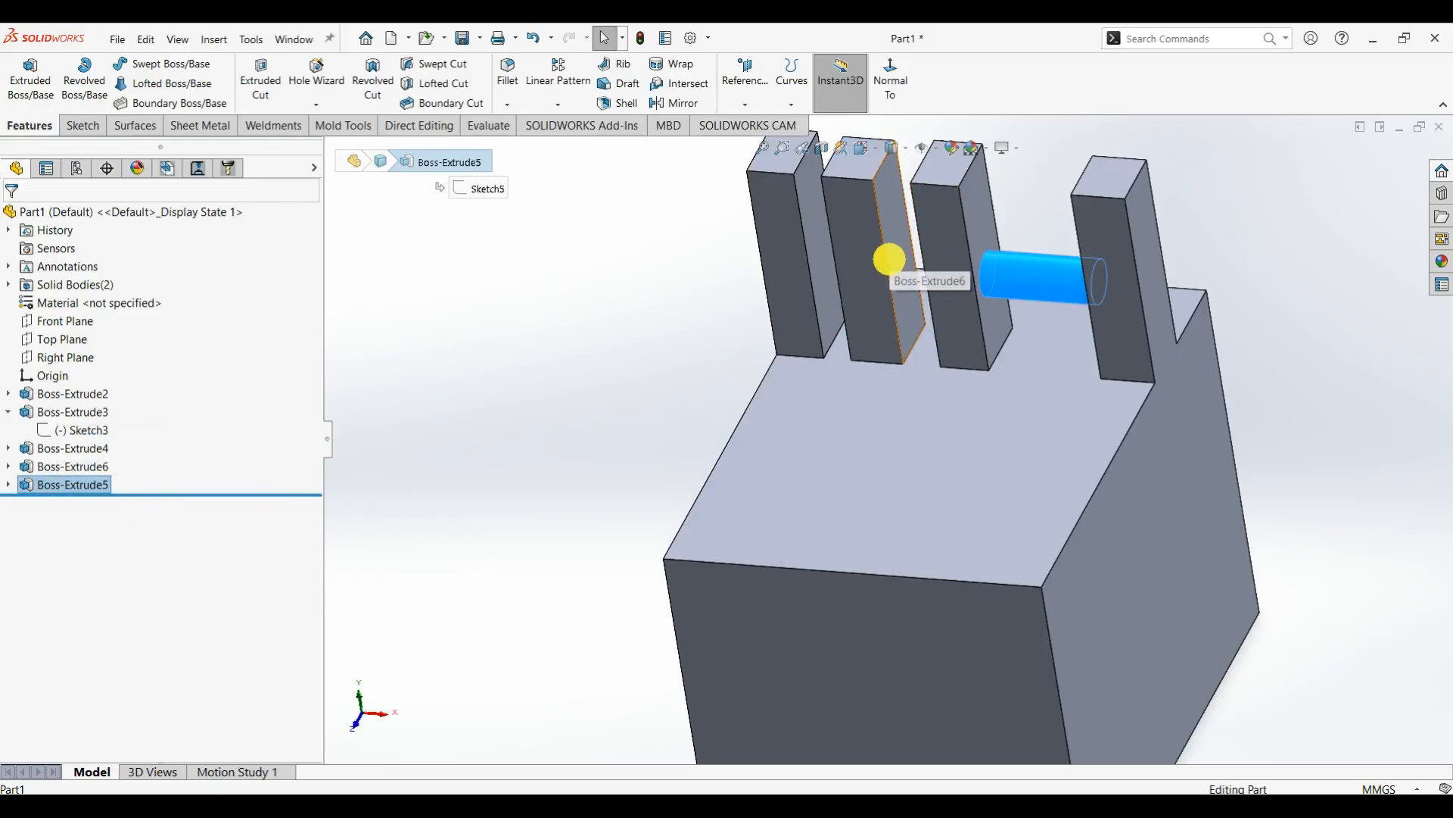
{"action": "scroll", "coordinate": [941, 367], "scroll_direction": "up", "scroll_amount": 3}
{"action": "middle_click_drag", "start_coordinate": [986, 431], "coordinate": [986, 382]}
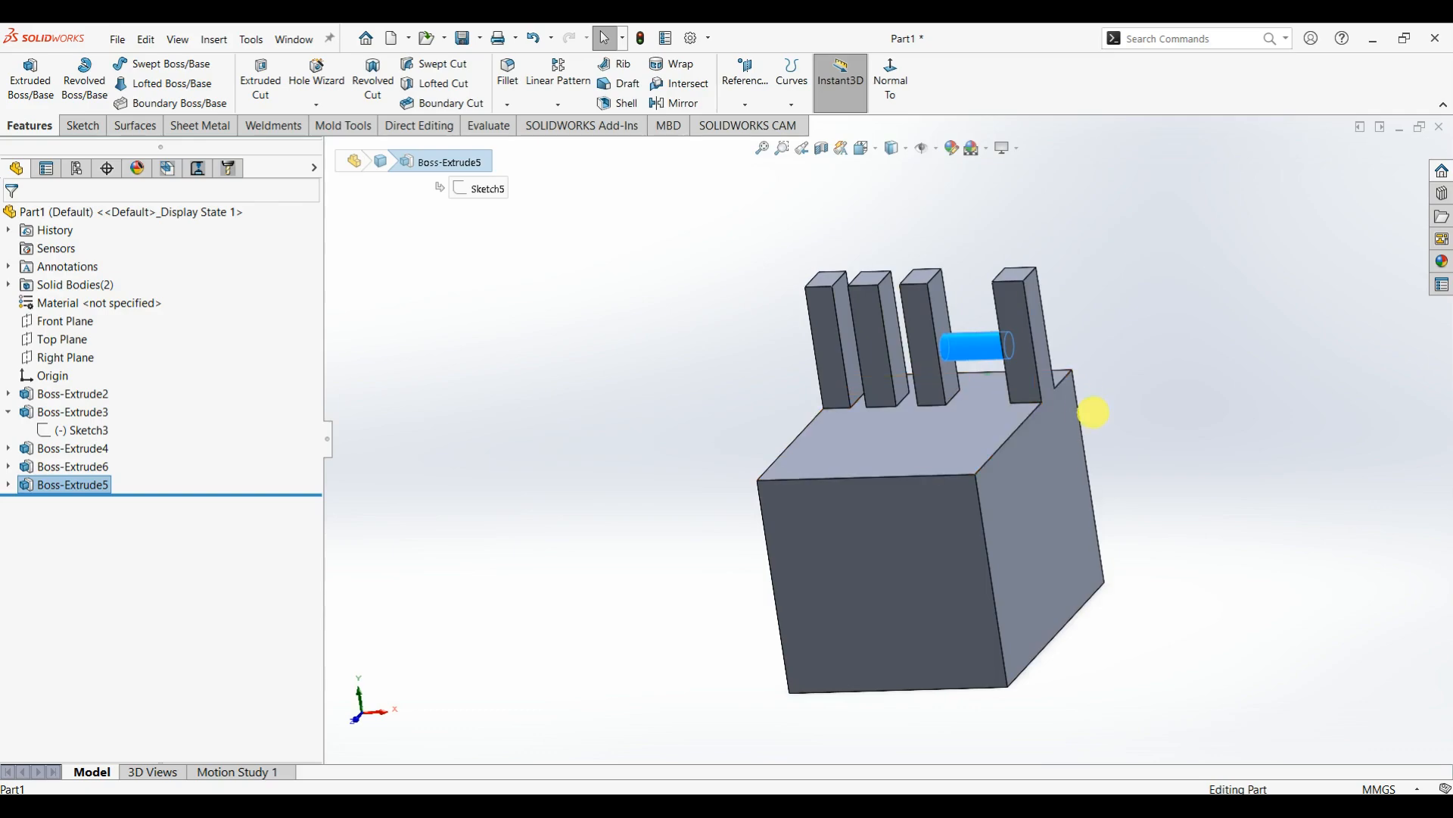
{"action": "middle_click_drag", "start_coordinate": [866, 457], "coordinate": [920, 451]}
- Reopen the cylinder's extrusion and switch its end condition to Up To Body
{"action": "left_click", "coordinate": [87, 485]}
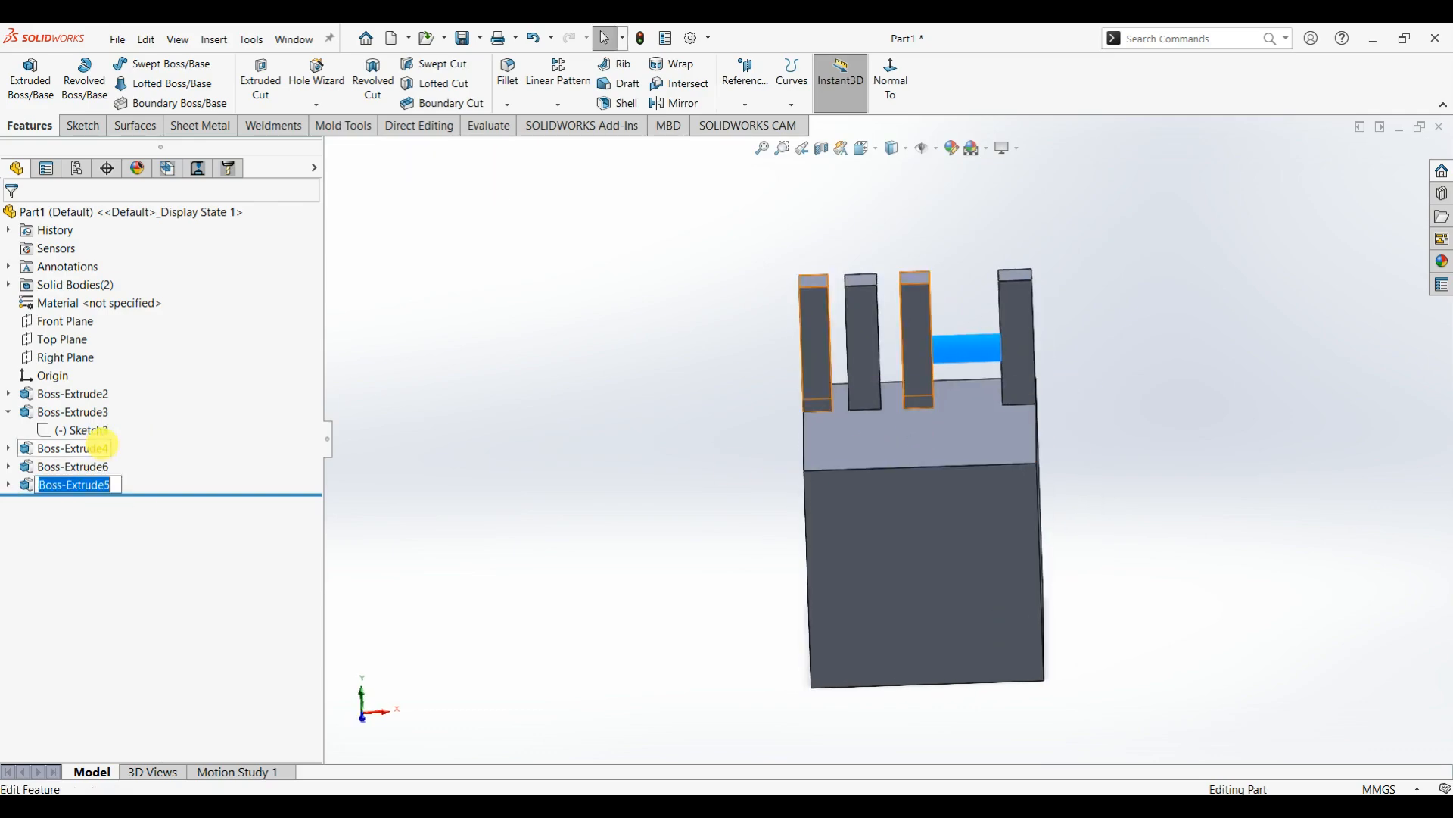
{"action": "left_click", "coordinate": [98, 479]}
{"action": "left_click", "coordinate": [135, 438]}
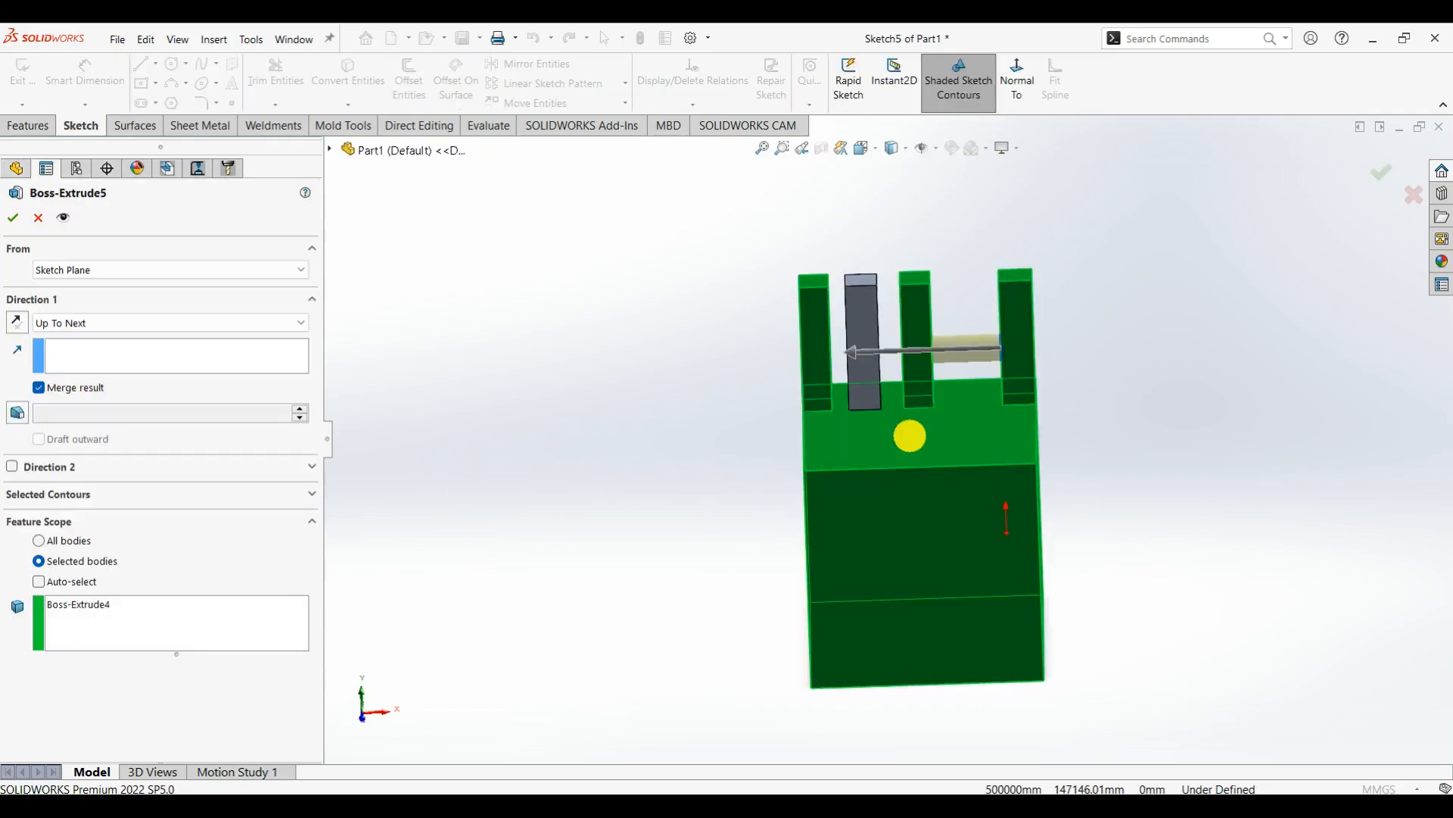
{"action": "middle_click_drag", "start_coordinate": [939, 403], "coordinate": [915, 410]}
{"action": "left_click", "coordinate": [84, 330]}
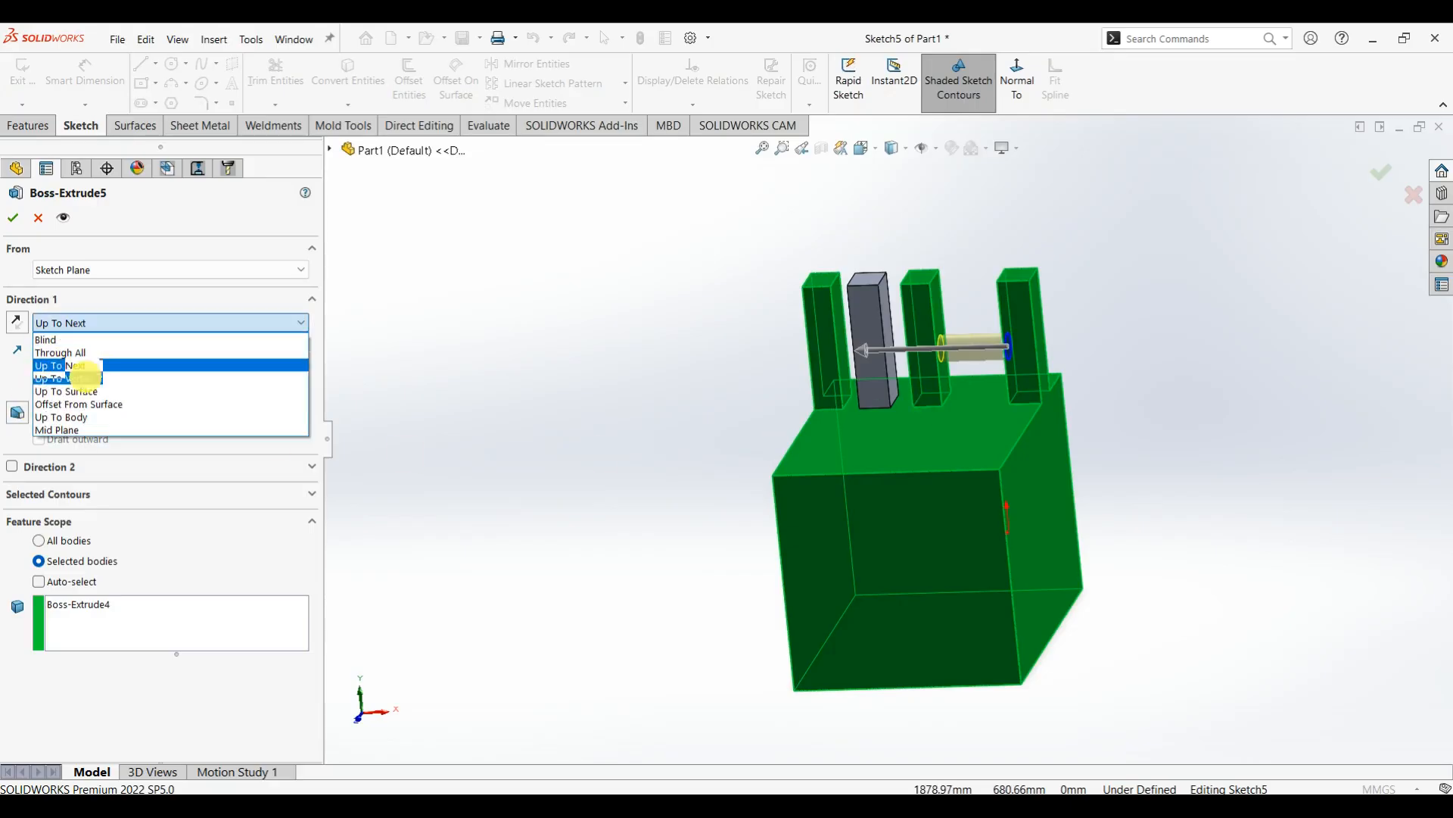
{"action": "left_click", "coordinate": [97, 415]}
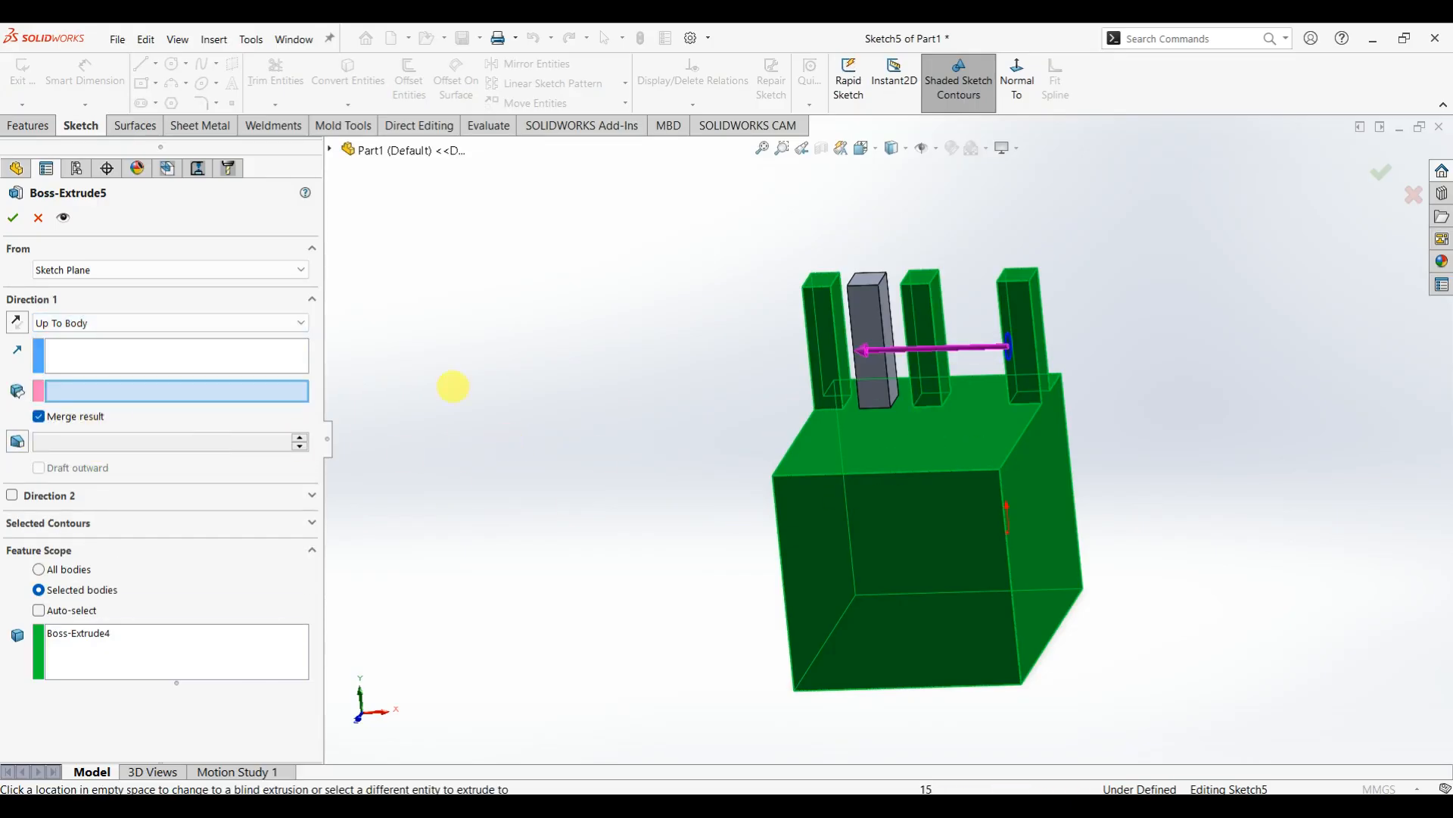
{"action": "left_click", "coordinate": [876, 347]}
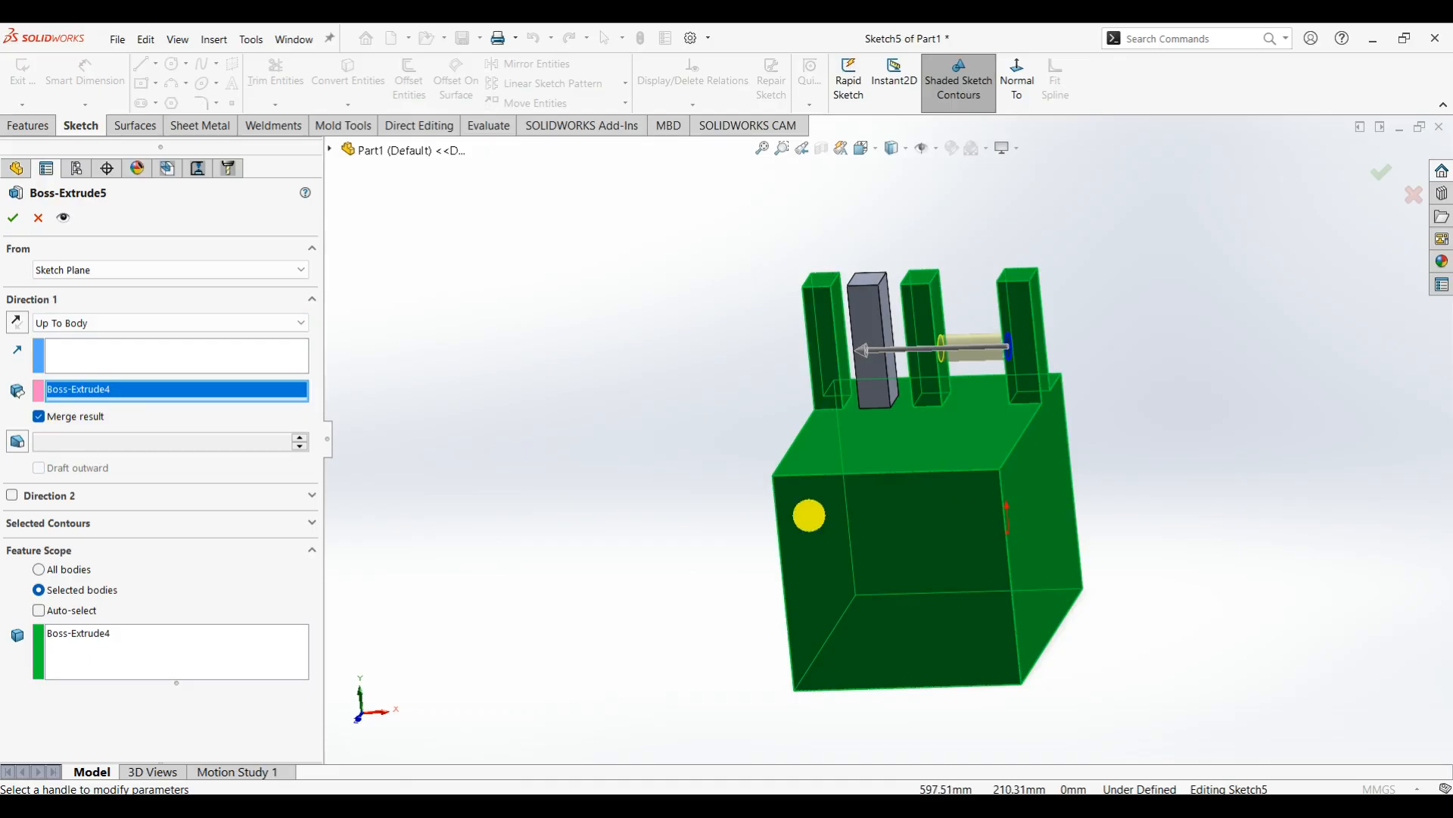
{"action": "right_click", "coordinate": [89, 394]}
{"action": "left_click", "coordinate": [130, 420]}
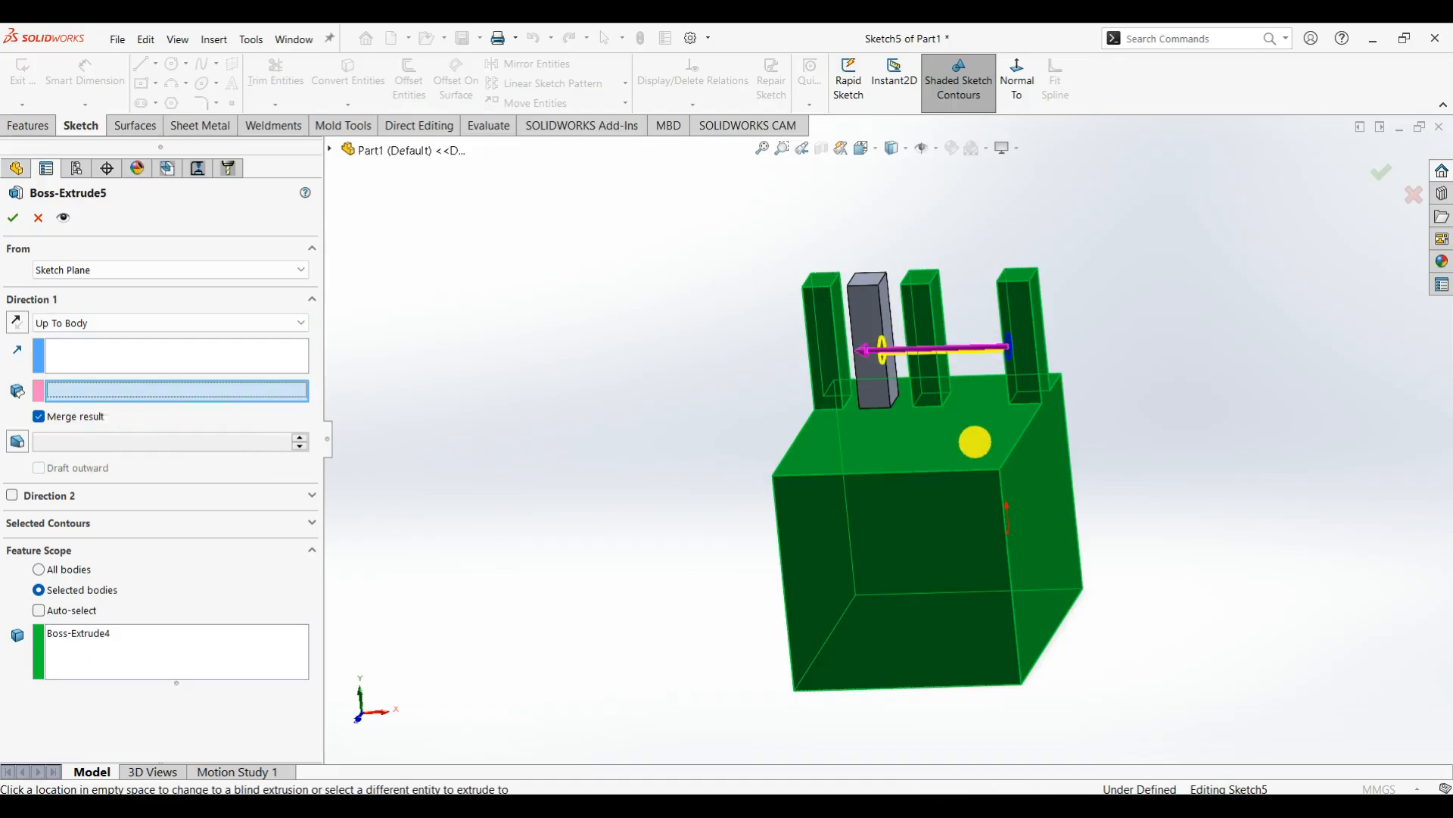
{"action": "middle_click_drag", "start_coordinate": [1063, 524], "coordinate": [954, 578]}
{"action": "middle_click_drag", "start_coordinate": [898, 395], "coordinate": [991, 587]}
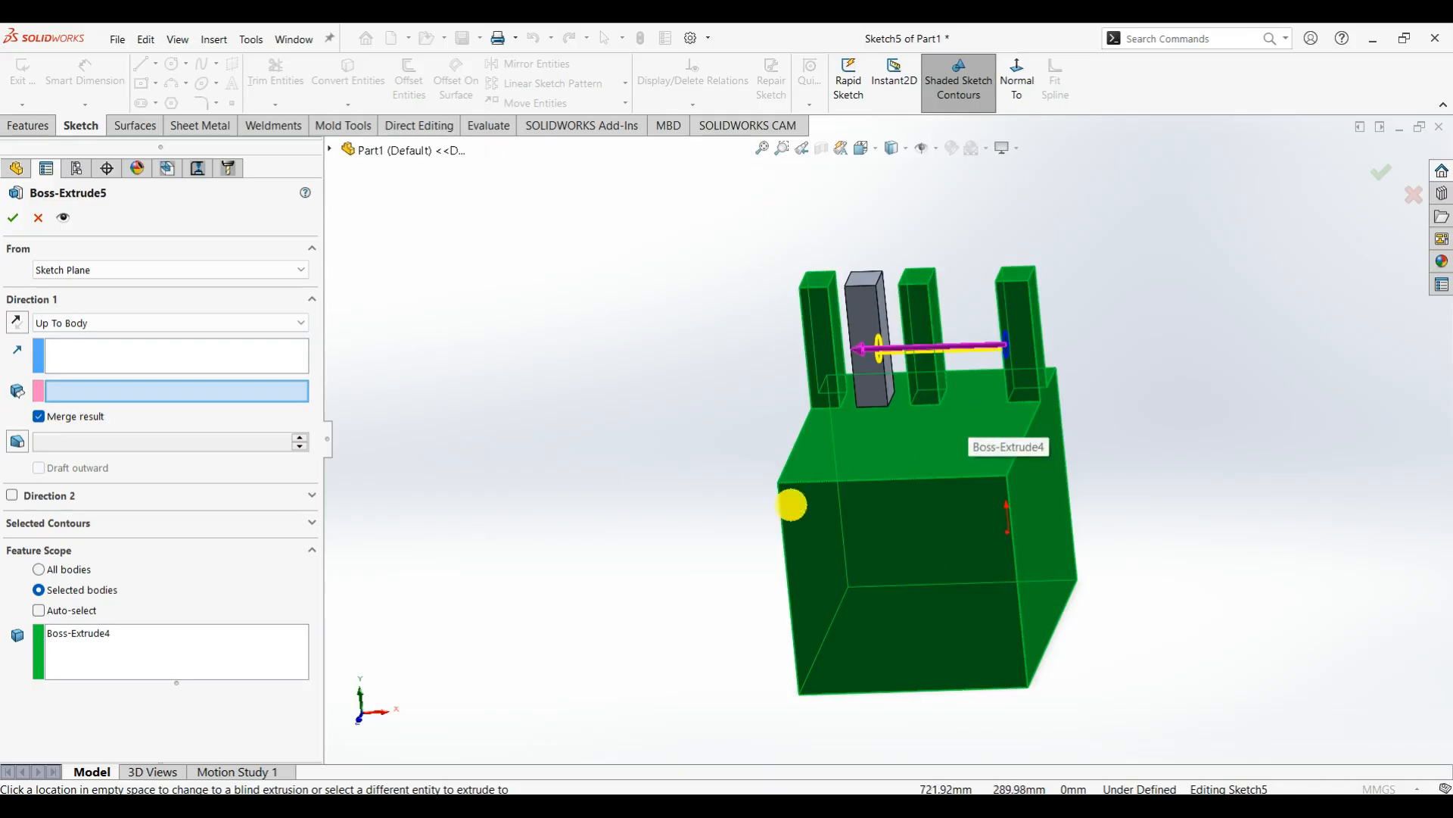
{"action": "left_click", "coordinate": [218, 656]}
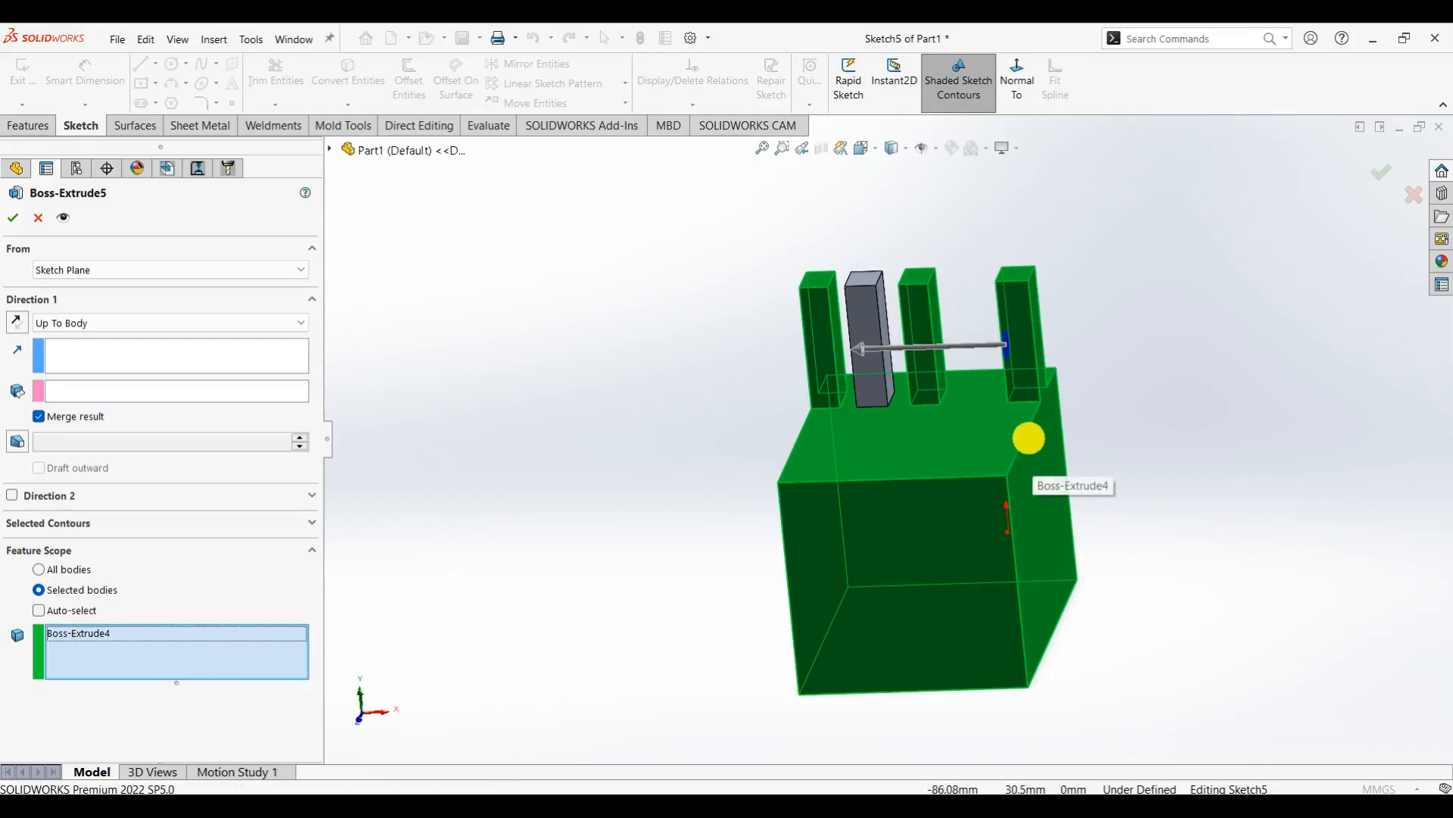
{"action": "middle_click_drag", "start_coordinate": [1048, 464], "coordinate": [987, 489]}
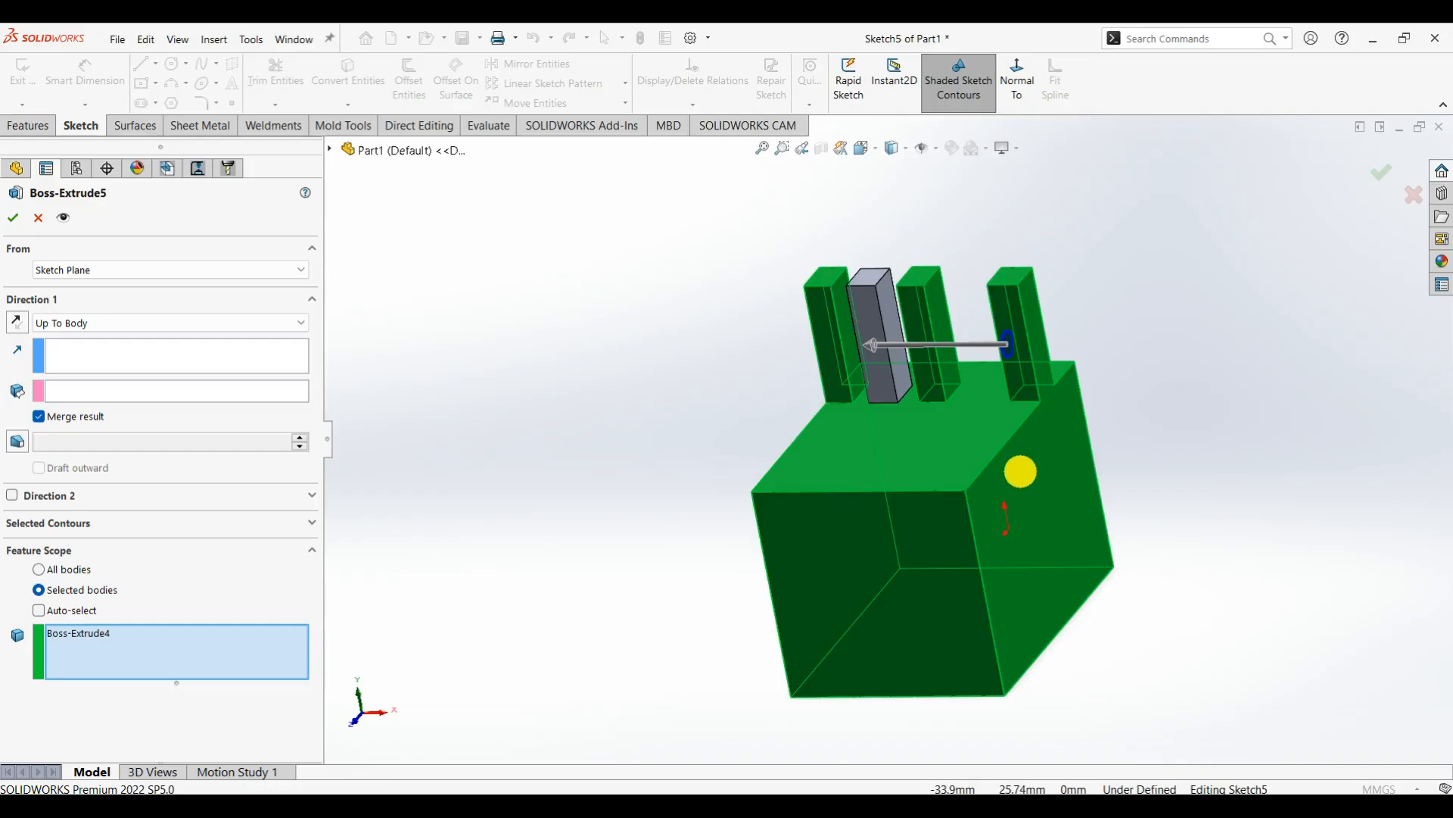
- Pick the separate boss as the target body for the cylinder and accept the extrusion
{"action": "left_click", "coordinate": [143, 391]}
{"action": "scroll", "coordinate": [889, 396], "scroll_direction": "down", "scroll_amount": 4}
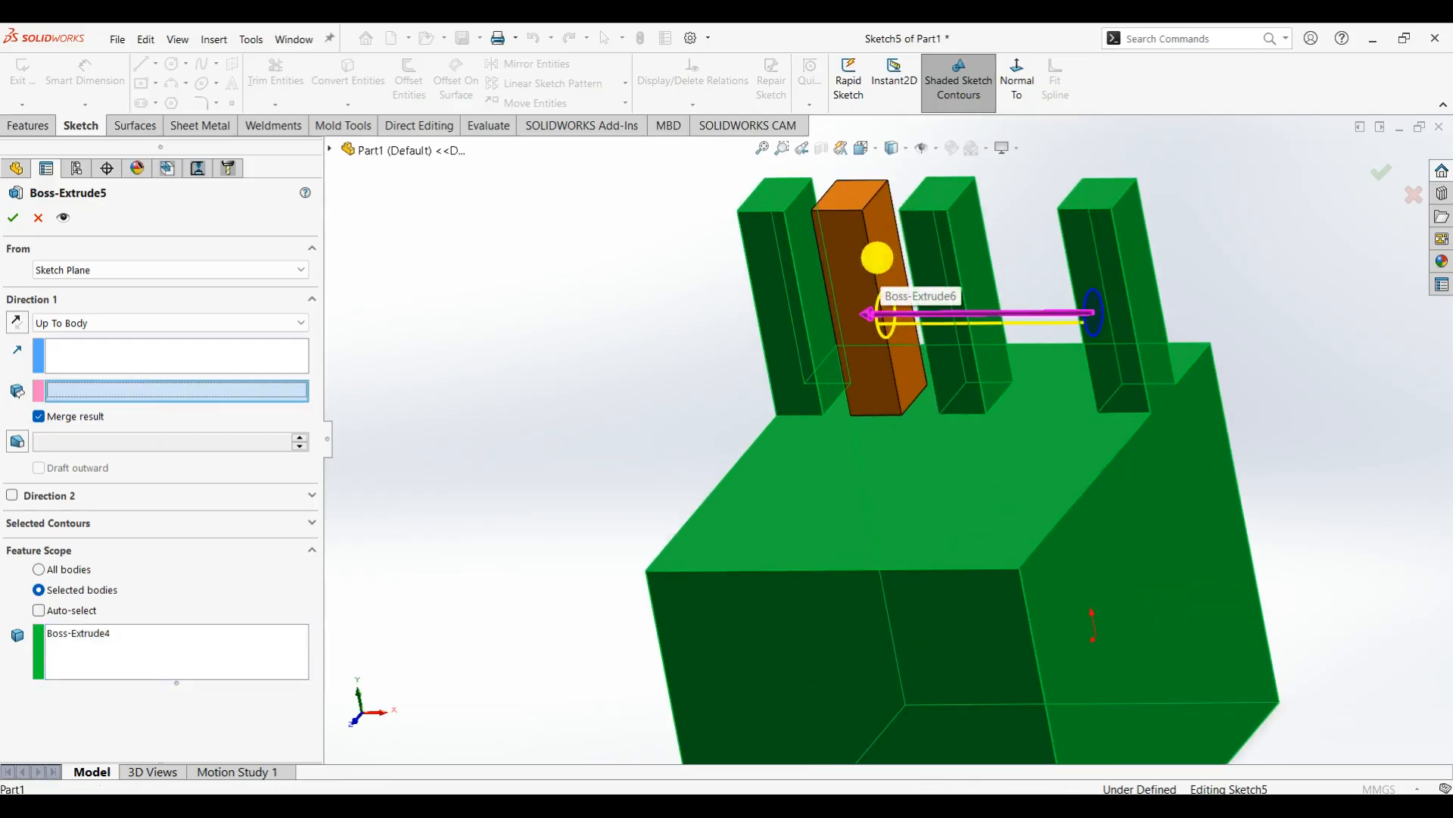
{"action": "left_click", "coordinate": [878, 258]}
{"action": "scroll", "coordinate": [902, 250], "scroll_direction": "down", "scroll_amount": 3}
{"action": "middle_click_drag", "start_coordinate": [1001, 397], "coordinate": [1116, 386]}
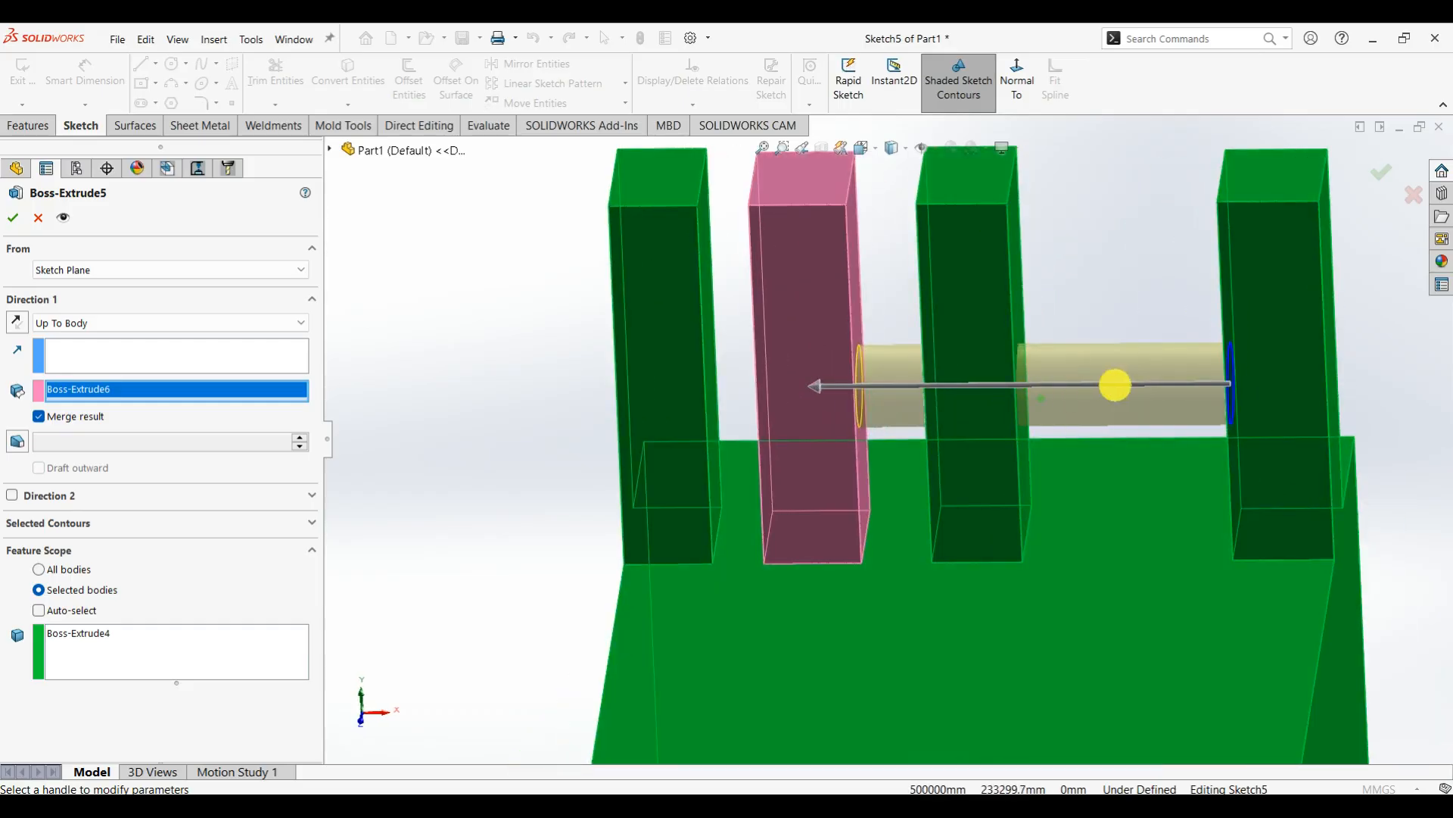
{"action": "left_click", "coordinate": [12, 217]}
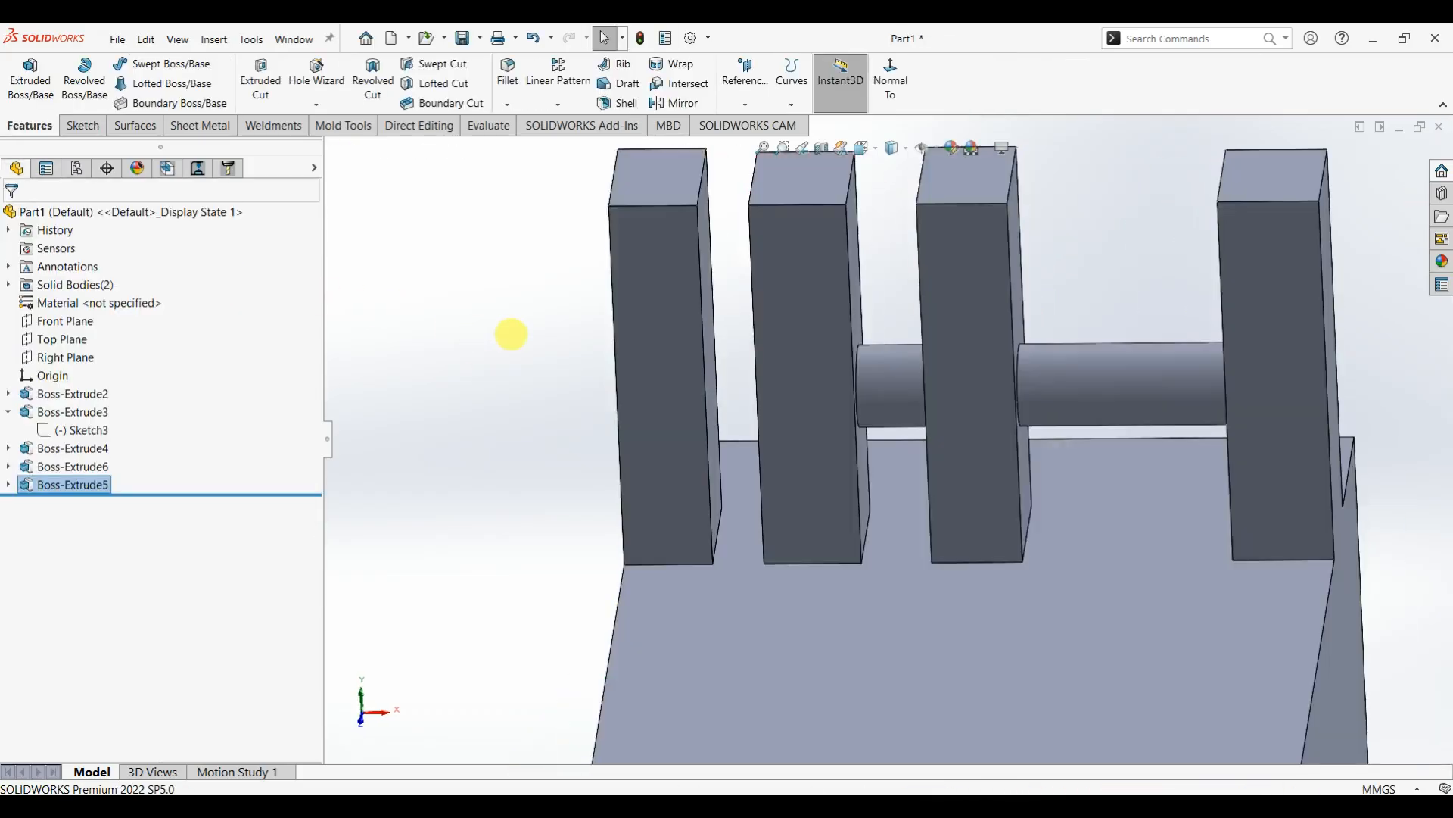
- Reopen the cylinder's extrusion and change its end condition to Blind
{"action": "scroll", "coordinate": [860, 389], "scroll_direction": "up", "scroll_amount": 5}
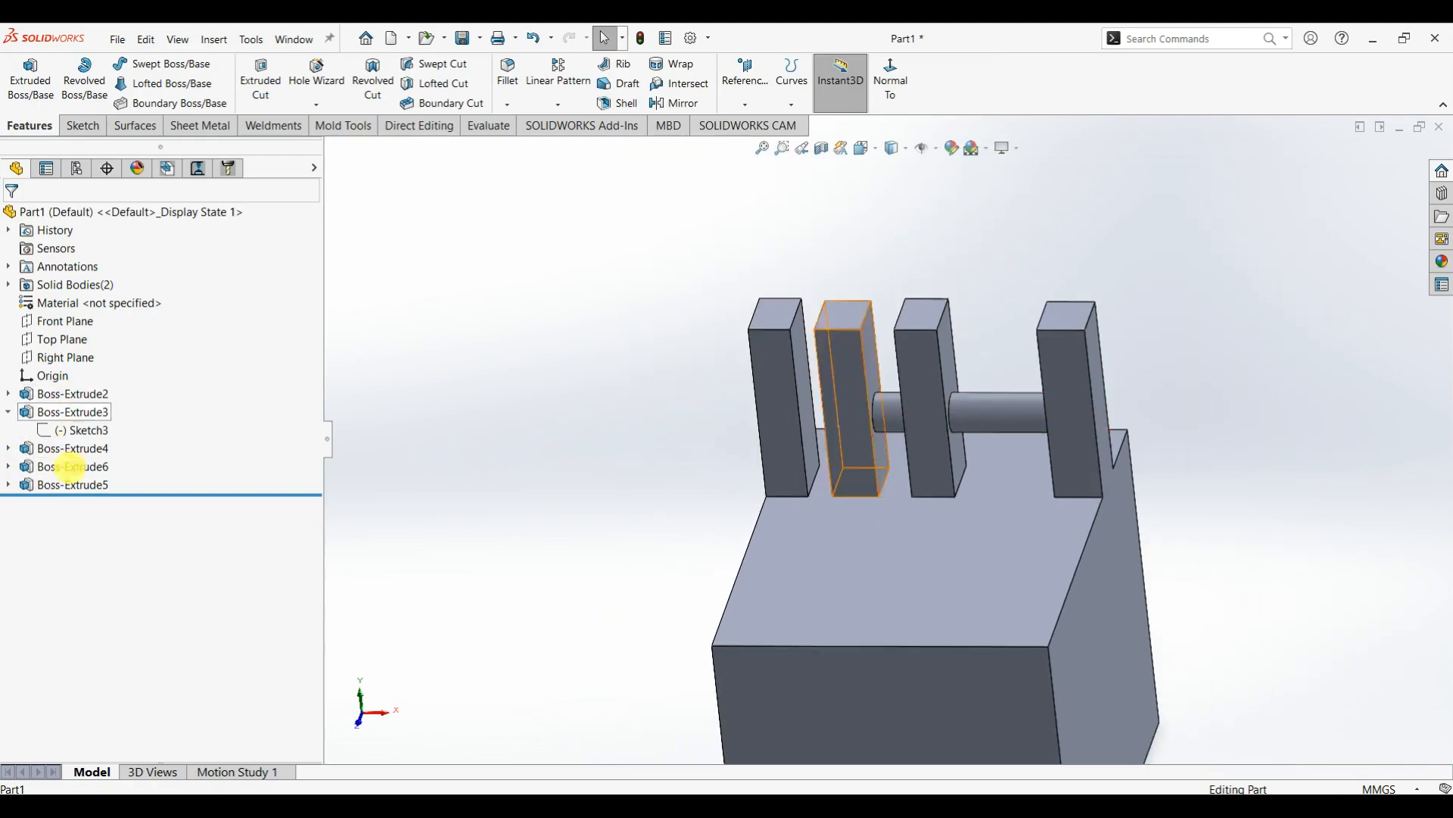
{"action": "left_click", "coordinate": [47, 486]}
{"action": "left_click", "coordinate": [76, 443]}
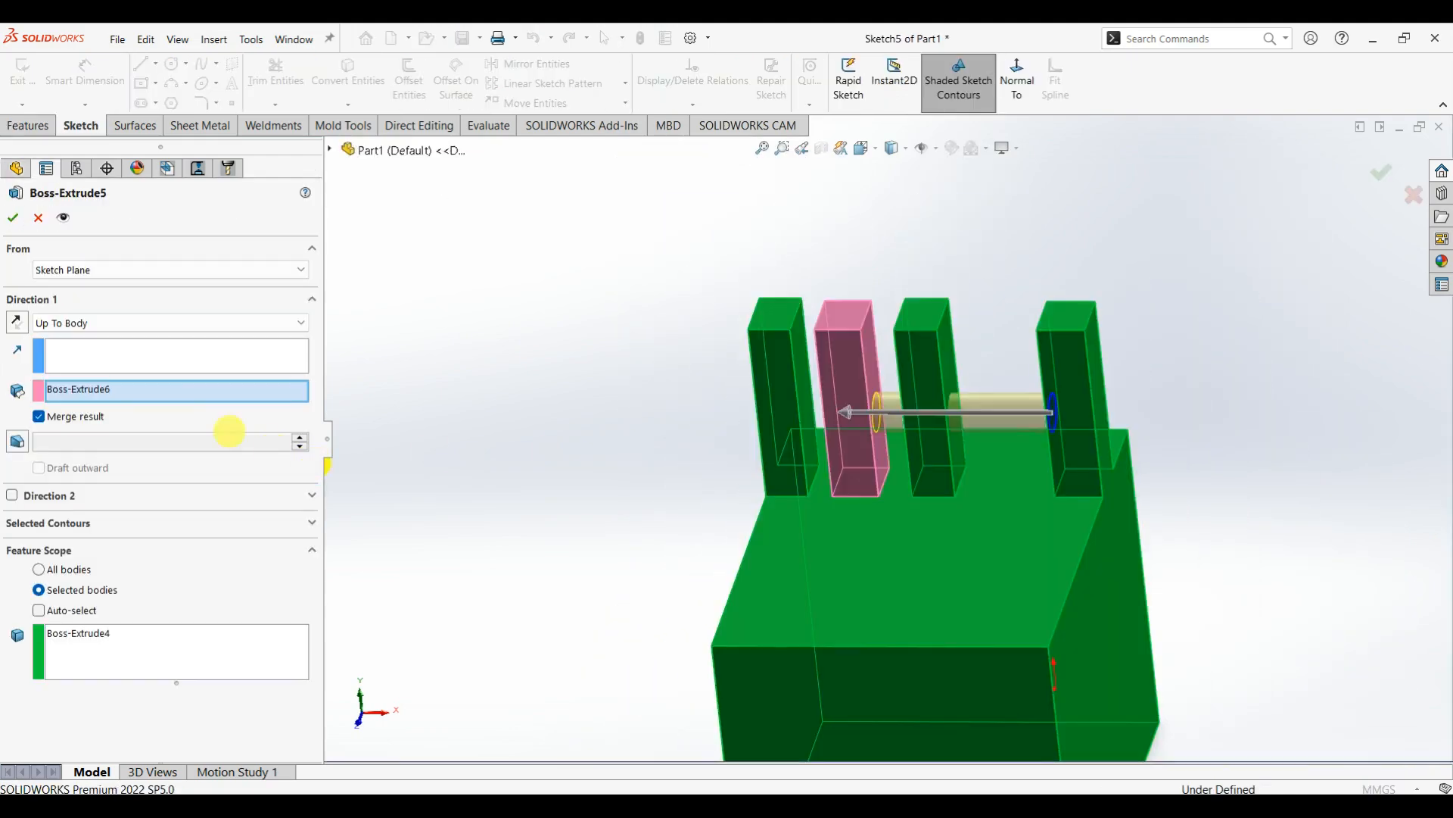
{"action": "left_click", "coordinate": [99, 323]}
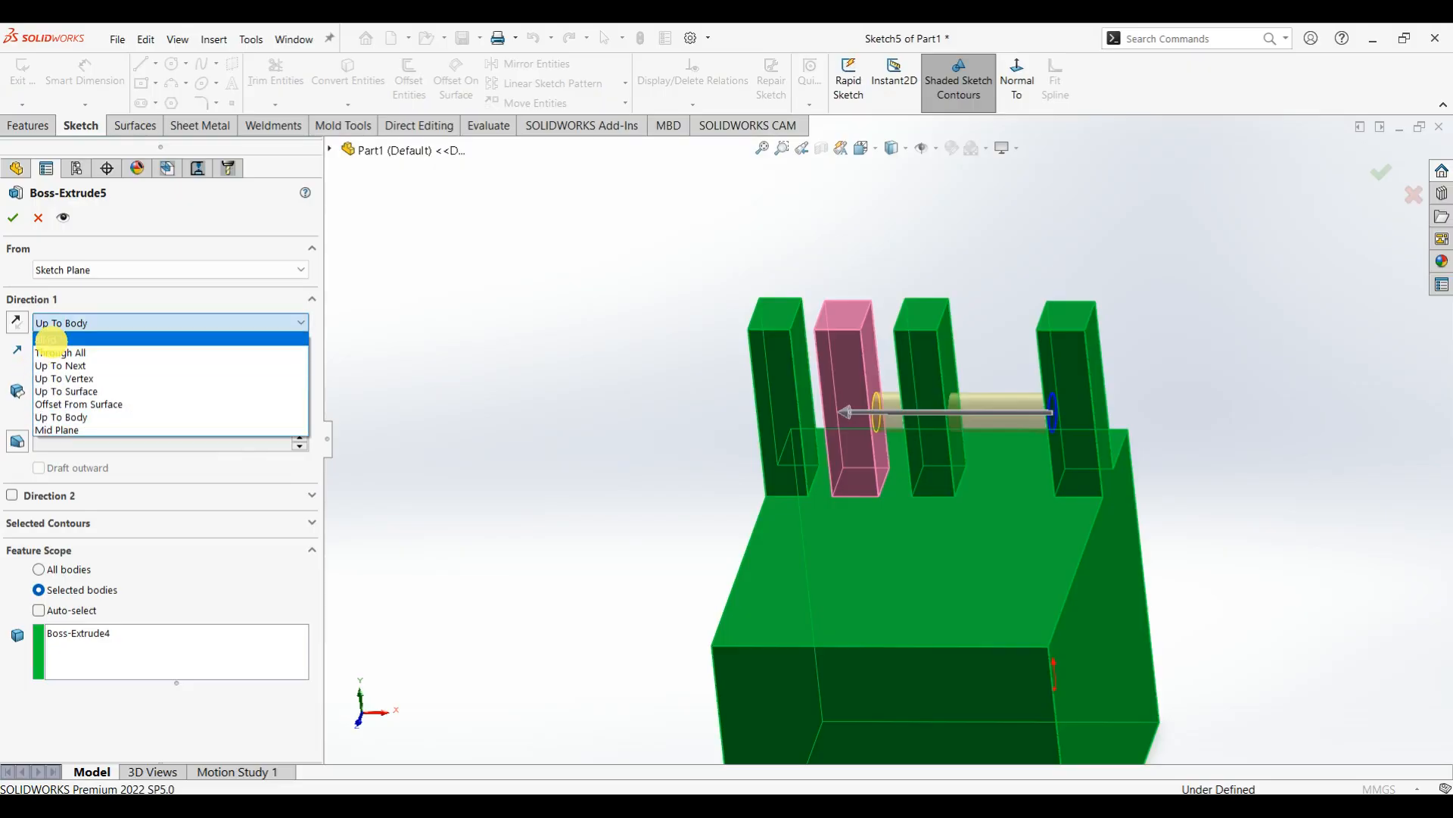
{"action": "left_click", "coordinate": [94, 335]}
- Set the cylinder's start condition to Surface/Face/Plane and pick the middle boss's side face that faces the separate boss
{"action": "left_click", "coordinate": [125, 270]}
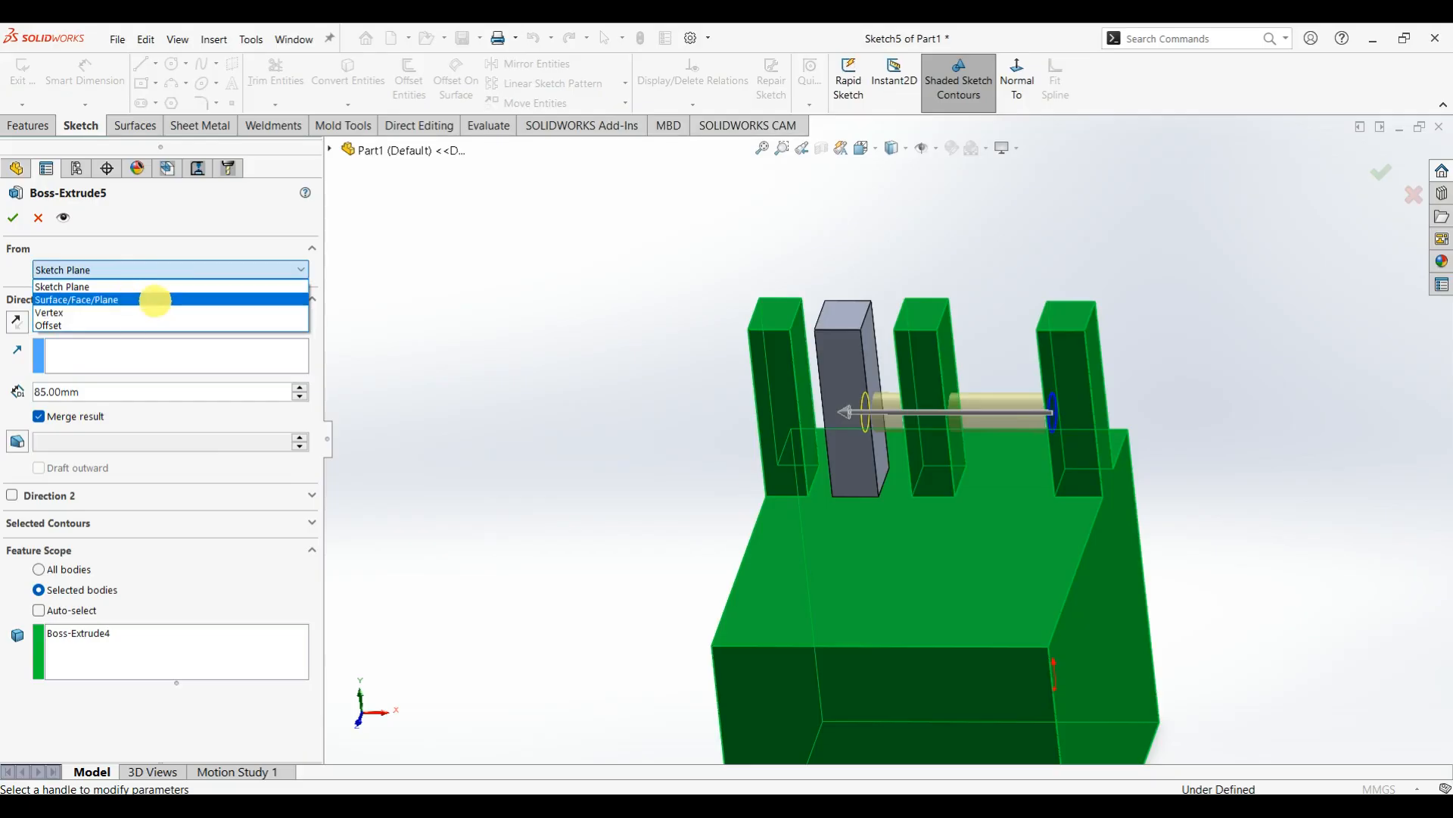
{"action": "left_click", "coordinate": [164, 299]}
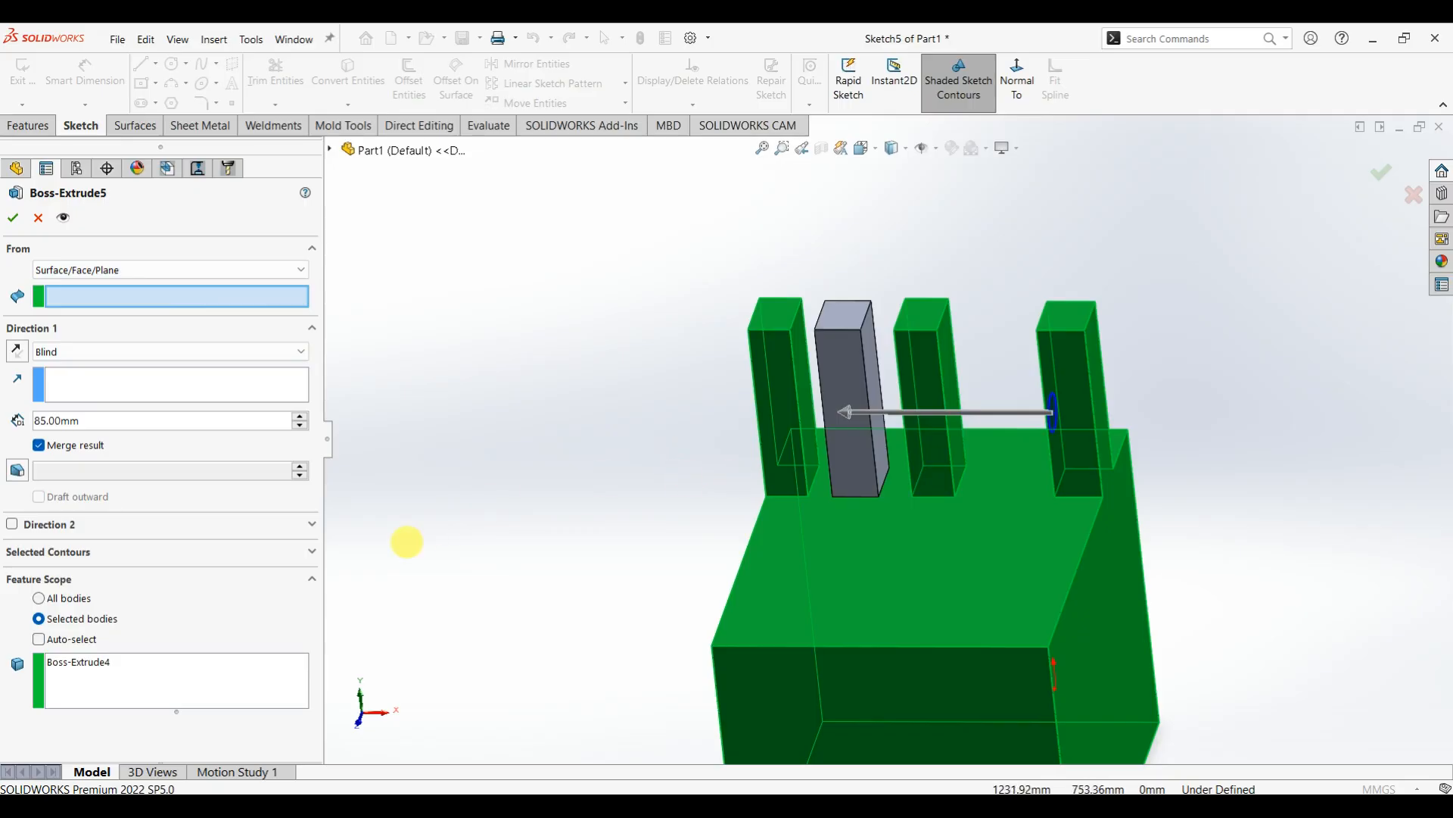
{"action": "middle_click_drag", "start_coordinate": [711, 535], "coordinate": [786, 489]}
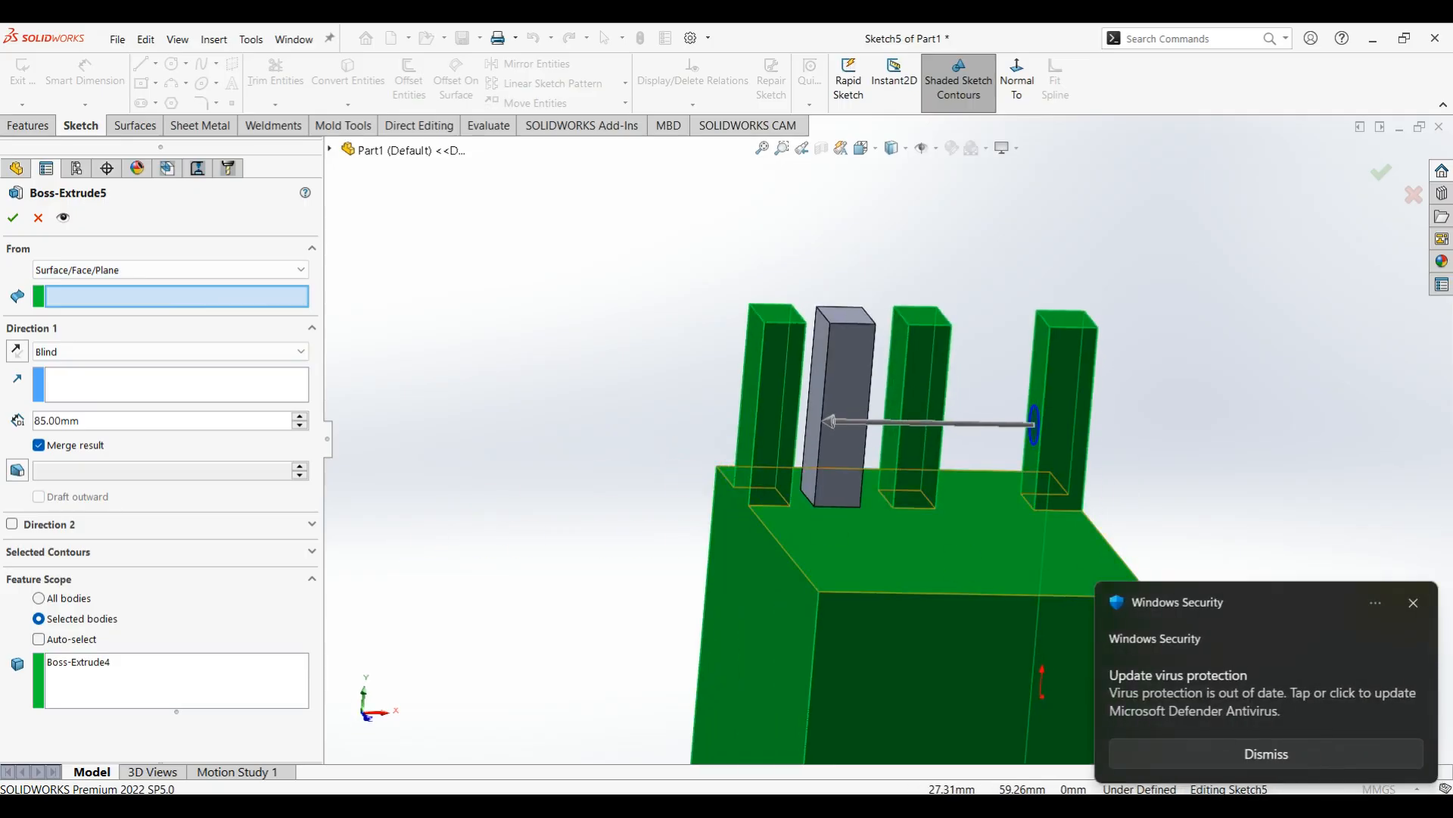
{"action": "middle_click_drag", "start_coordinate": [1022, 492], "coordinate": [977, 492]}
{"action": "mouse_move", "coordinate": [771, 592]}
{"action": "middle_mouse_down"}
{"action": "mouse_move", "coordinate": [808, 564]}
{"action": "mouse_move", "coordinate": [782, 571]}
{"action": "middle_mouse_up"}
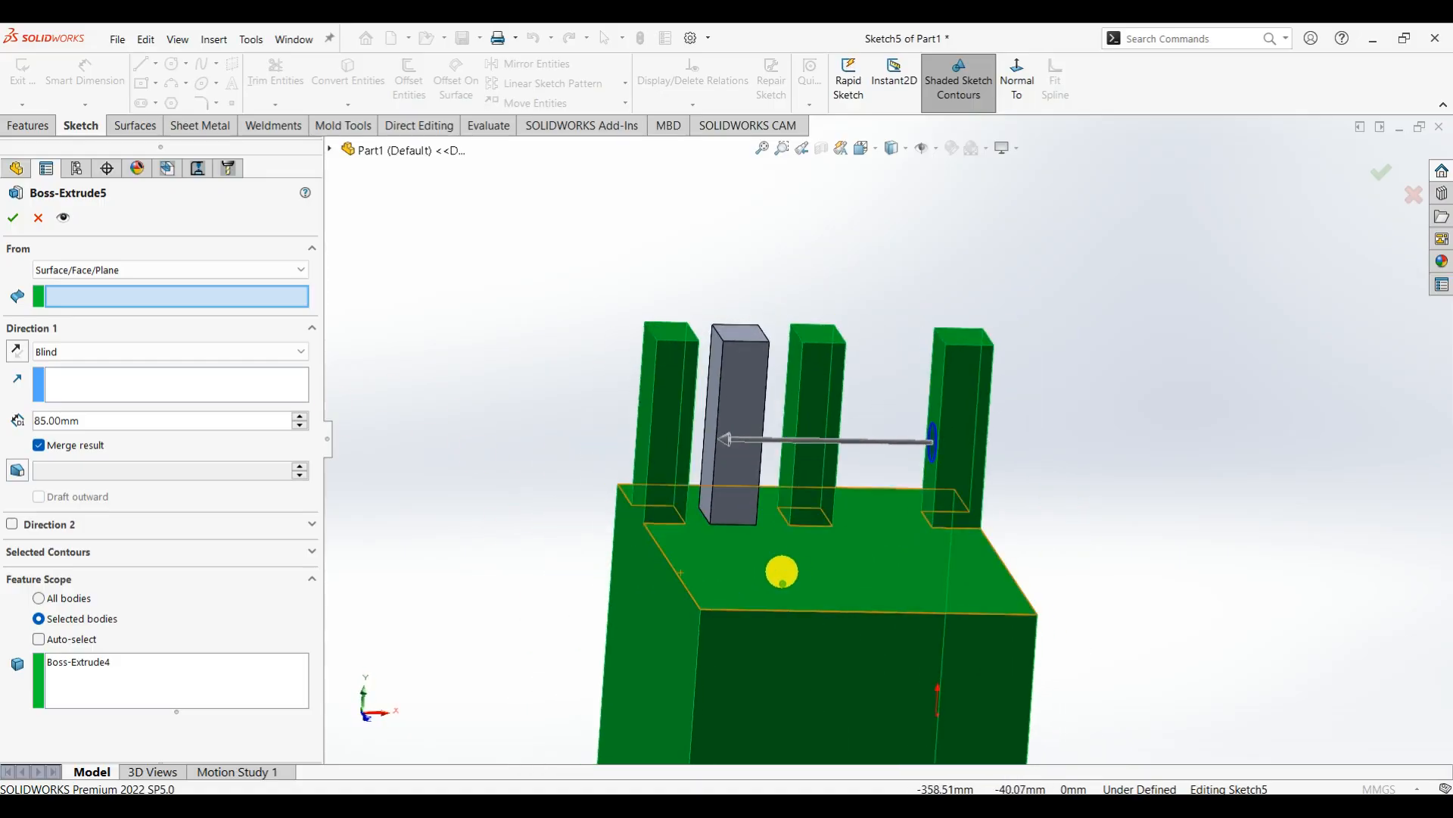
{"action": "scroll", "coordinate": [795, 519], "scroll_direction": "down", "scroll_amount": 5}
{"action": "left_click", "coordinate": [799, 317]}
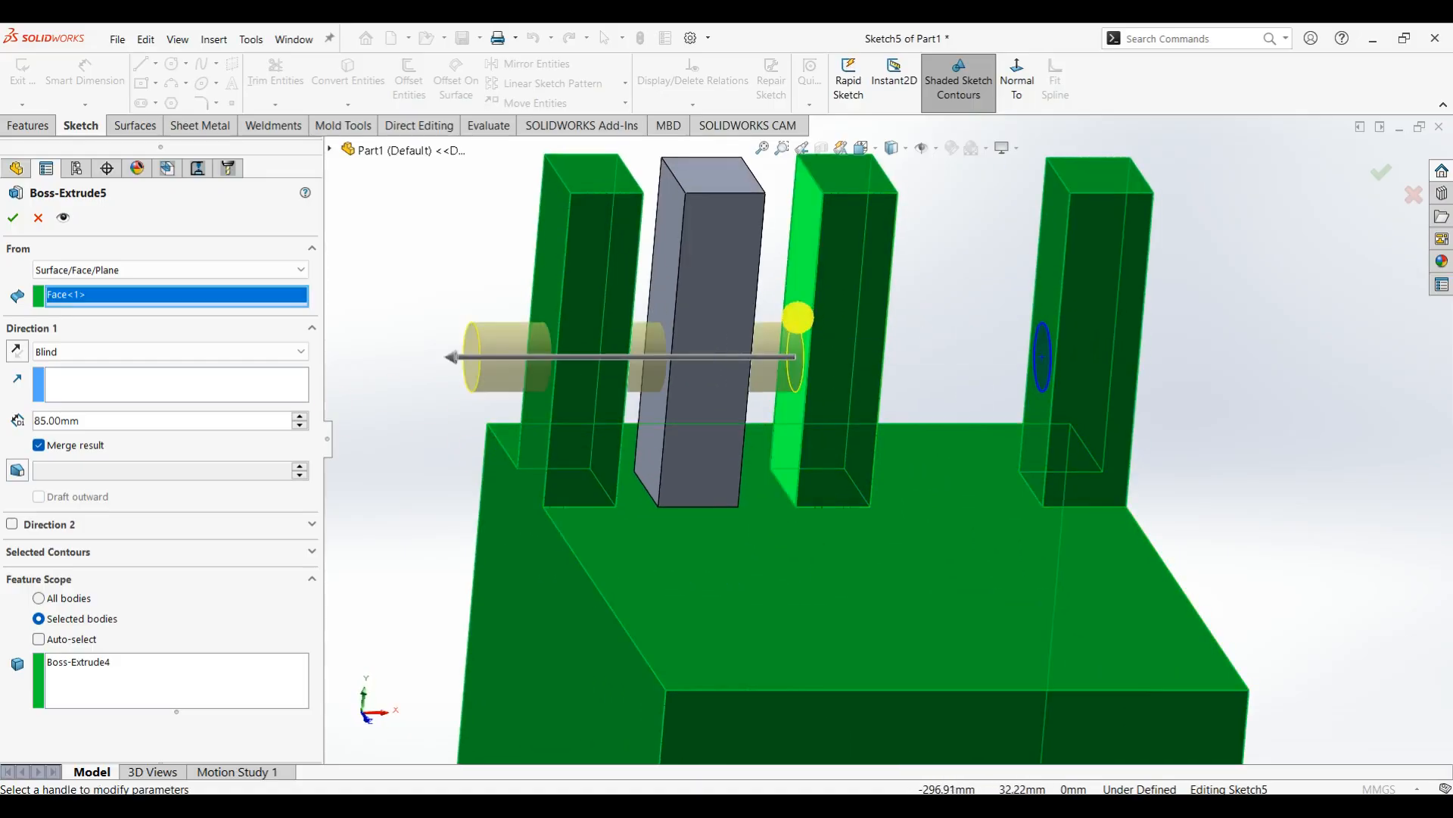
- Change the cylinder's start face to the separate boss's side face farthest from the cylinder's sketch
{"action": "scroll", "coordinate": [815, 378], "scroll_direction": "down", "scroll_amount": 3}
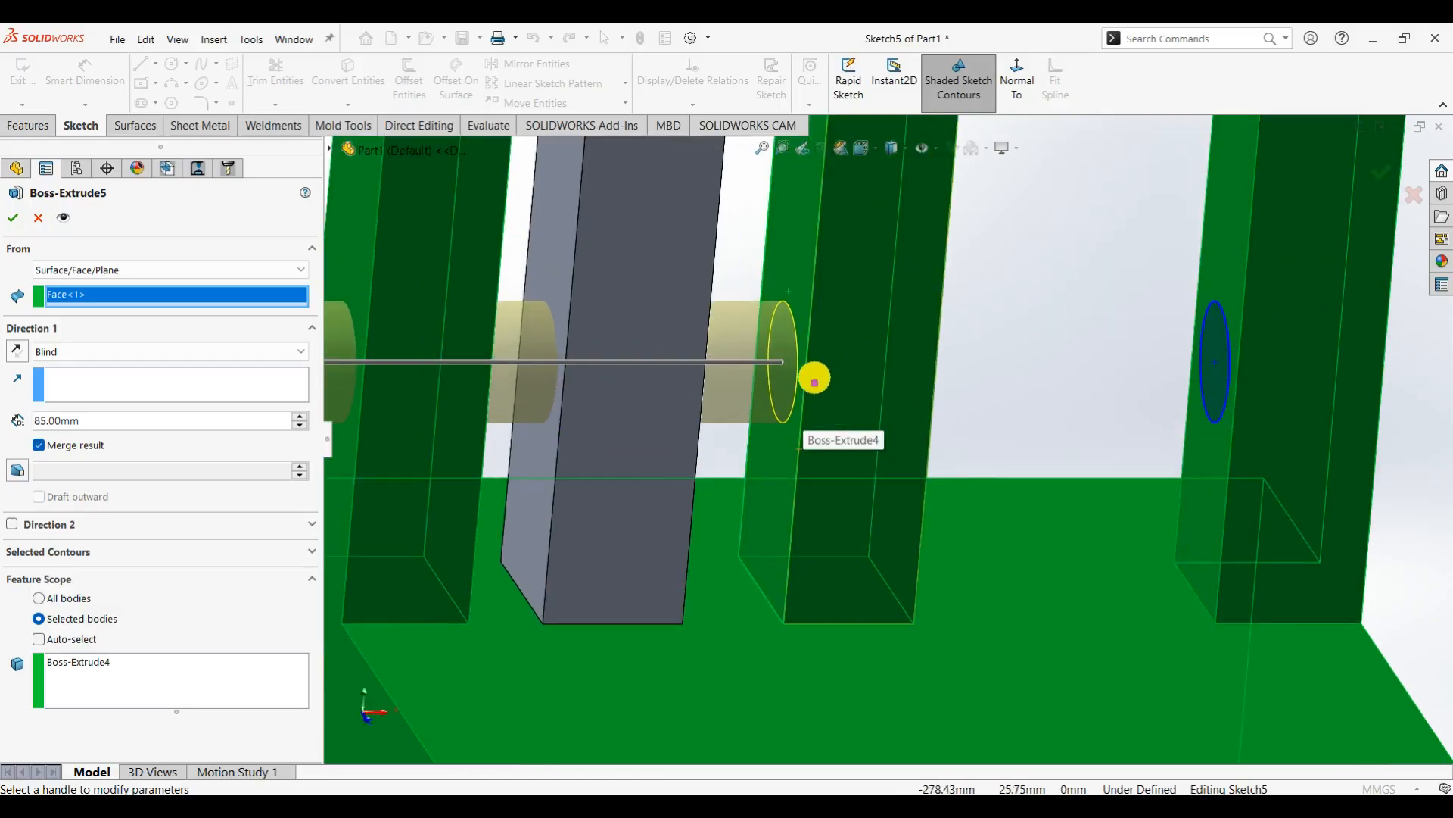
{"action": "scroll", "coordinate": [808, 368], "scroll_direction": "up", "scroll_amount": 2}
{"action": "scroll", "coordinate": [825, 393], "scroll_direction": "down", "scroll_amount": 1}
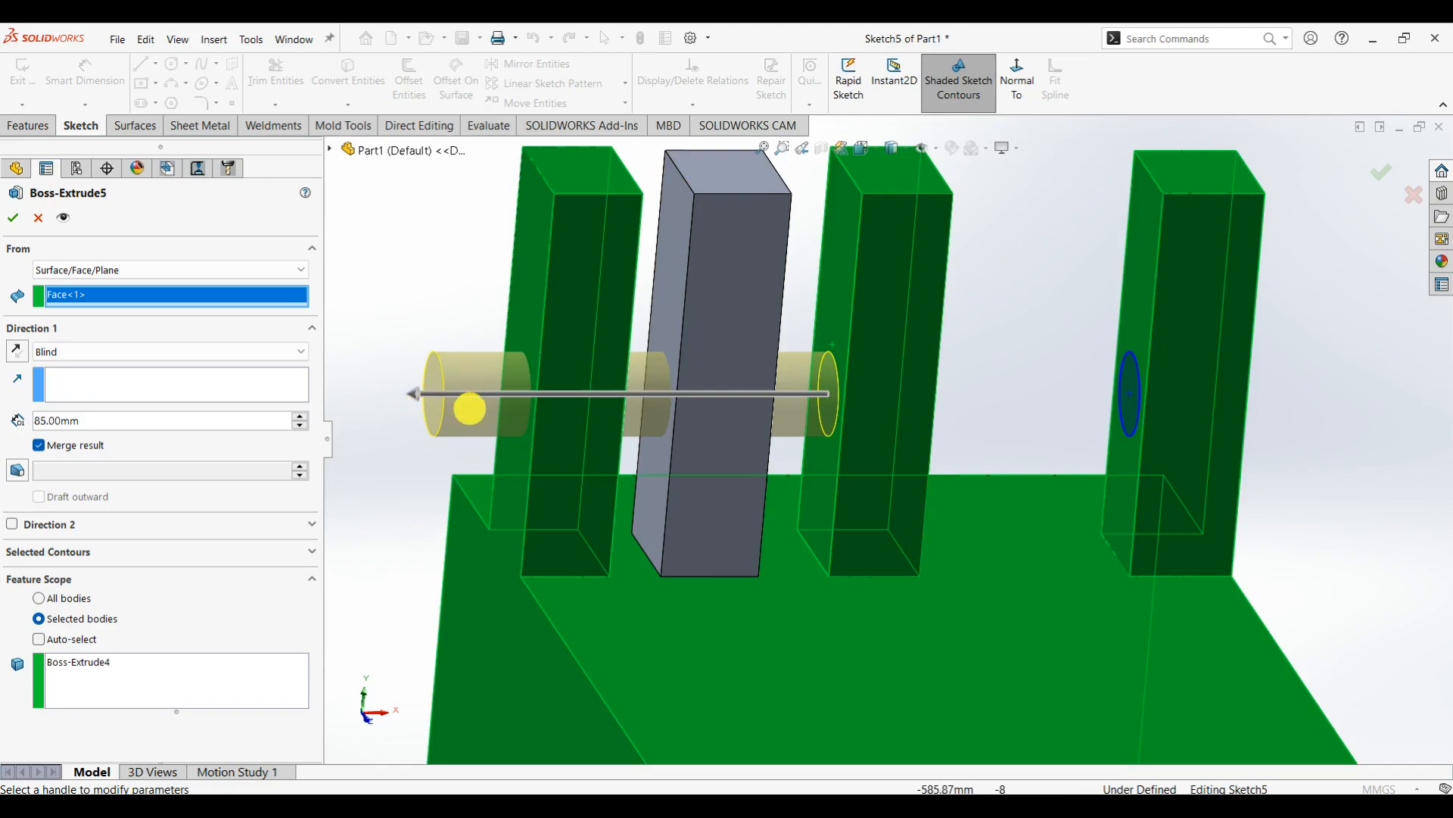
{"action": "left_click", "coordinate": [666, 312]}
{"action": "scroll", "coordinate": [769, 416], "scroll_direction": "up", "scroll_amount": 2}
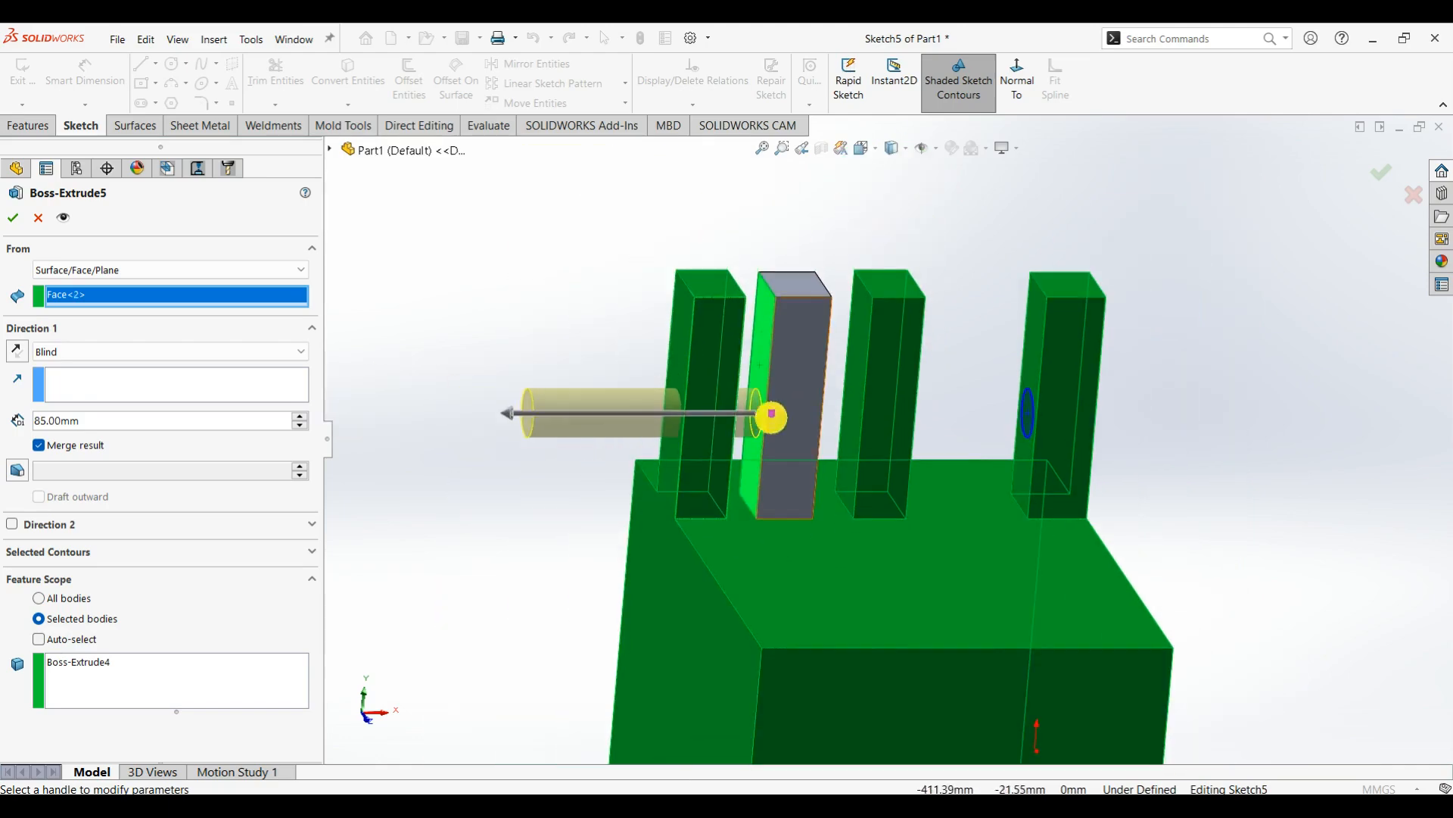
{"action": "scroll", "coordinate": [764, 349], "scroll_direction": "down", "scroll_amount": 1}
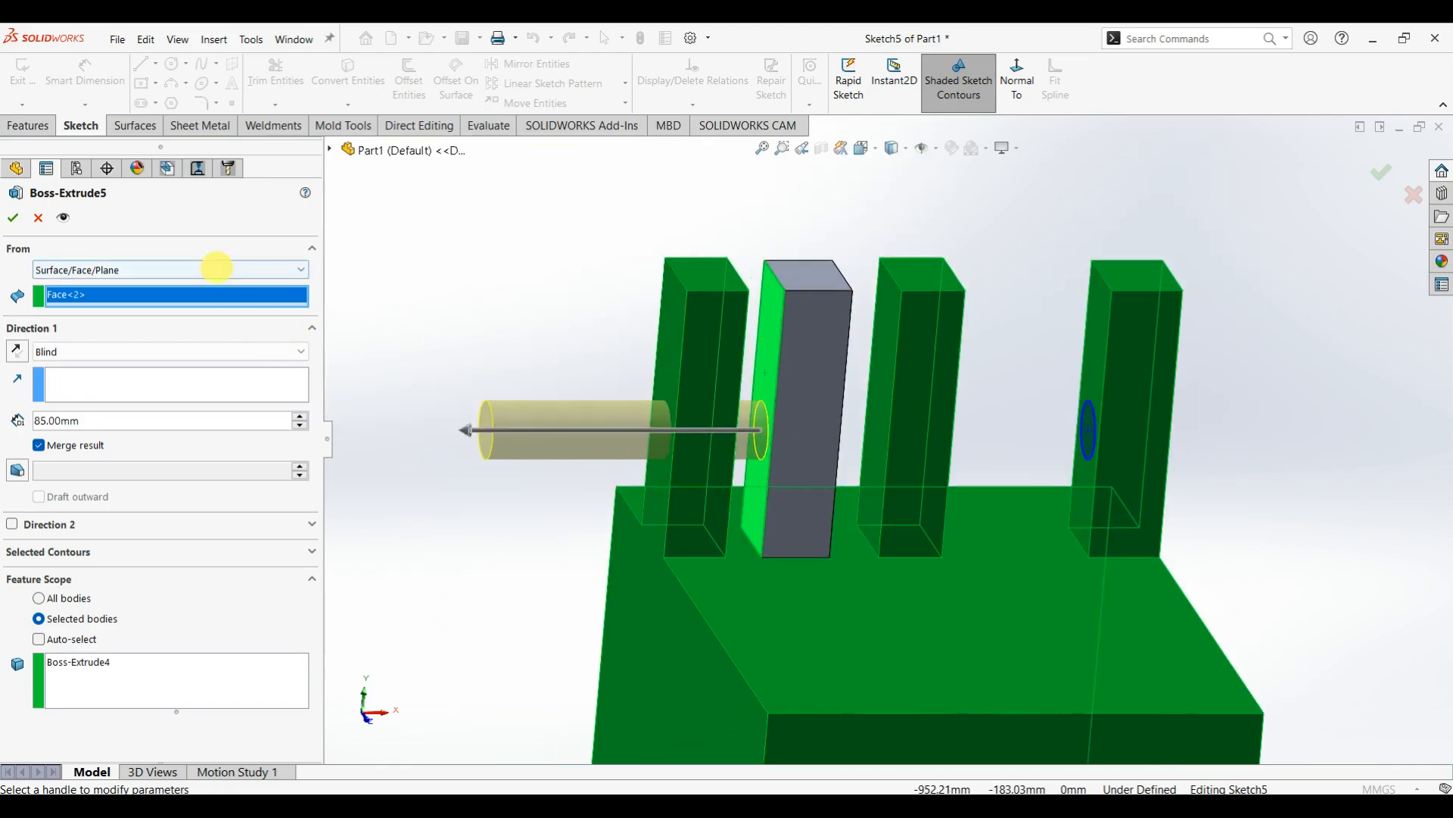
- Set the cylinder's start condition to Vertex and pick the middle boss's front upper corner nearest the separate boss
{"action": "left_click", "coordinate": [214, 269]}
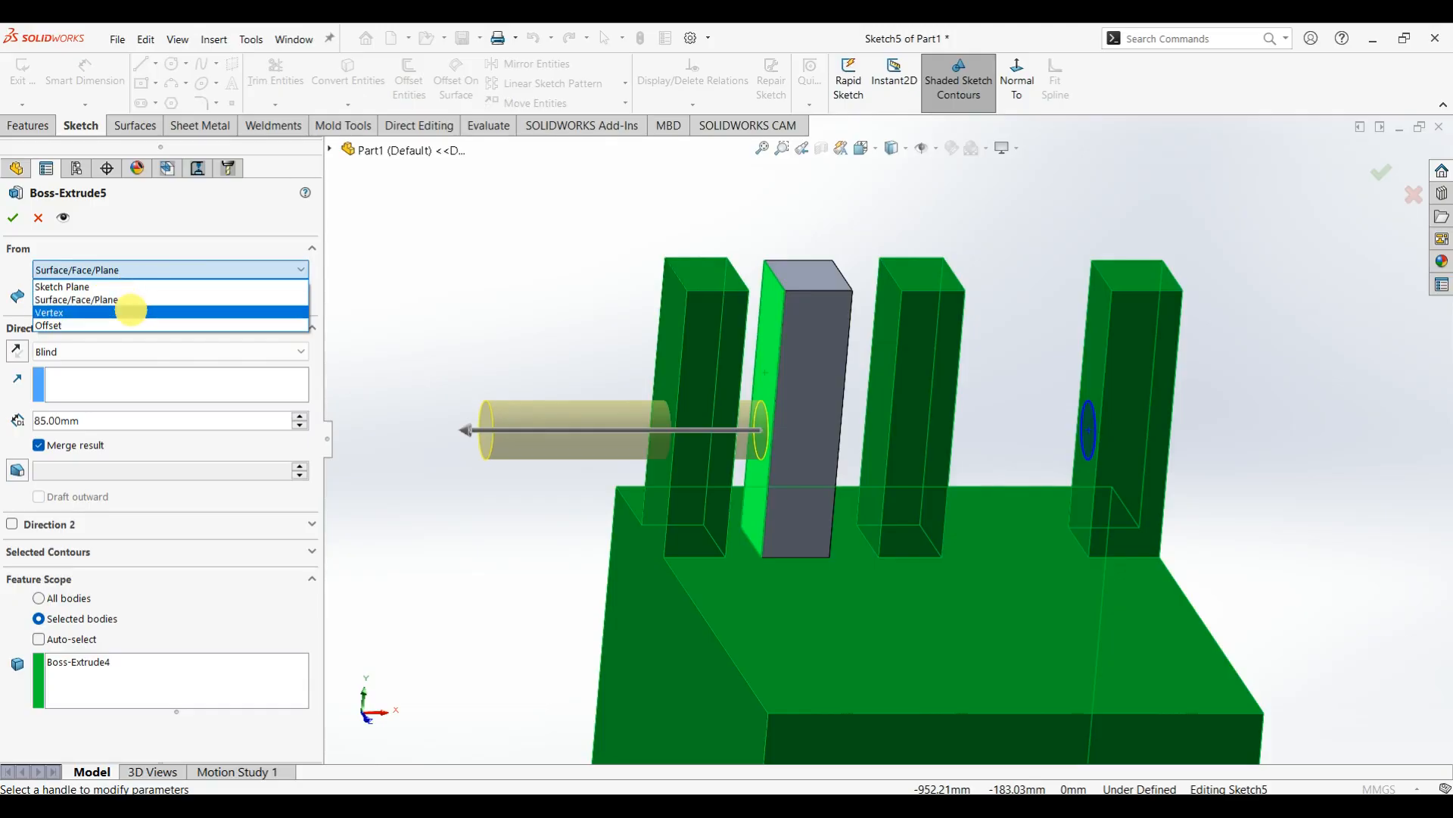
{"action": "left_click", "coordinate": [131, 311]}
{"action": "scroll", "coordinate": [849, 316], "scroll_direction": "down", "scroll_amount": 3}
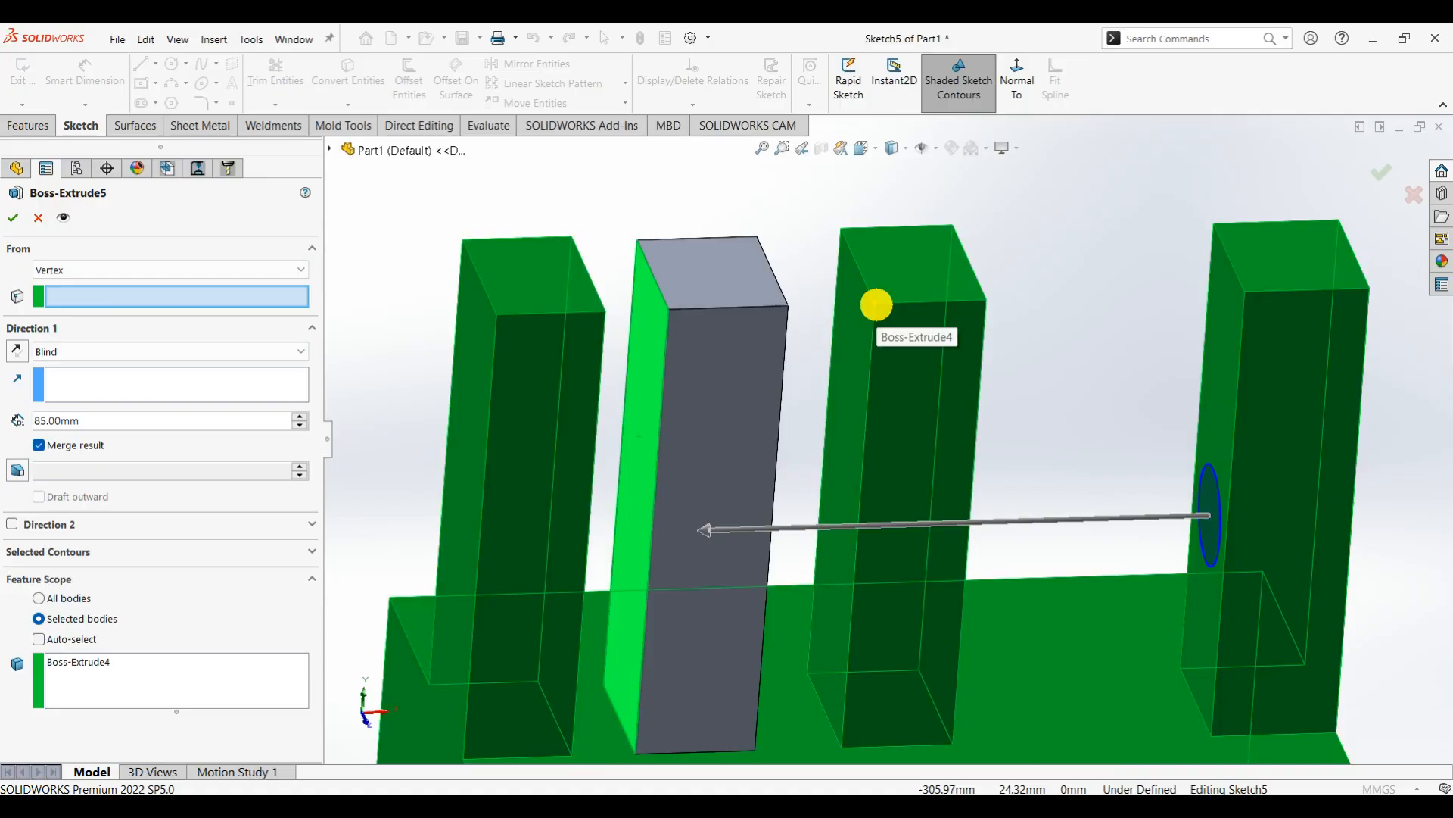
{"action": "left_click", "coordinate": [877, 305]}
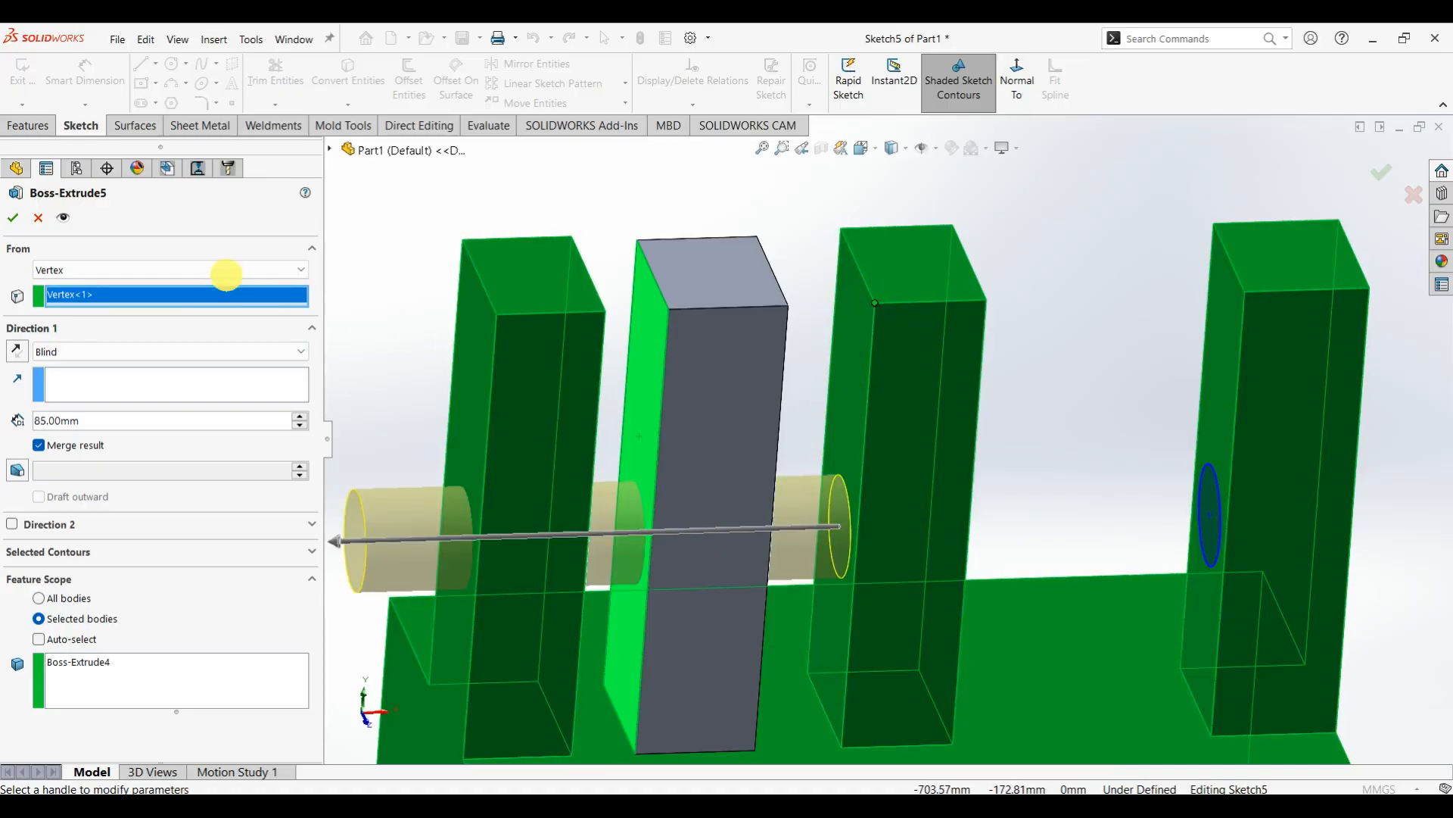
- Set the cylinder's start condition to Offset with an offset distance of 25 mm from the sketch plane
{"action": "left_click", "coordinate": [226, 270]}
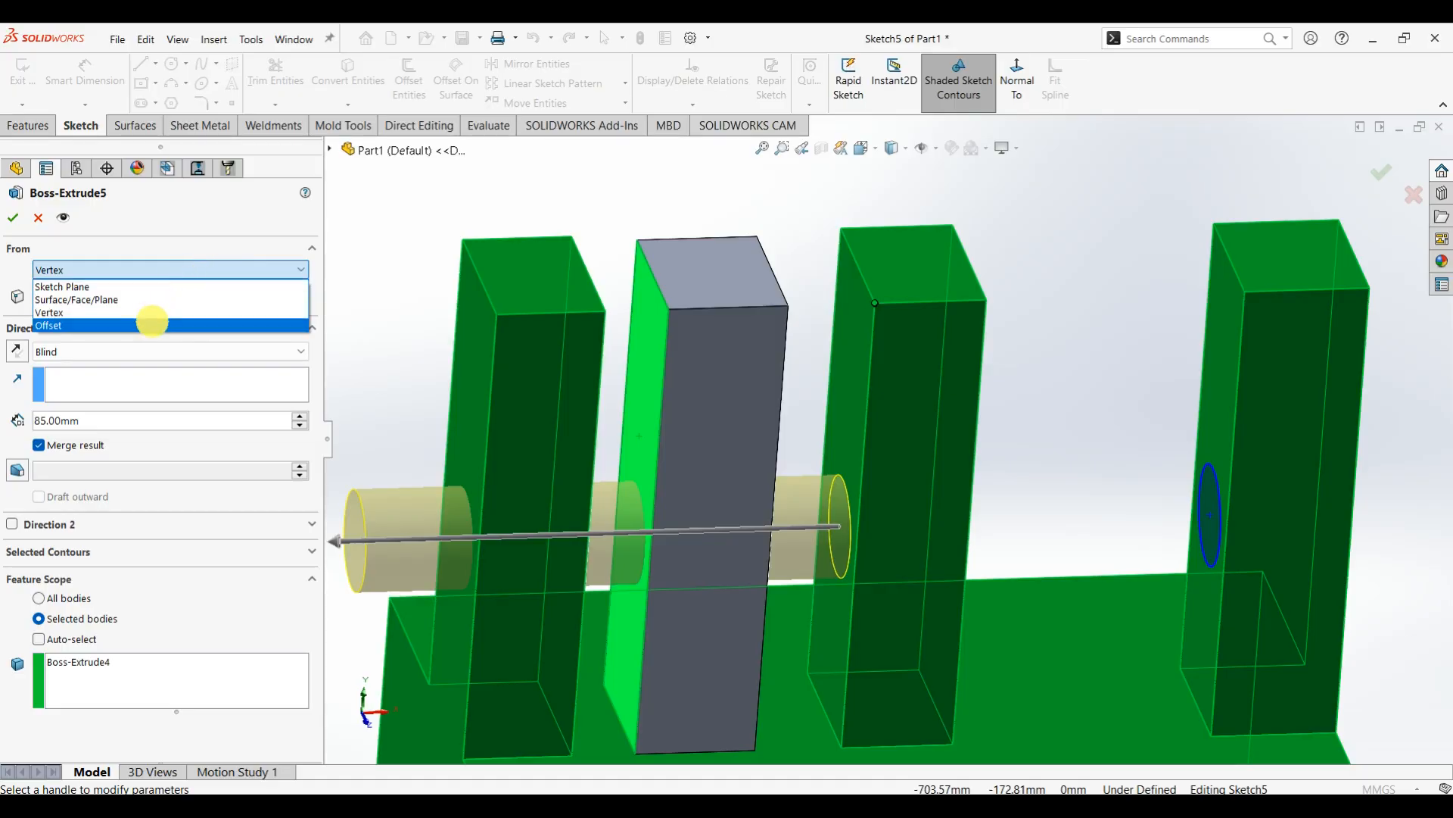
{"action": "left_click", "coordinate": [153, 325]}
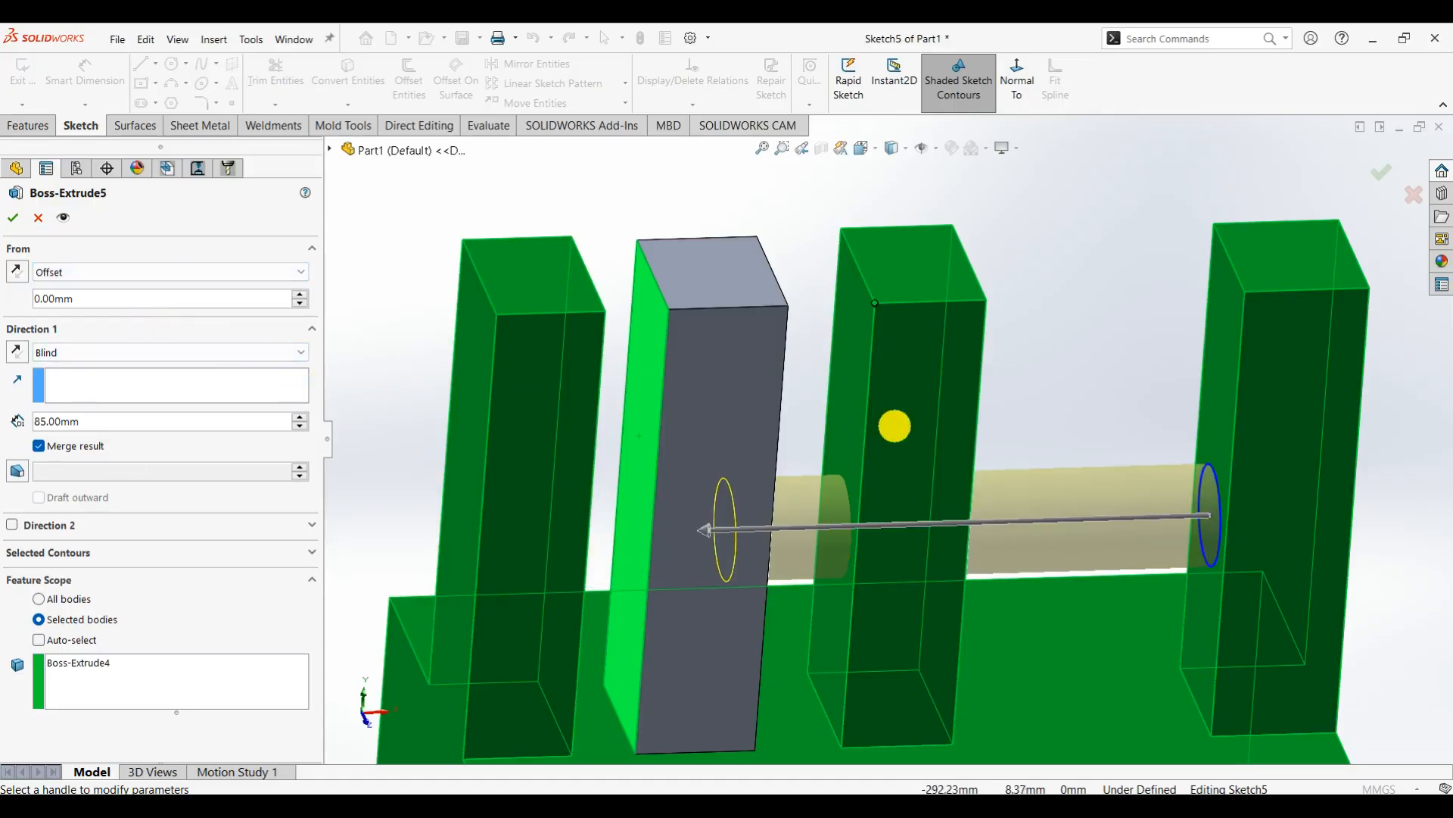
{"action": "middle_click_drag", "start_coordinate": [1064, 490], "coordinate": [1005, 507]}
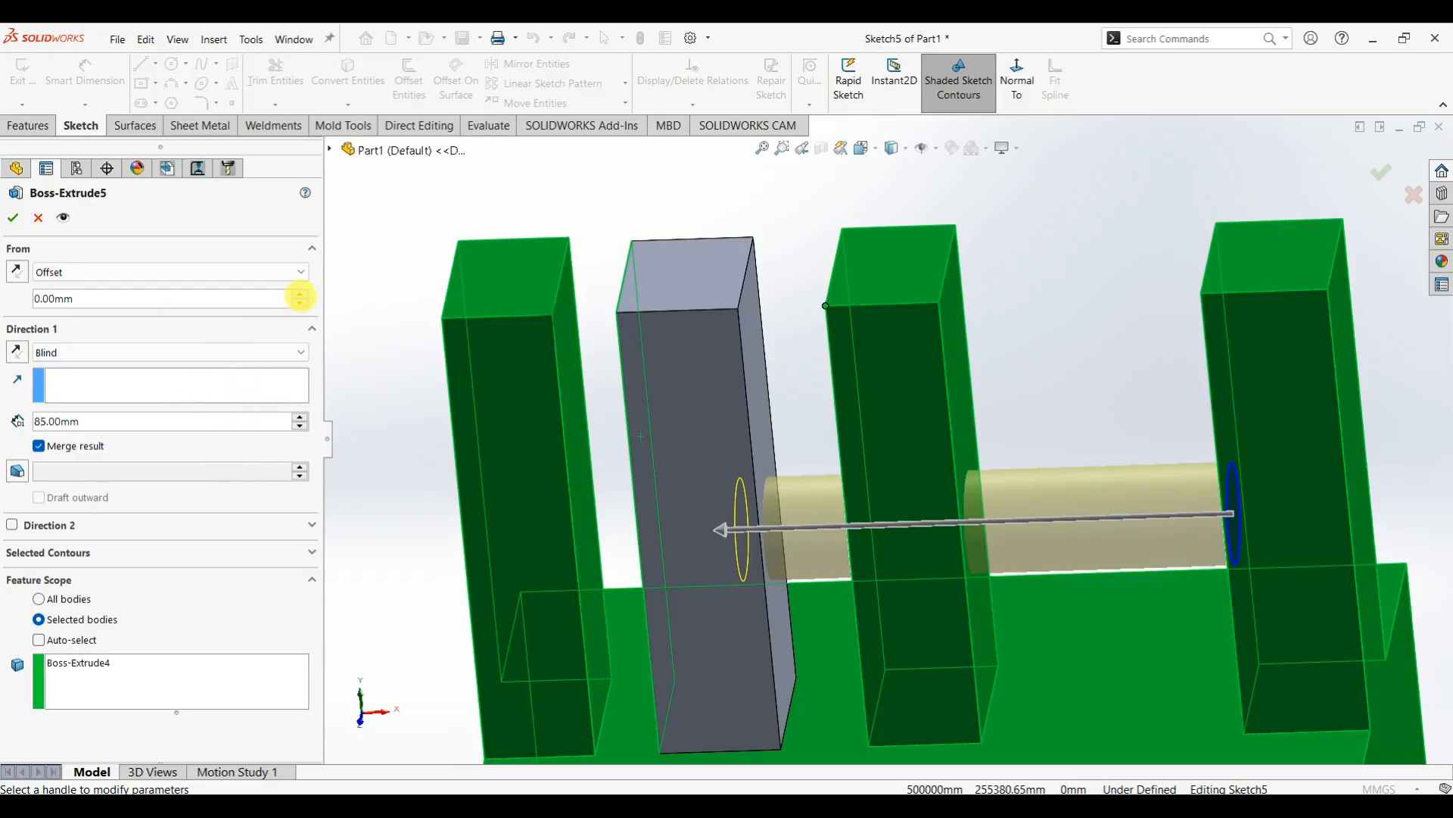
{"action": "left_click", "coordinate": [300, 292]}
{"action": "middle_click_drag", "start_coordinate": [1163, 598], "coordinate": [1145, 503]}
{"action": "scroll", "coordinate": [1270, 519], "scroll_direction": "up", "scroll_amount": 5}
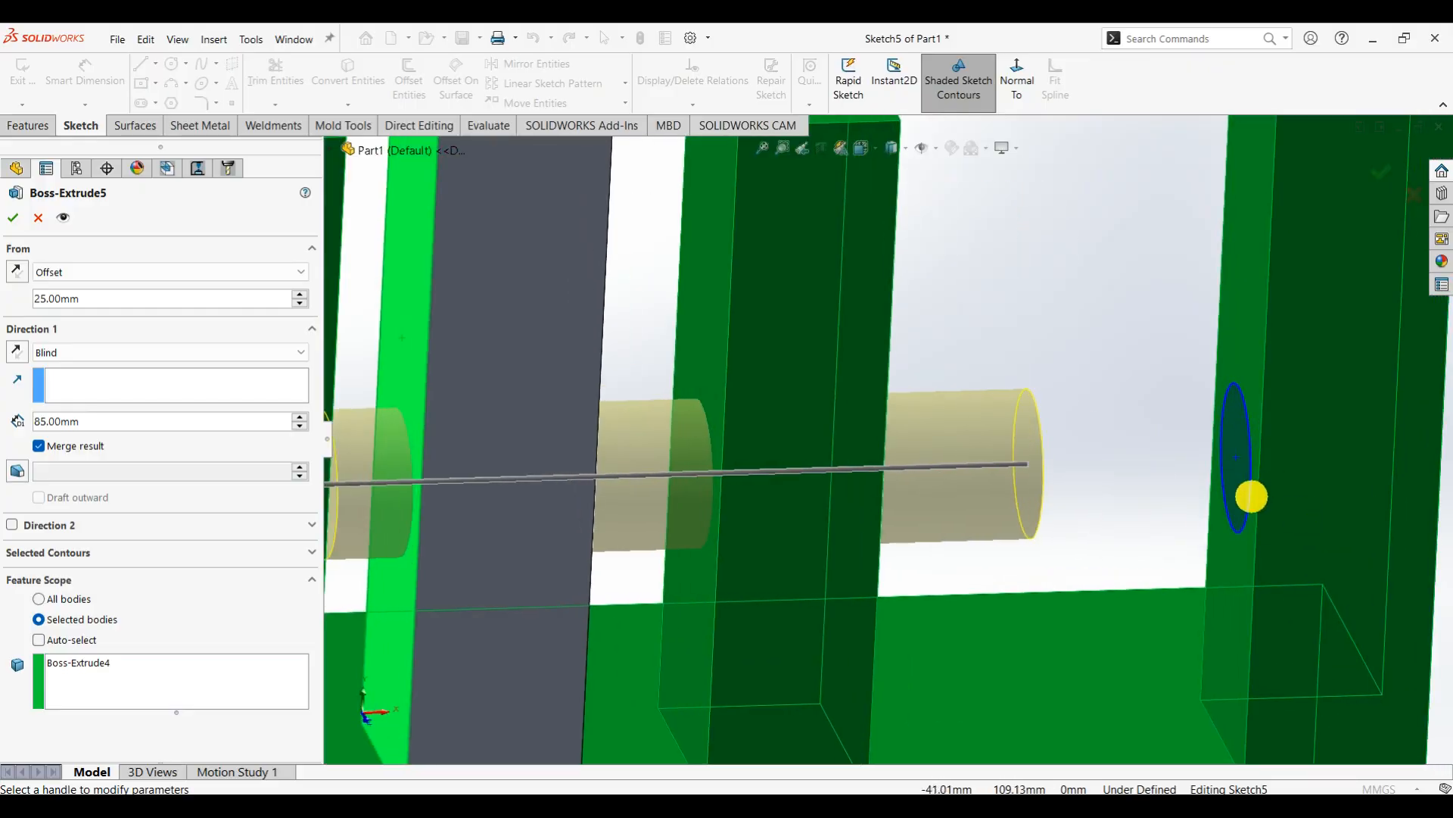
{"action": "key", "text": "f"}
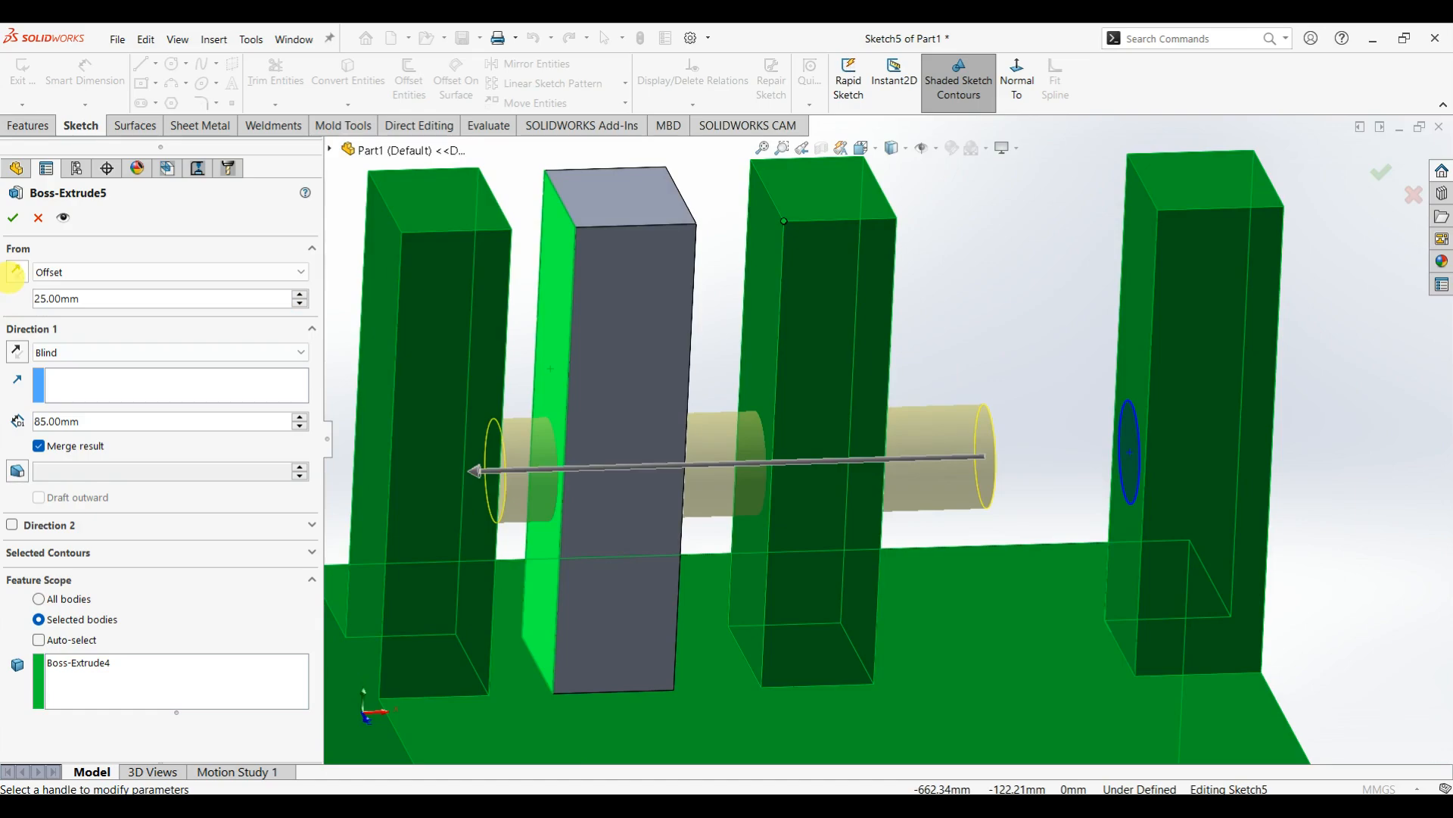
- Reverse the cylinder's start offset direction, switch it back, and accept the edited extrusion
{"action": "left_click", "coordinate": [15, 272]}
{"action": "left_click", "coordinate": [15, 273]}
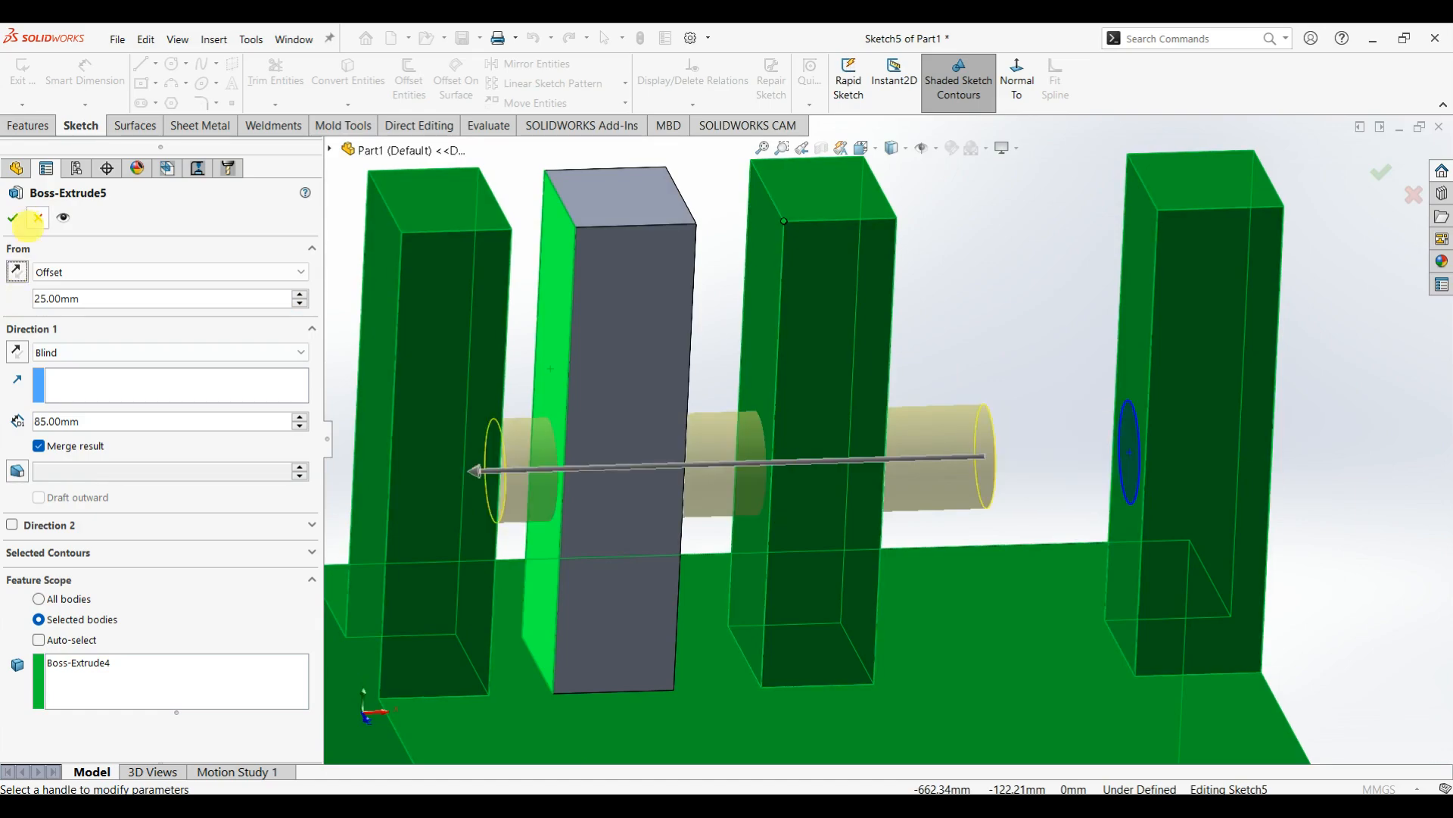
{"action": "left_click", "coordinate": [13, 218]}
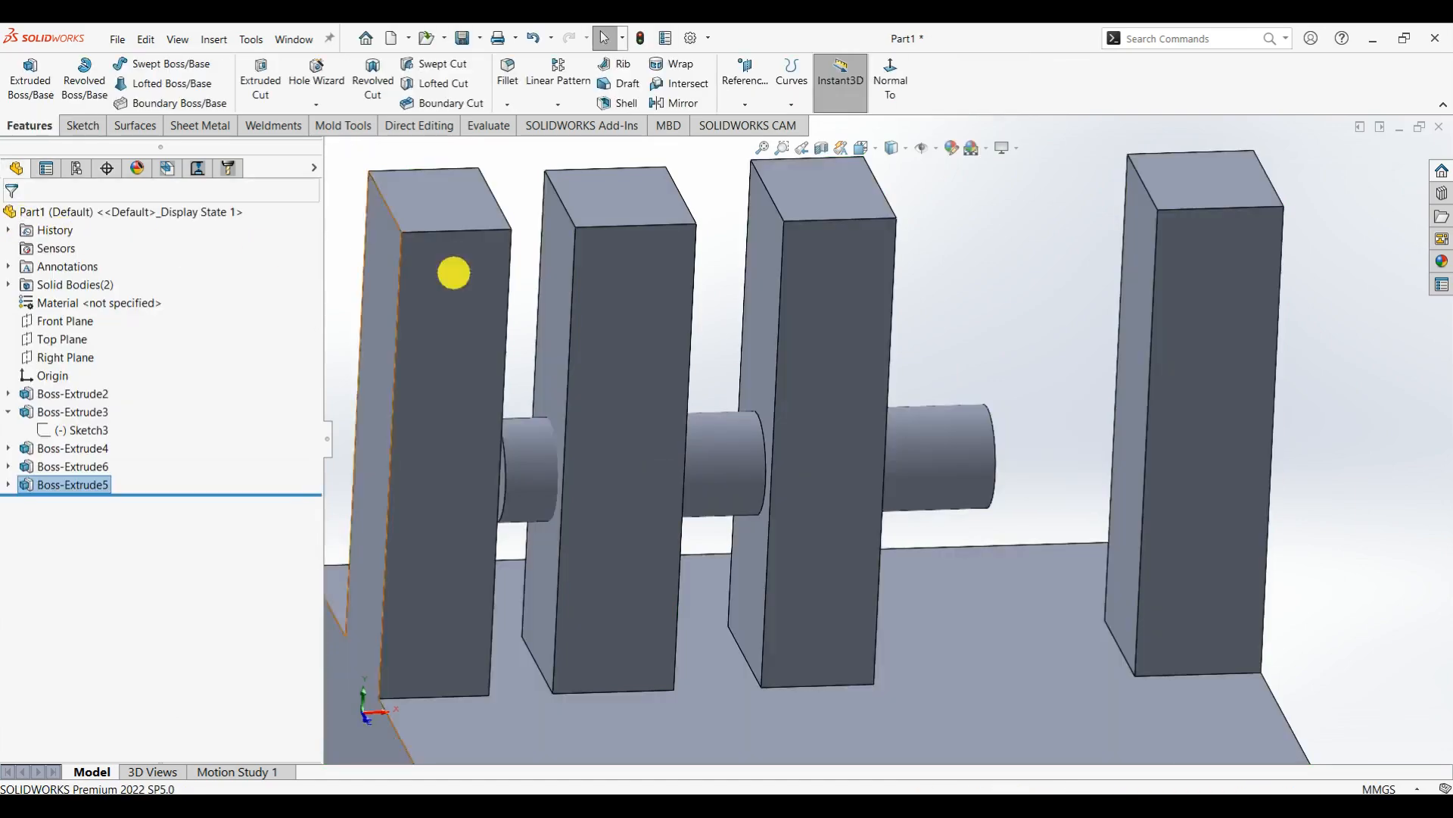
{"action": "middle_click_drag", "start_coordinate": [454, 275], "coordinate": [856, 376]}
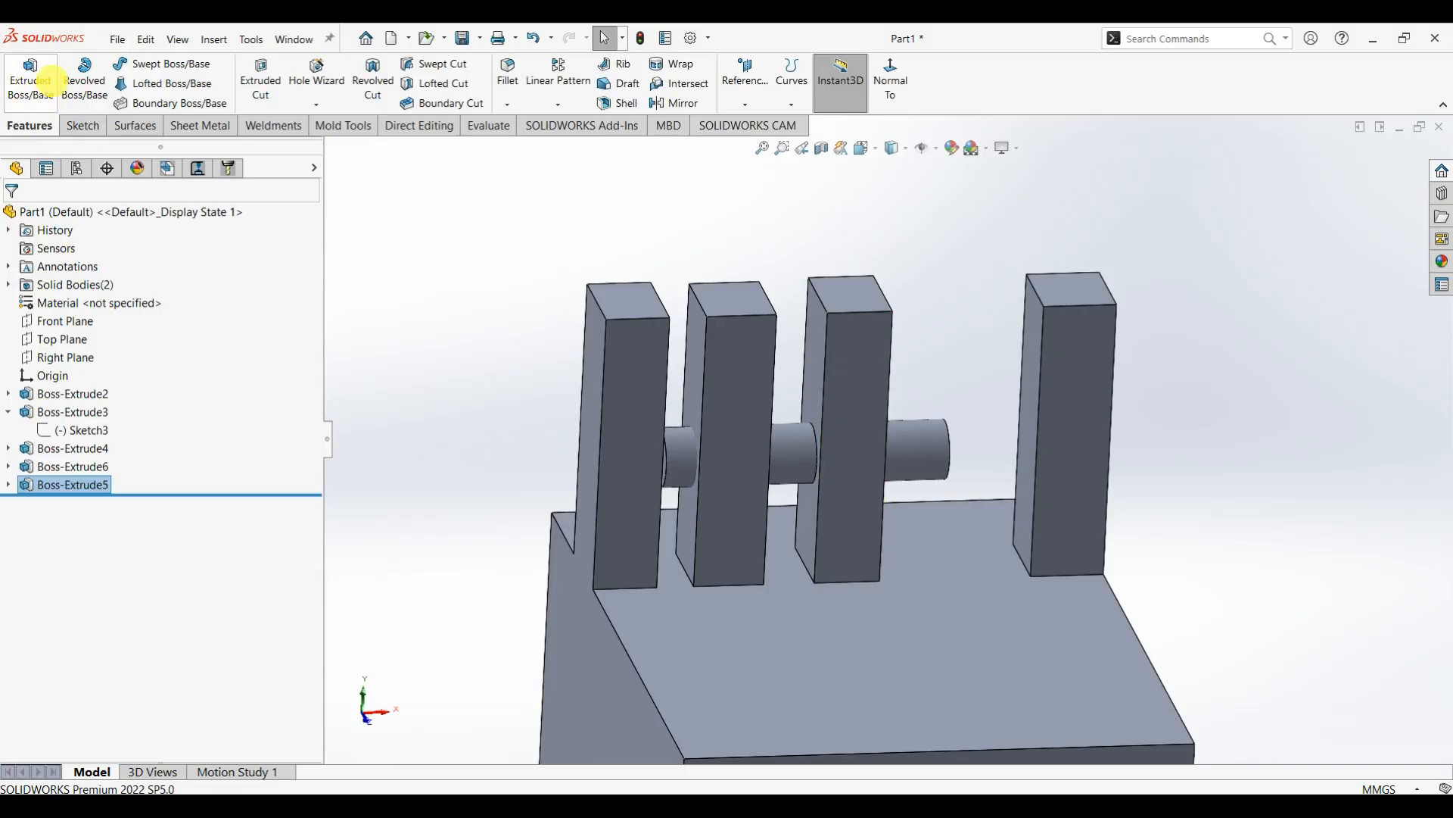